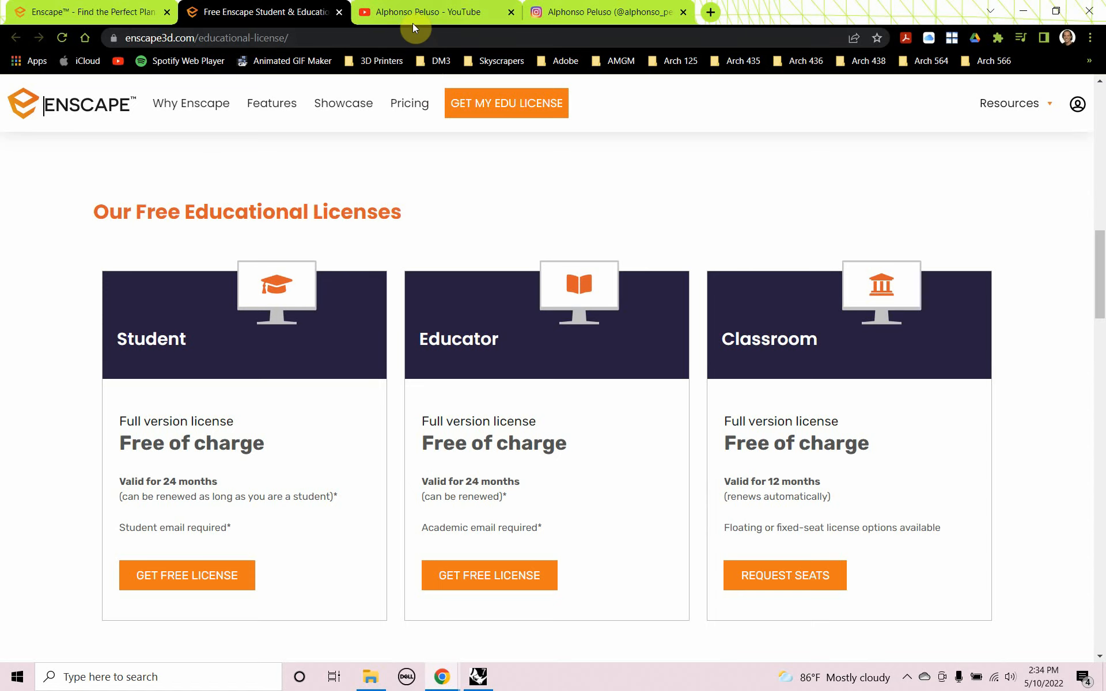
Subscribe to the instructor's YouTube channel and set its notifications to All
left_click(421, 19)
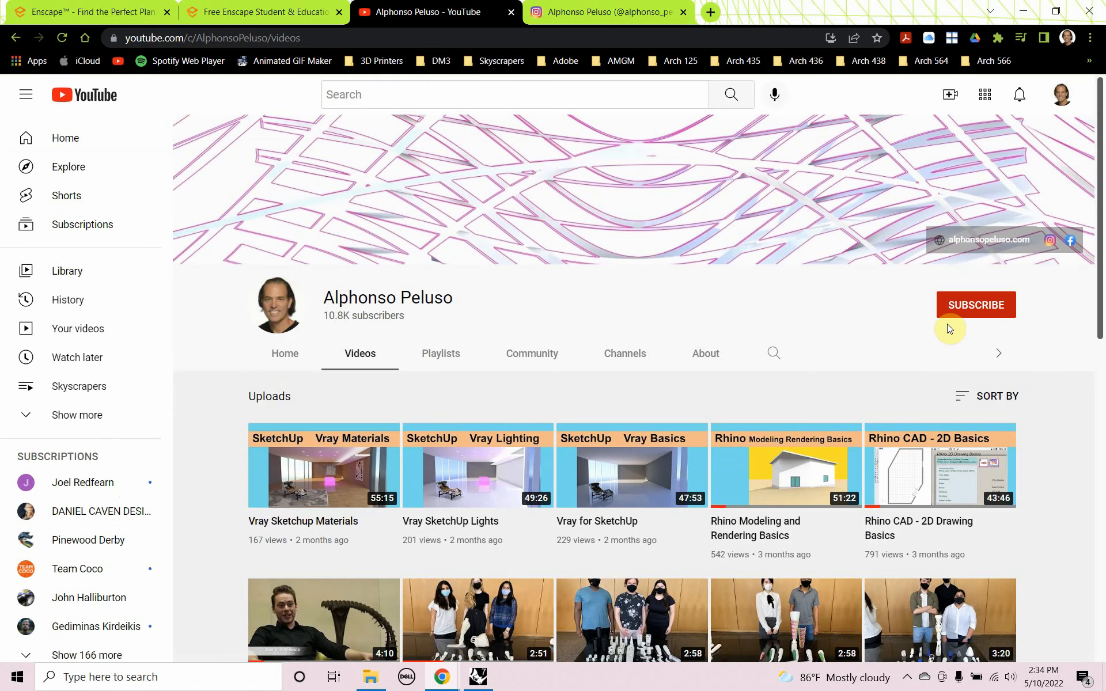
left_click(975, 308)
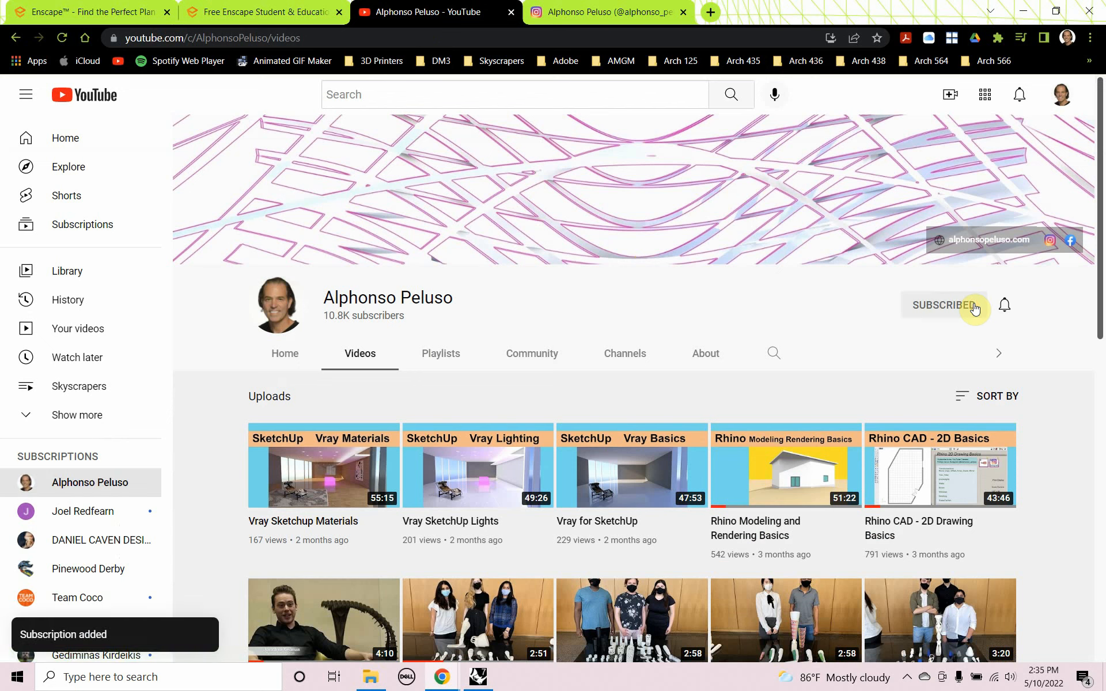
left_click(1002, 304)
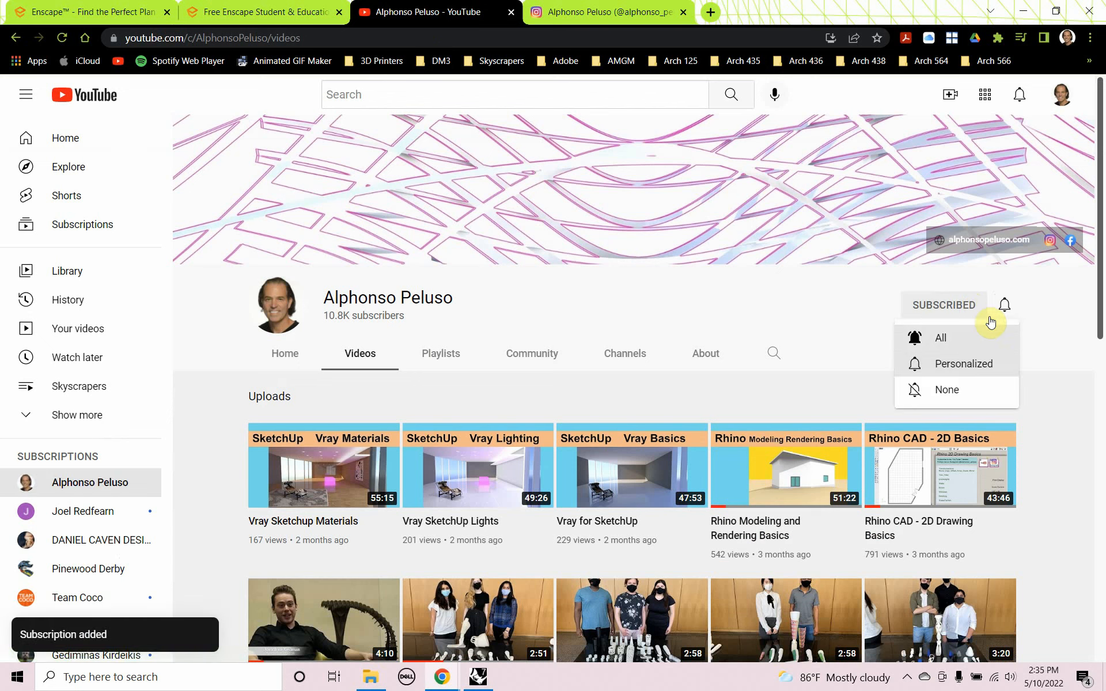
left_click(975, 338)
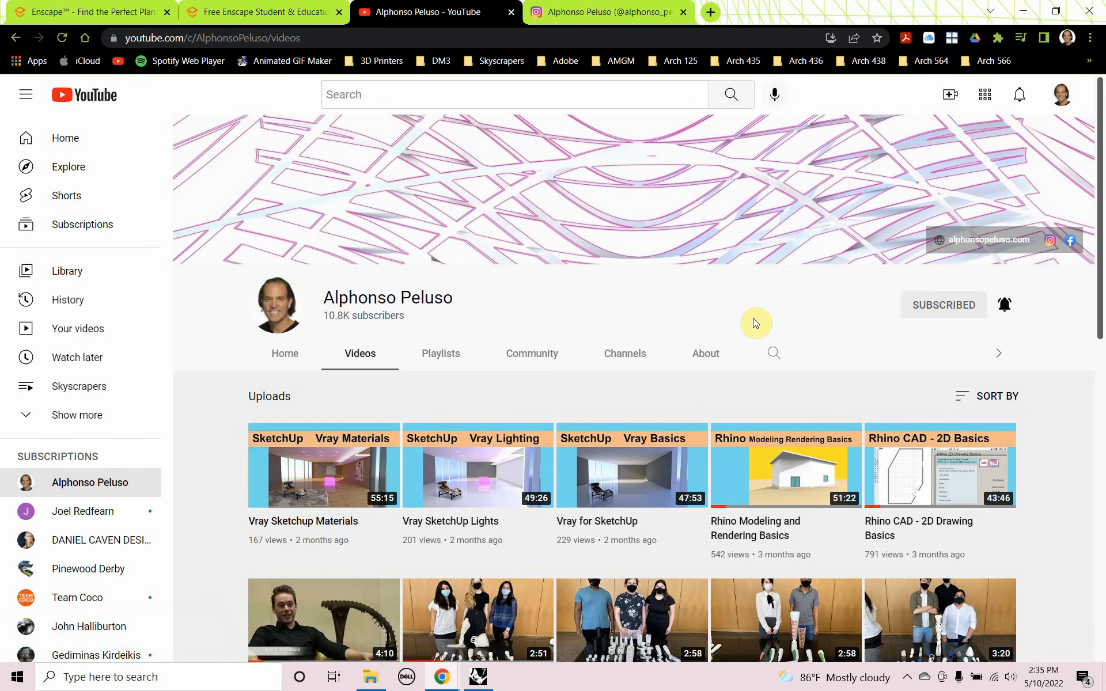
Look through the channel's uploaded videos and the posts on the instructor's Instagram profile
scroll(722, 368, "down", 6)
scroll(714, 417, "down", 9)
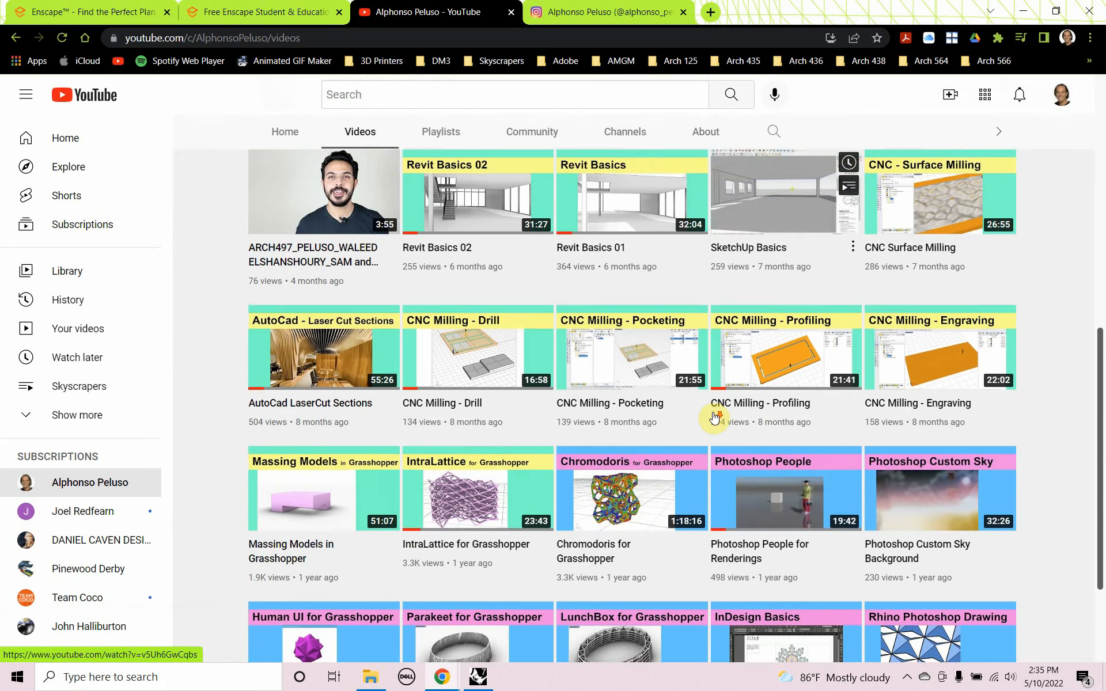
scroll(712, 415, "down", 10)
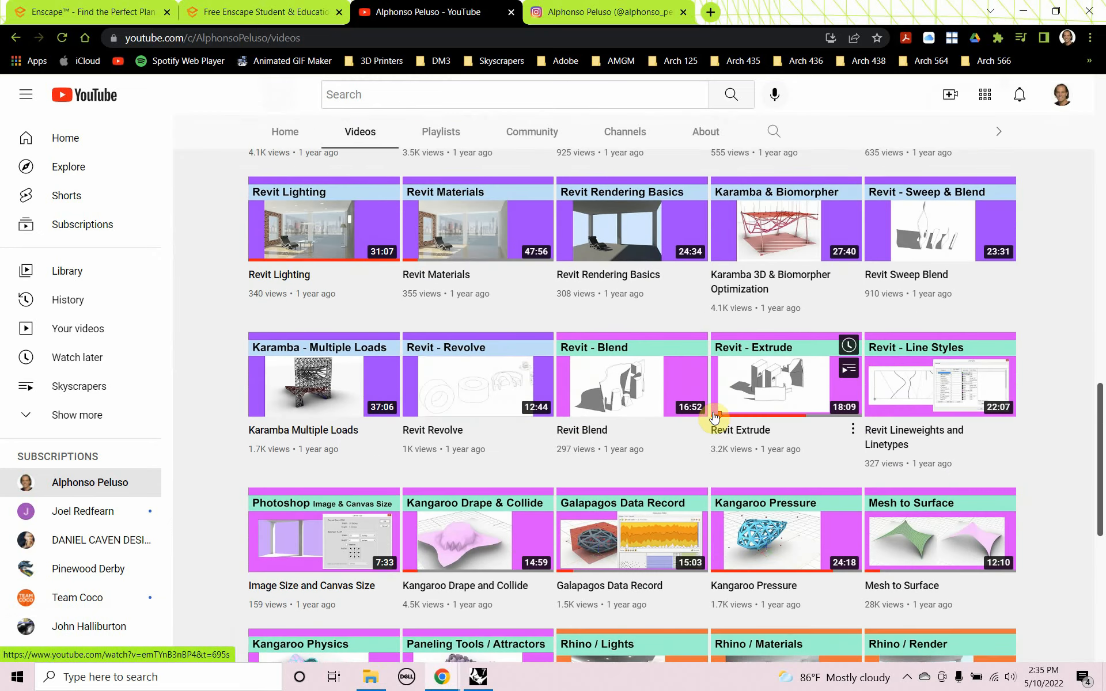
scroll(715, 416, "up", 9)
scroll(714, 416, "up", 20)
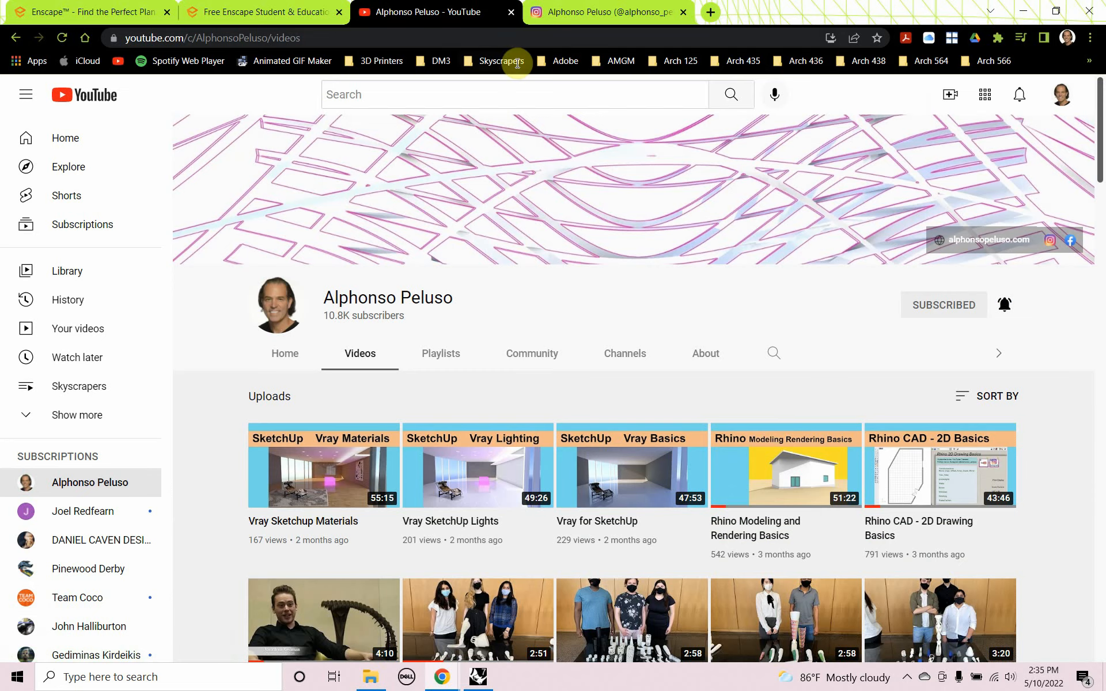
left_click(554, 16)
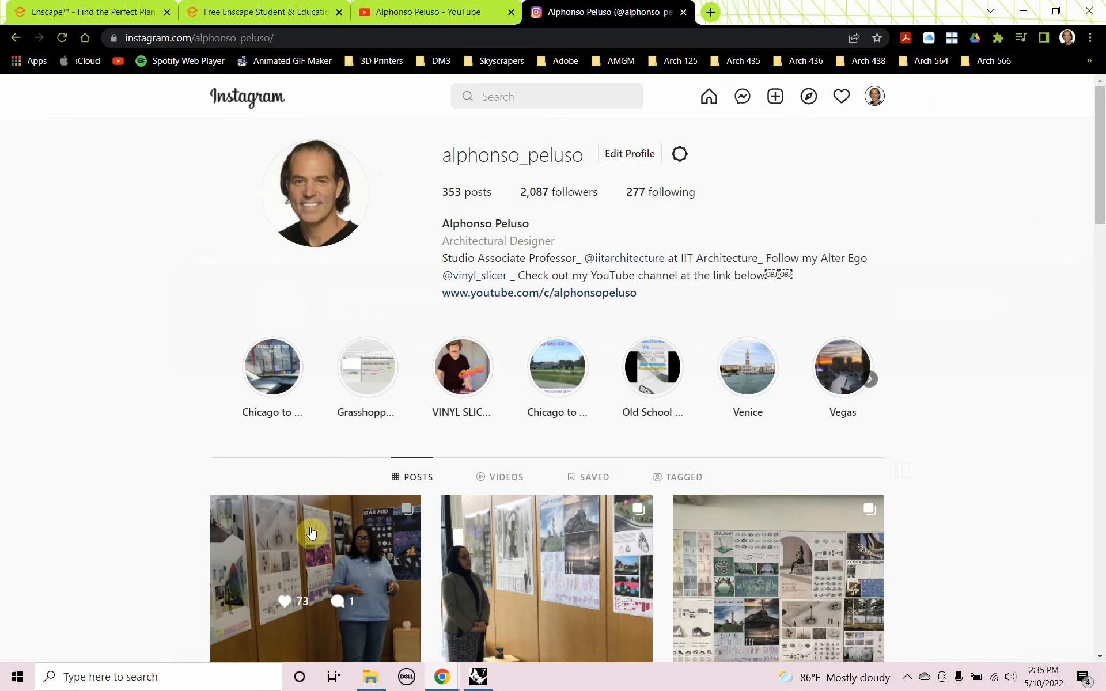
scroll(311, 532, "down", 2)
scroll(311, 531, "down", 2)
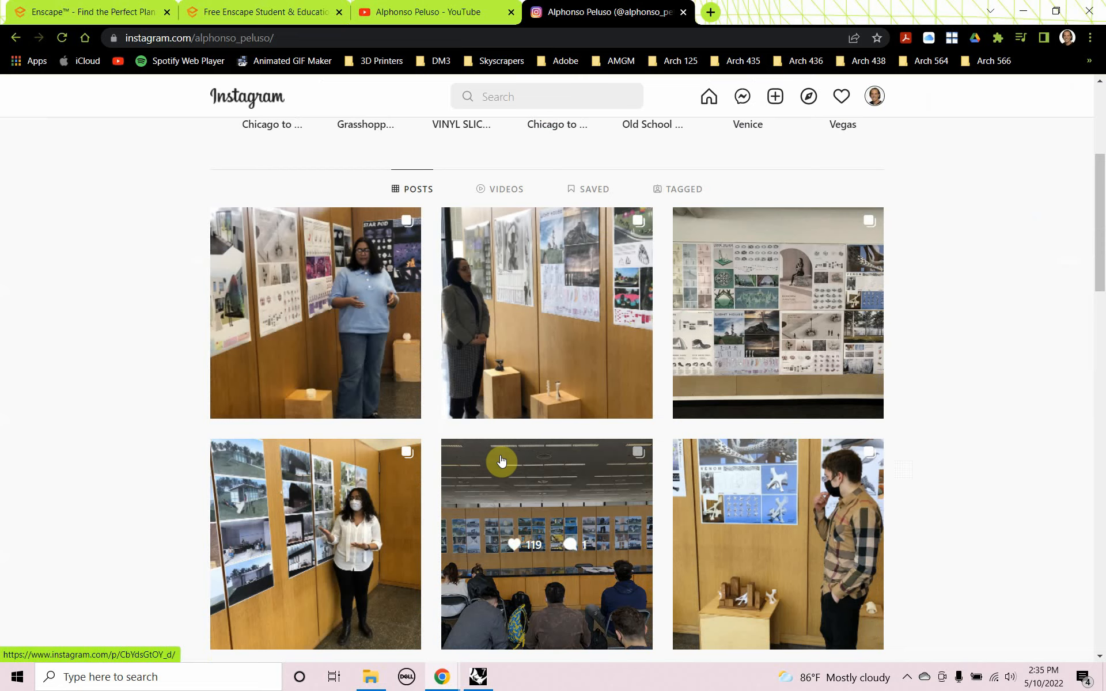
scroll(501, 461, "up", 3)
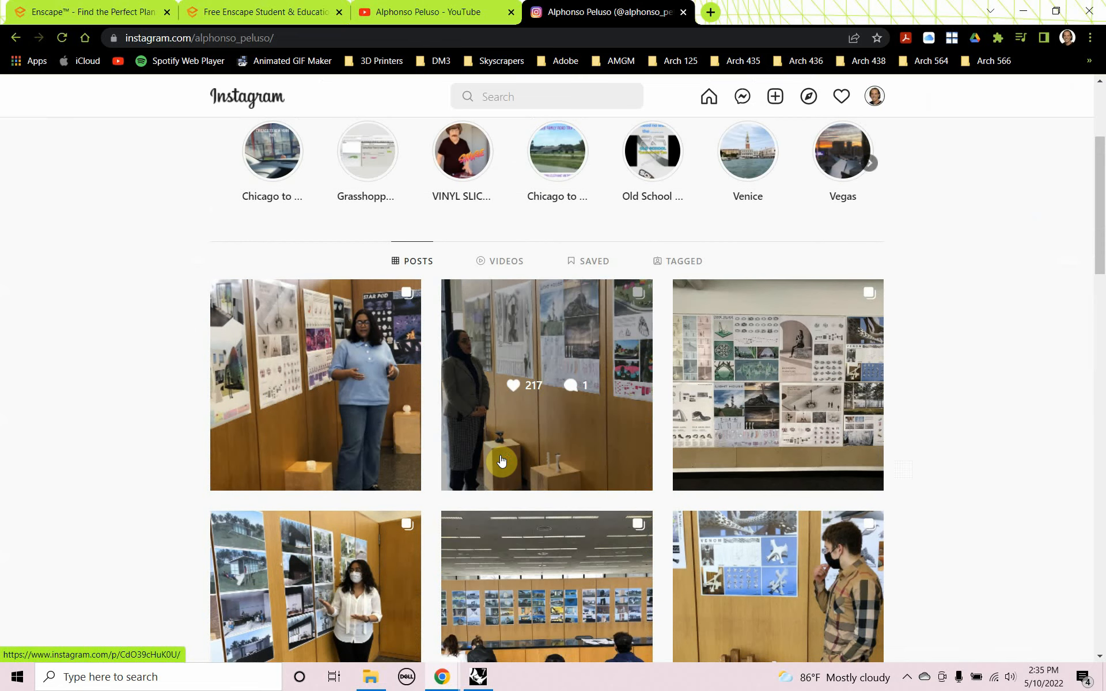
scroll(501, 461, "up", 1)
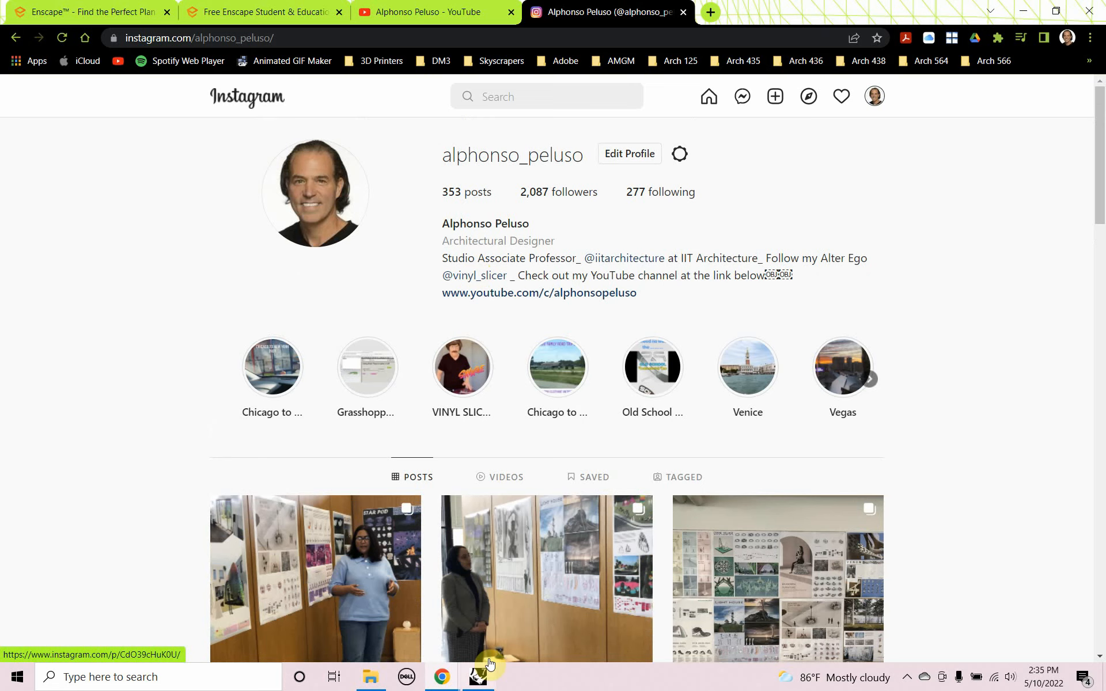
Switch to Rhino, maximize its window and minimize the Grasshopper window covering the model
left_click(478, 677)
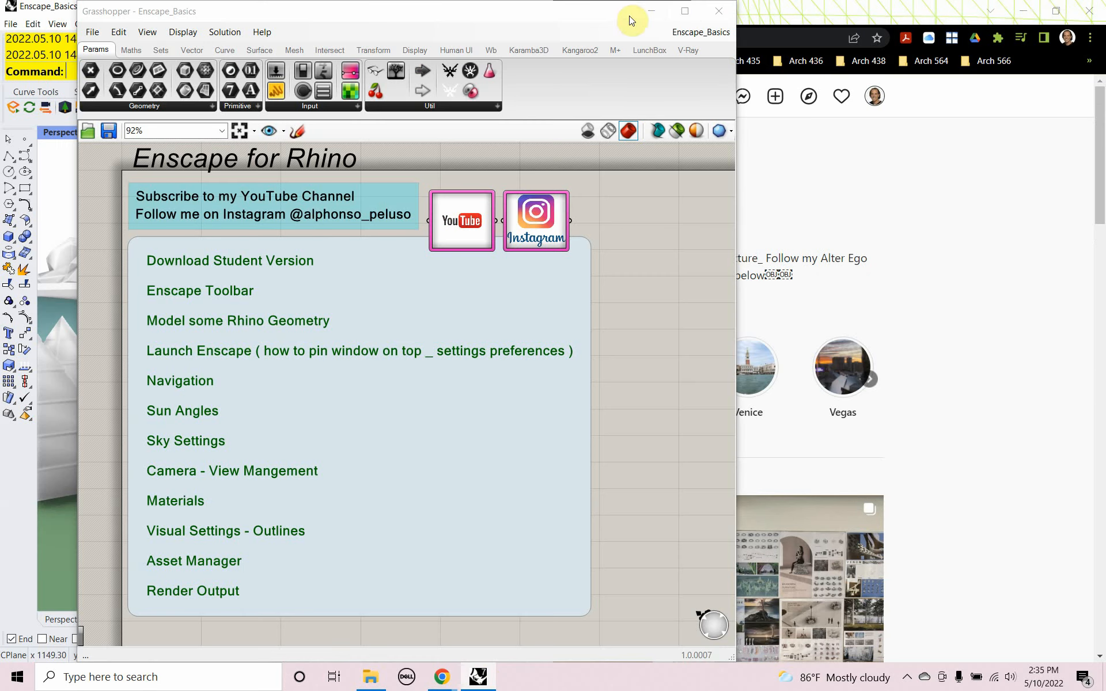
left_click_drag(589, 19, 864, 67)
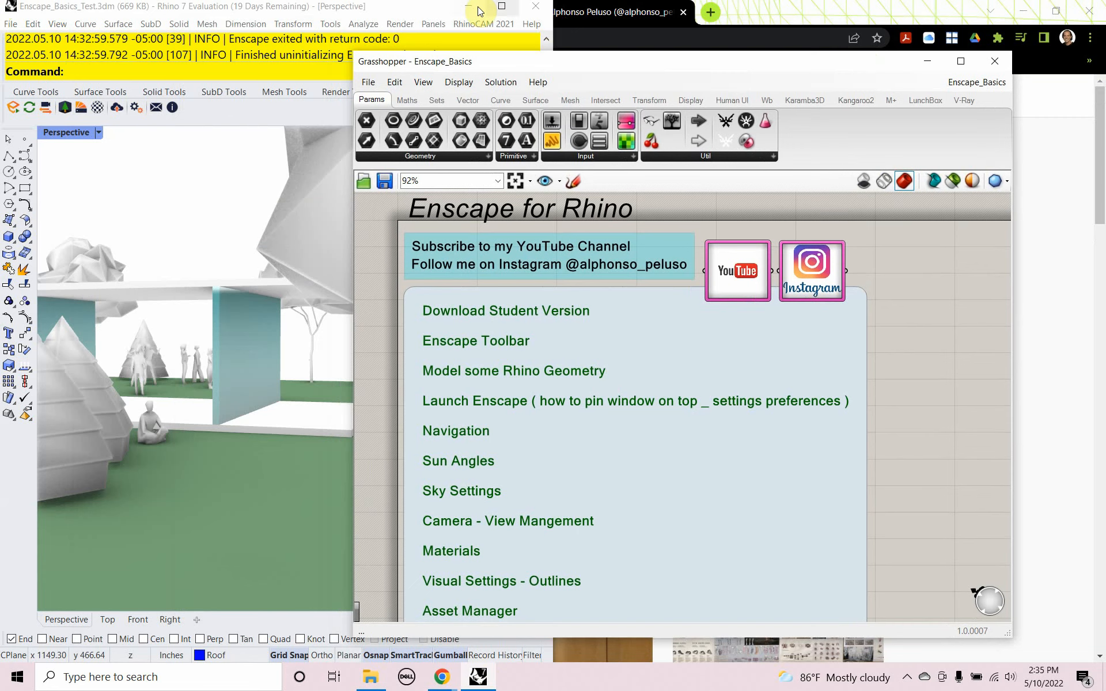
left_click(502, 6)
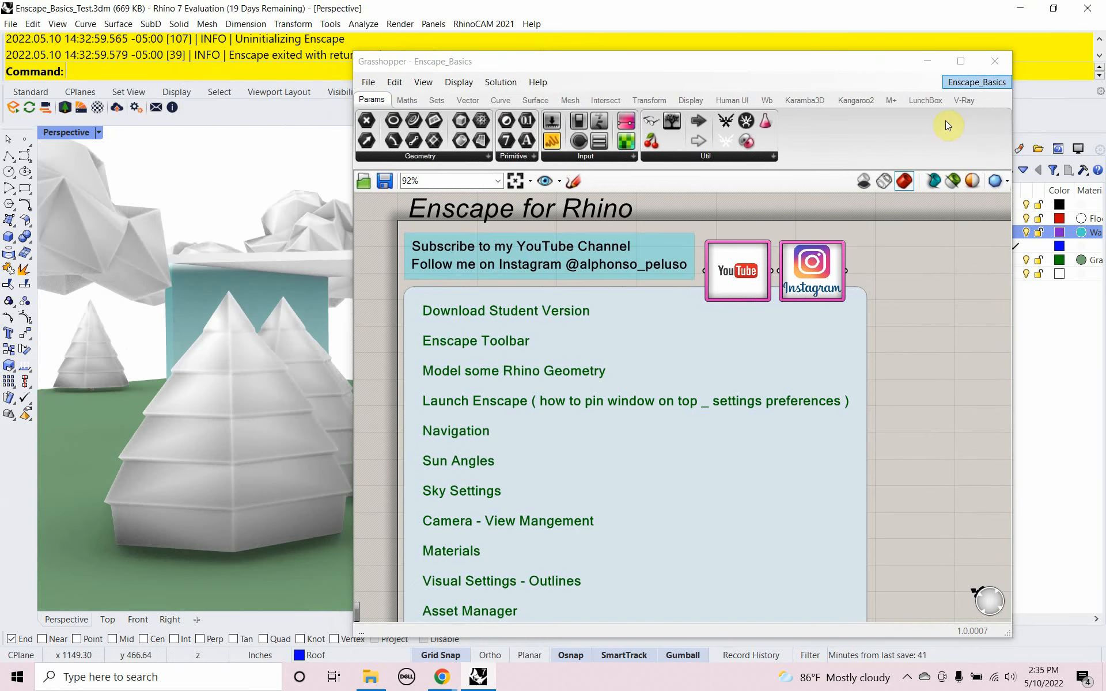
left_click(924, 64)
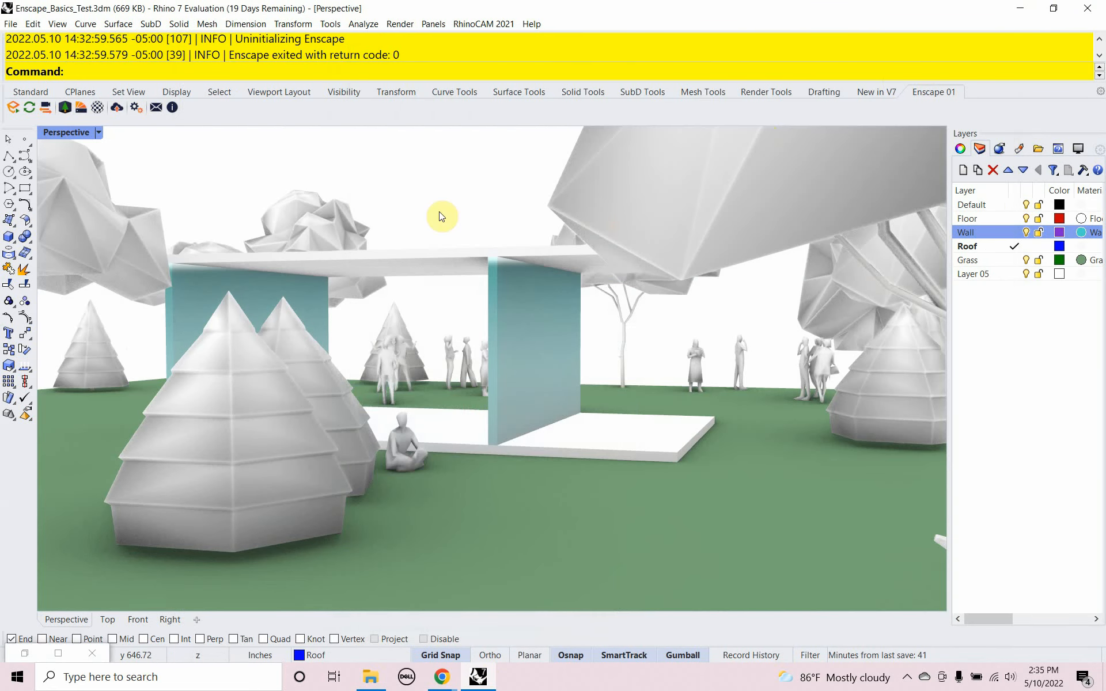
Save the changes to Enscape_Basics_Test and create a new model from the Large Objects - Inches template
left_click(11, 23)
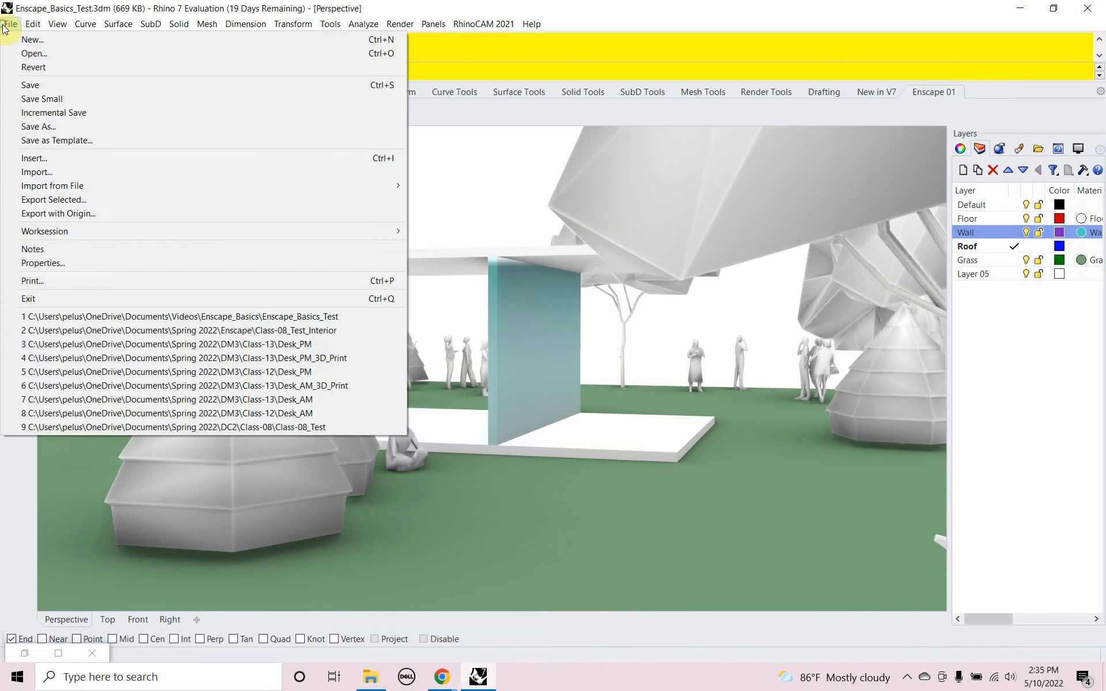
left_click(15, 40)
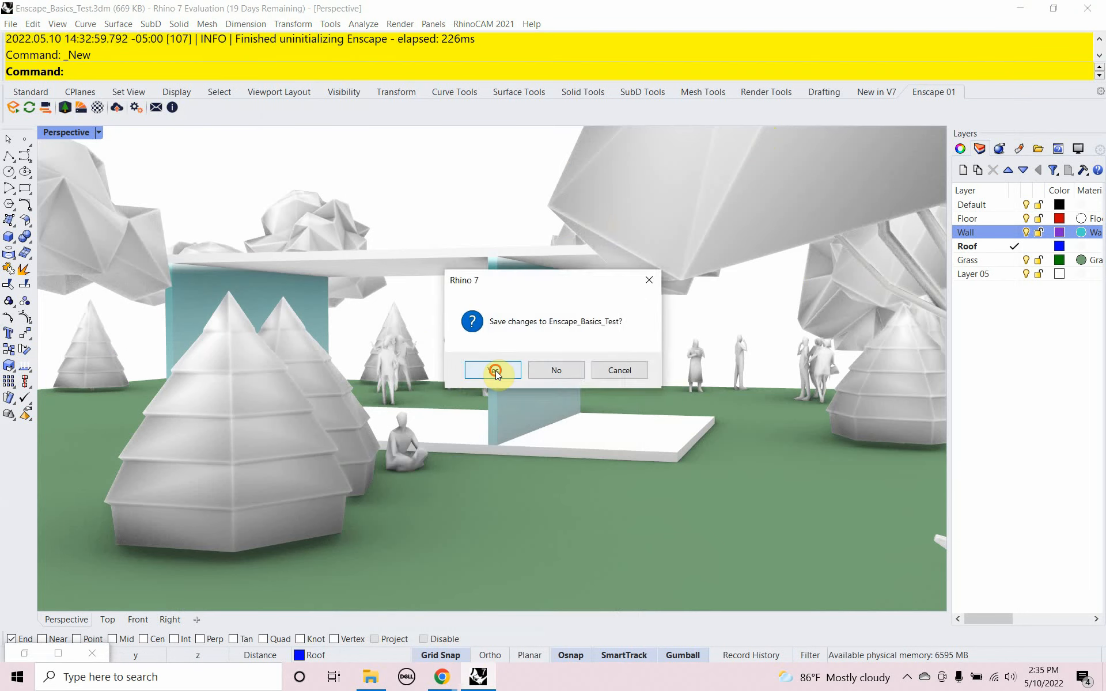
left_click(494, 371)
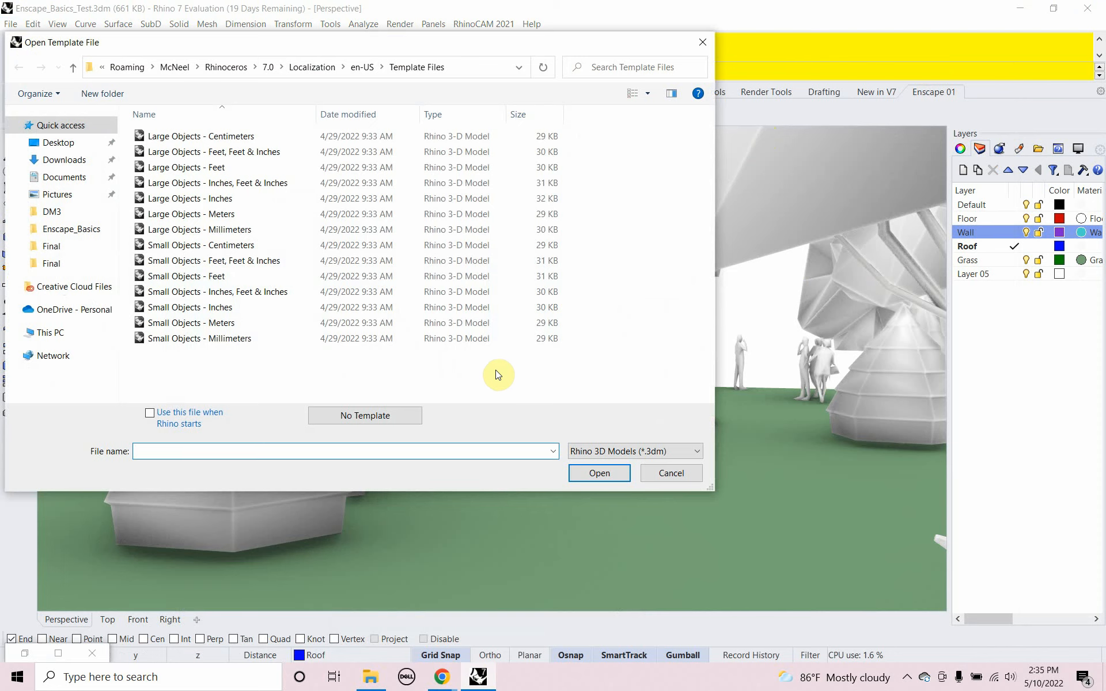
left_click(241, 202)
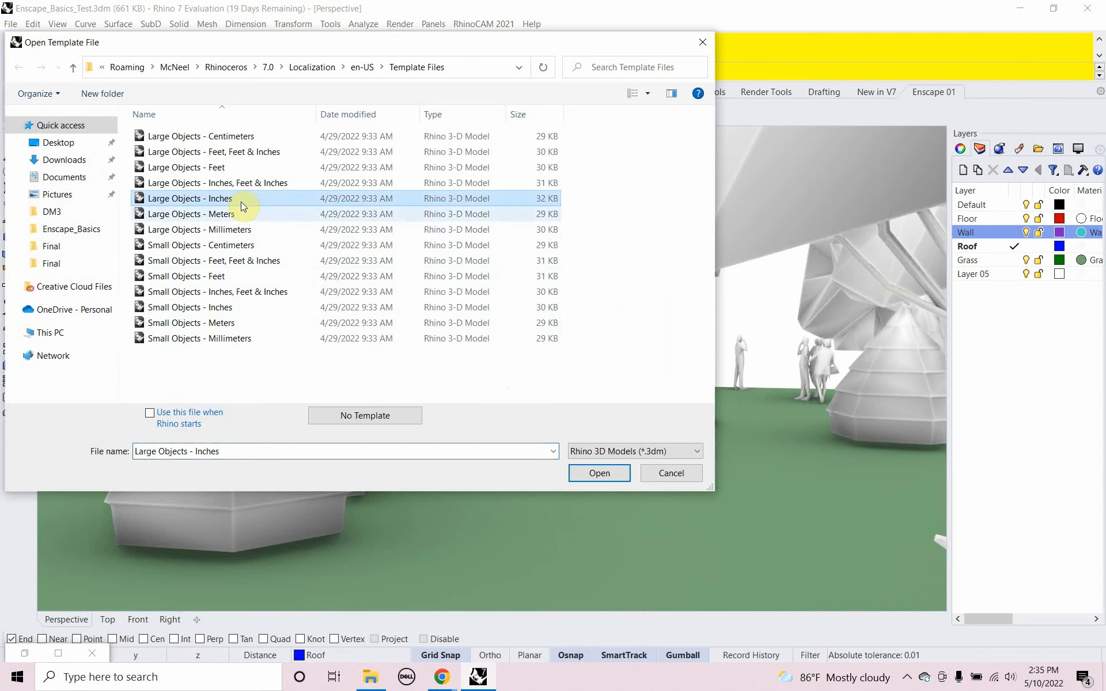
left_click(599, 473)
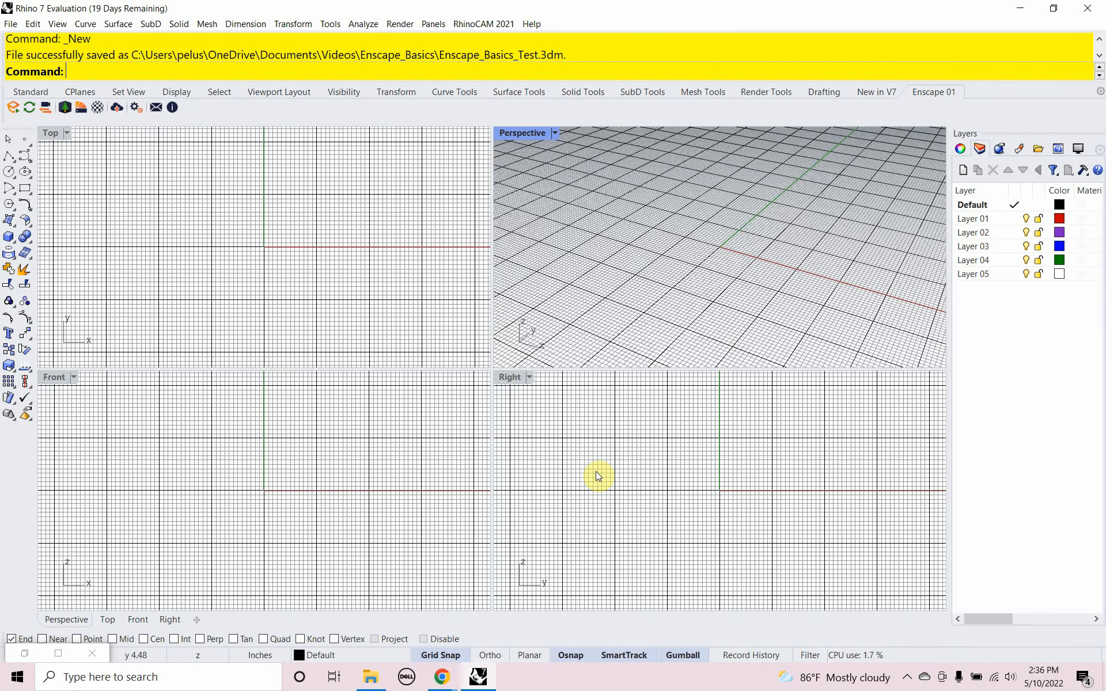
Maximize the Perspective viewport
double_click(517, 133)
right_click_drag(432, 487, 370, 481)
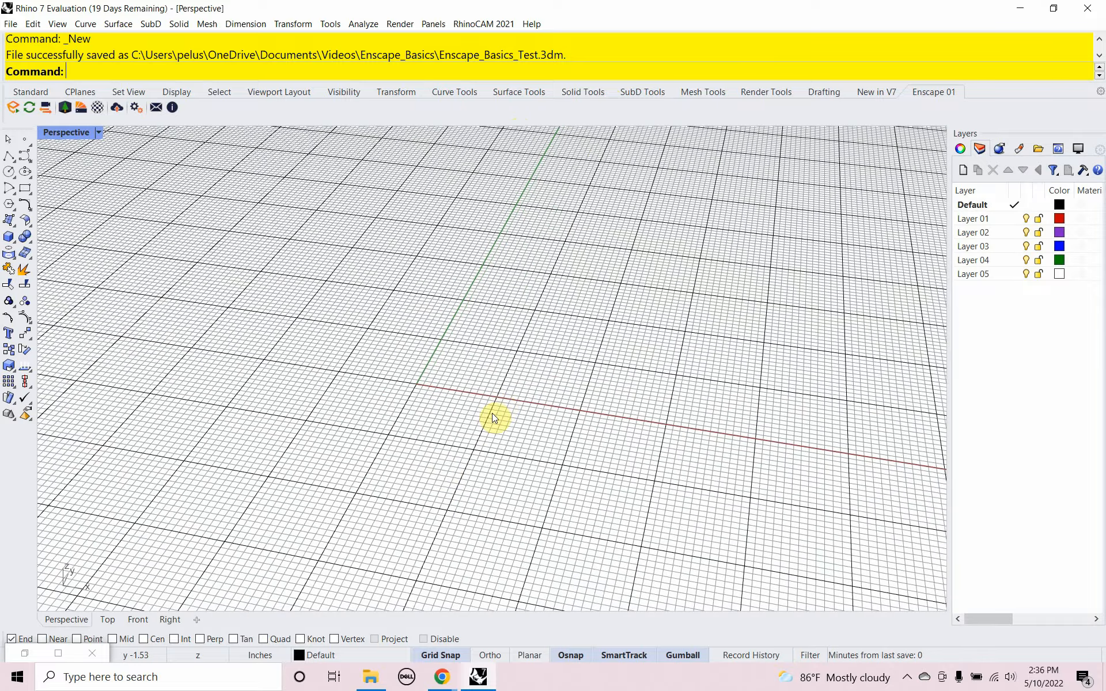
right_click_drag(494, 417, 447, 469)
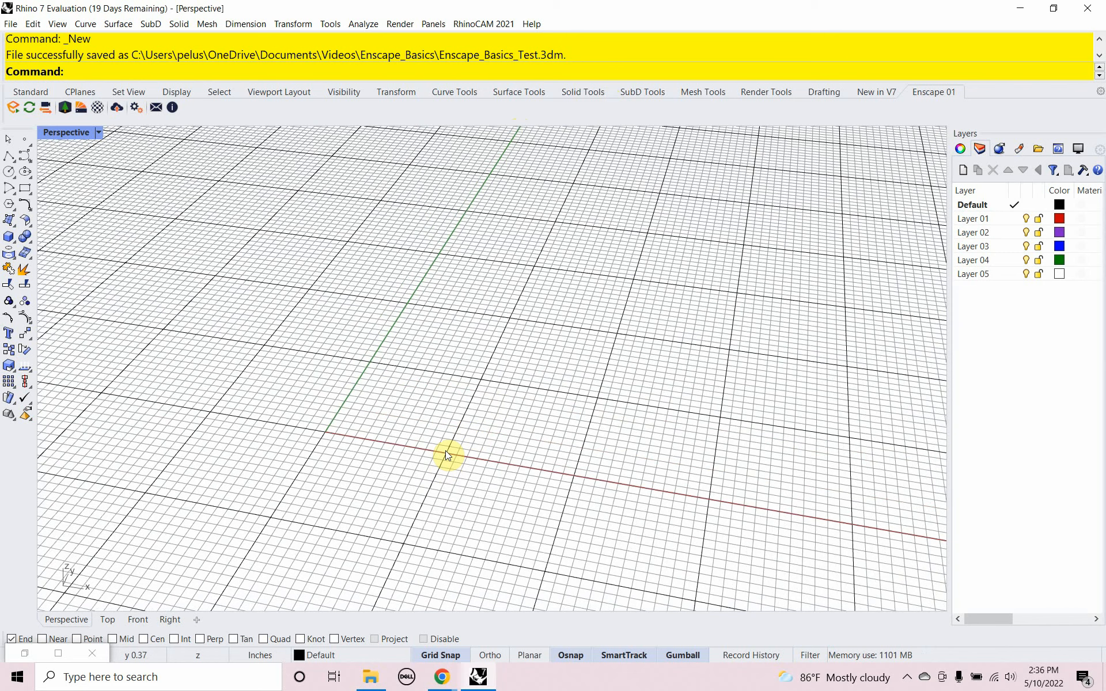
In the document's grid properties, set grid line count to 100, minor line spacing to 12 inches and major lines every 10
type("DocumentProperties")
key("Return")
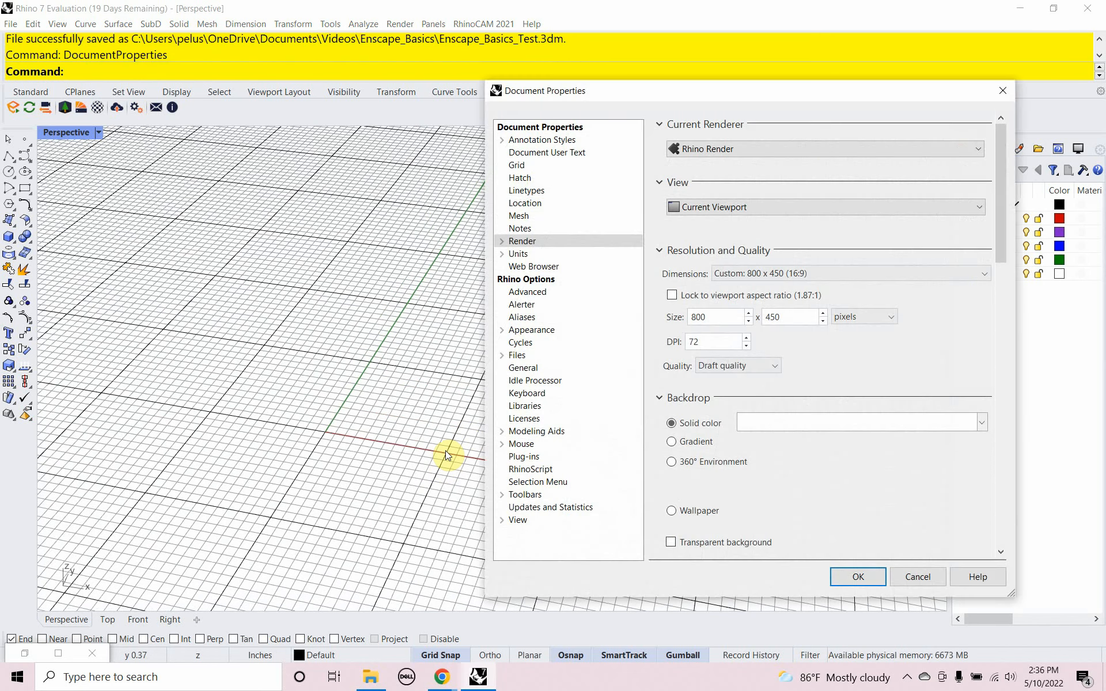
left_click(522, 166)
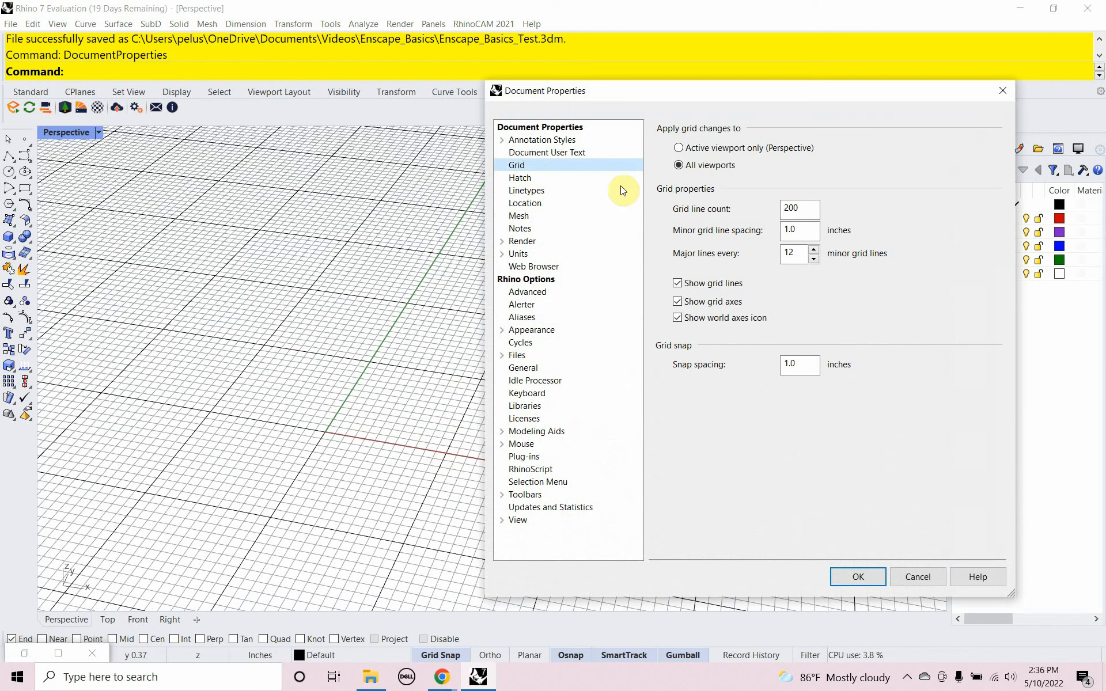
double_click(792, 208)
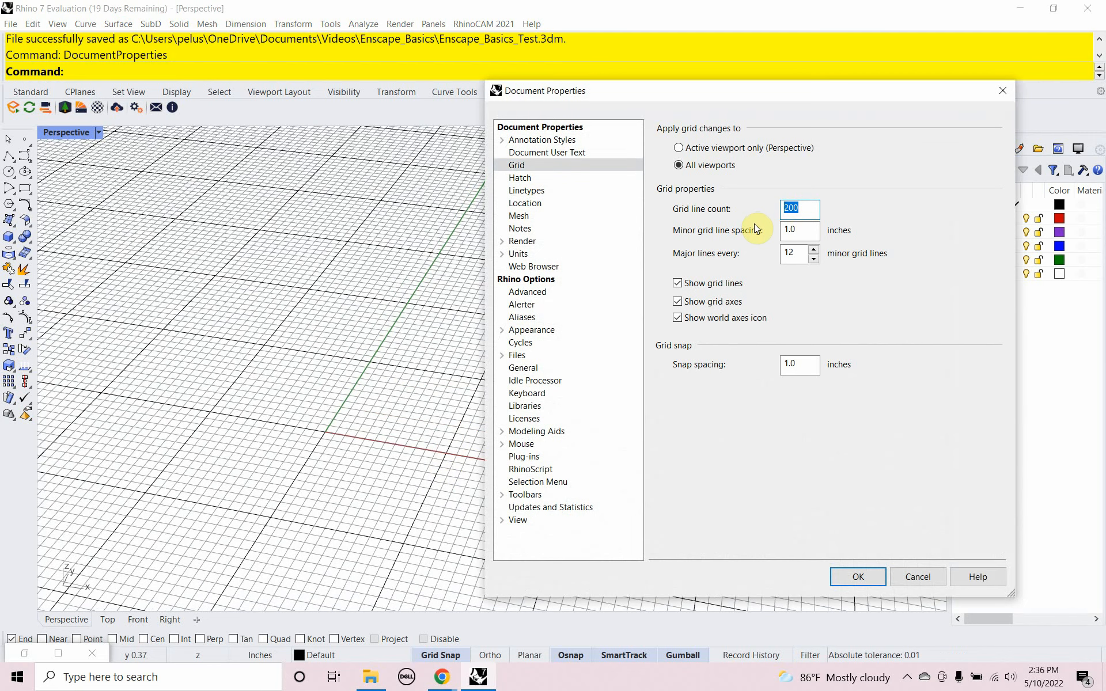
type("100")
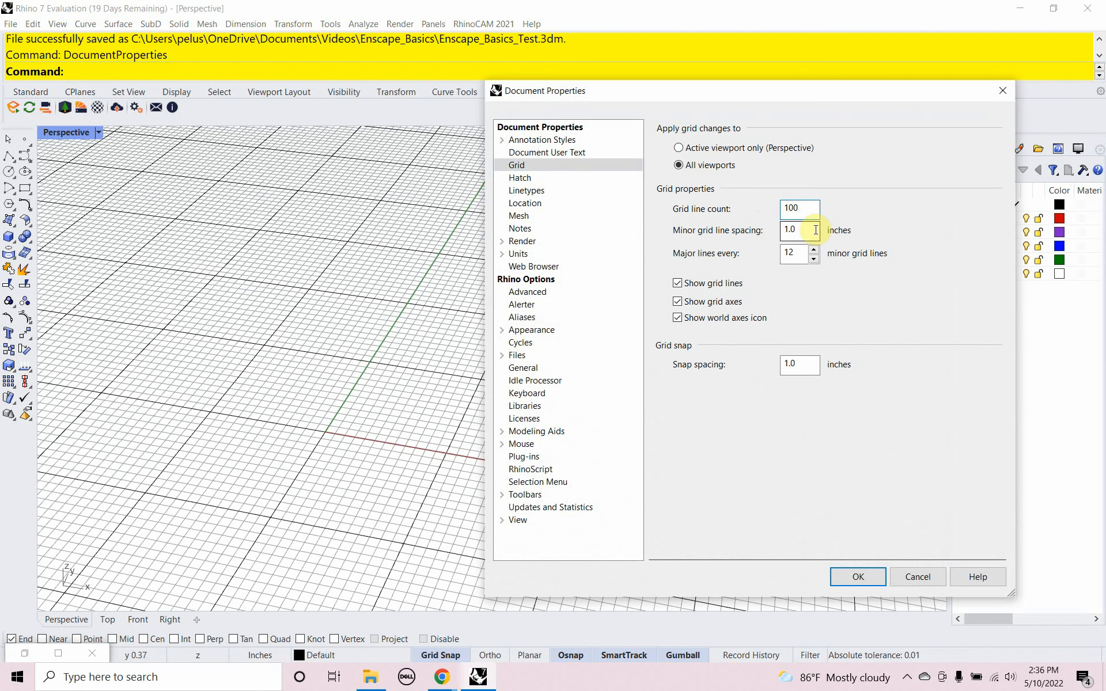
double_click(812, 228)
type("12")
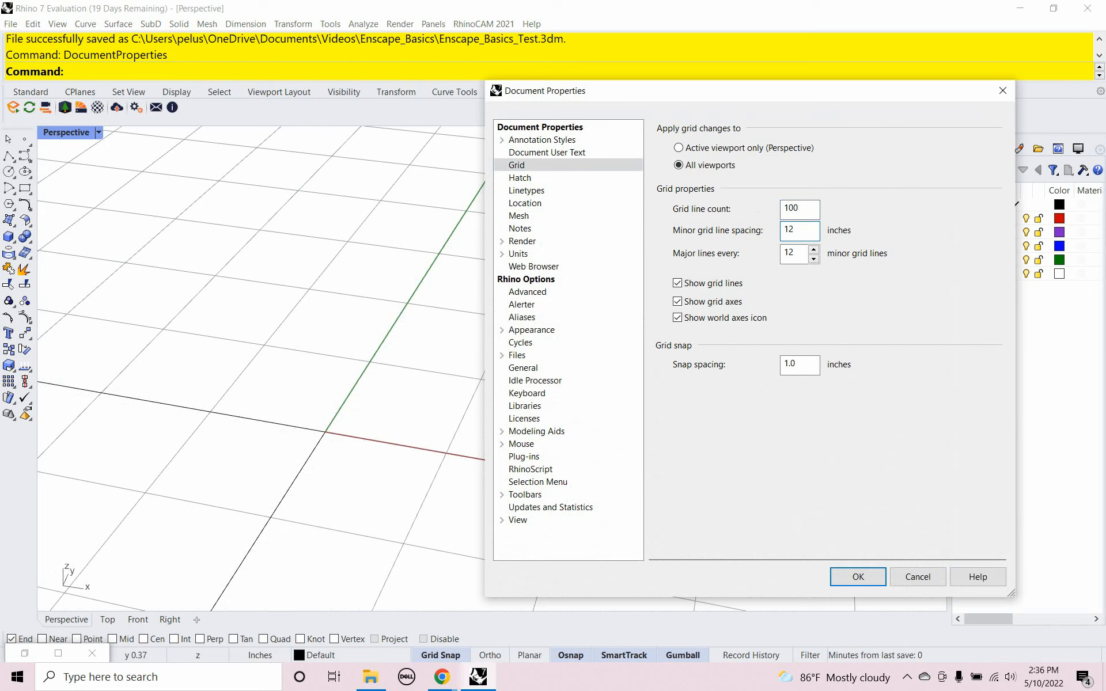
double_click(787, 254)
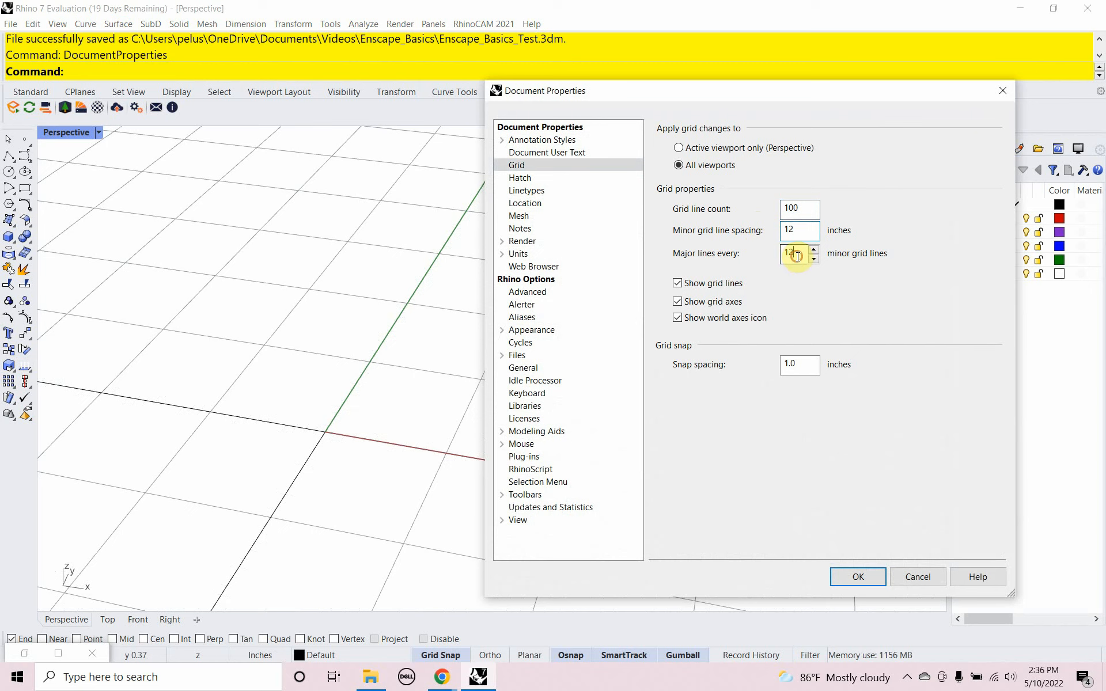
type("10")
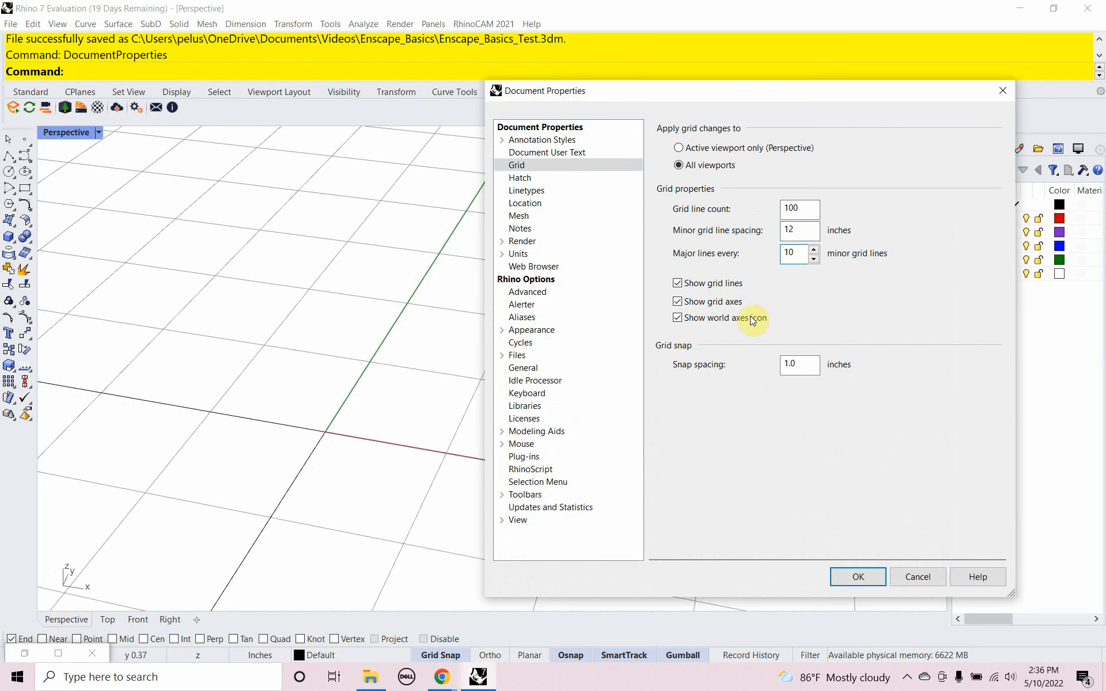
Set the grid snap spacing to 12 inches, apply the document properties and check the new grid
double_click(792, 364)
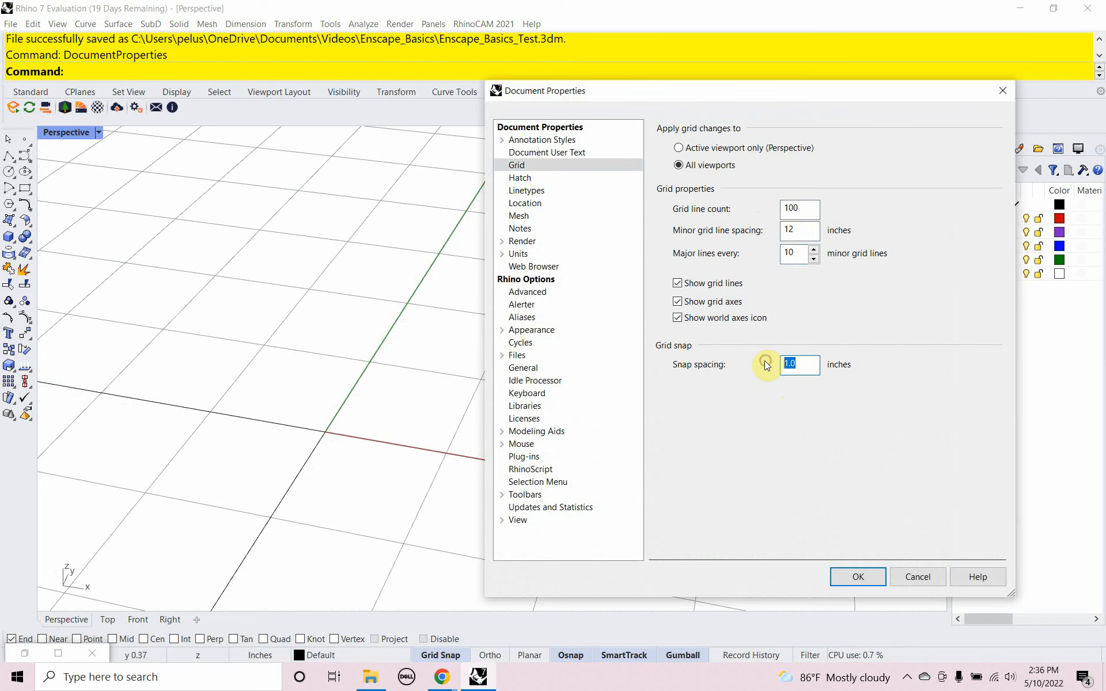
type("12")
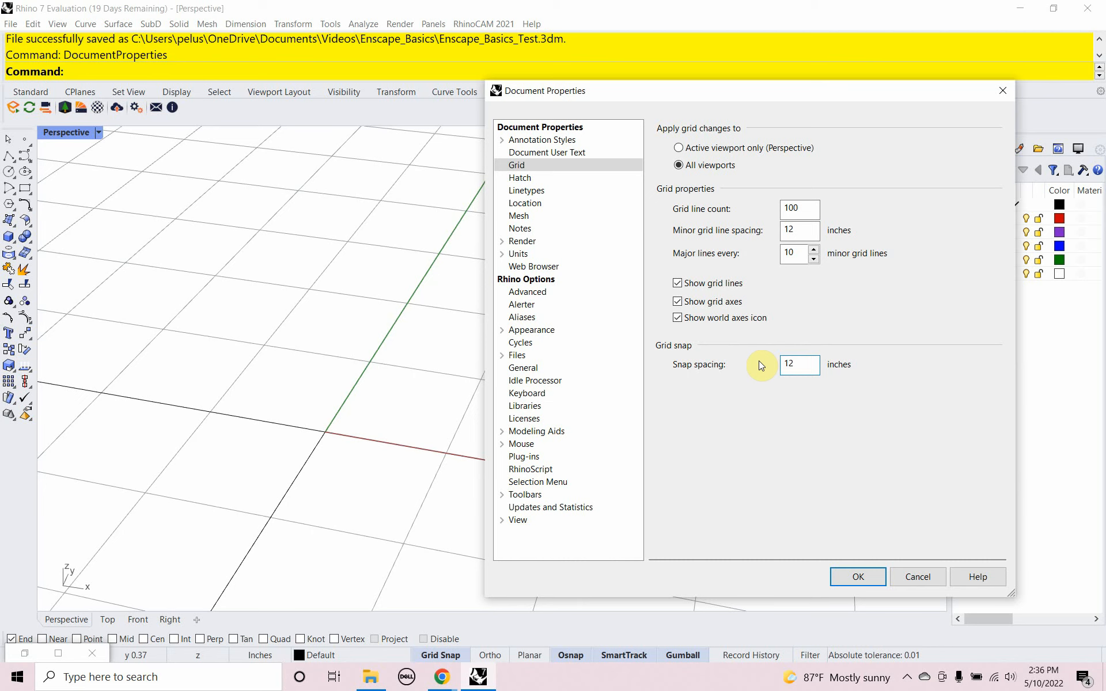
left_click(857, 579)
scroll(343, 394, "down", 5)
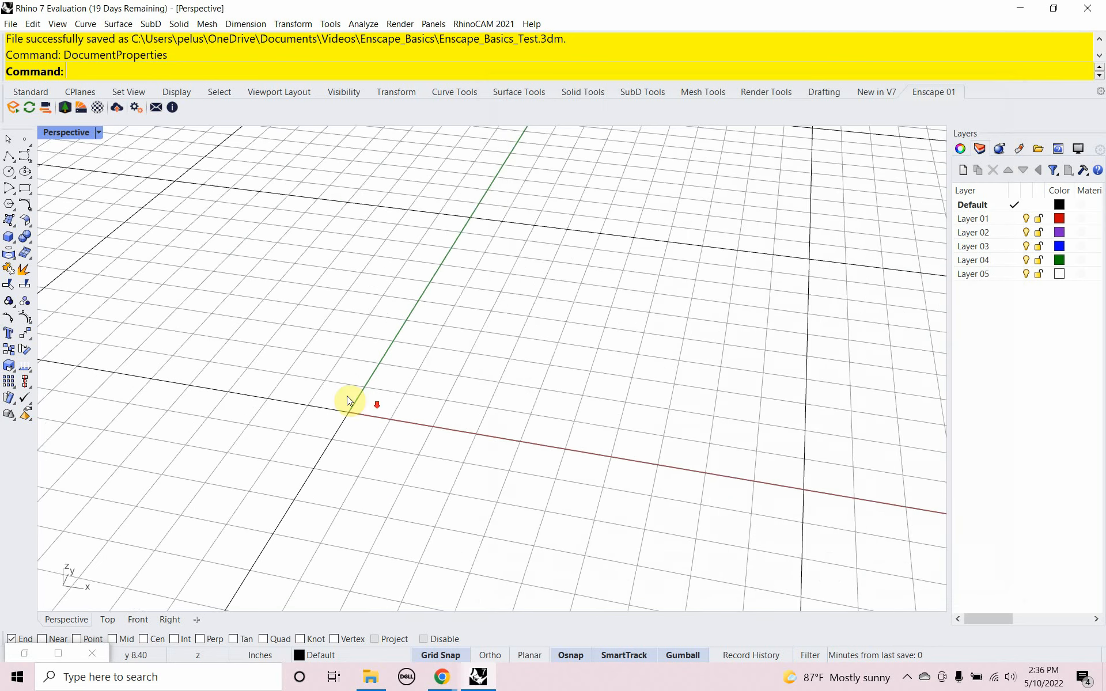
scroll(339, 392, "down", 8)
scroll(371, 401, "up", 4)
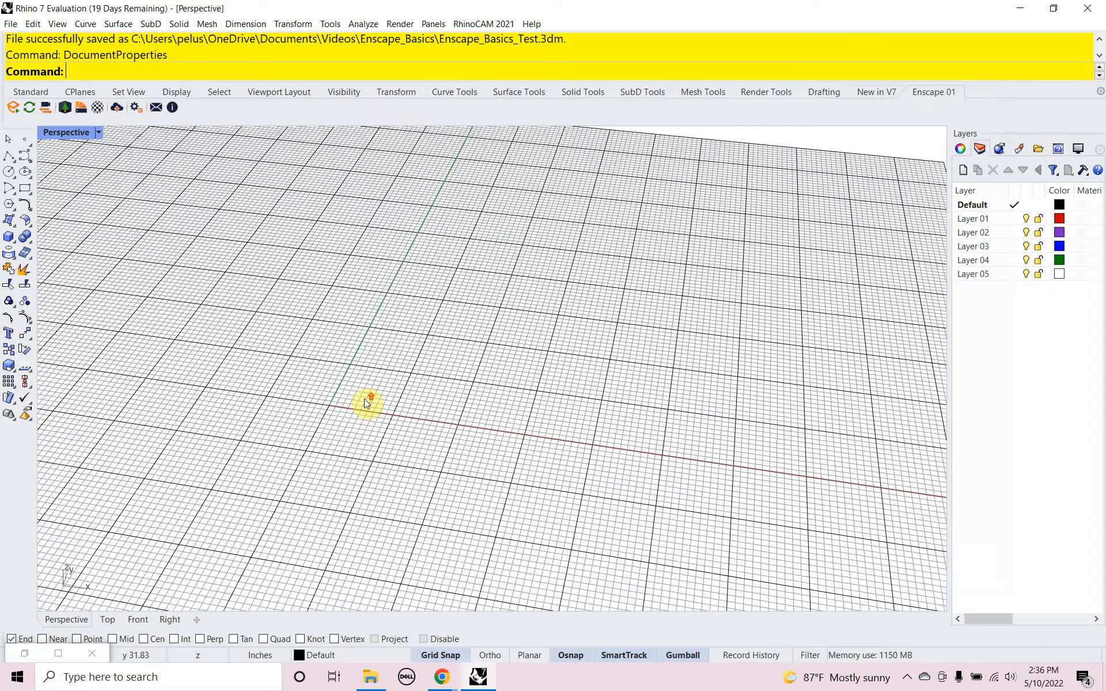
scroll(365, 405, "up", 3)
scroll(366, 461, "up", 4)
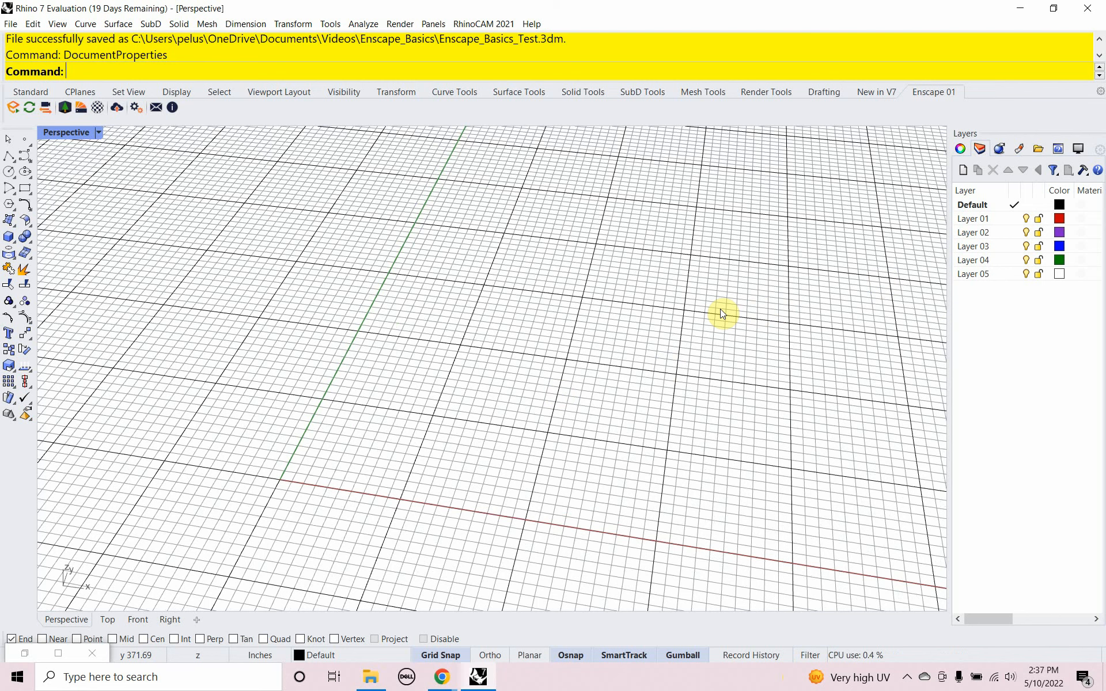
Make Layer 01 the current layer and rename it Floor
double_click(981, 223)
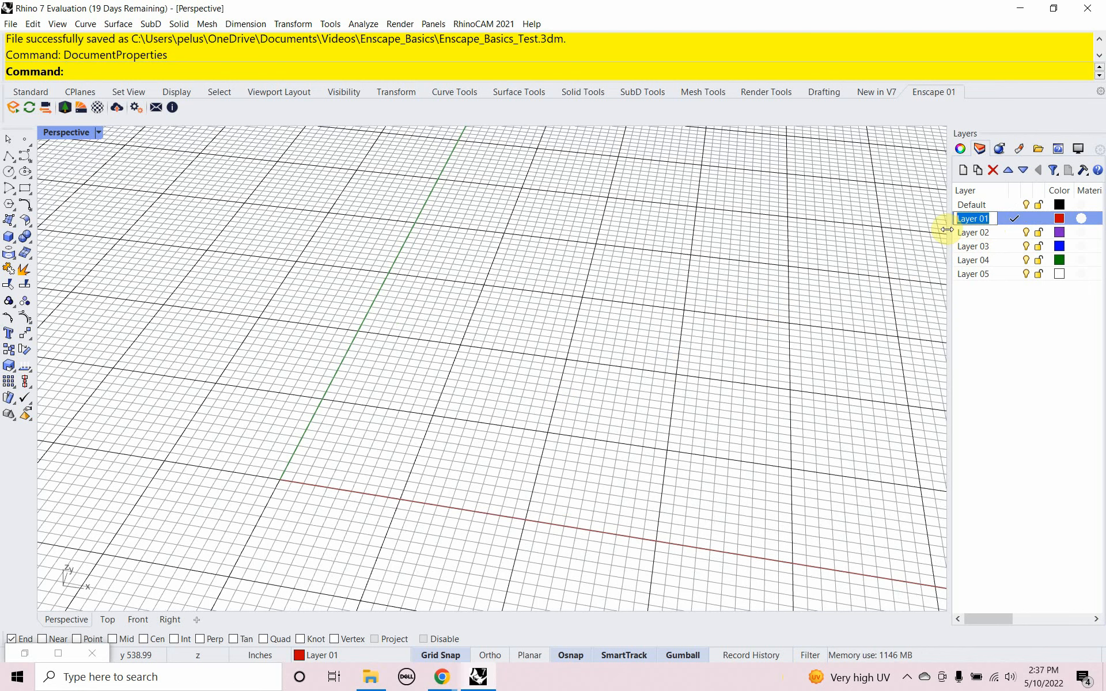
type("Floor")
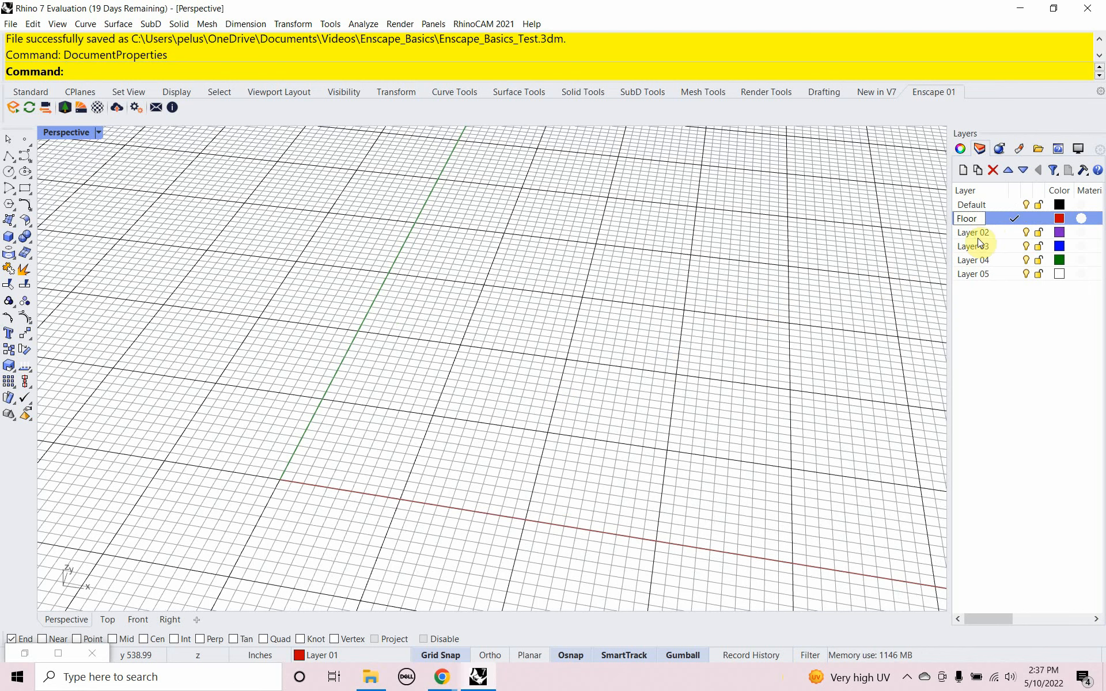
key("Return")
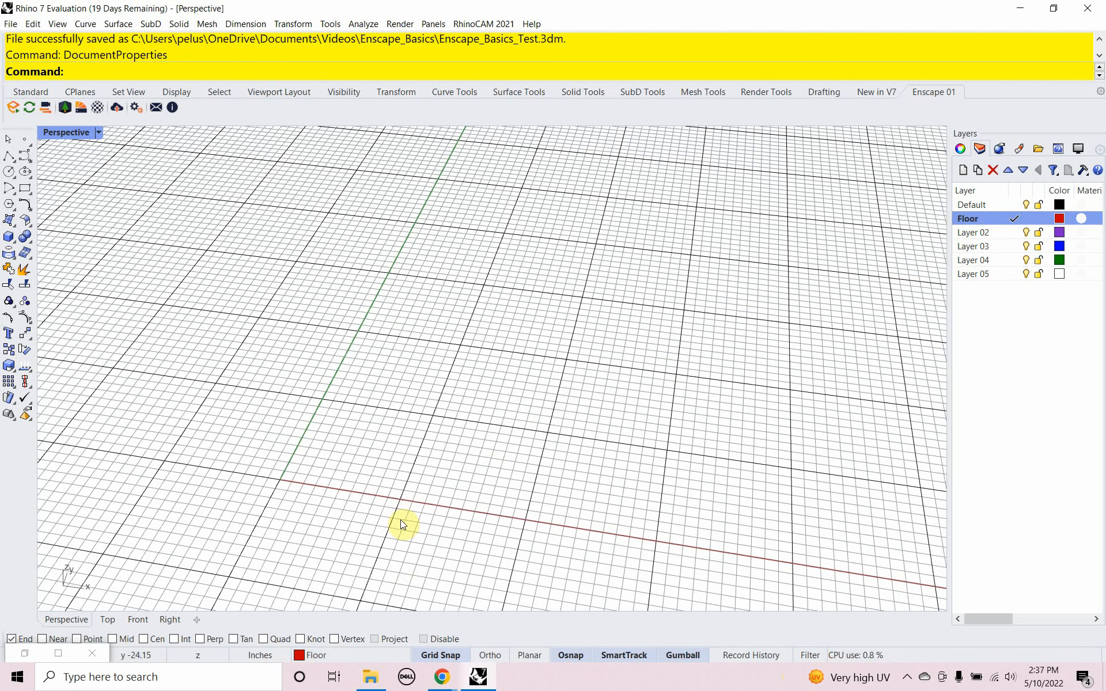
Draw the floor slab as a box from the origin, 20 feet along X by 40 feet along Y, with a height of -6 inches
type("box")
key("Return")
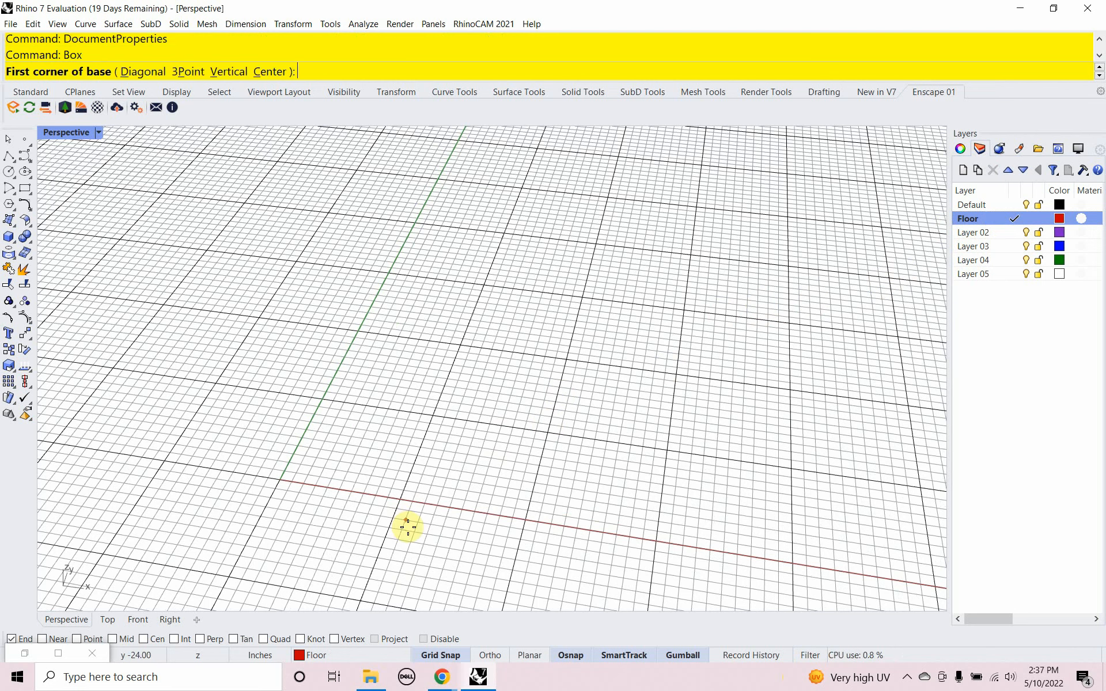
left_click(281, 480)
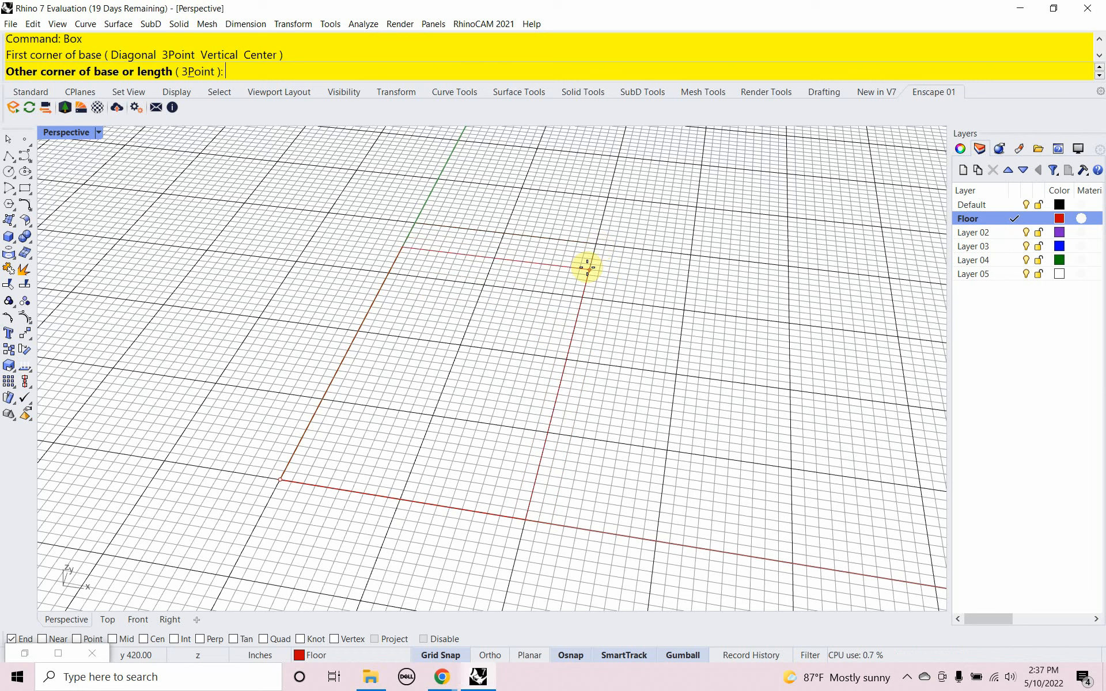
left_click(597, 244)
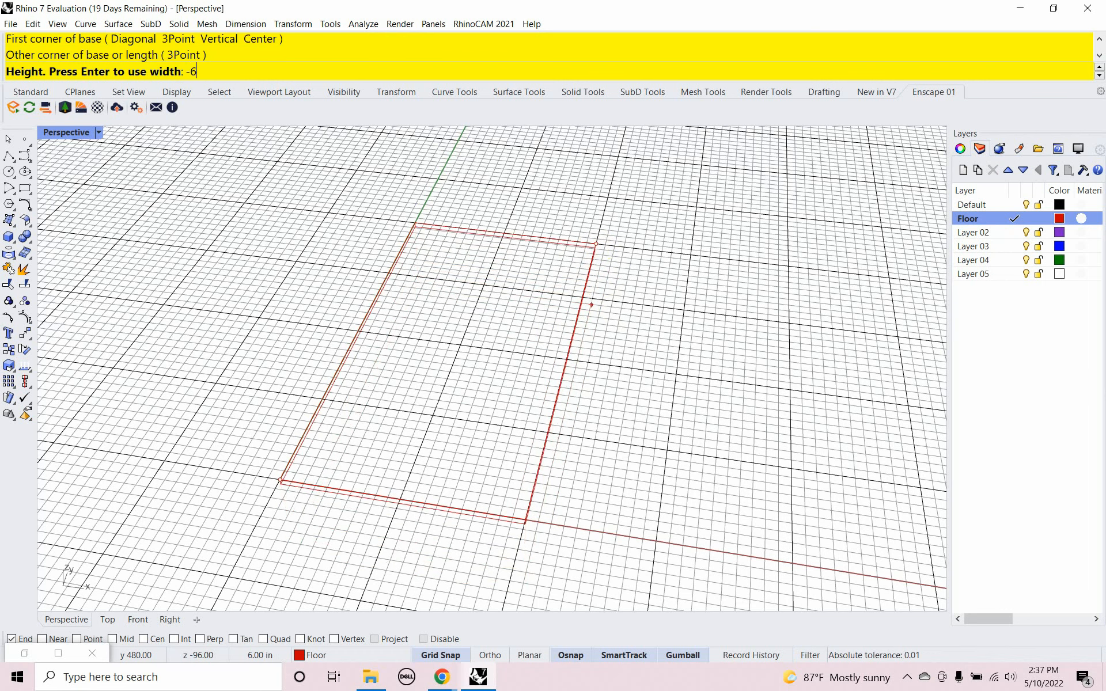
type("-6")
key("Return")
right_click_drag(621, 328, 613, 358)
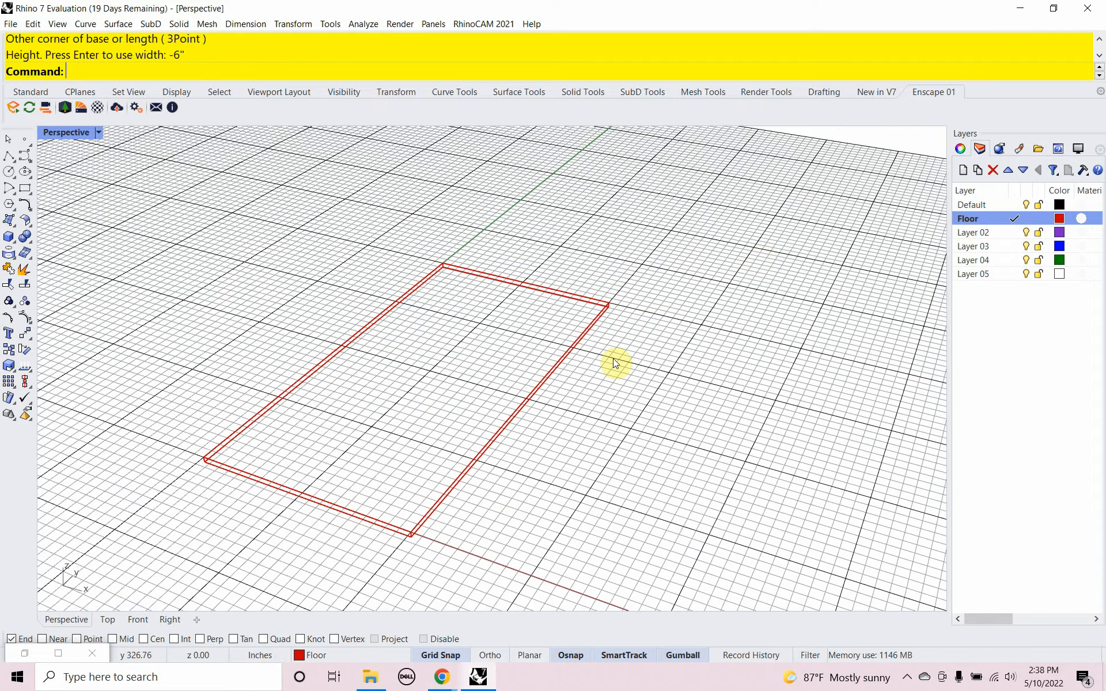
Make Layer 02 the current layer and rename it Wall
double_click(979, 234)
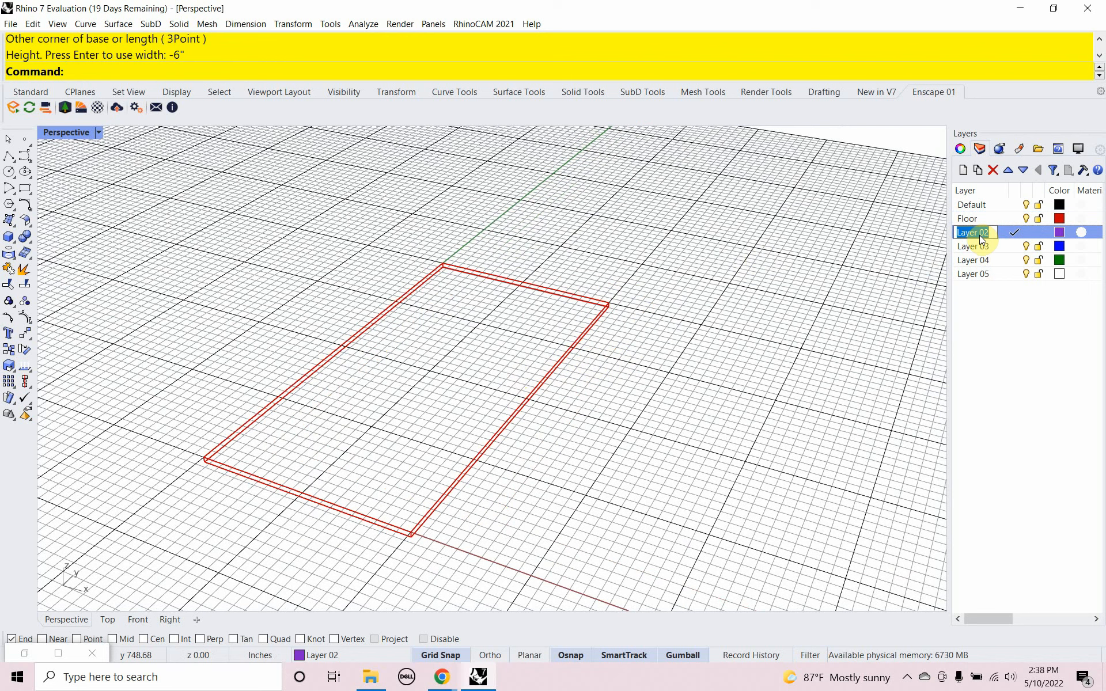
type("Wall")
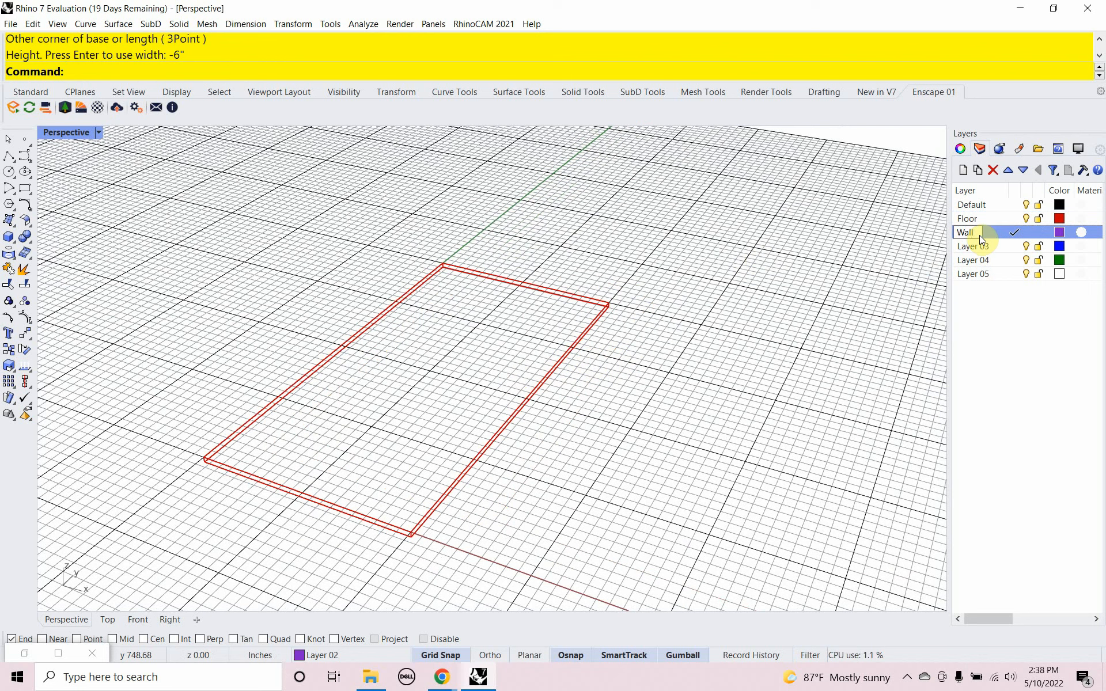
key("Return")
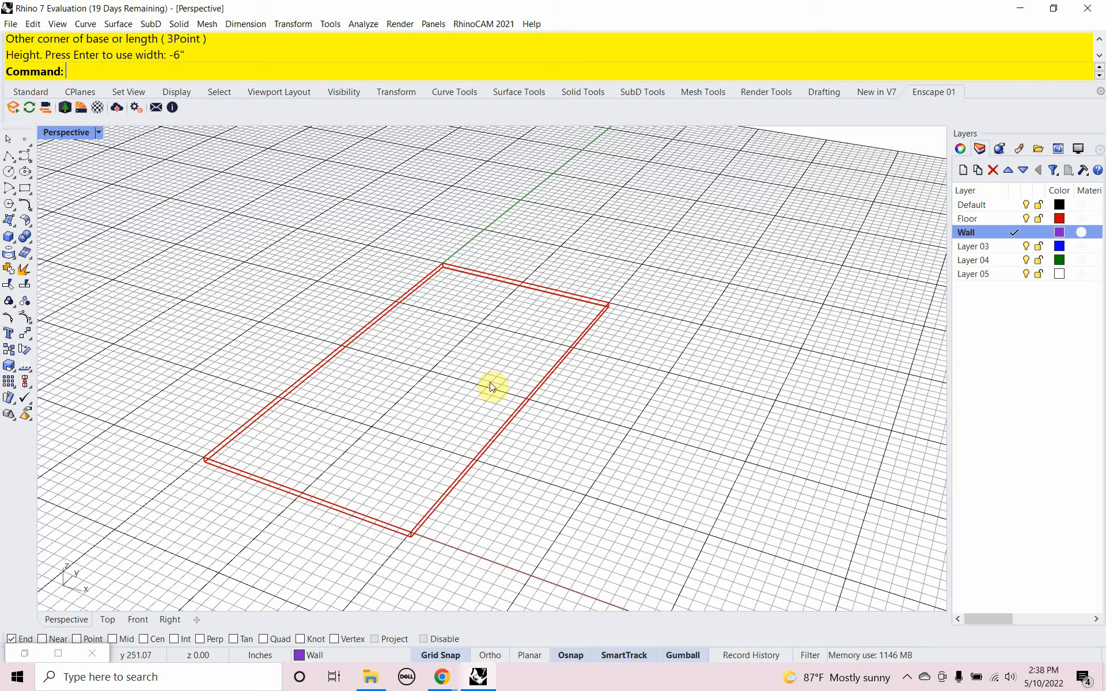
mouse_move(457, 354)
right_mouse_down()
mouse_move(440, 347)
mouse_move(447, 375)
right_mouse_up()
type("Box")
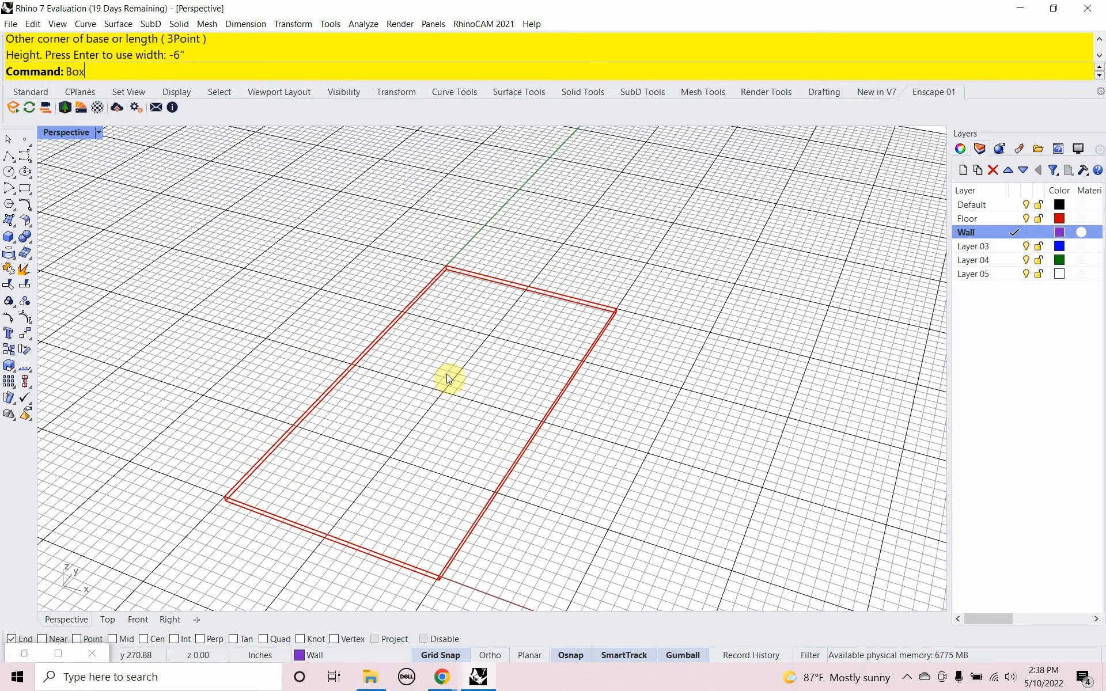
key("Return")
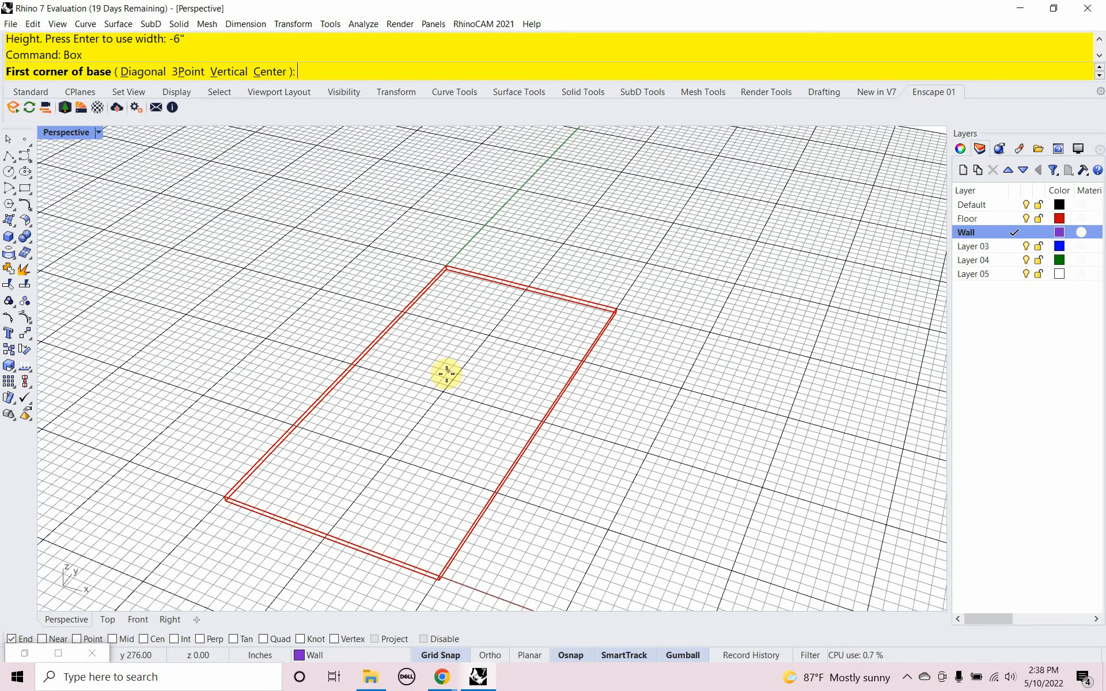
left_click(397, 308)
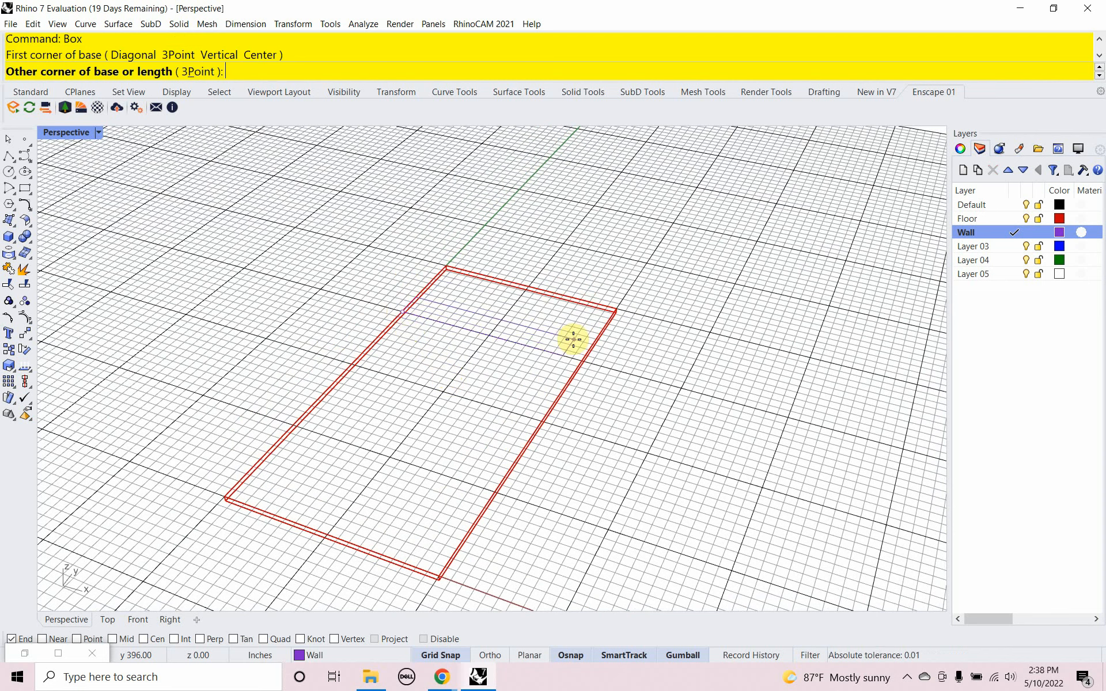
type("@20'")
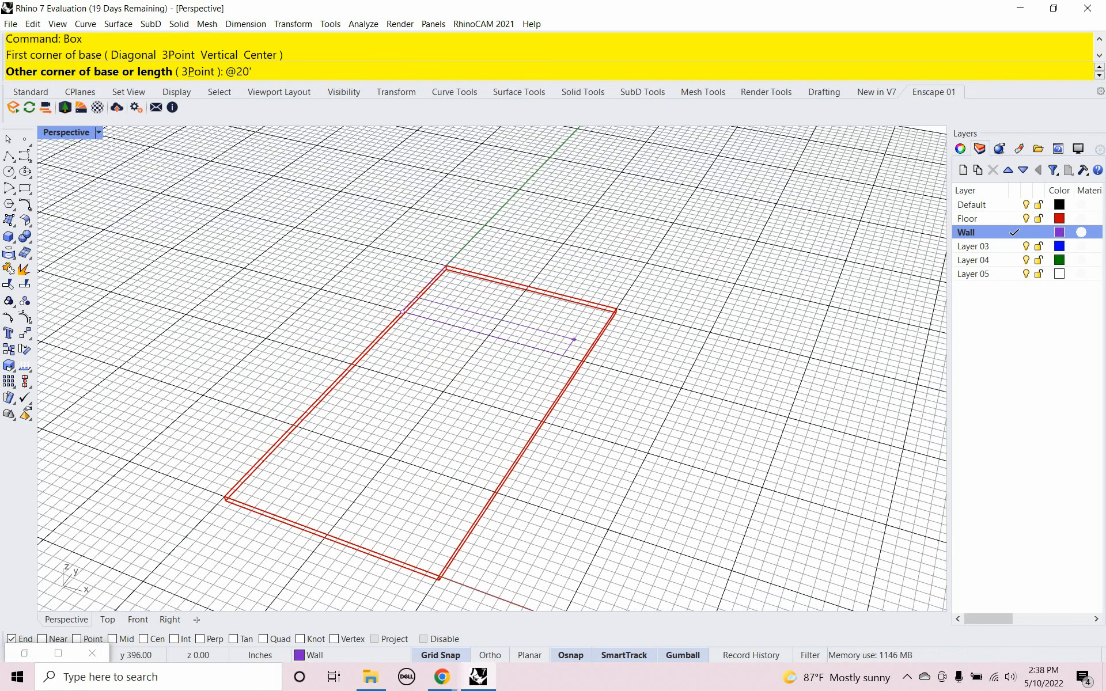
type(",6\"")
key("Return")
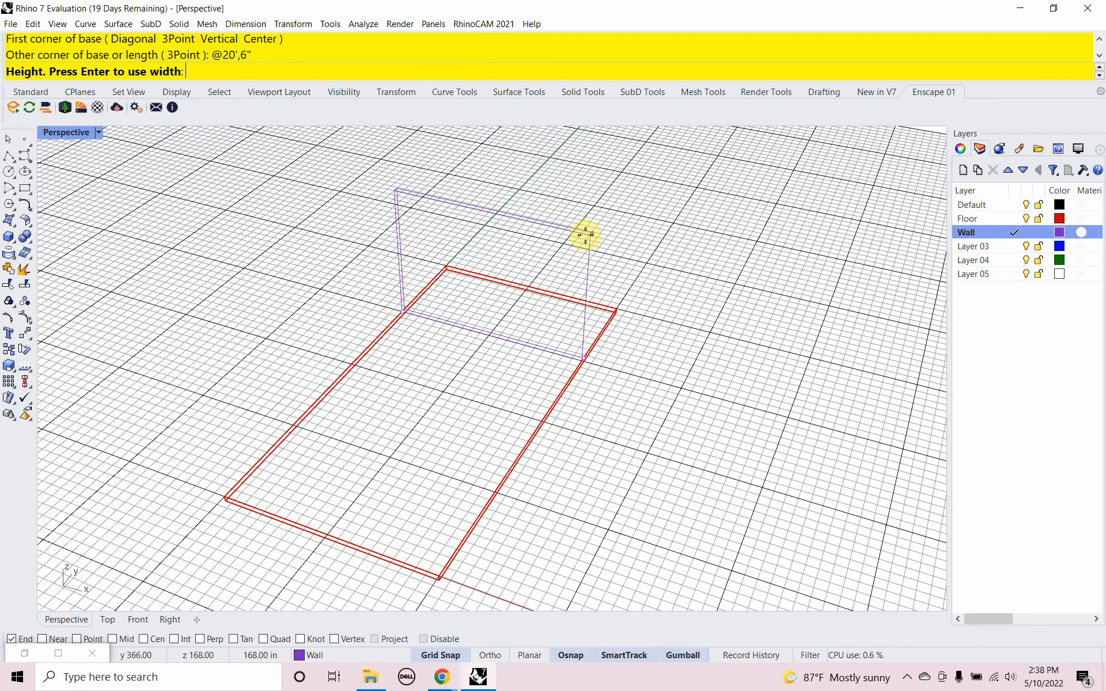
type("10'")
key("Return")
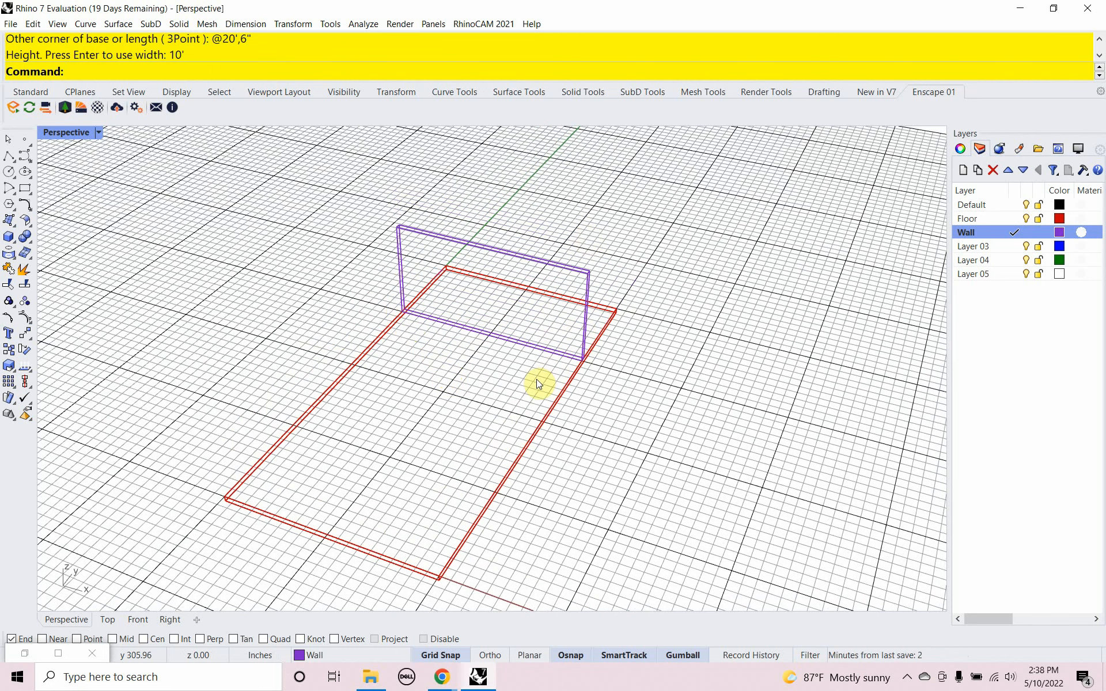
Copy the wall from its lower corner on the floor's long edge to the floor corner at the origin
type("copy")
key("Return")
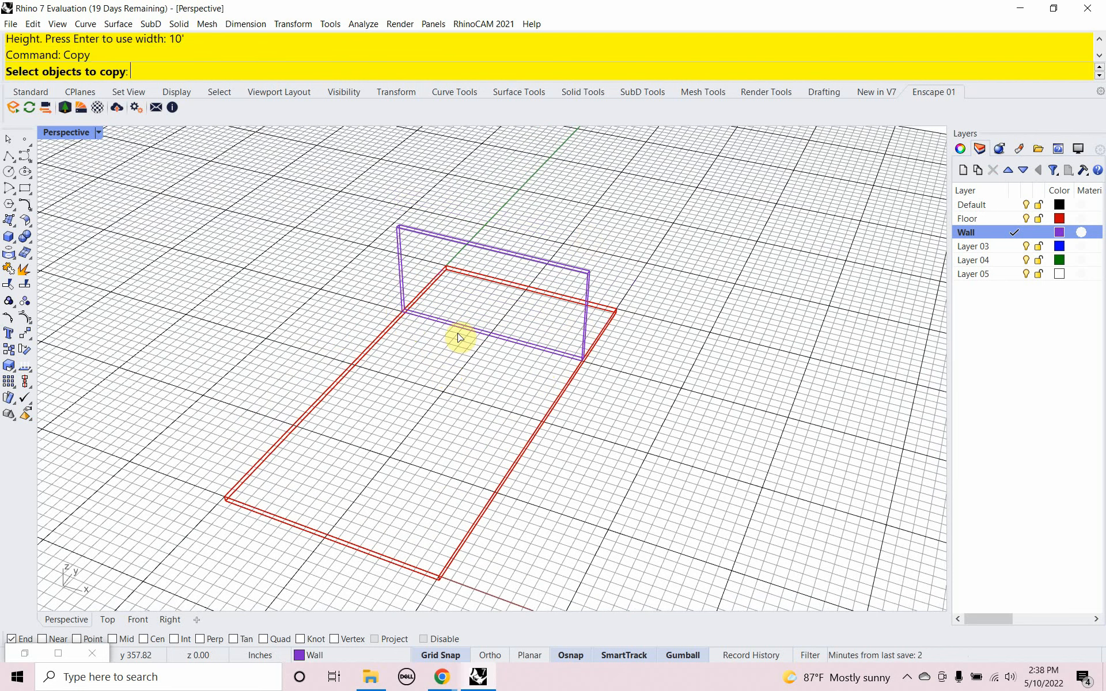
left_click(400, 295)
key("Return")
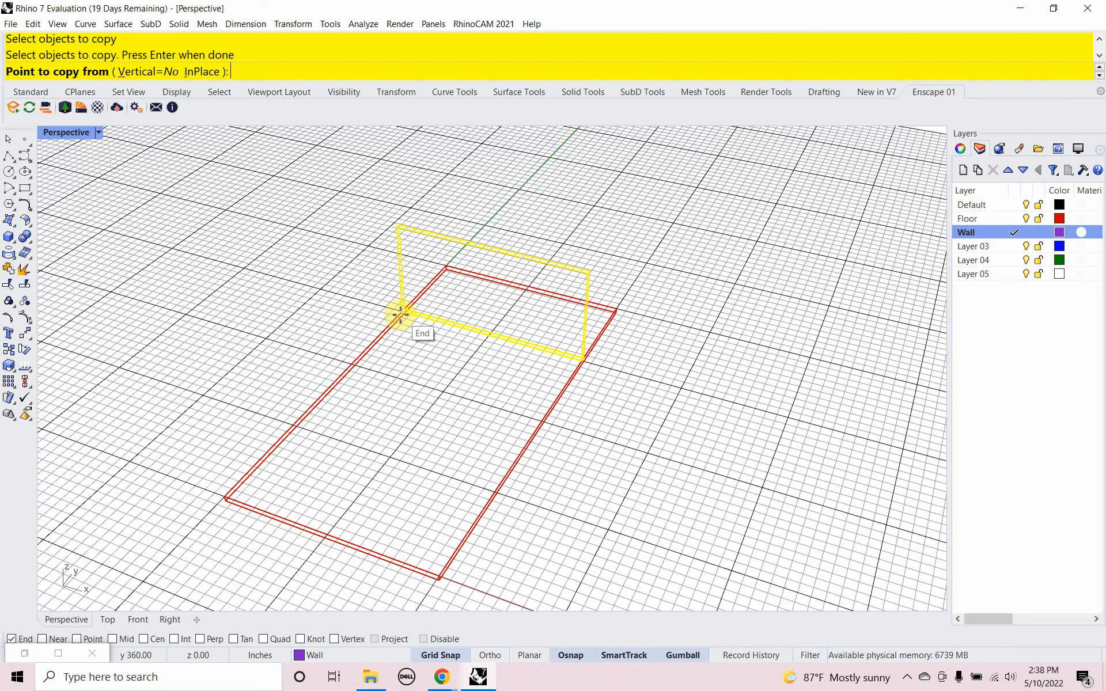
left_click(398, 316)
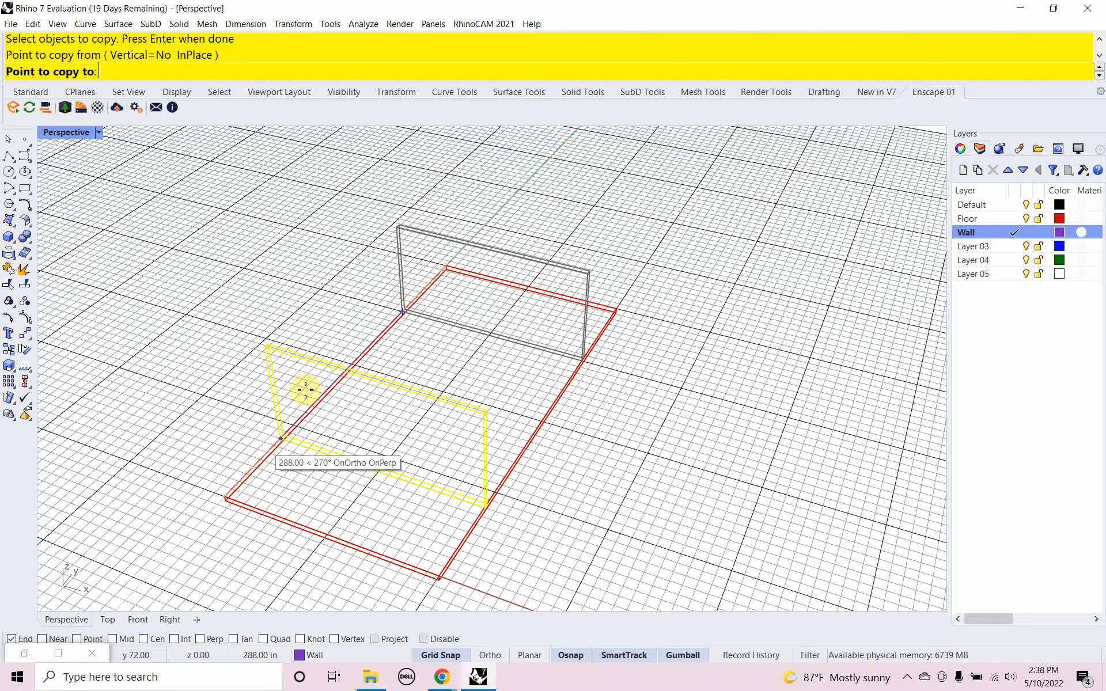
left_click(222, 493)
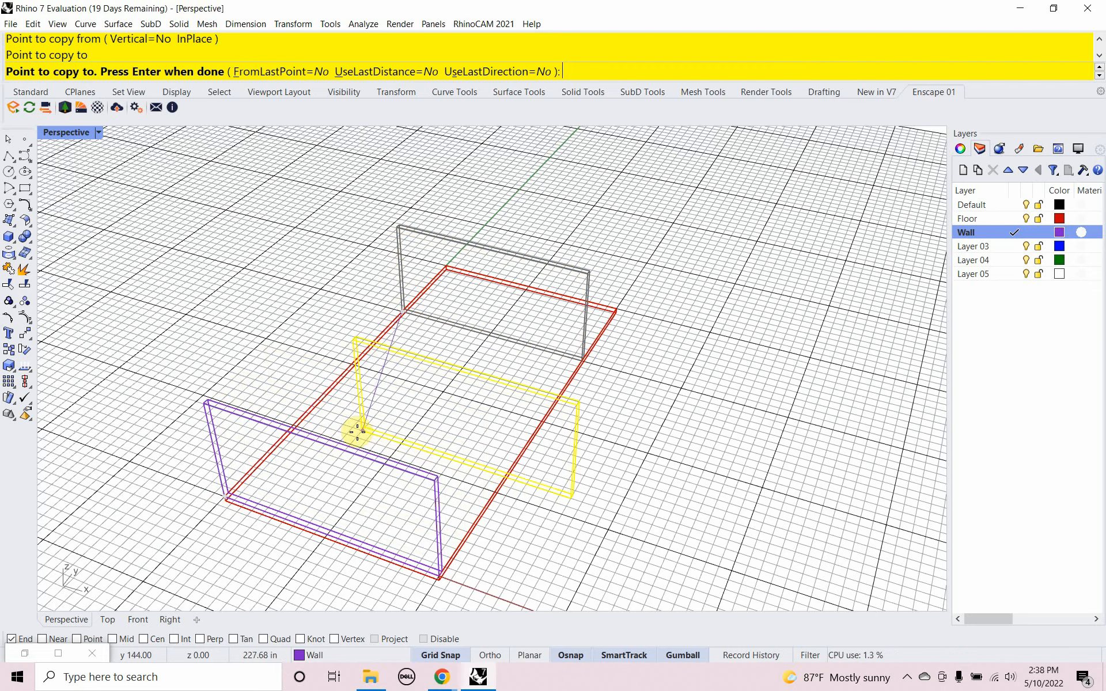
key("Return")
scroll(167, 504, "up", 5)
scroll(230, 528, "down", 5)
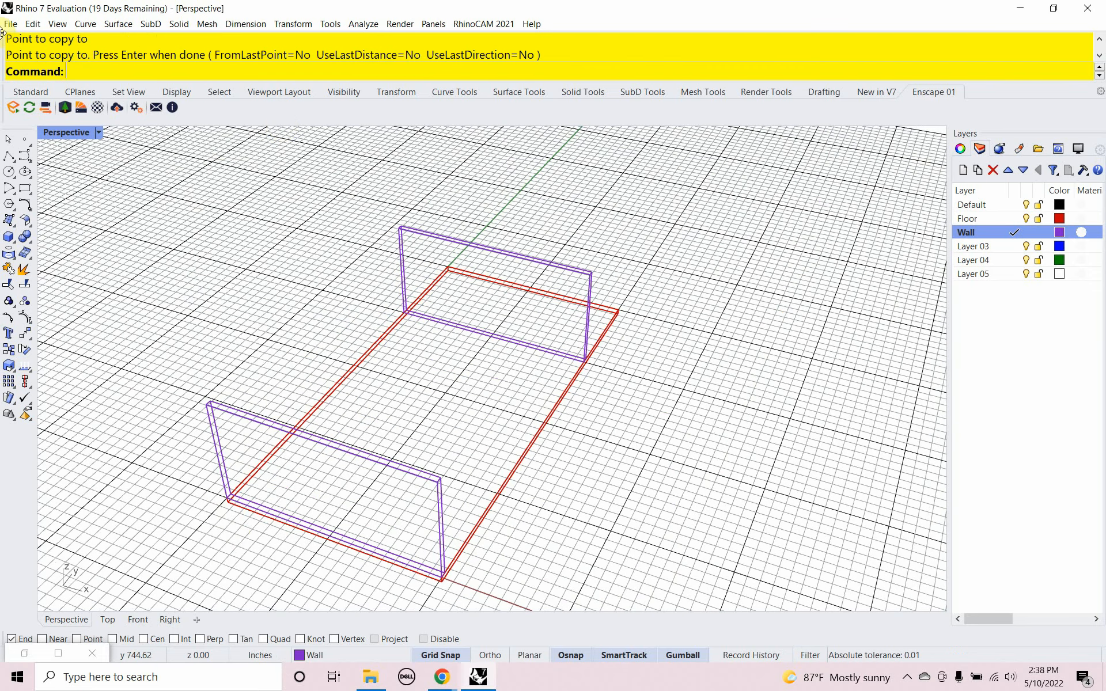
Set the Perspective viewport to Shaded display and inspect the floor and both walls from a lower angle
left_click(24, 91)
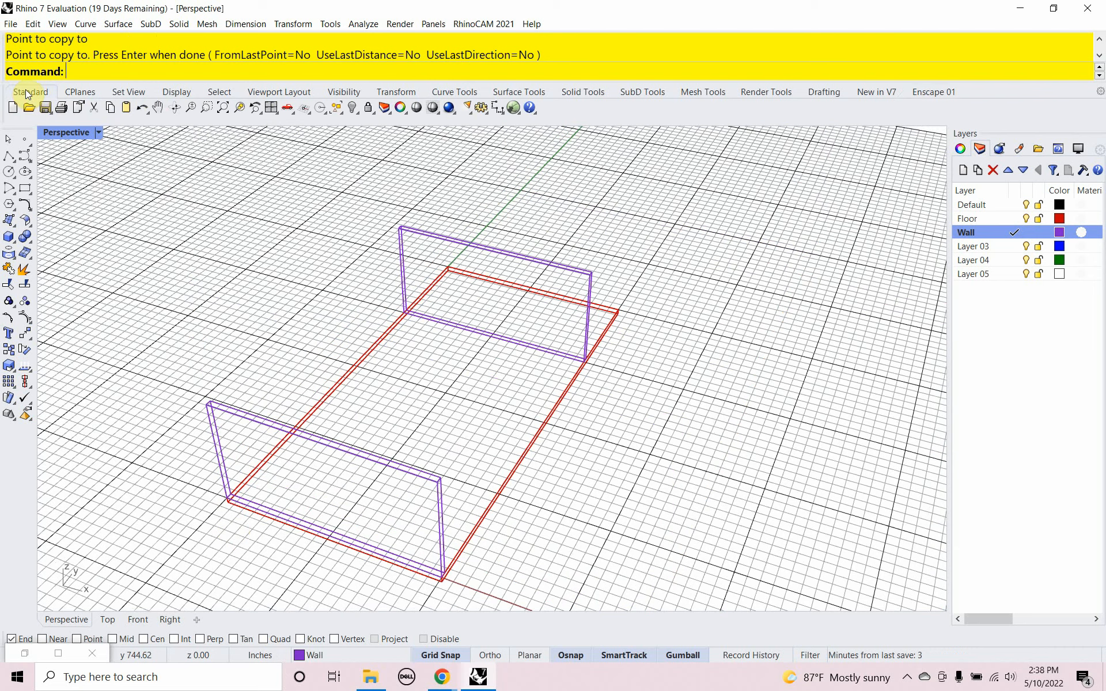
left_click(433, 109)
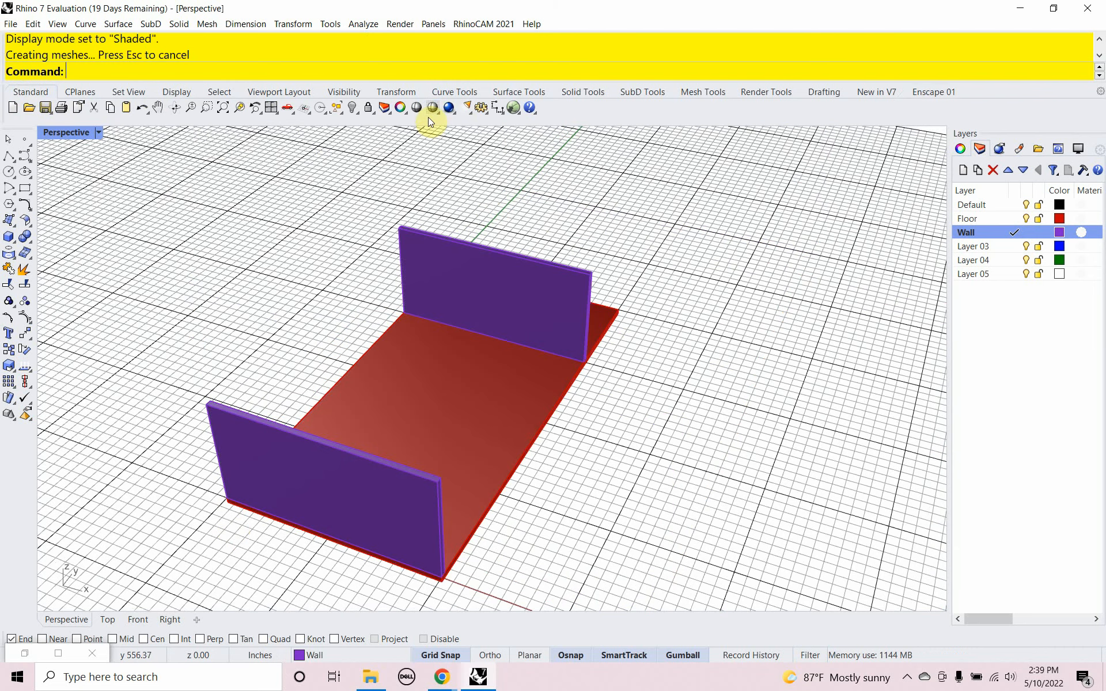
right_click_drag(534, 443, 524, 402)
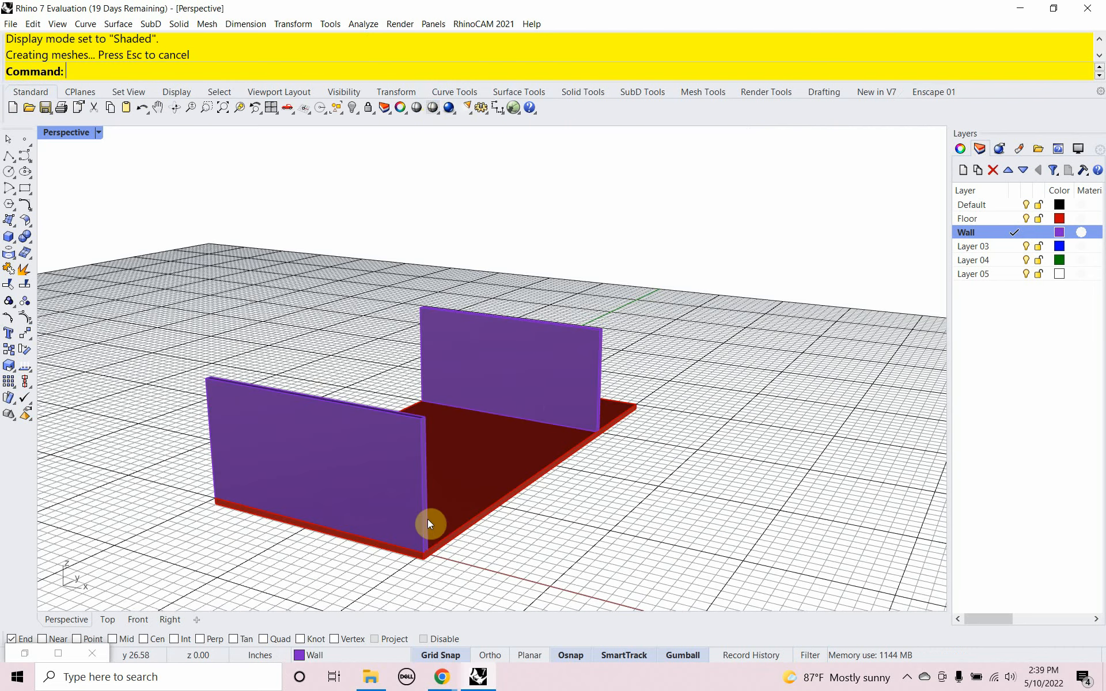
scroll(427, 520, "up", 5)
scroll(429, 536, "down", 8)
right_click_drag(440, 527, 461, 548)
right_click_drag(447, 504, 451, 476)
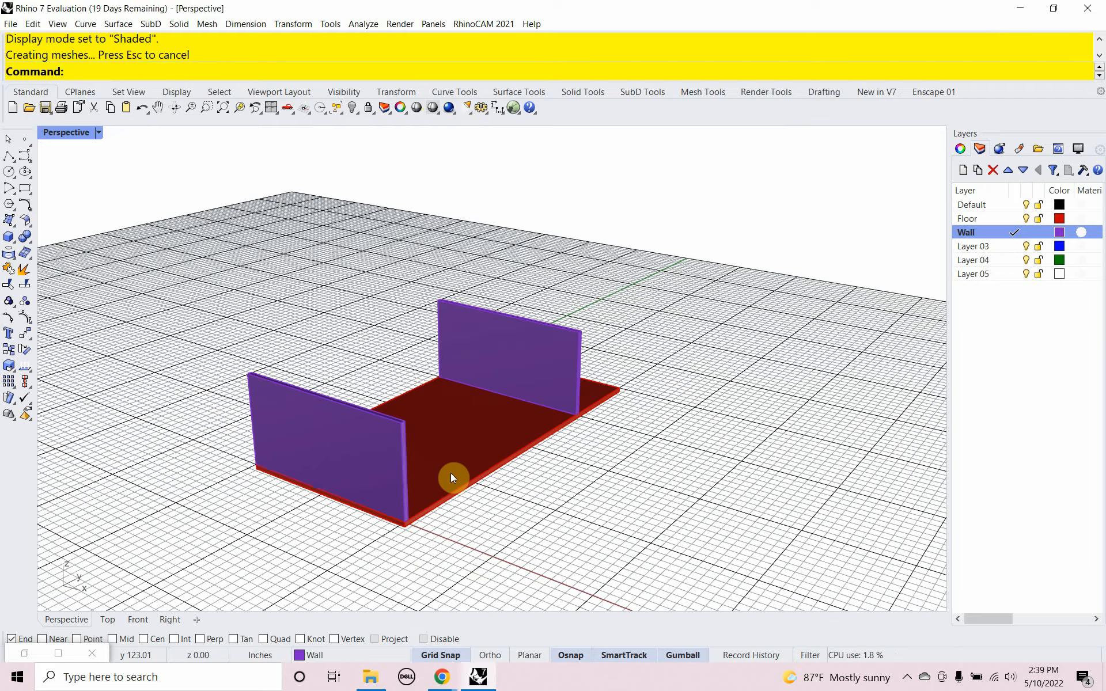
Make Layer 03 the current layer and rename it Roof
double_click(973, 248)
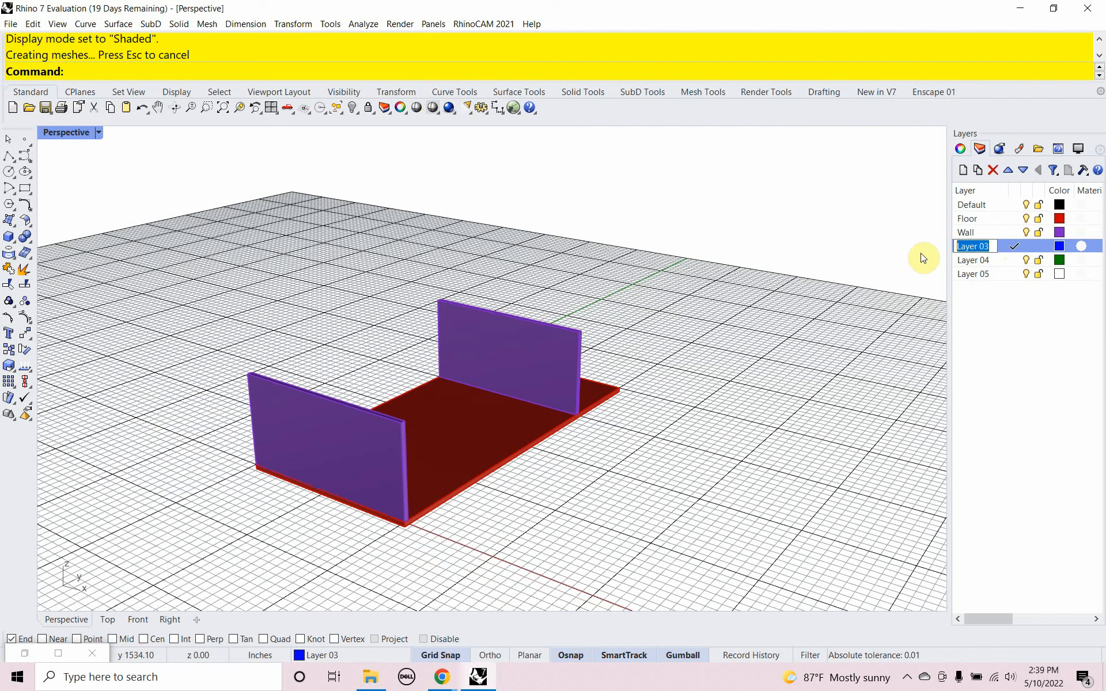
type("Roof")
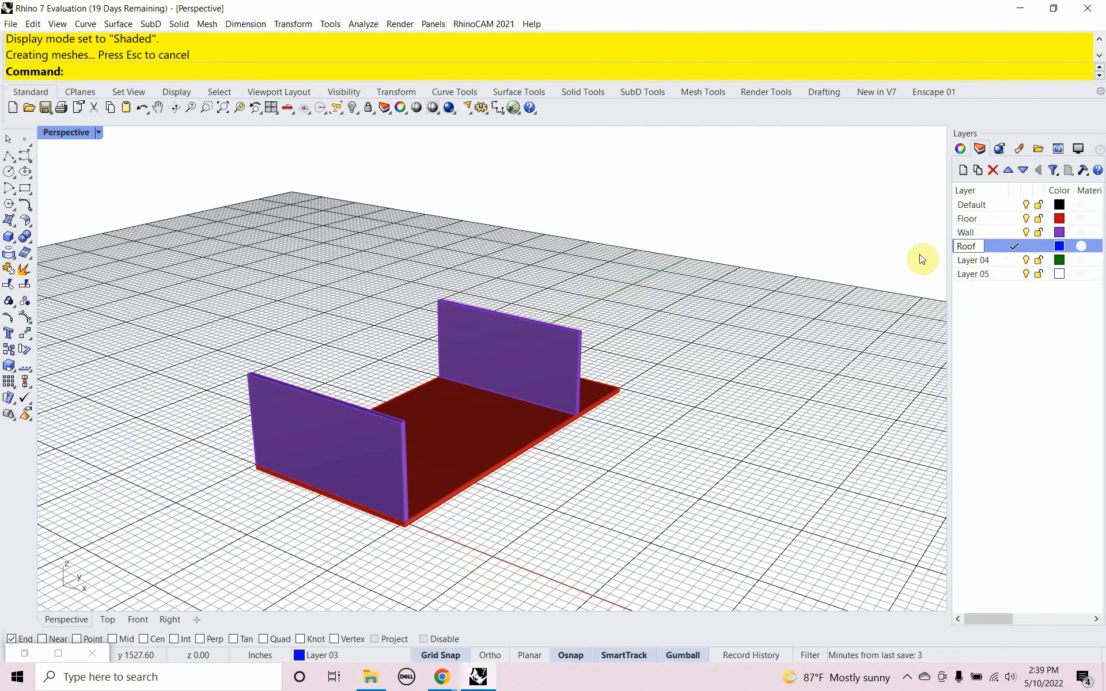
left_click(989, 245)
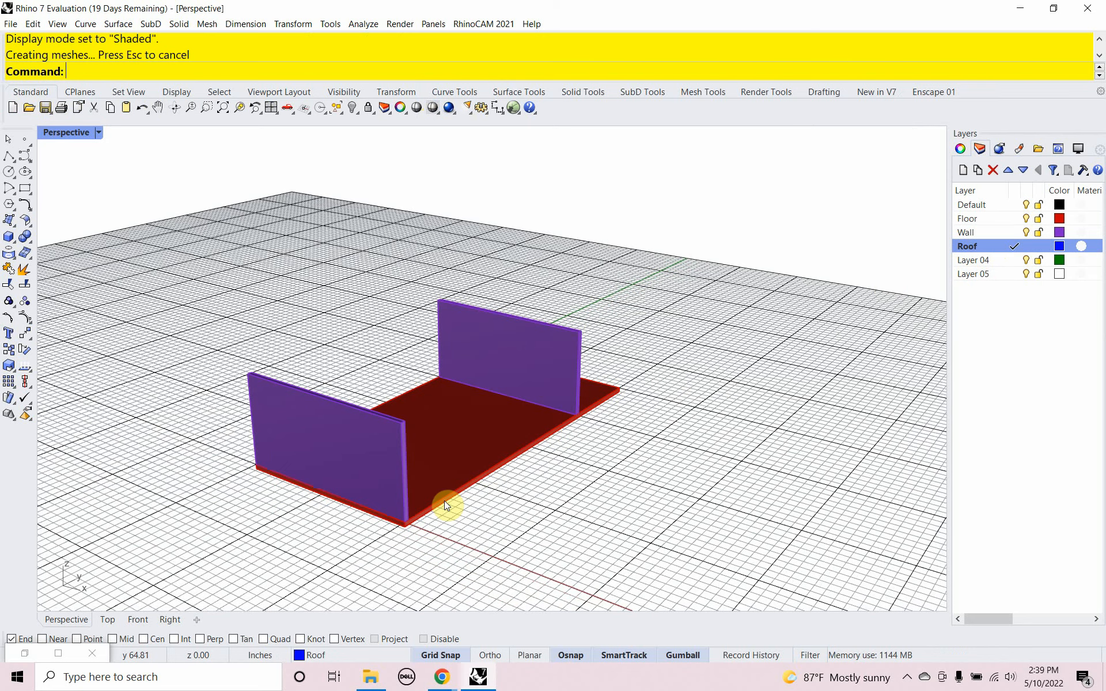
Copy the floor slab from its bottom front corner to the top corner of the front wall, so it rests on the walls
left_click(425, 511)
type("C")
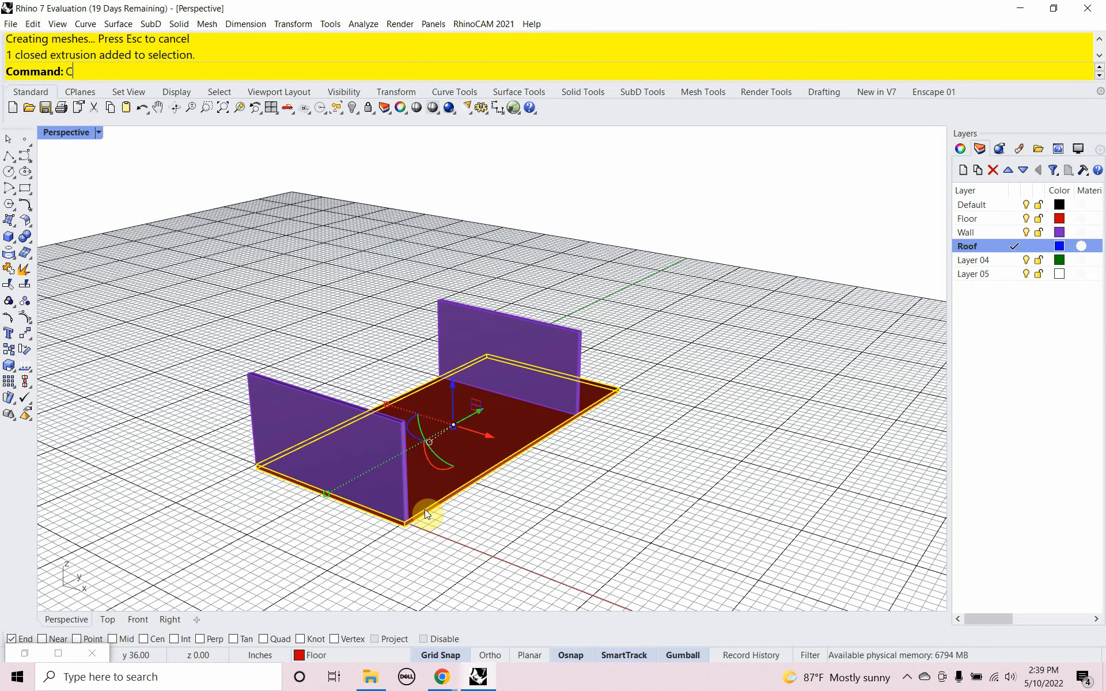
type("opy")
key("Return")
scroll(409, 532, "up", 4)
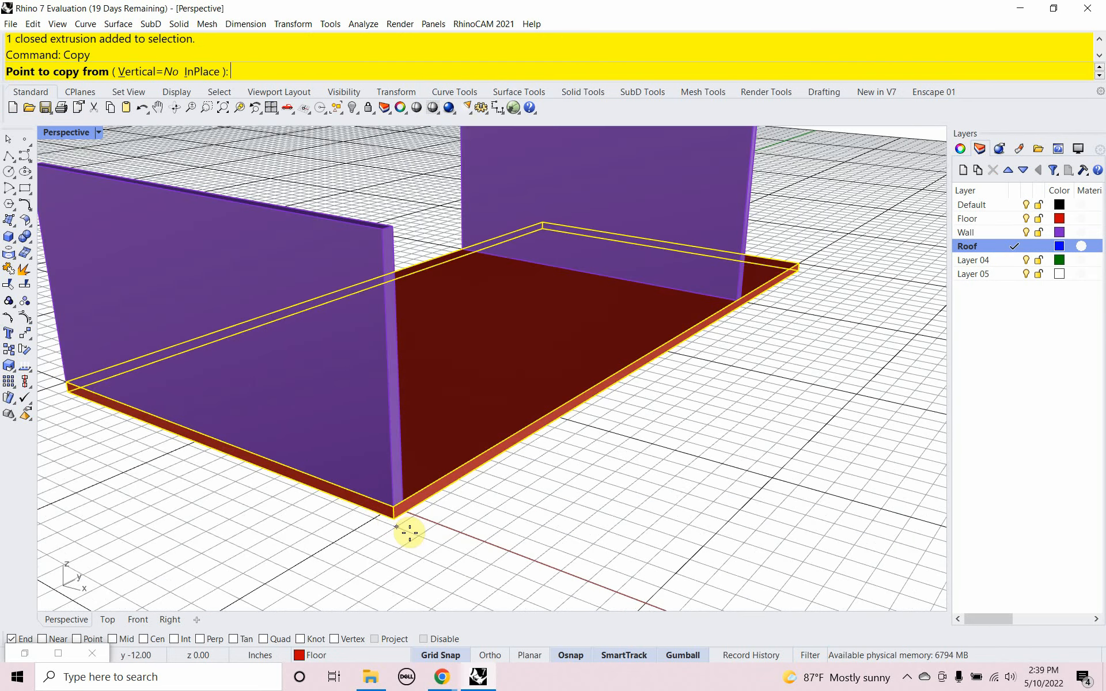
left_click(394, 517)
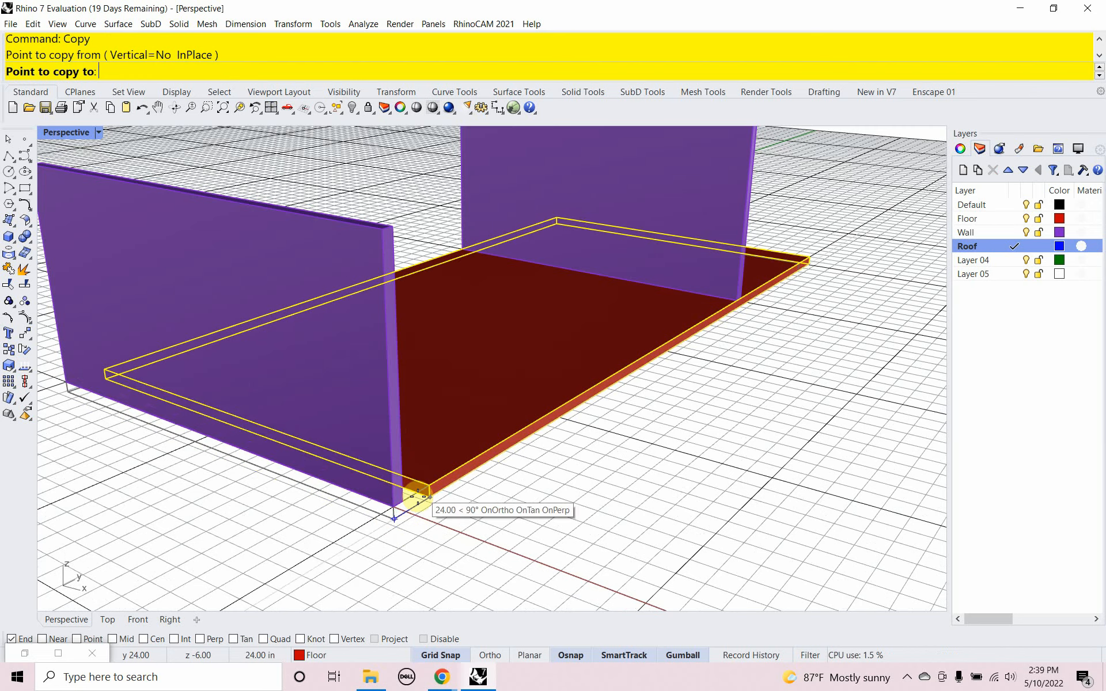
left_click(379, 227)
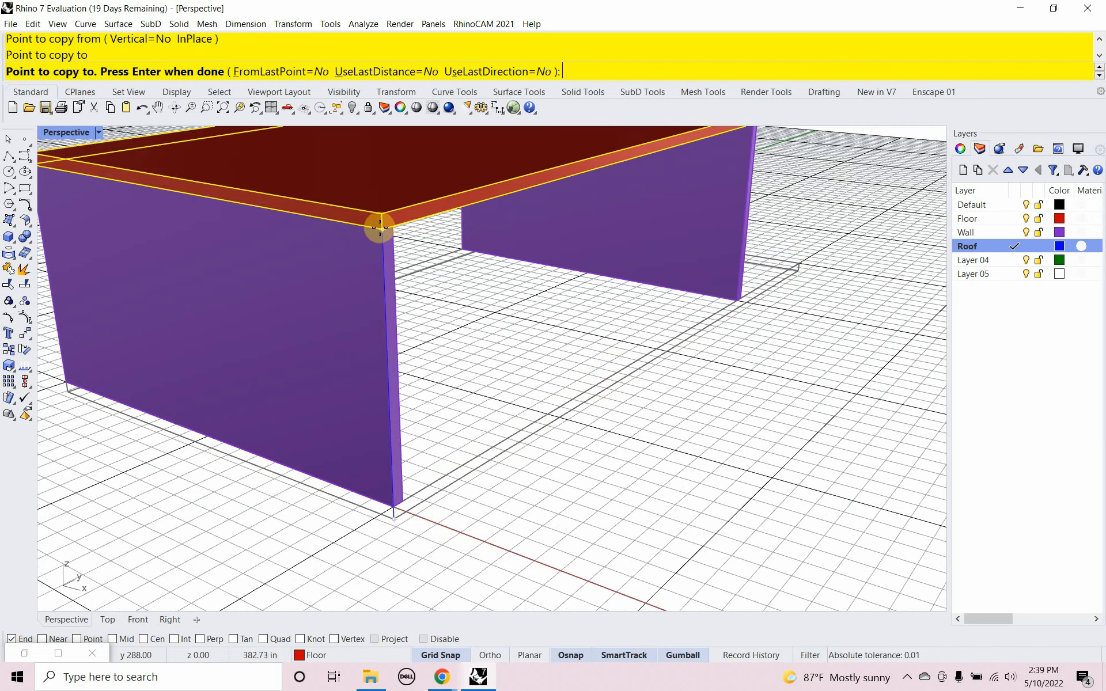
scroll(500, 434, "down", 5)
key("Return")
scroll(499, 436, "down", 5)
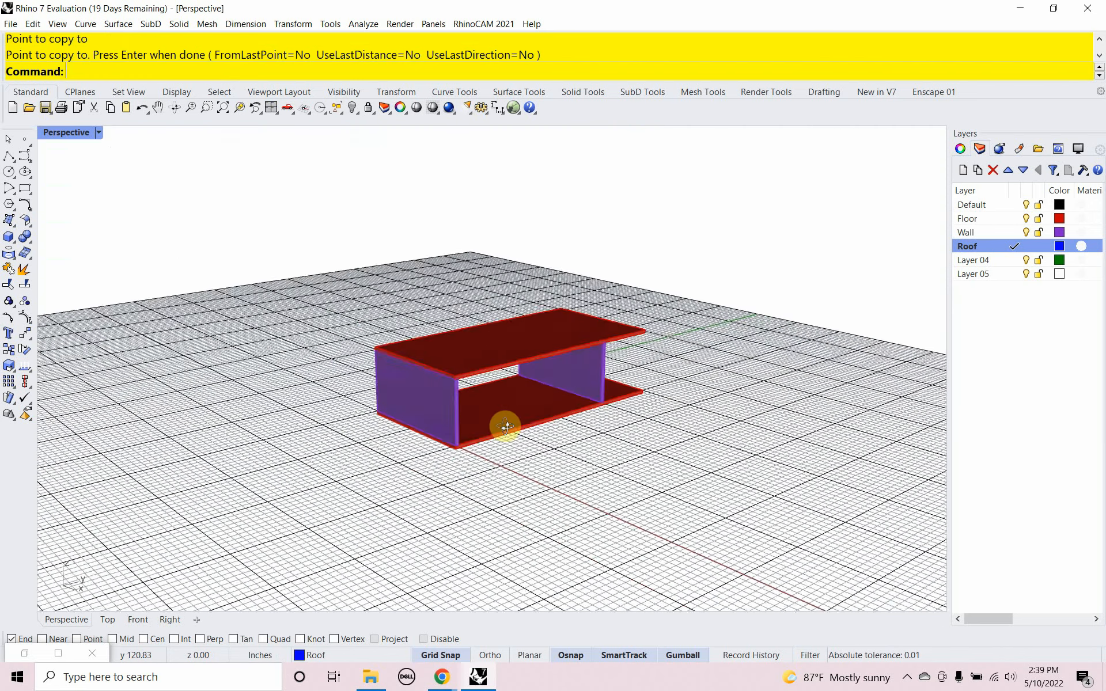
Change the copied slab resting on the walls to the Roof layer
scroll(459, 407, "up", 5)
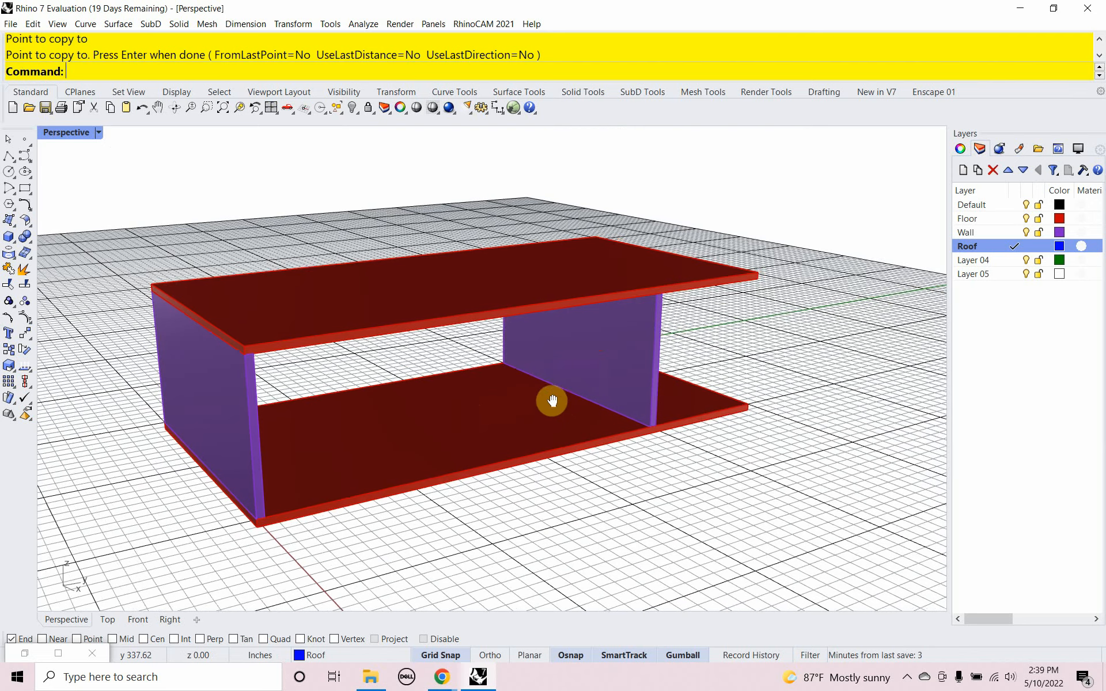
left_click(714, 282)
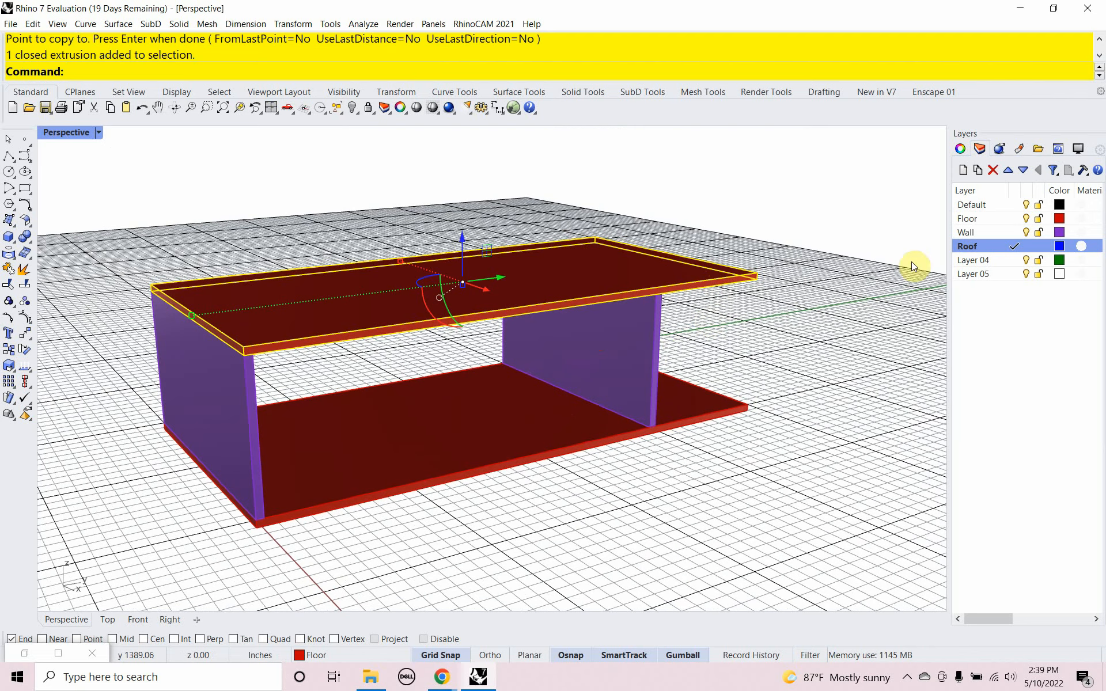
right_click(980, 242)
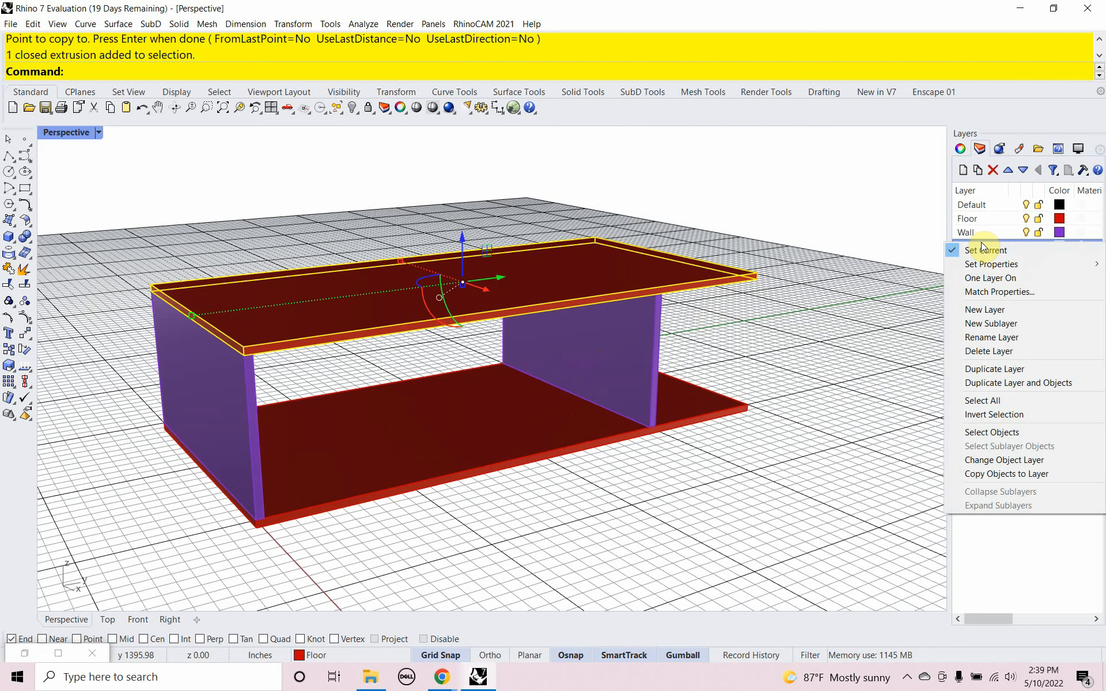
left_click(1003, 460)
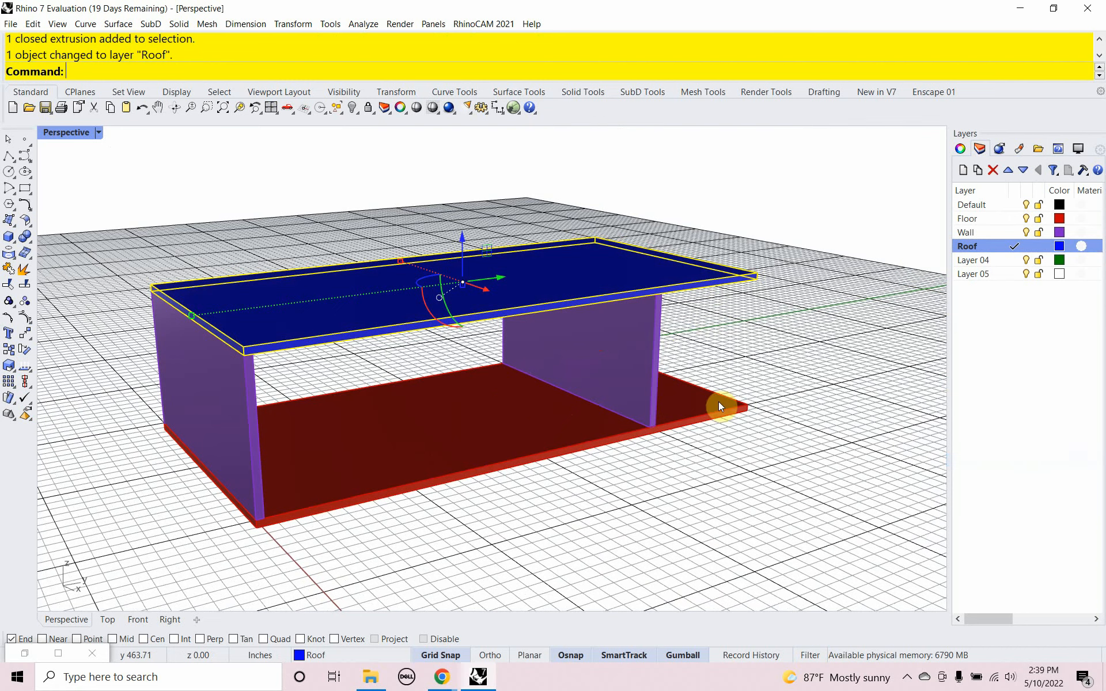
left_click(760, 377)
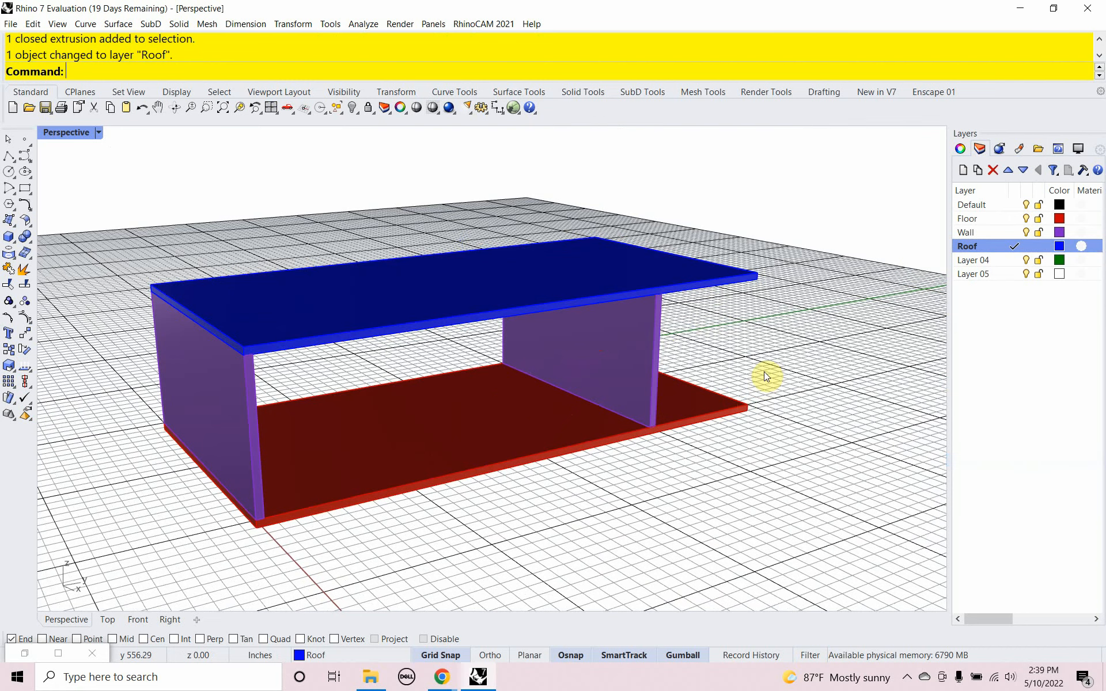
Make Layer 04 the current layer and rename it Grass
double_click(969, 261)
left_click(974, 265)
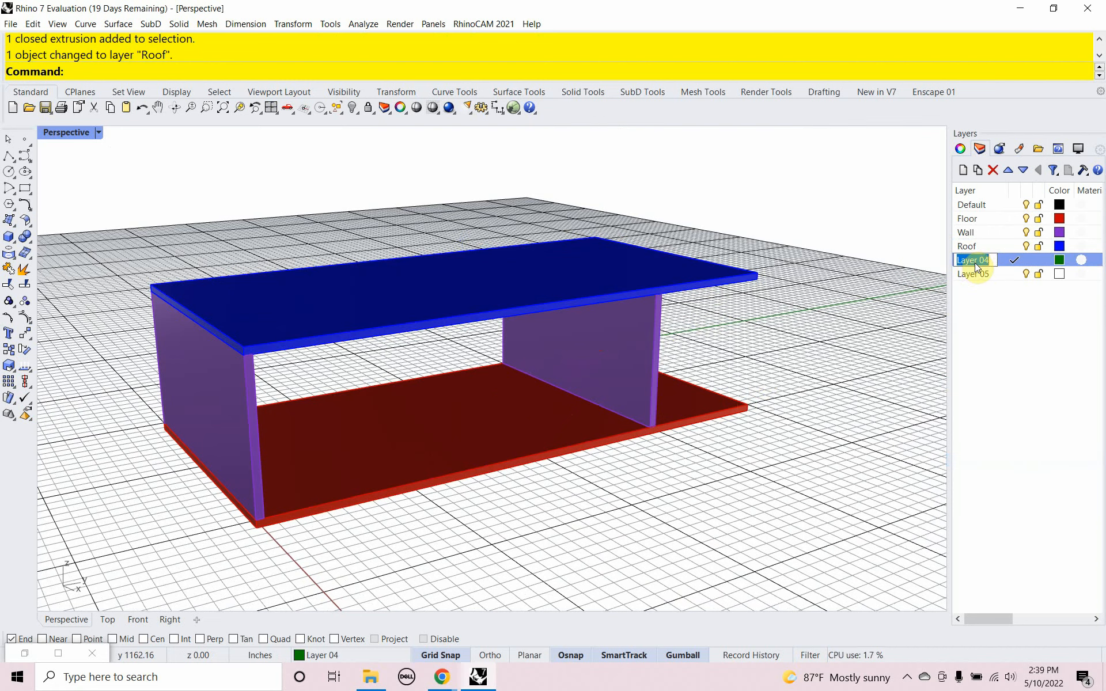
type("Grass")
key("Return")
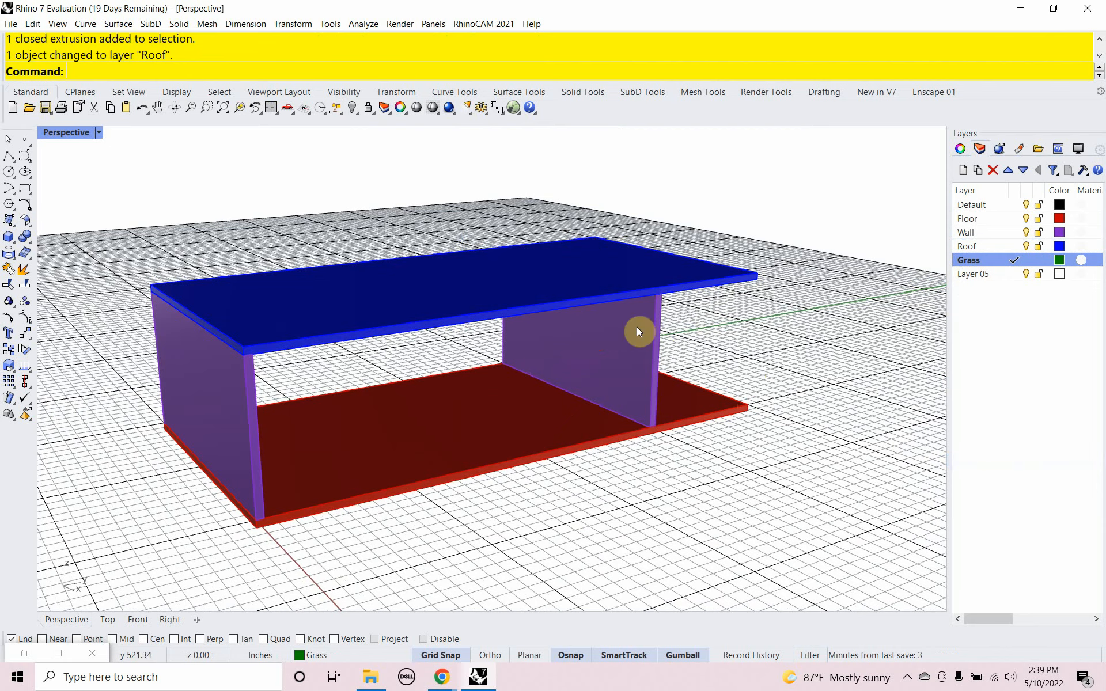
Draw a ground box around the pavilion, spanning about y -720 to y 1056, with a height of -6"
right_click_drag(637, 326, 528, 379)
scroll(511, 347, "down", 5)
scroll(529, 379, "up", 2)
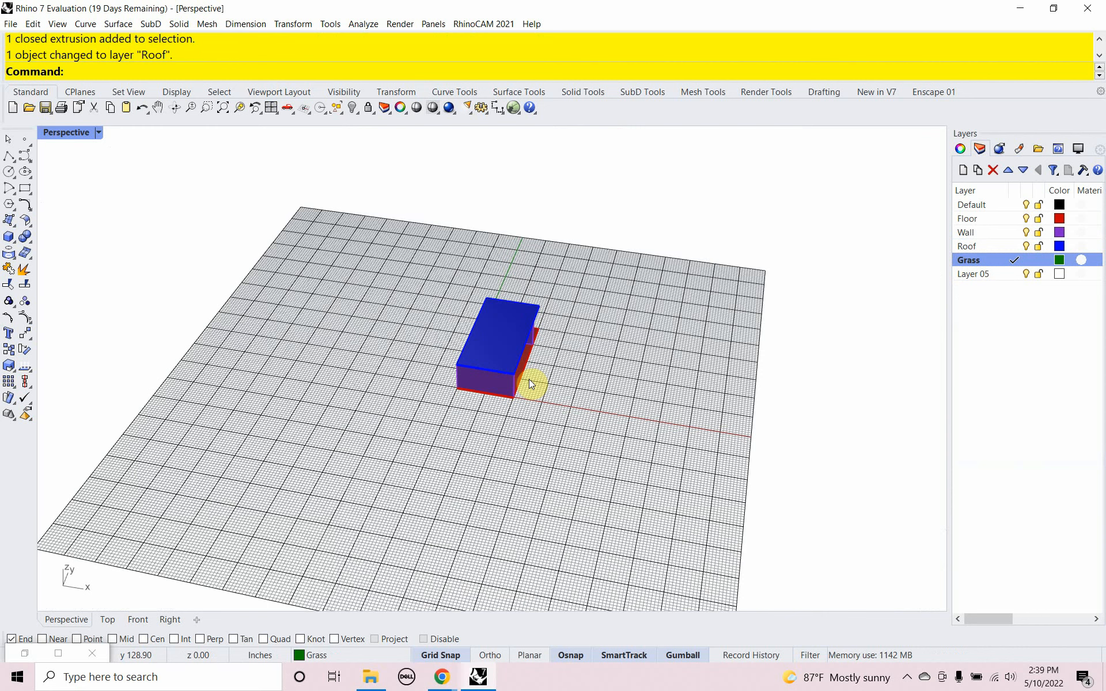
type("box")
key("Return")
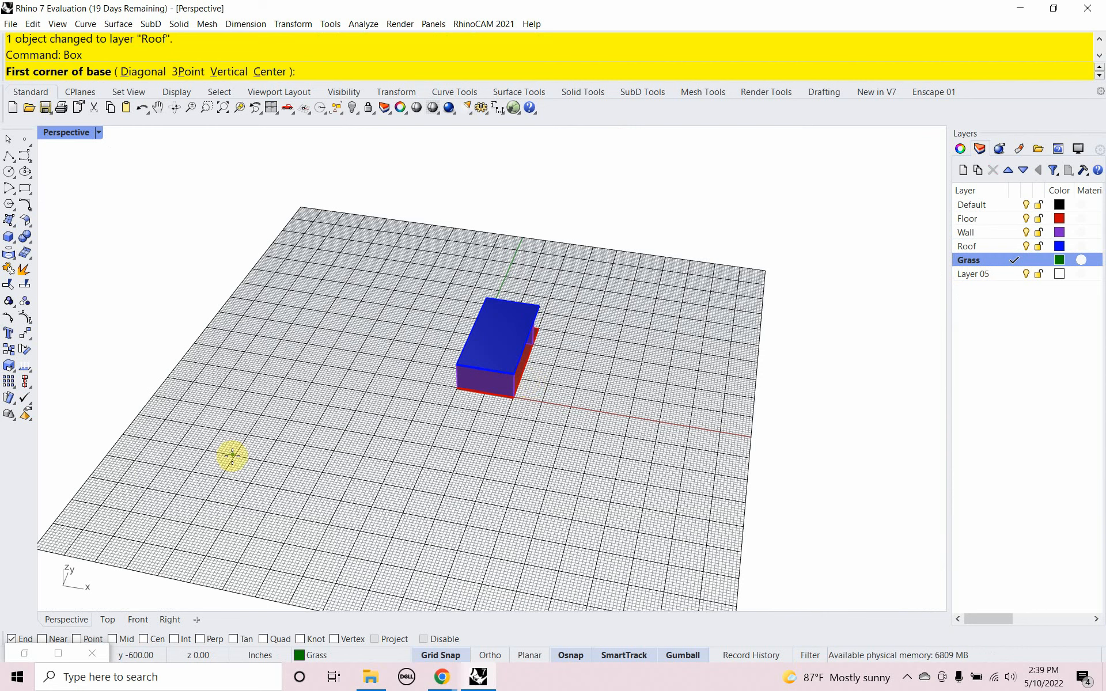
left_click(163, 467)
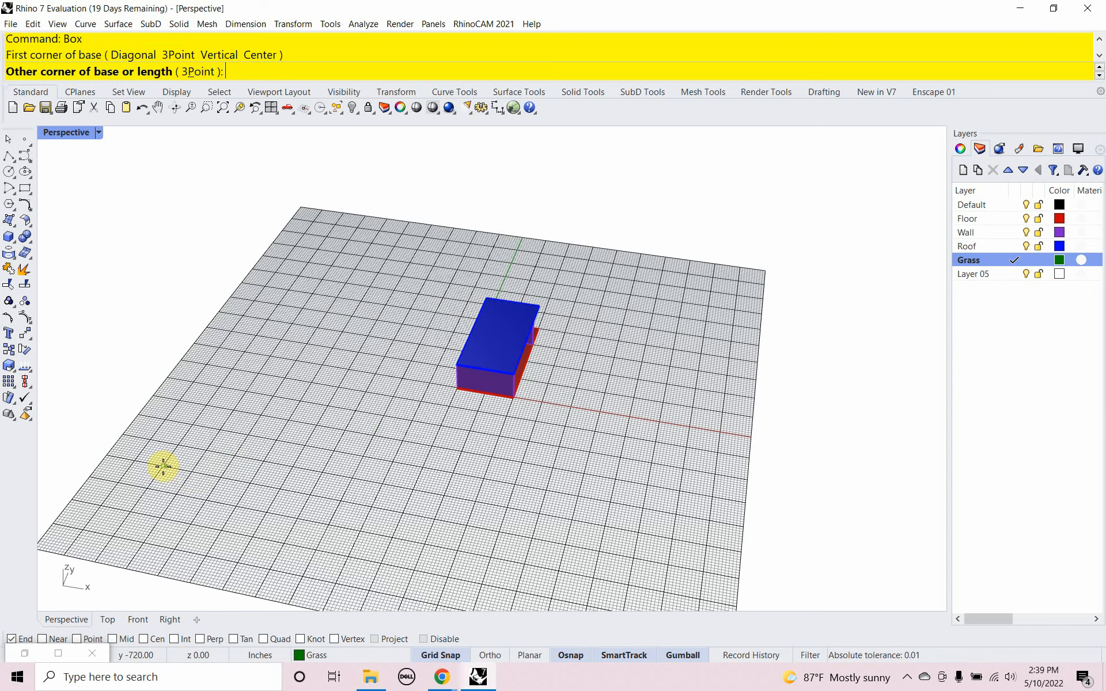
left_click(734, 281)
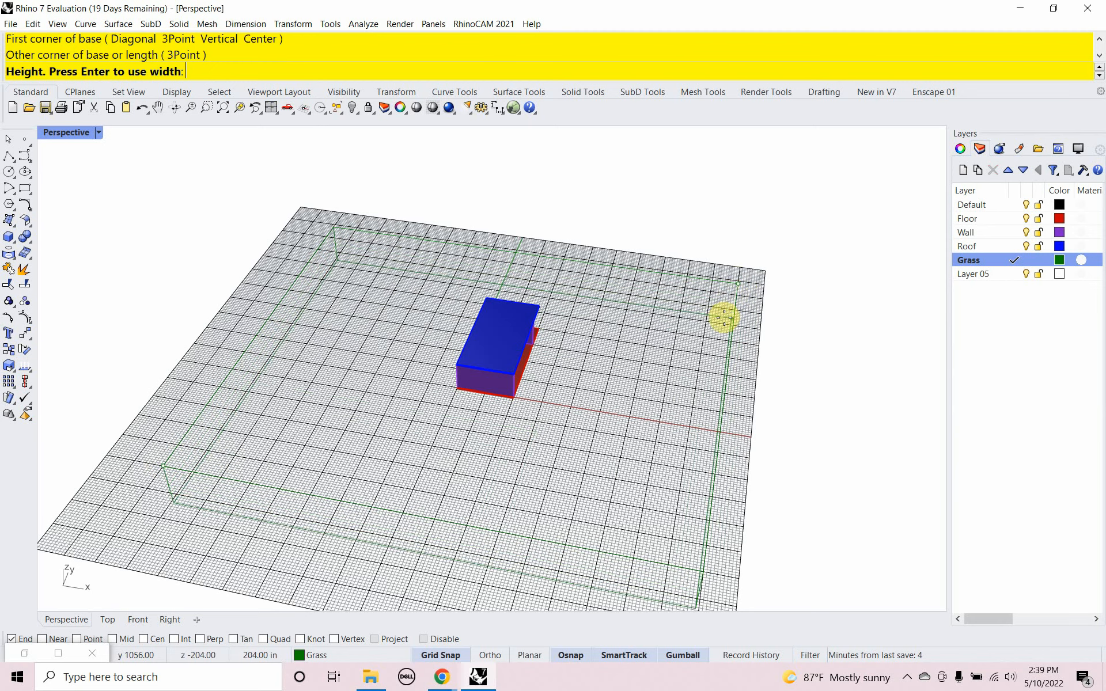
type("-6\"")
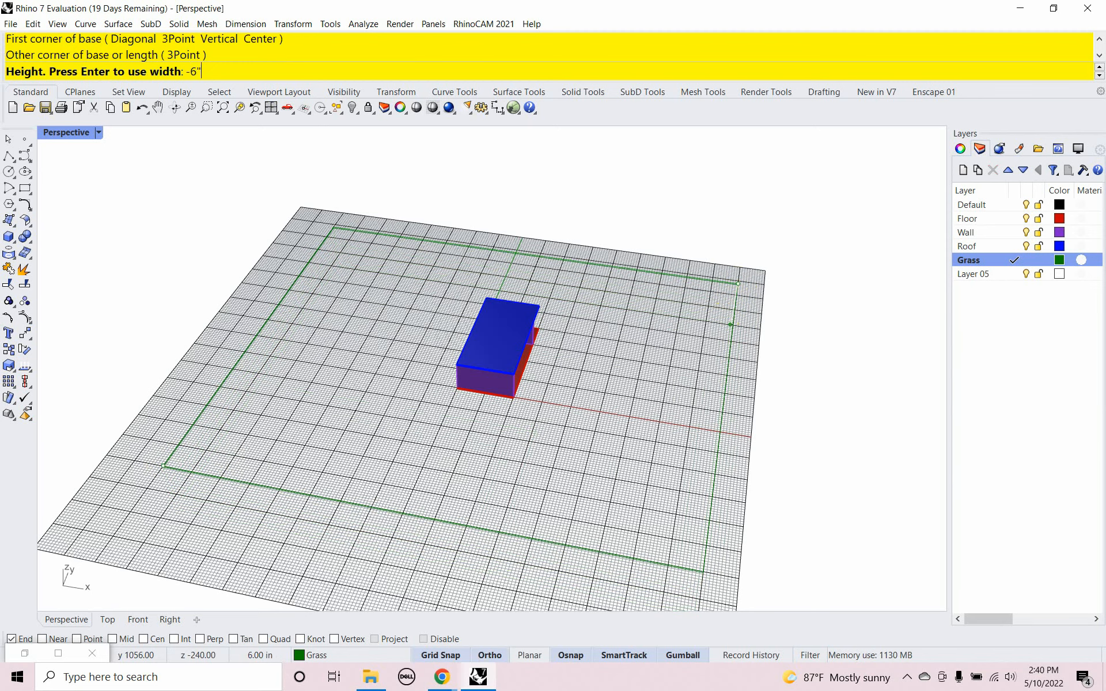
key("Return")
right_click_drag(720, 323, 461, 400)
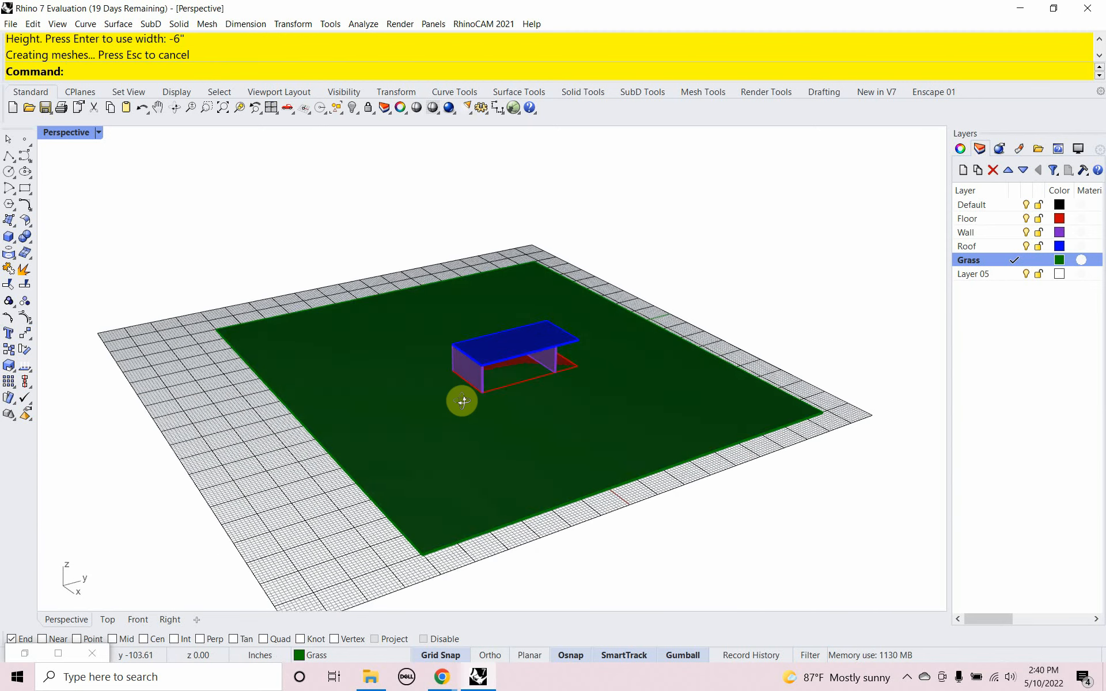
Move the grass slab with the Vertical option from the floor's top corner to its bottom corner, so the floor sits on it
scroll(482, 400, "up", 10)
scroll(488, 401, "up", 3)
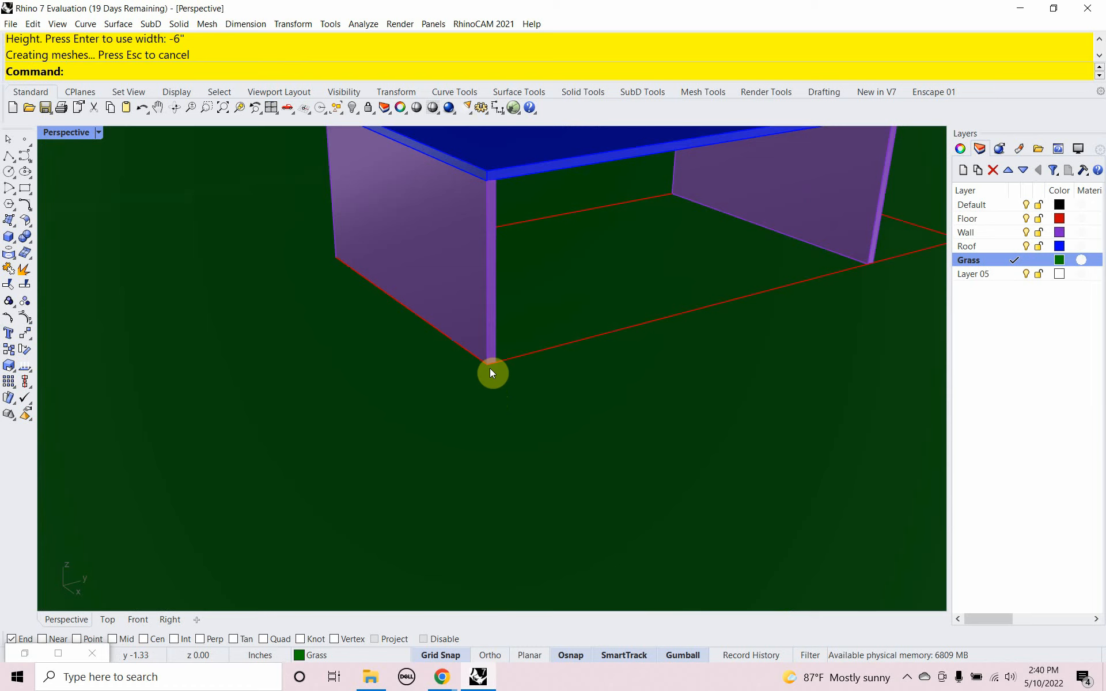
scroll(491, 372, "down", 6)
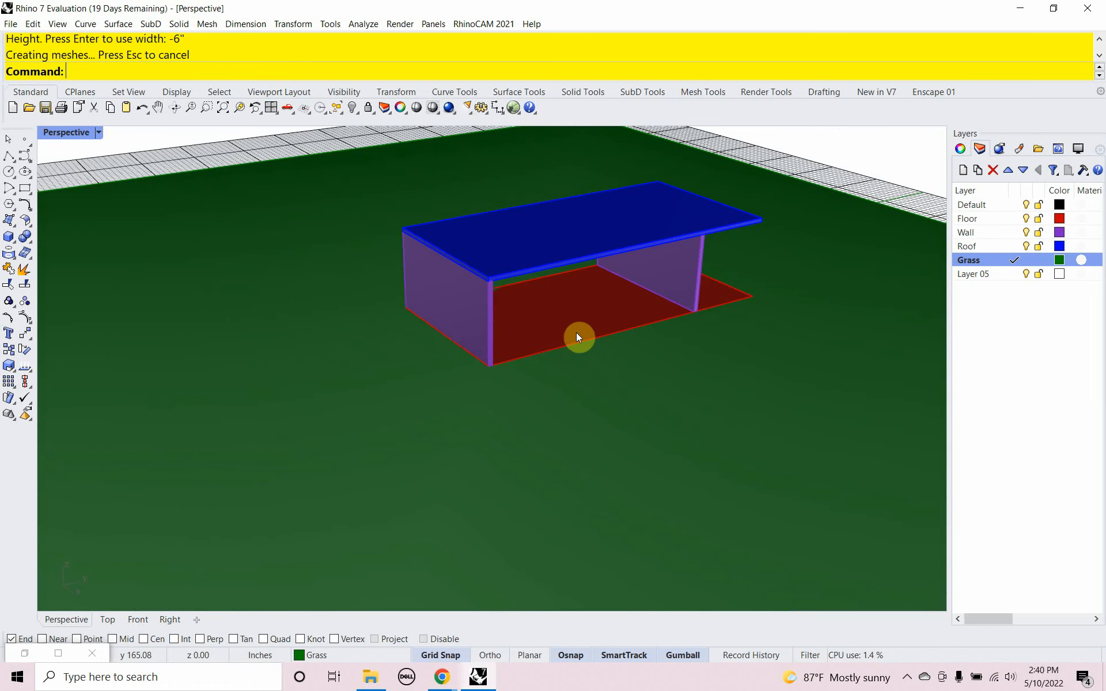
scroll(576, 334, "down", 5)
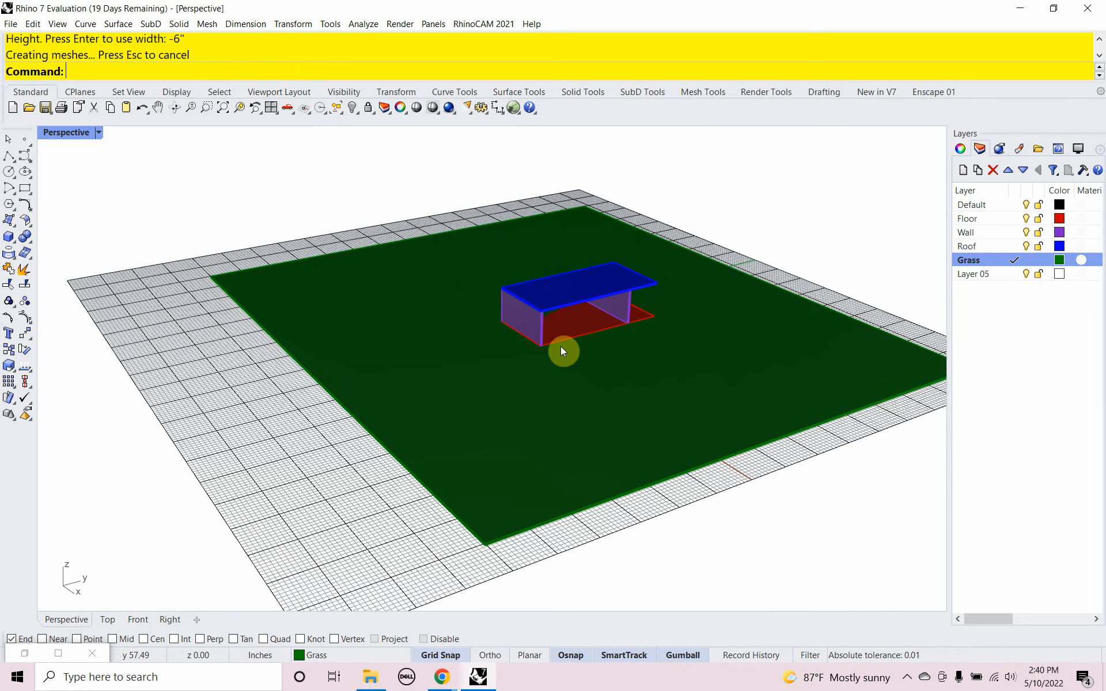
scroll(558, 345, "up", 2)
left_click(533, 377)
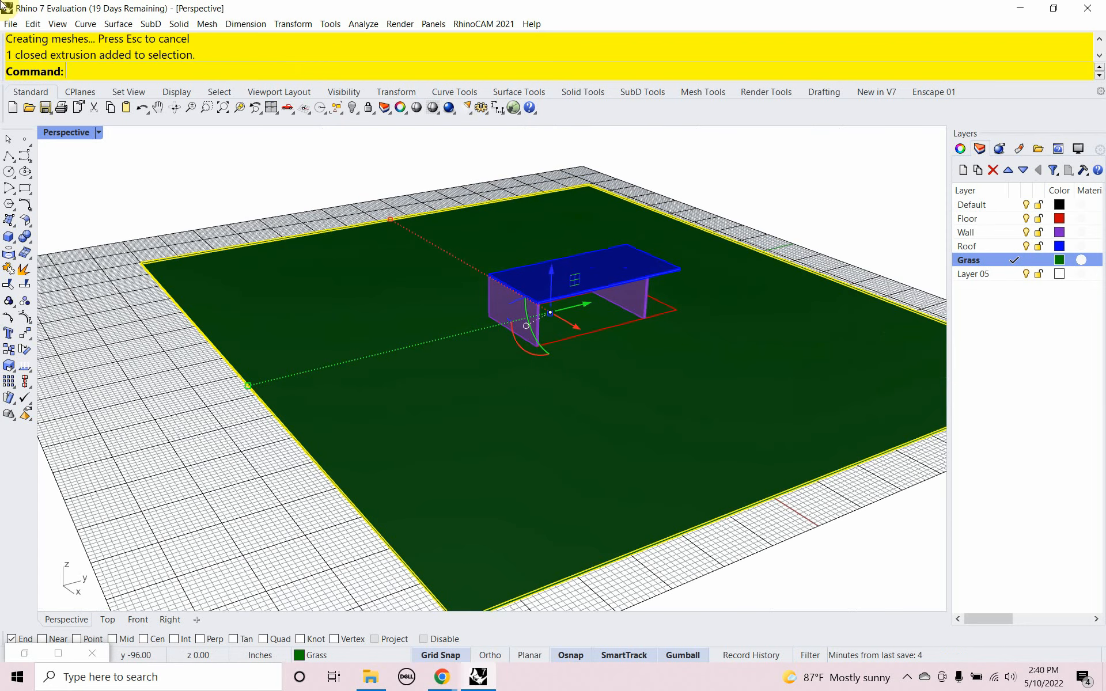
type("Move")
key("Return")
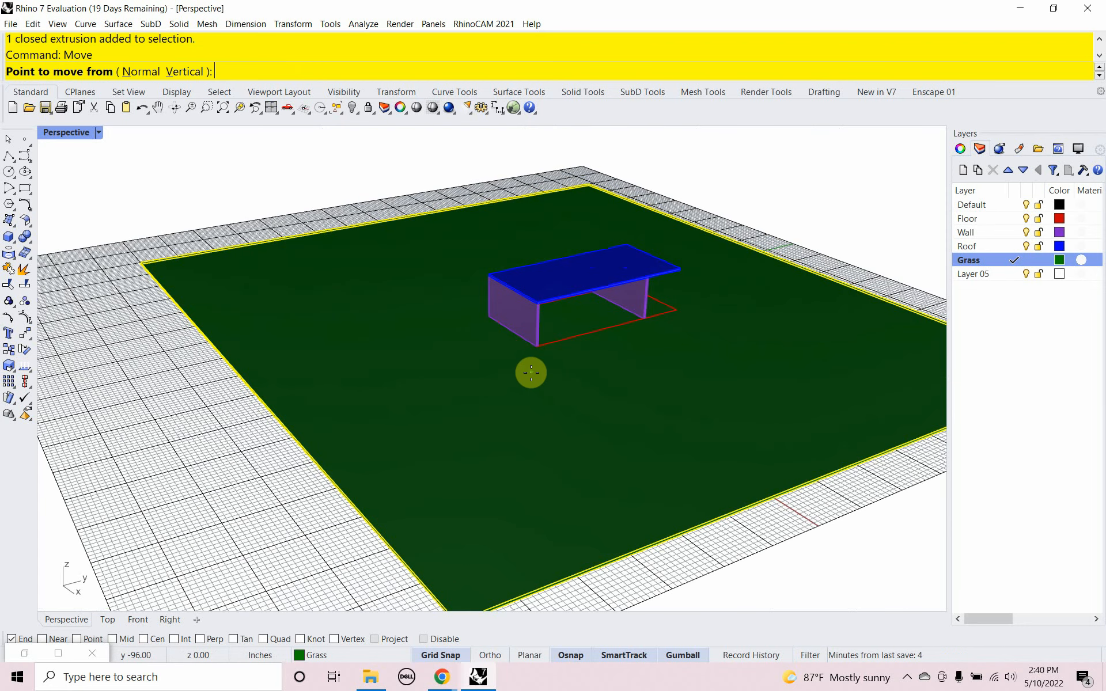
left_click(185, 72)
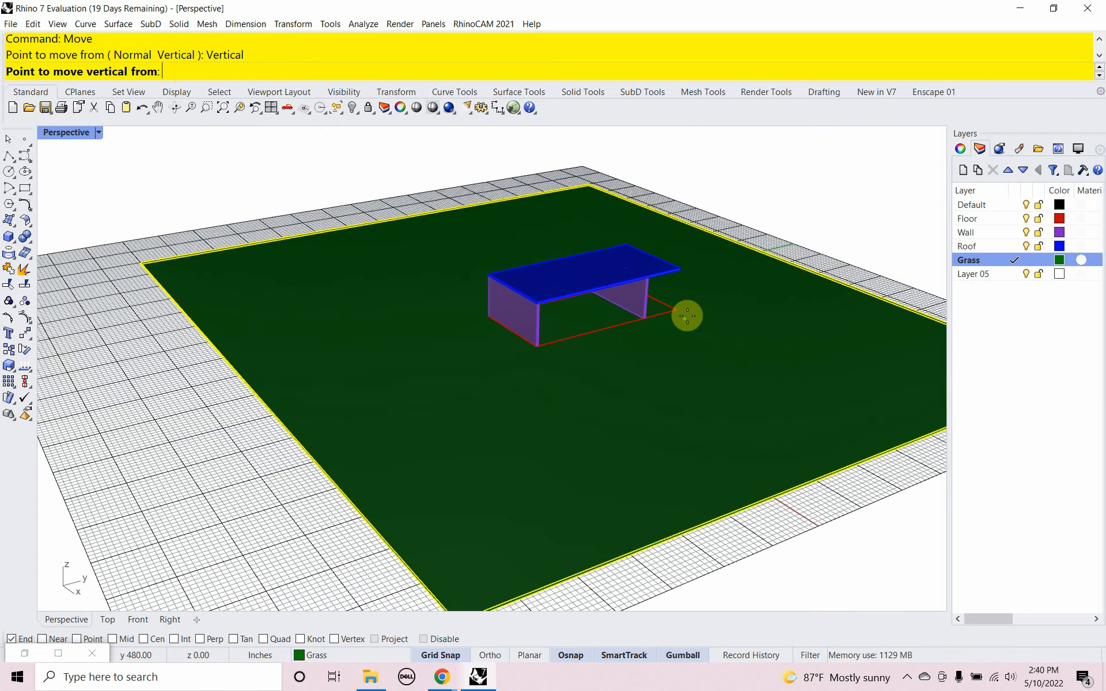
scroll(686, 313, "up", 6)
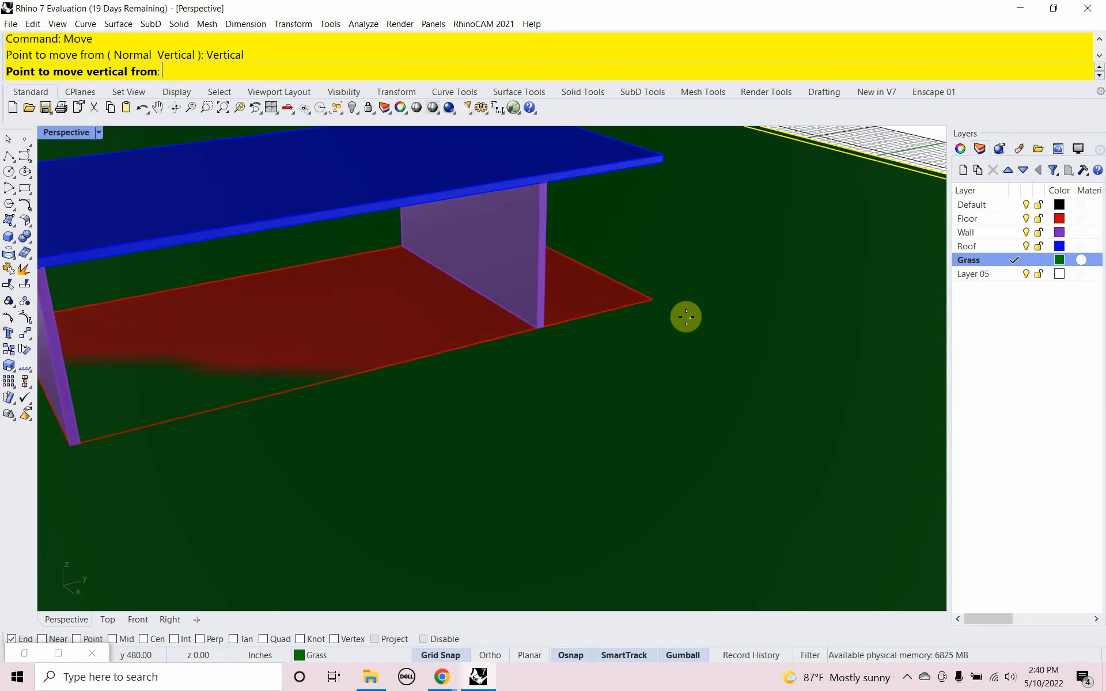
left_click(645, 296)
left_click(645, 306)
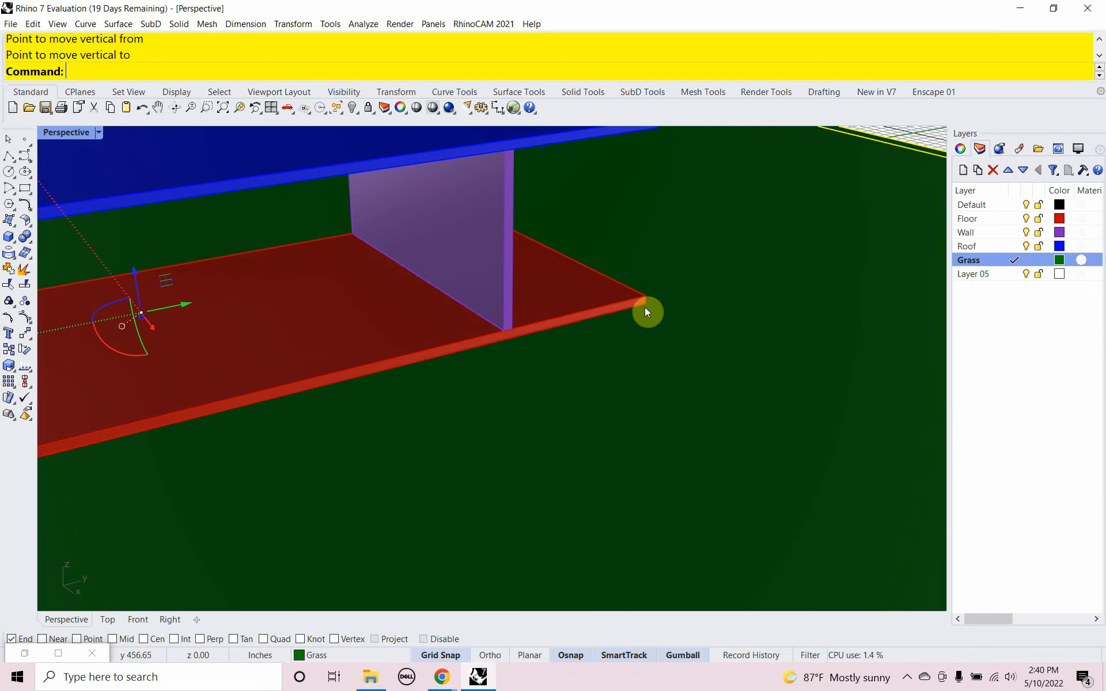
Save the model as Enscape_Basics in the Enscape_Basics folder
scroll(582, 347, "down", 8)
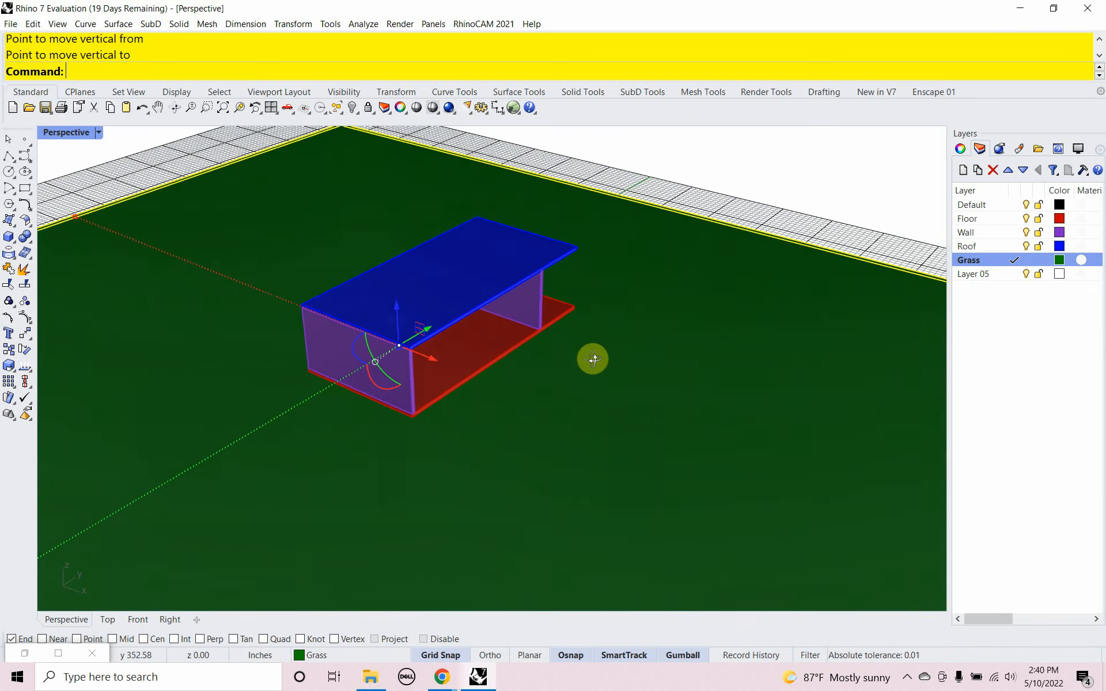
scroll(494, 328, "up", 5)
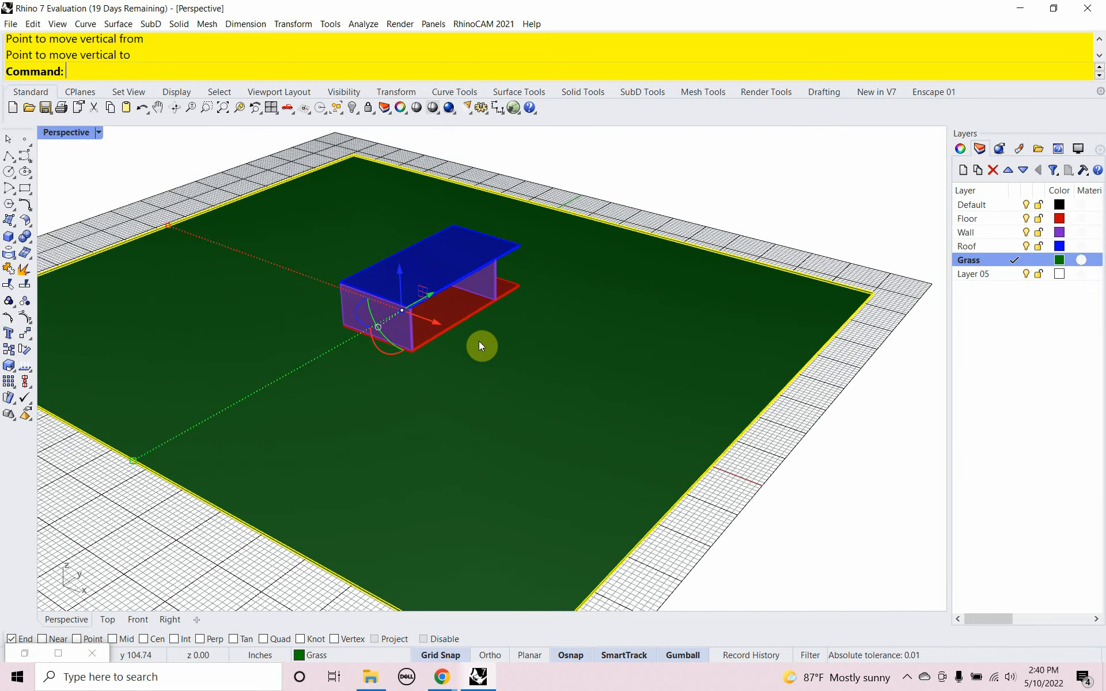
right_click_drag(478, 341, 336, 334, "shift")
left_click(10, 24)
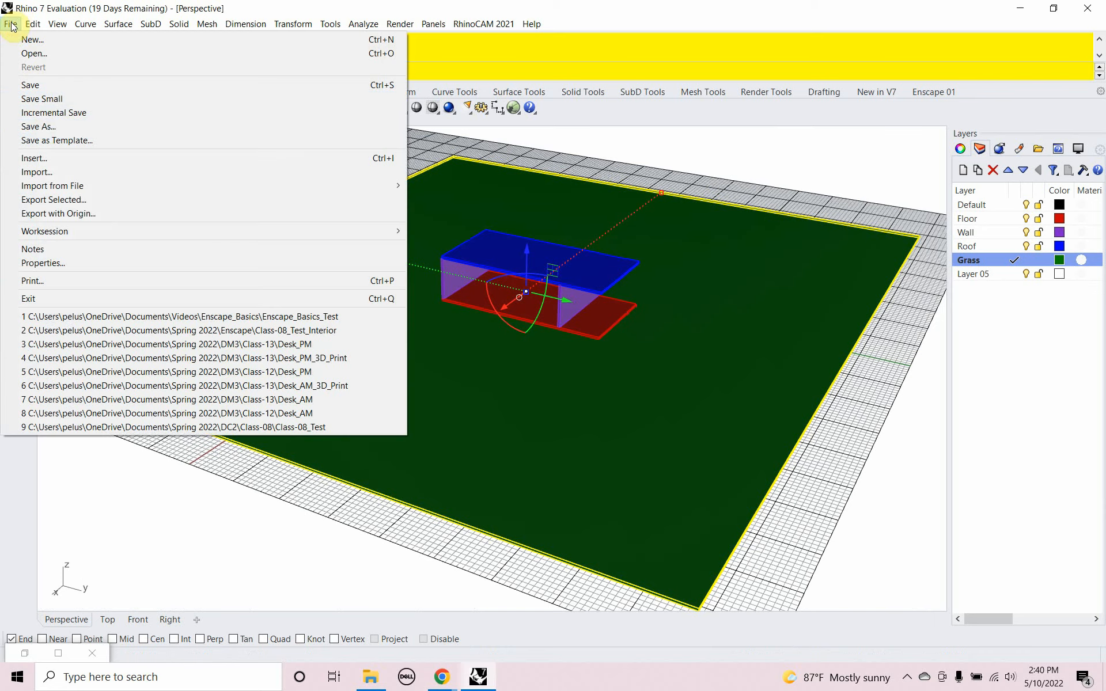
left_click(47, 125)
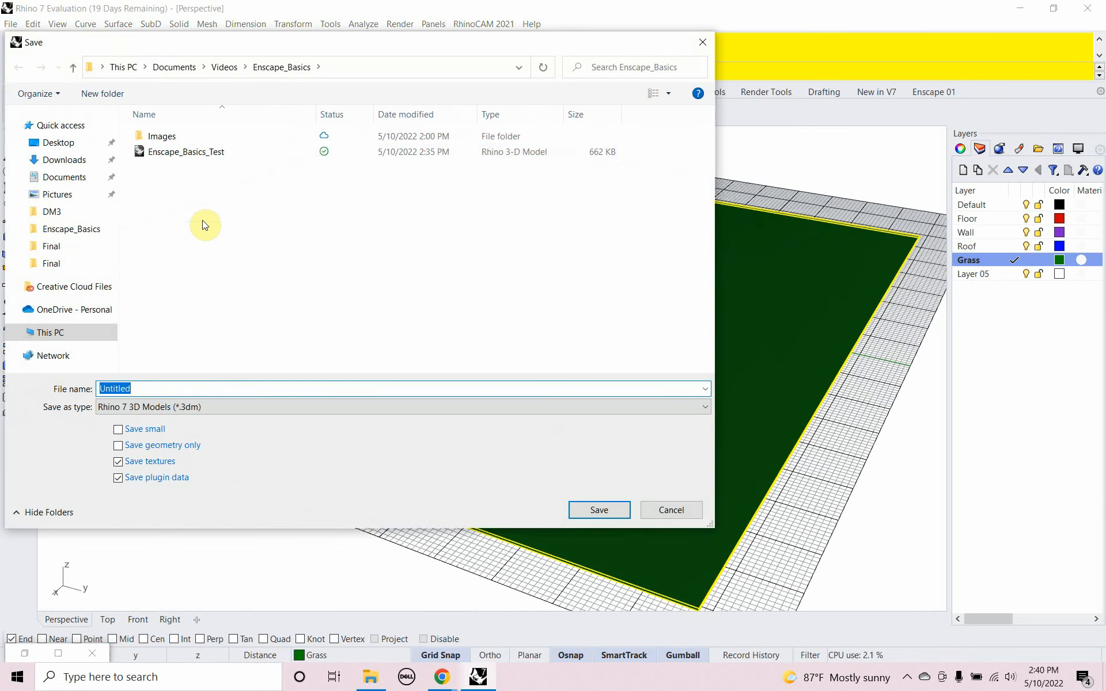
left_click(181, 152)
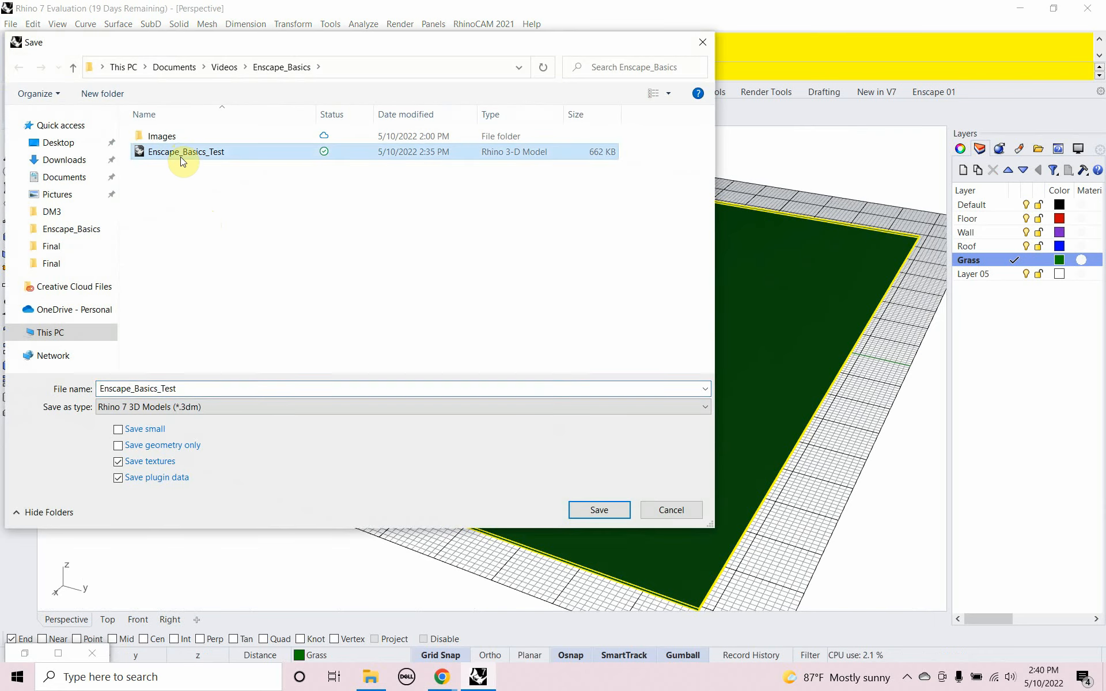
left_click(218, 390)
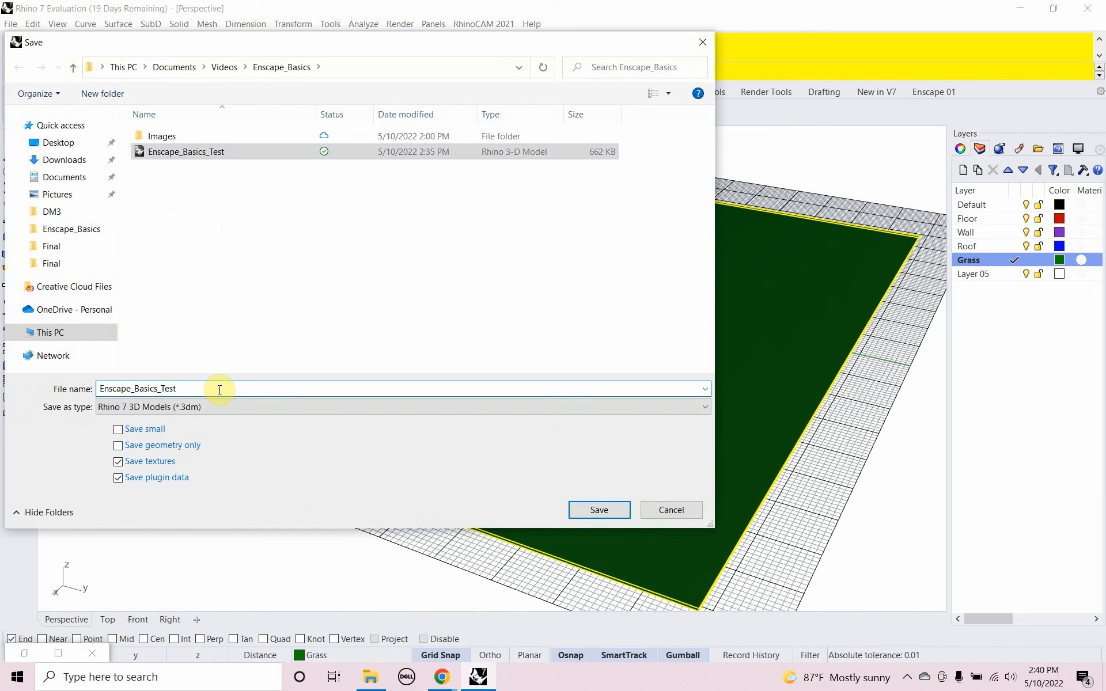
key("BackSpace")
key("BackSpace")
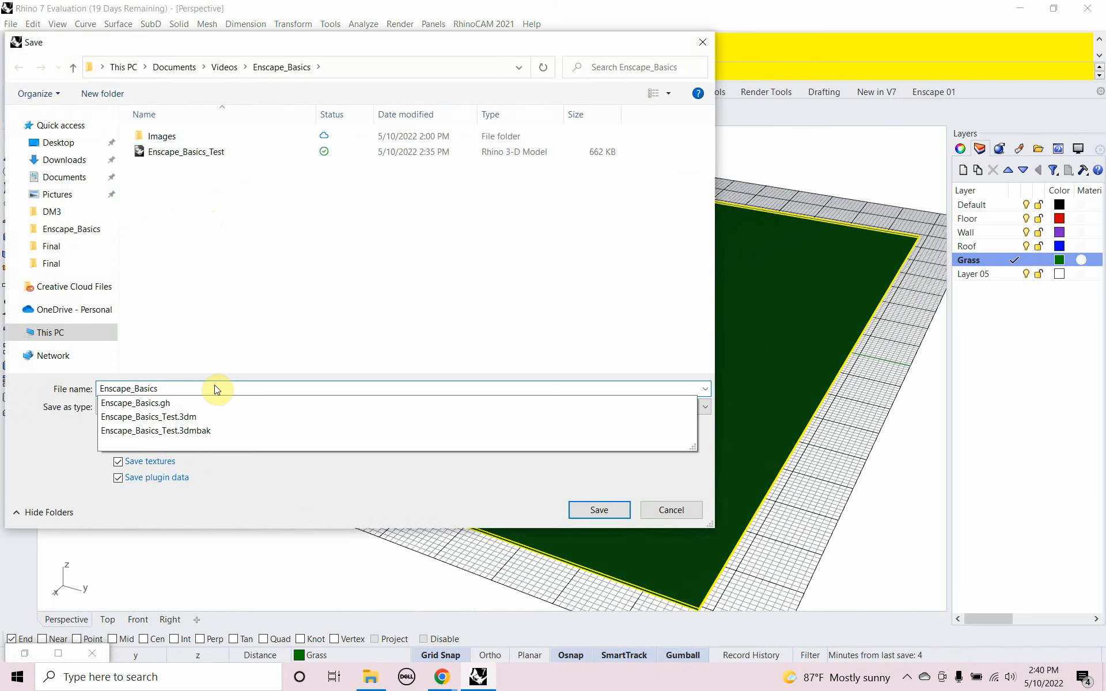
left_click(591, 511)
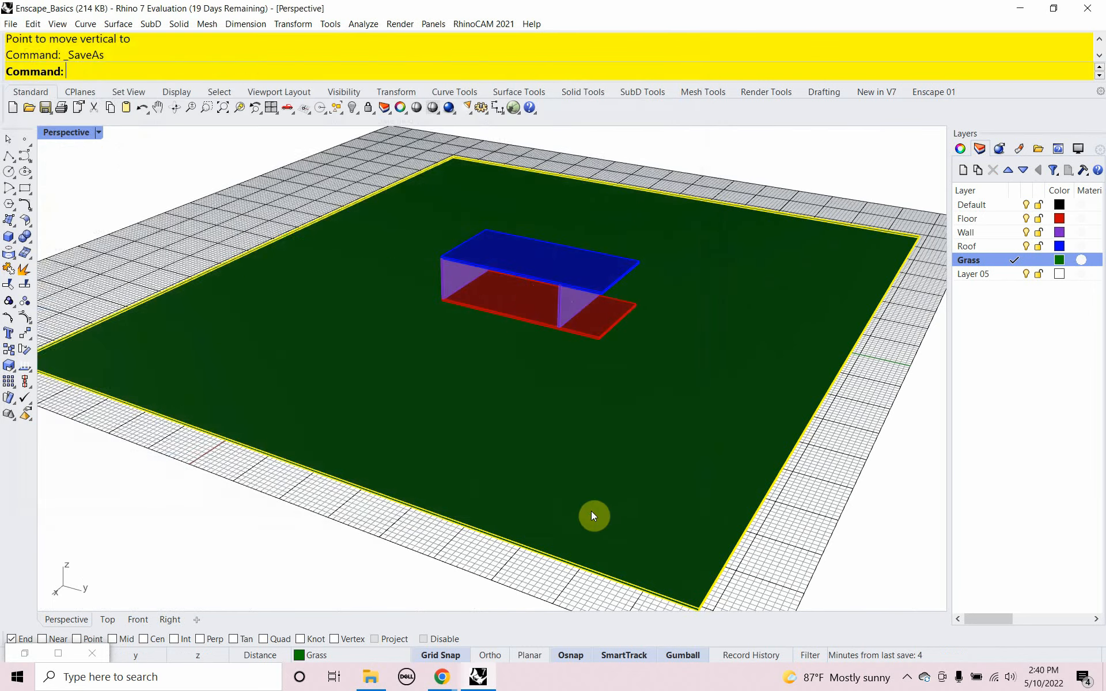
Switch to the Grasshopper outline to review the Enscape tutorial topics, and return to the Rhino model
right_click_drag(590, 510, 515, 479)
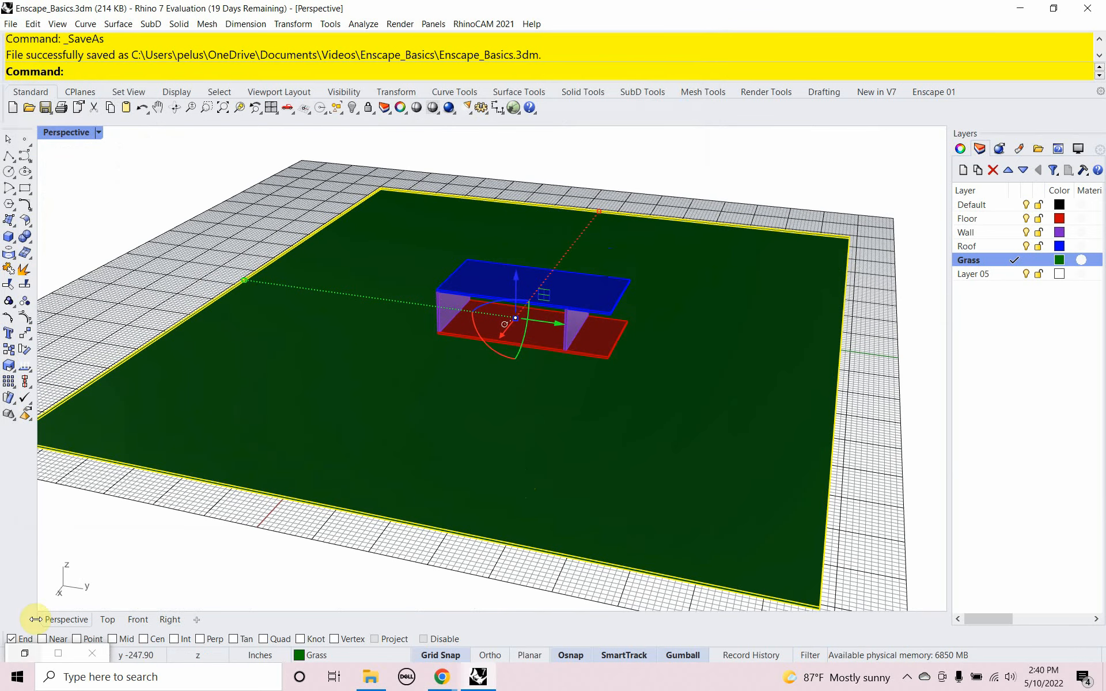
left_click(56, 657)
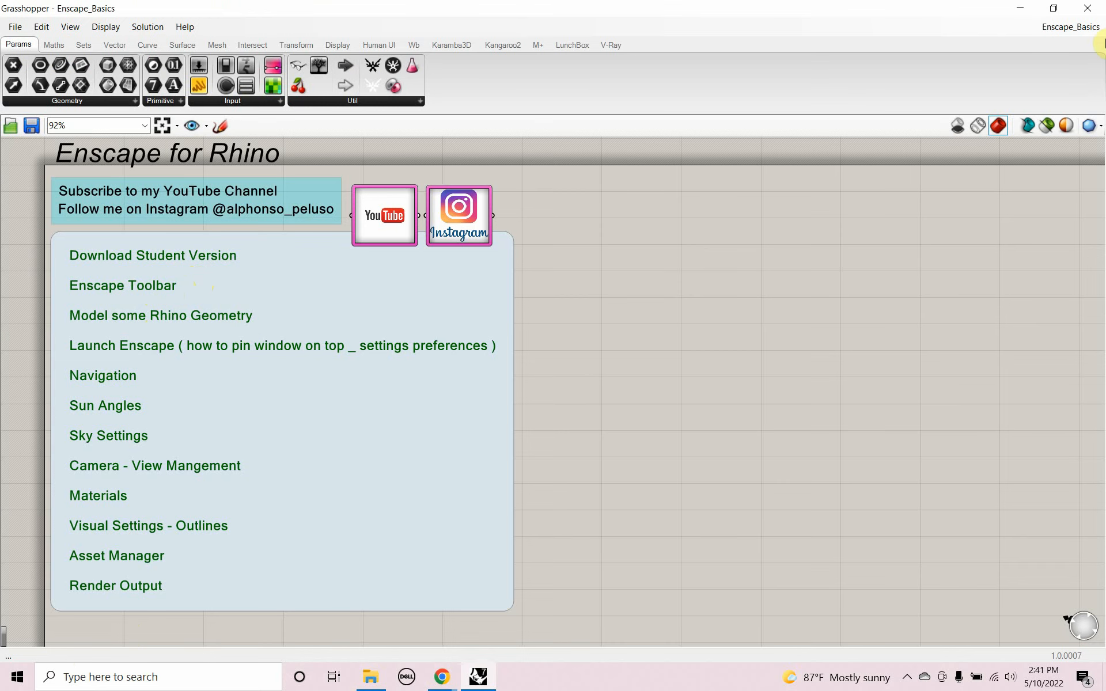
left_click(1021, 9)
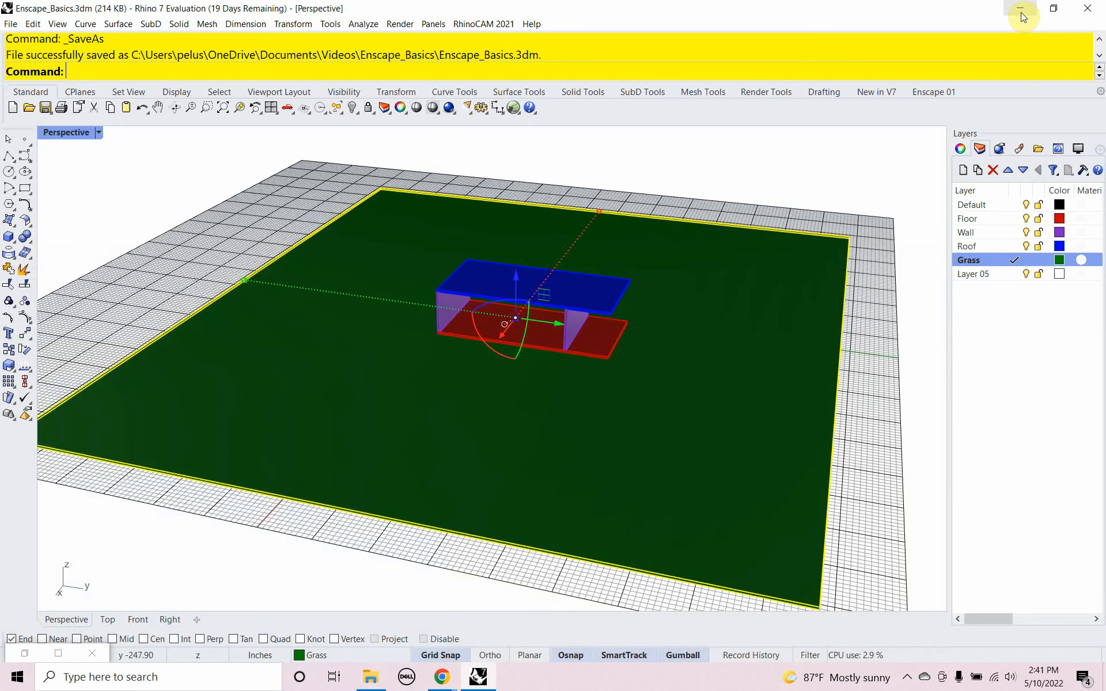
Turn on the Enscape toolbar from the Enscape.Rhino7.Plugin file in the toolbar options, turn it off again, and accept the options
left_click(935, 92)
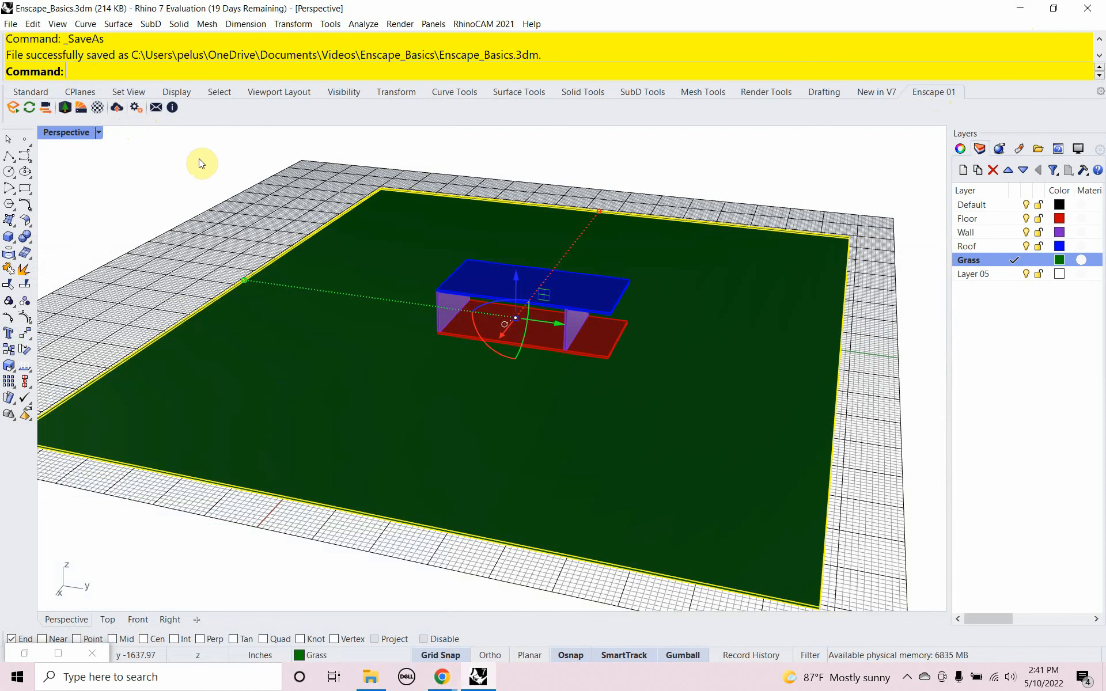
type("Toolbar")
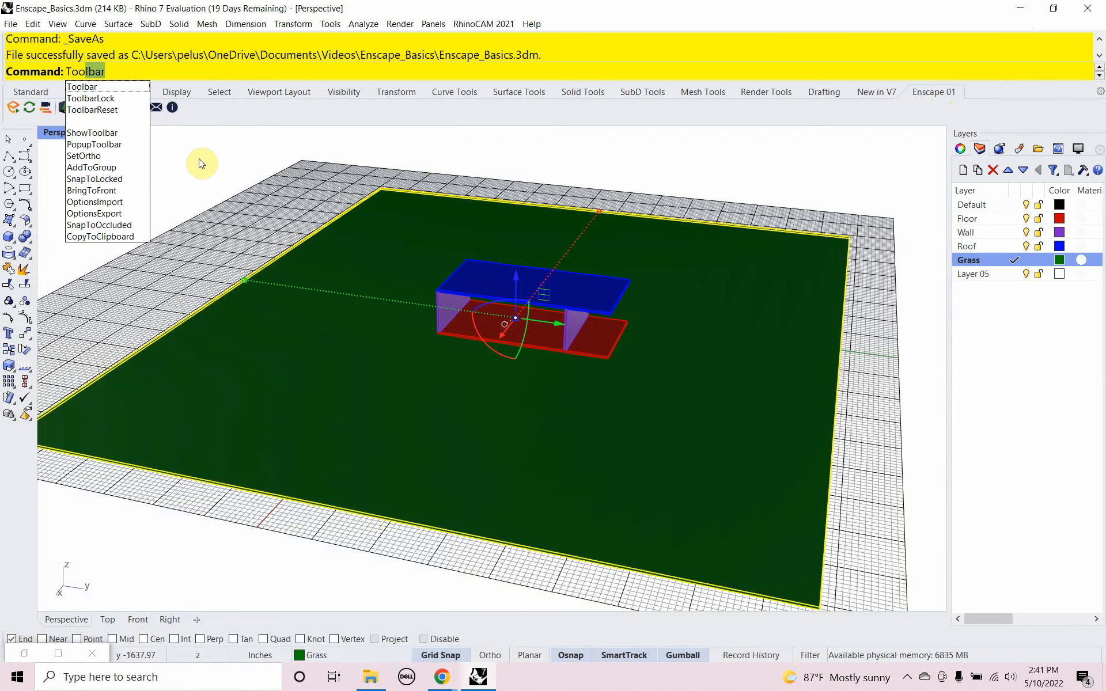
key("Return")
key("Return")
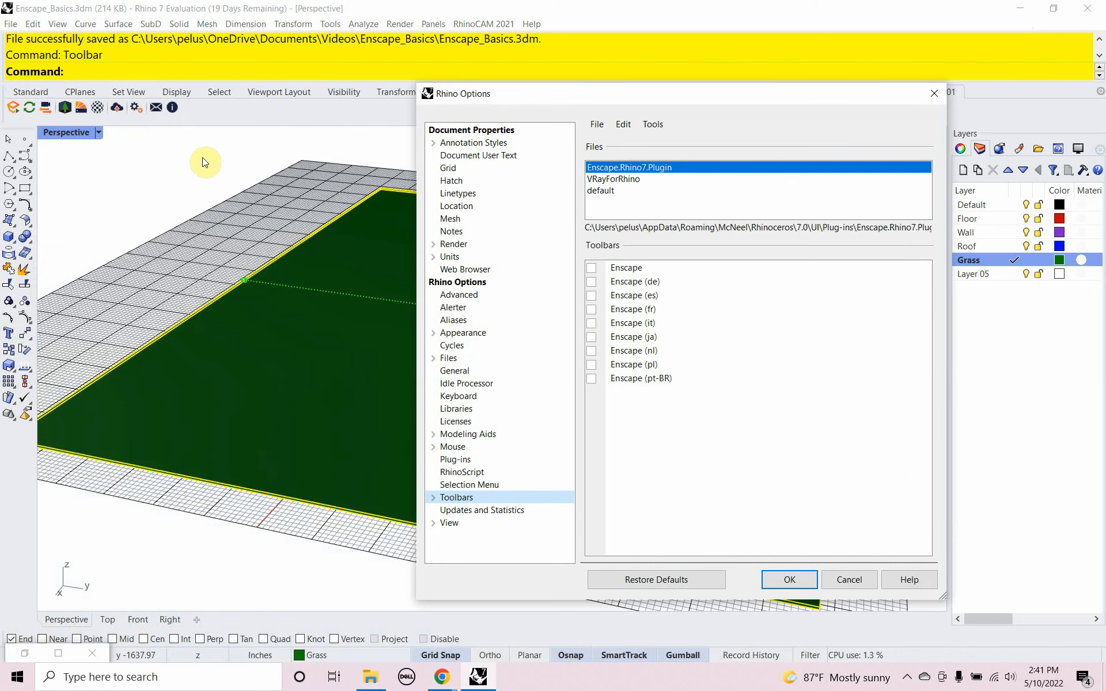
left_click(593, 269)
left_click(592, 268)
left_click_drag(562, 101, 209, 348)
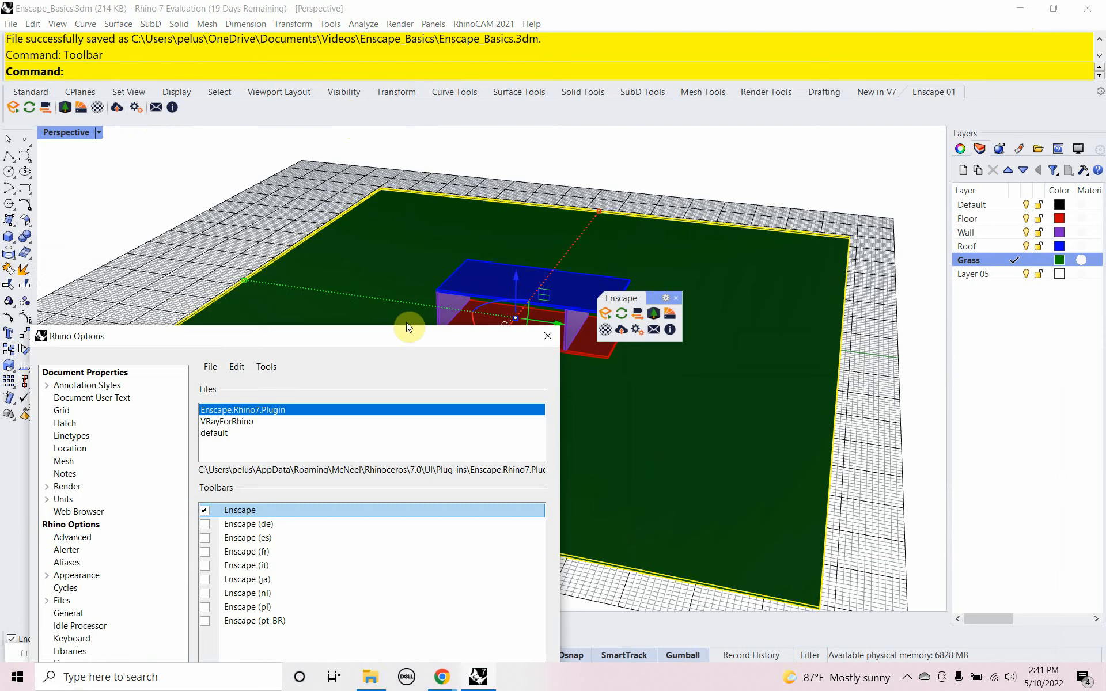
left_click_drag(405, 340, 479, 212)
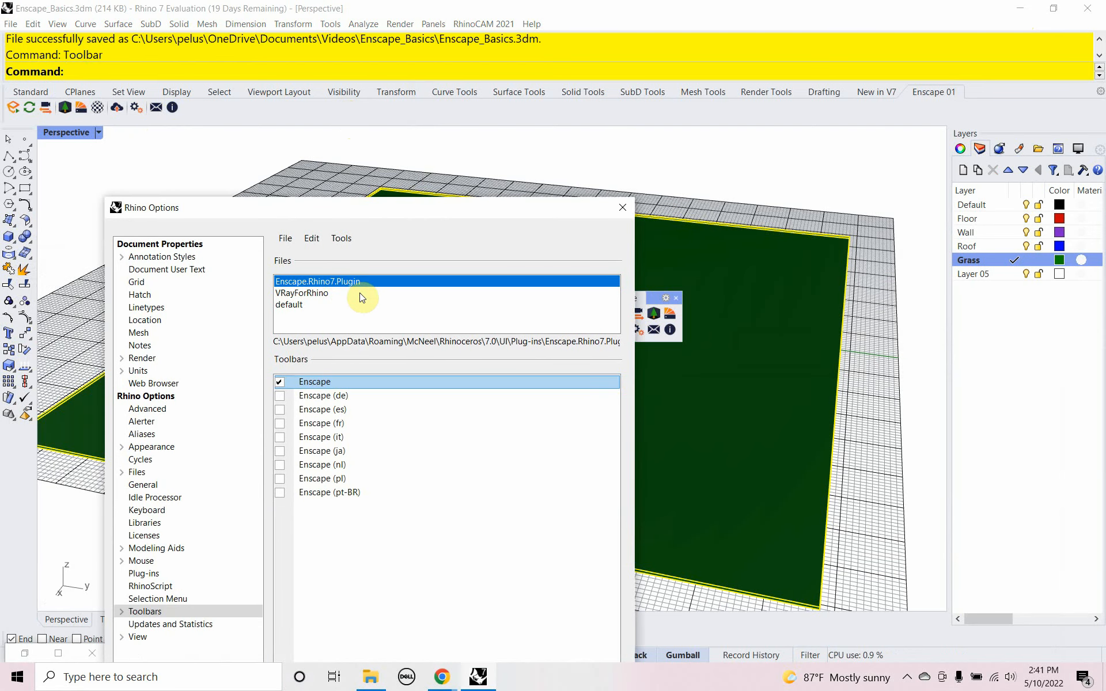
left_click(280, 382)
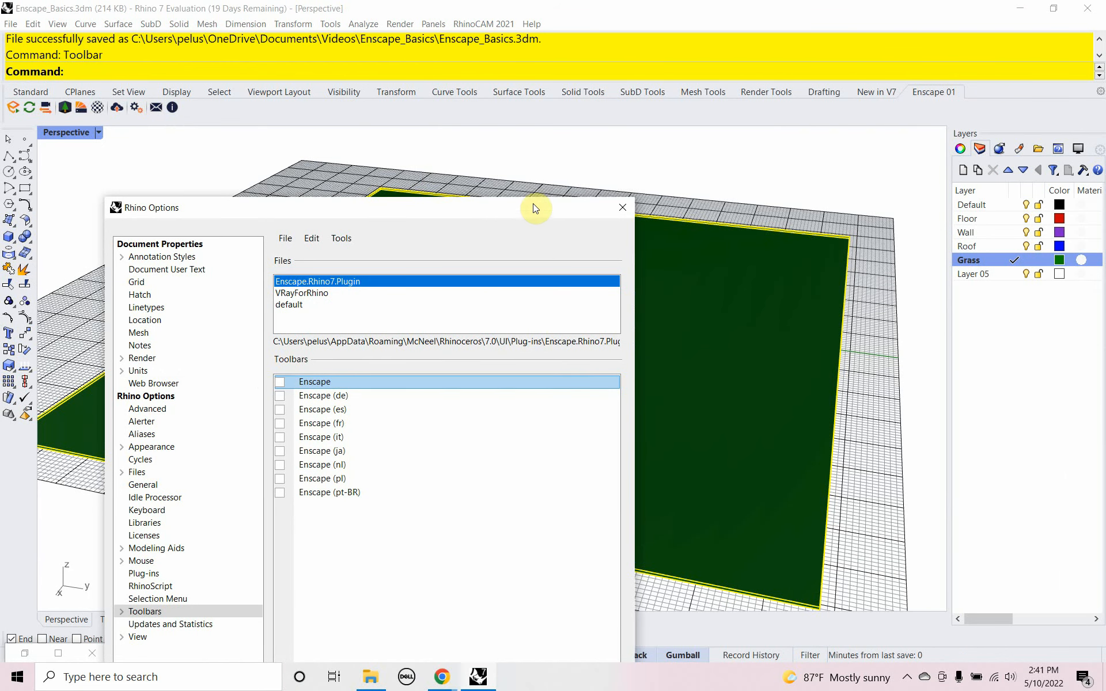
left_click_drag(530, 212, 564, 129)
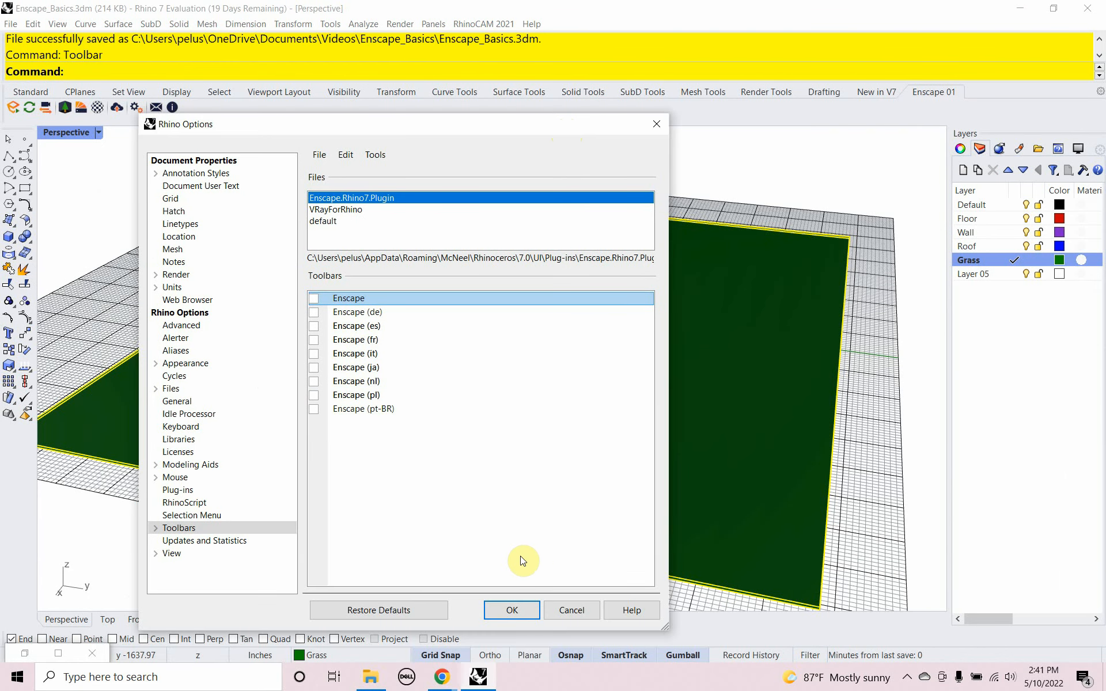
left_click(512, 610)
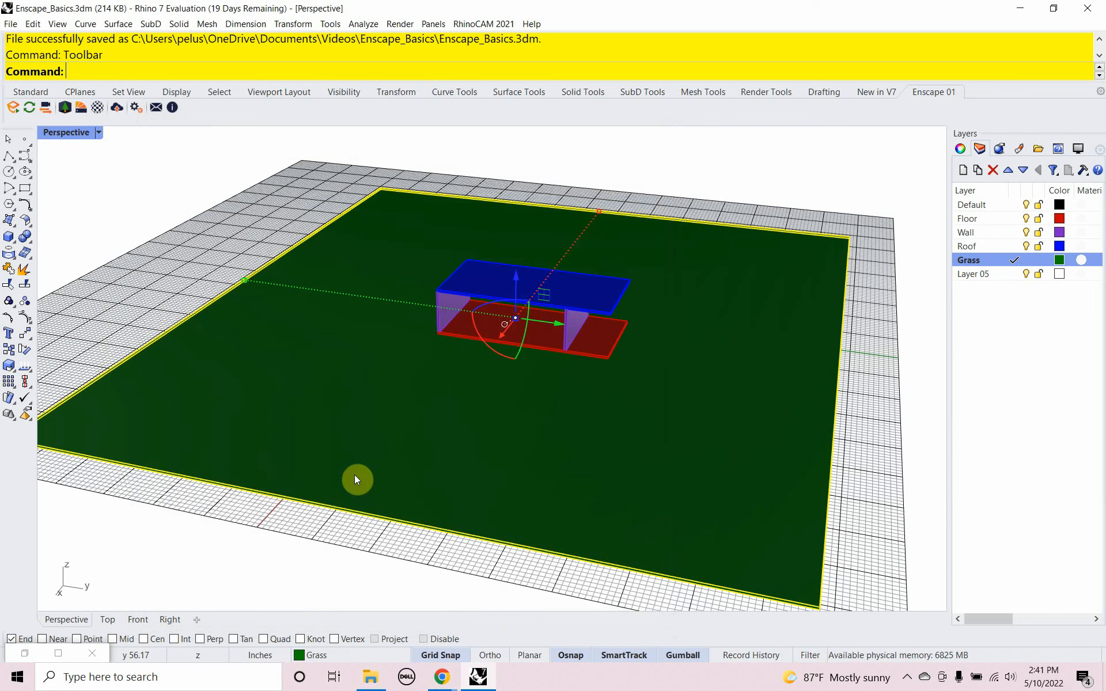
Launch Enscape for the pavilion model and resize its window so part of the Rhino viewport stays visible beside it
left_click(13, 108)
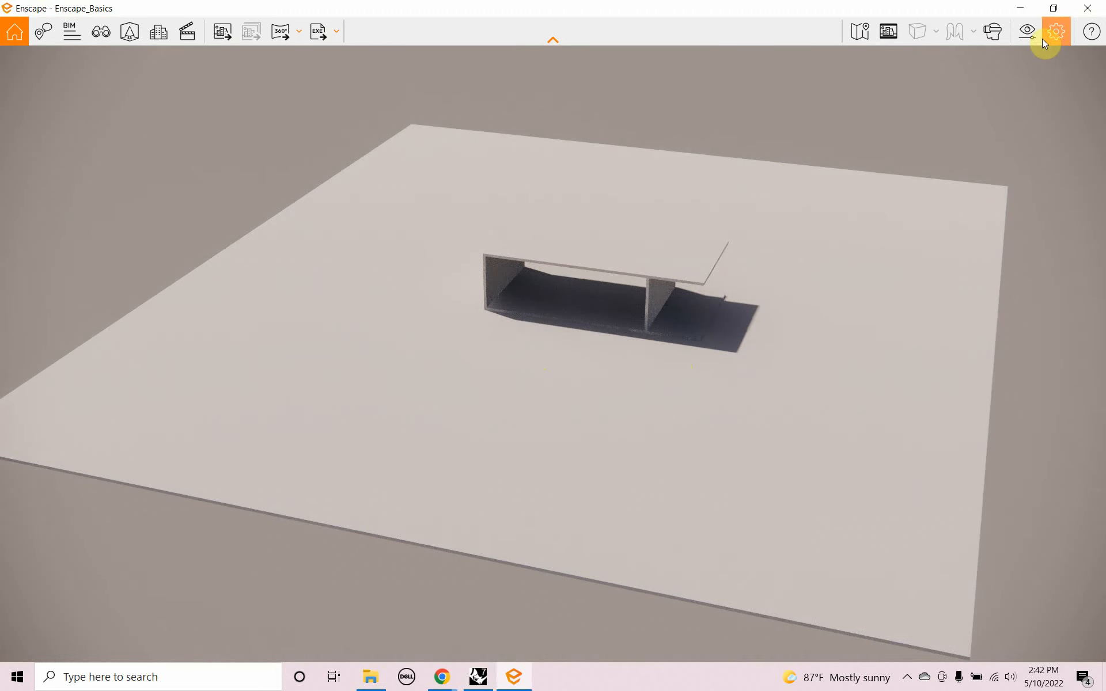
left_click(1054, 8)
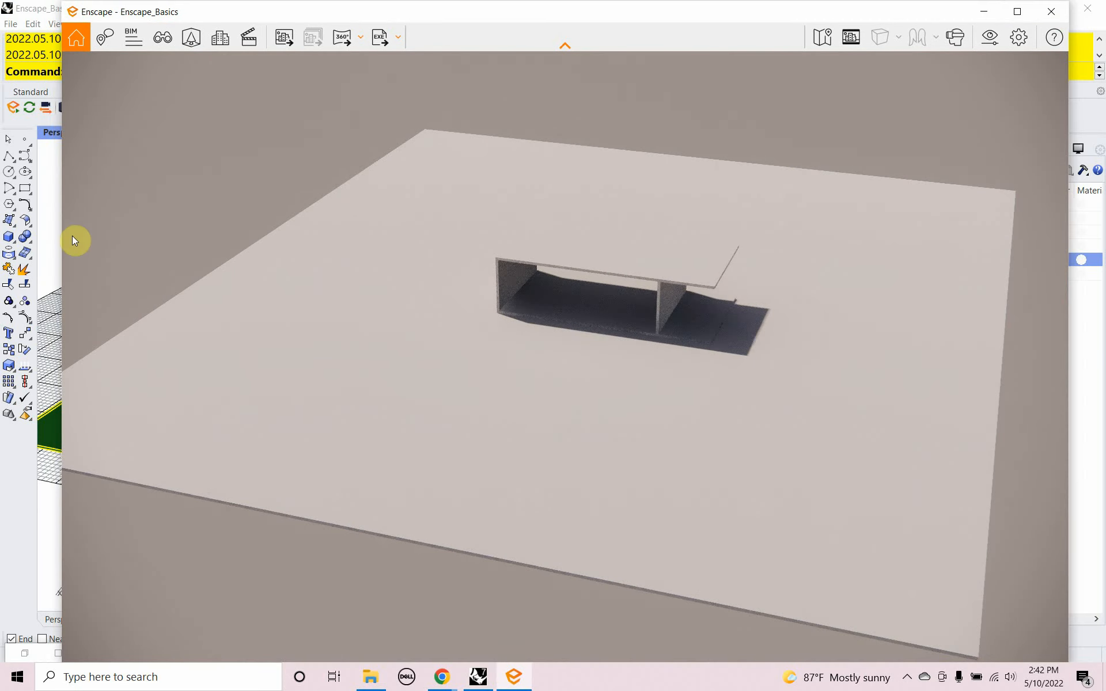
left_click_drag(58, 245, 288, 285)
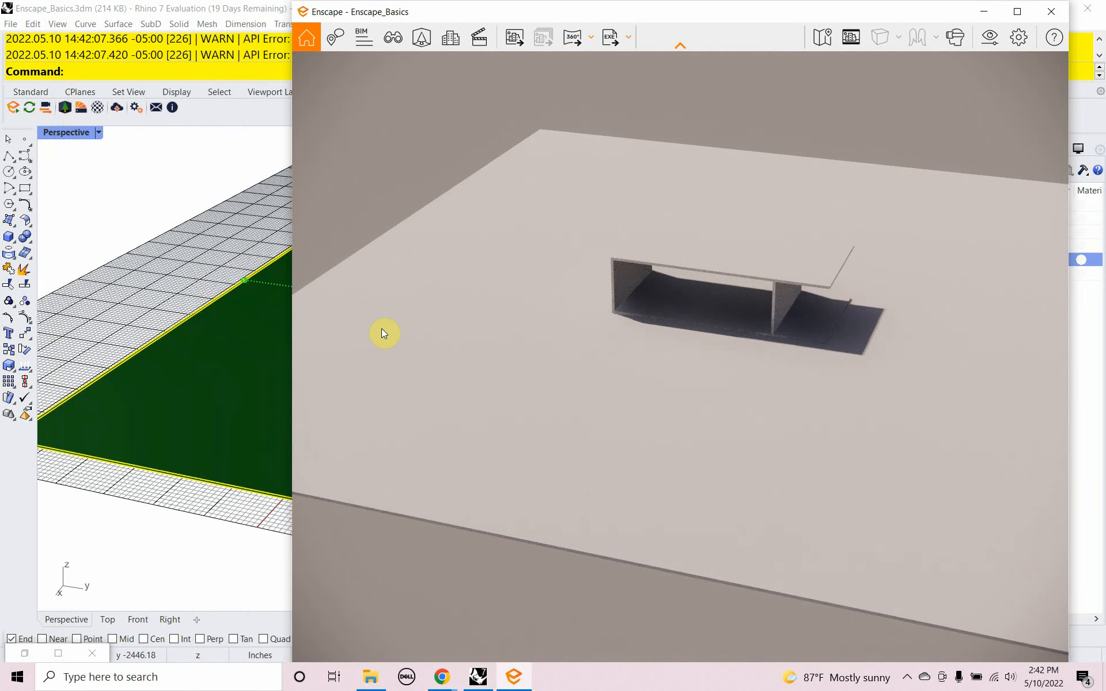
Zoom and orbit the Rhino perspective view to examine how the synchronized Enscape view follows it
left_click(196, 335)
scroll(180, 348, "down", 5)
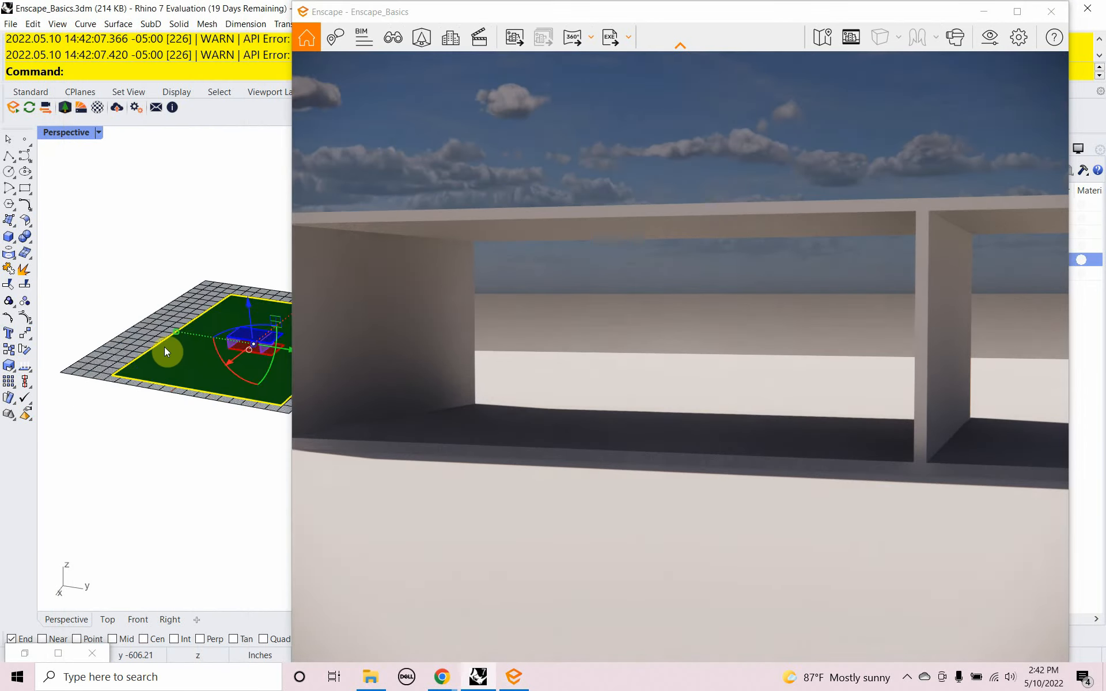
scroll(168, 363, "up", 6)
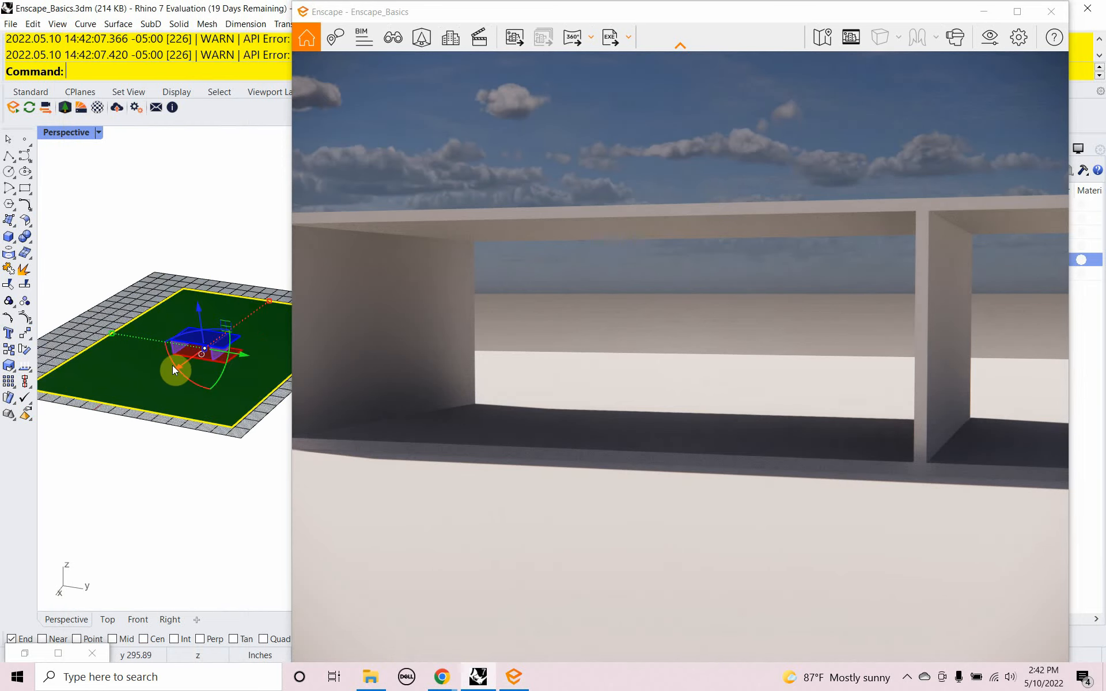
right_click_drag(677, 288, 754, 340)
scroll(671, 342, "down", 3)
scroll(669, 340, "down", 3)
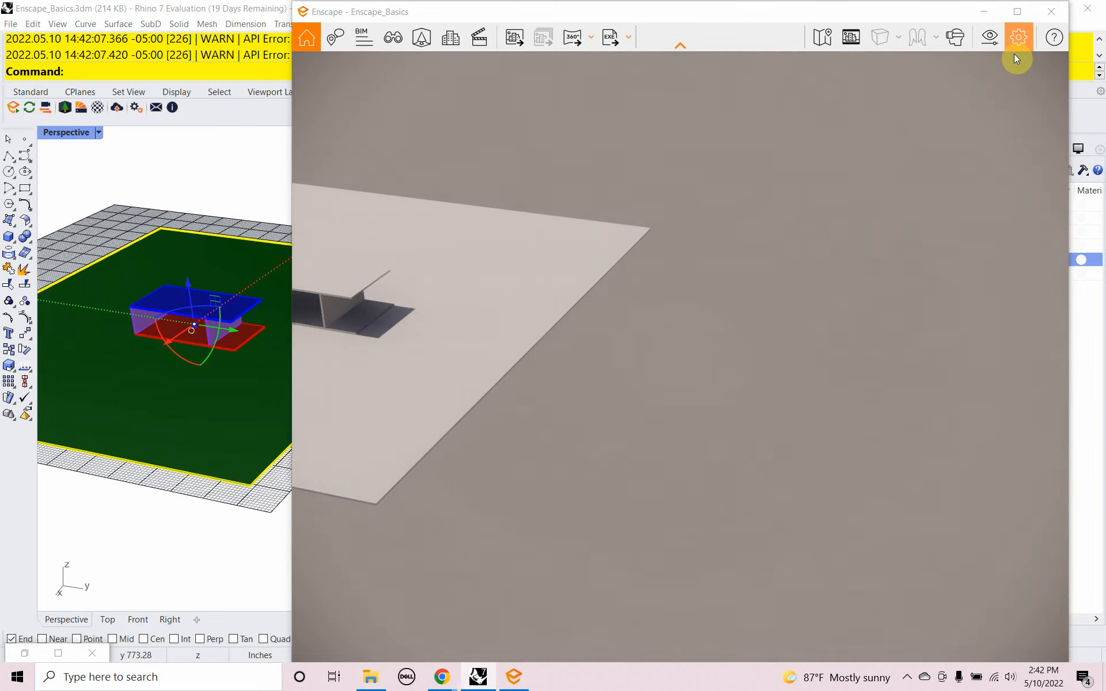
Open the Enscape controls help, then look around, move forward and orbit to bring the pavilion into view
left_click(1049, 39)
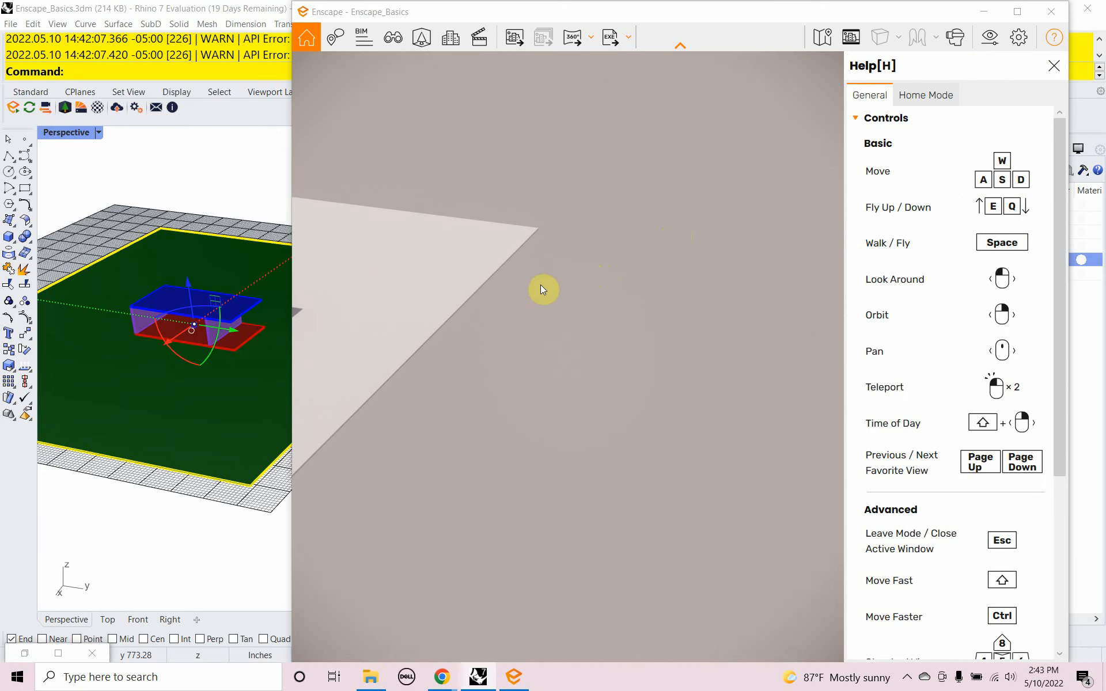
left_click_drag(503, 303, 476, 306)
key("w")
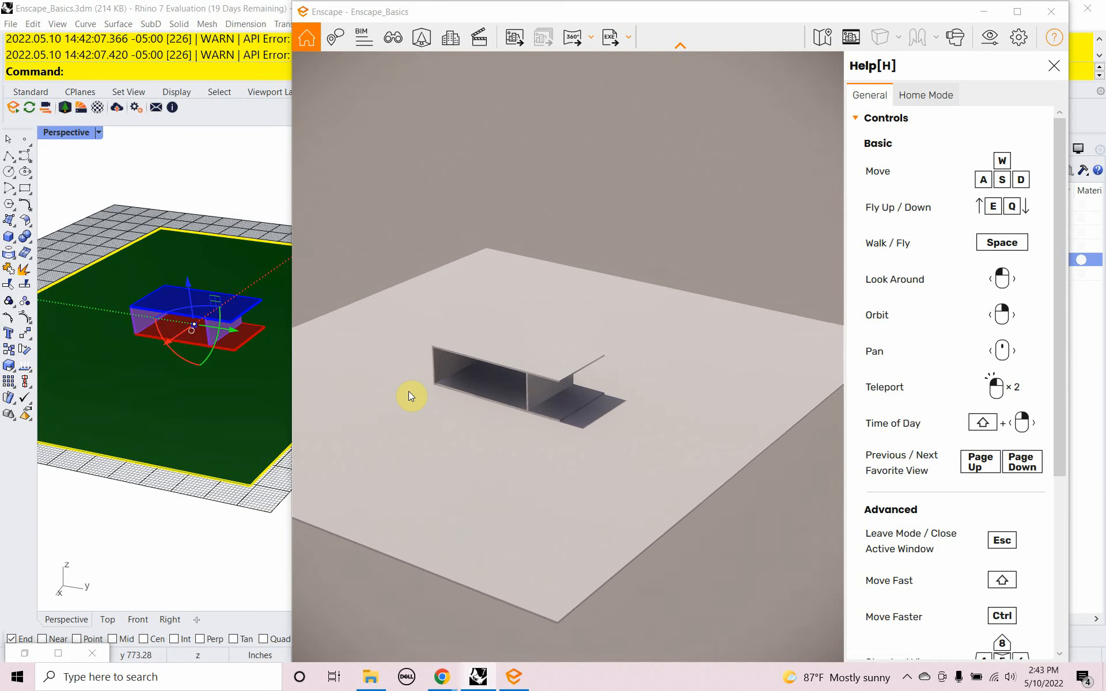
right_click_drag(409, 396, 443, 406)
scroll(435, 407, "up", 5)
scroll(419, 420, "up", 5)
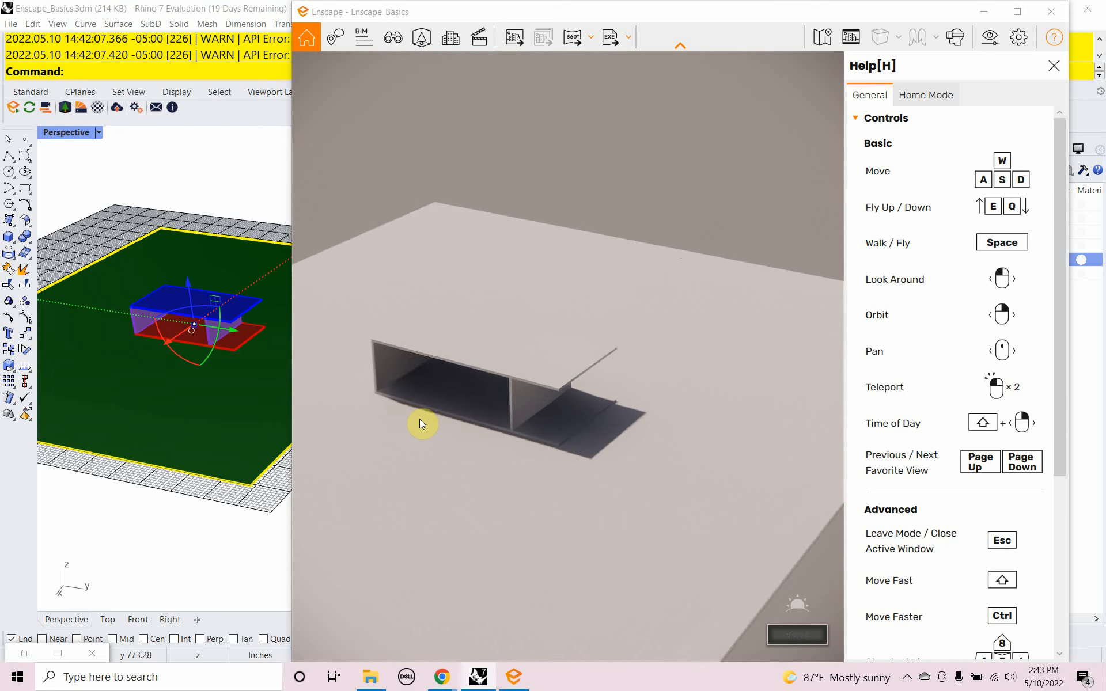
Move closer to the pavilion and shift the Enscape camera sideways to frame it
scroll(420, 425, "up", 3)
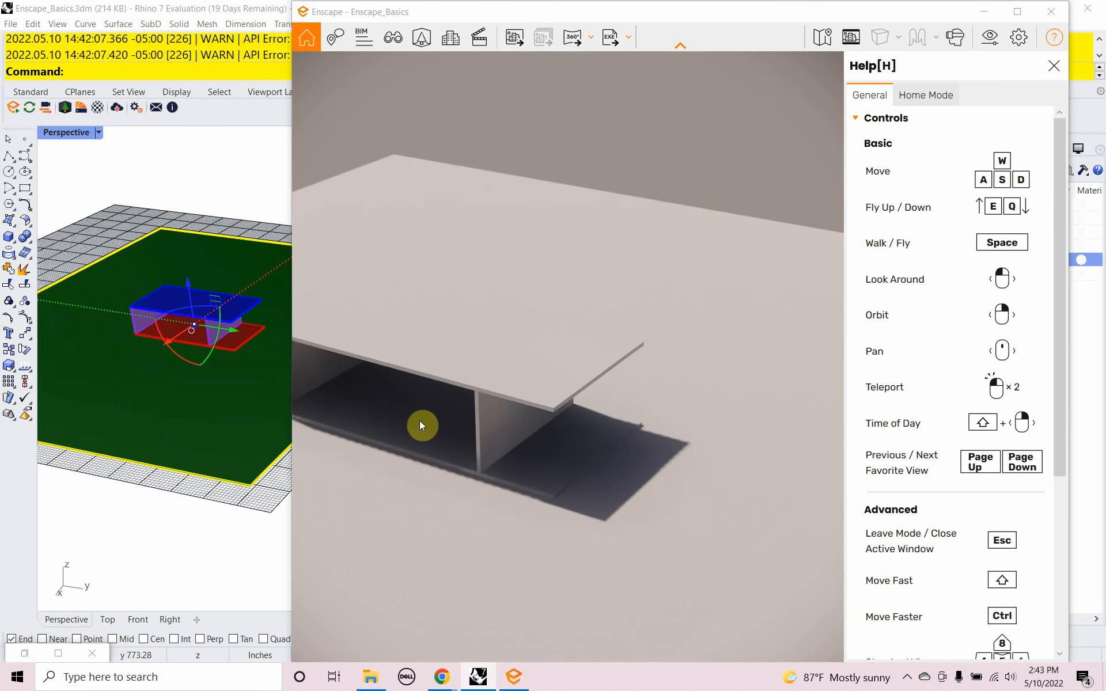
scroll(419, 425, "up", 2)
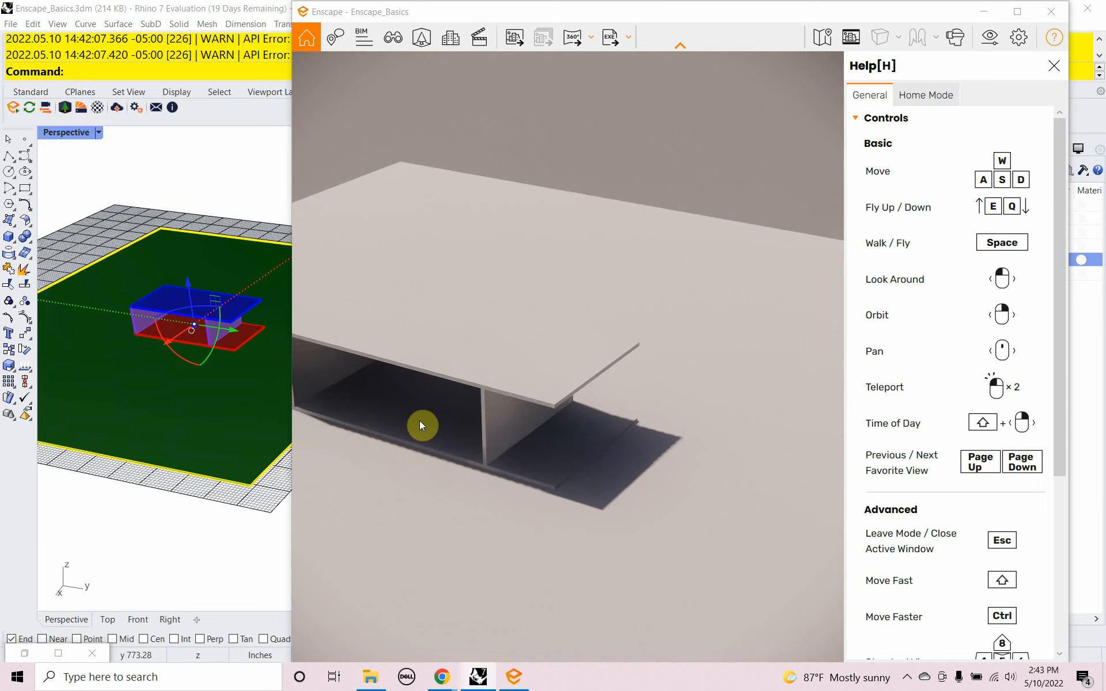
key("a")
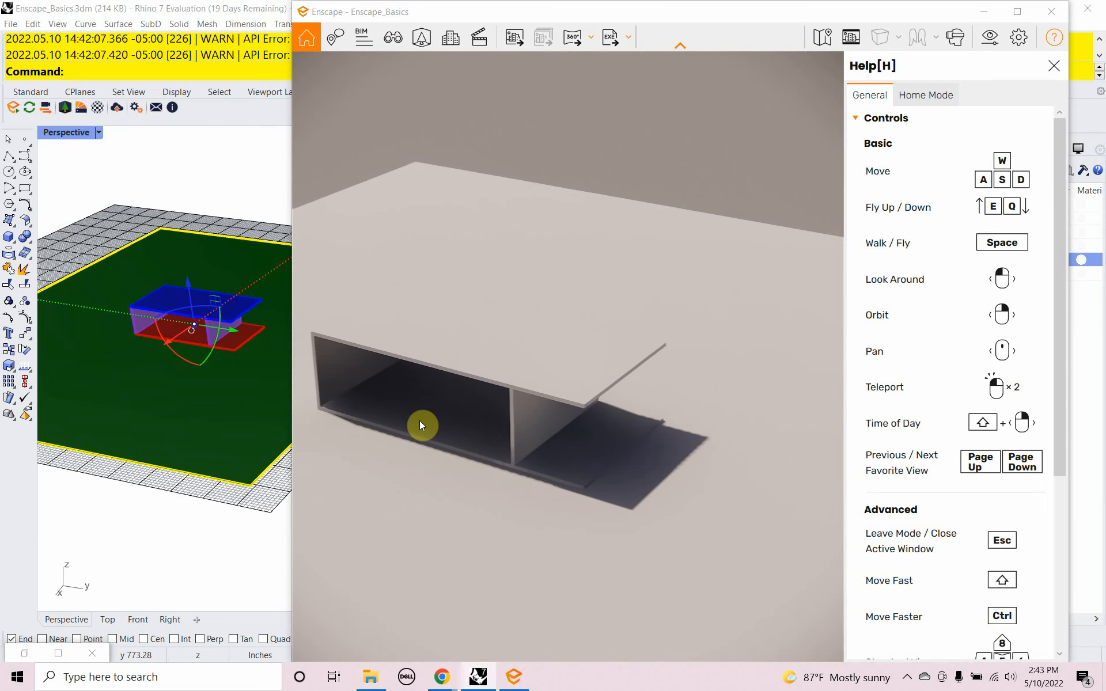
key("a")
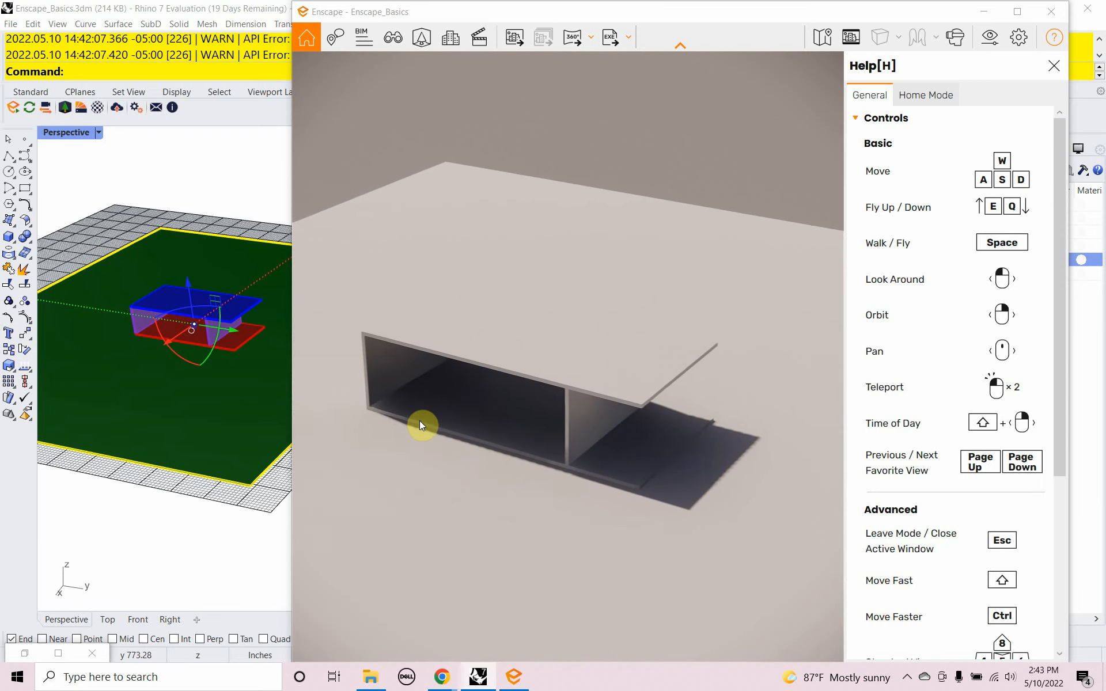
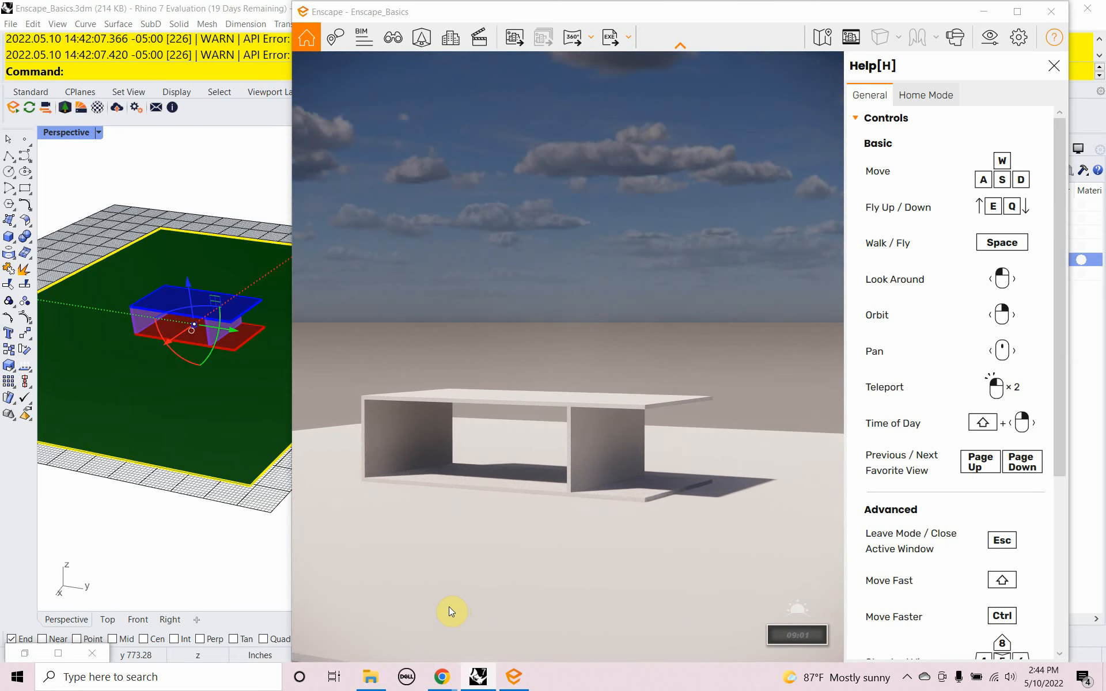
scroll(449, 611, "up", 2)
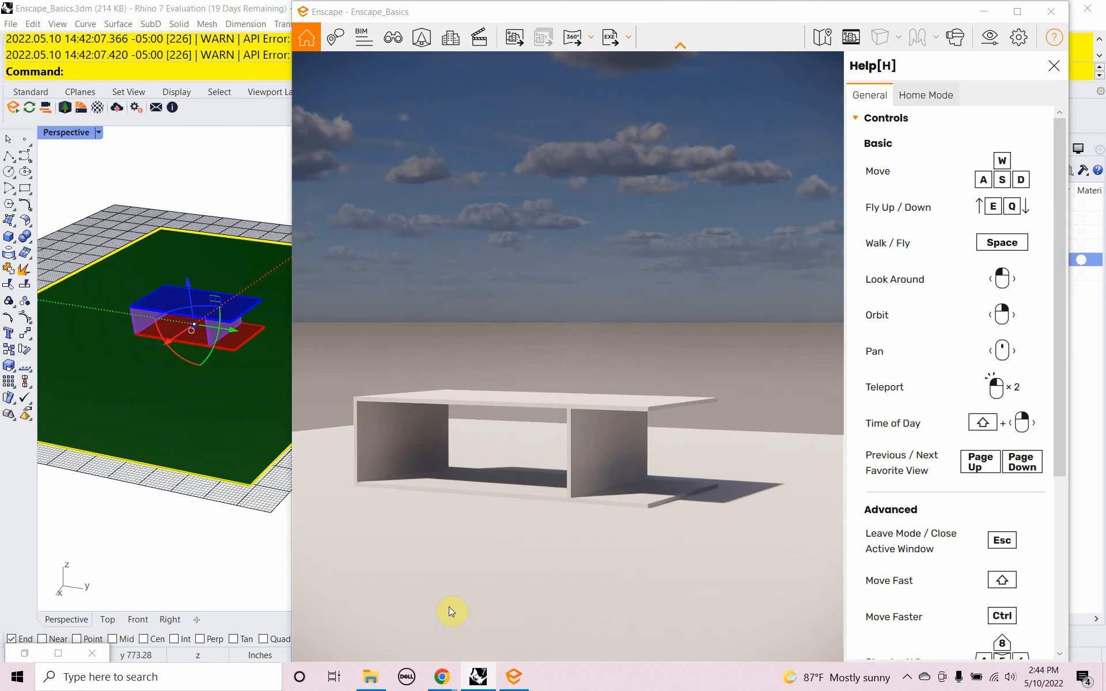
key("d")
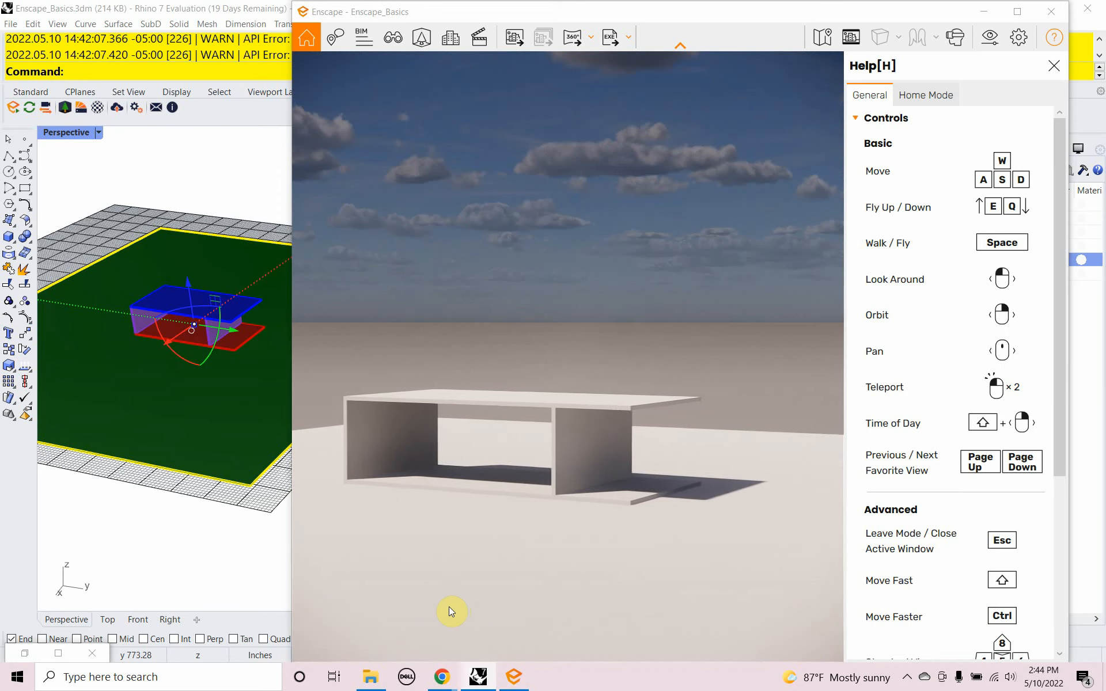
key("a")
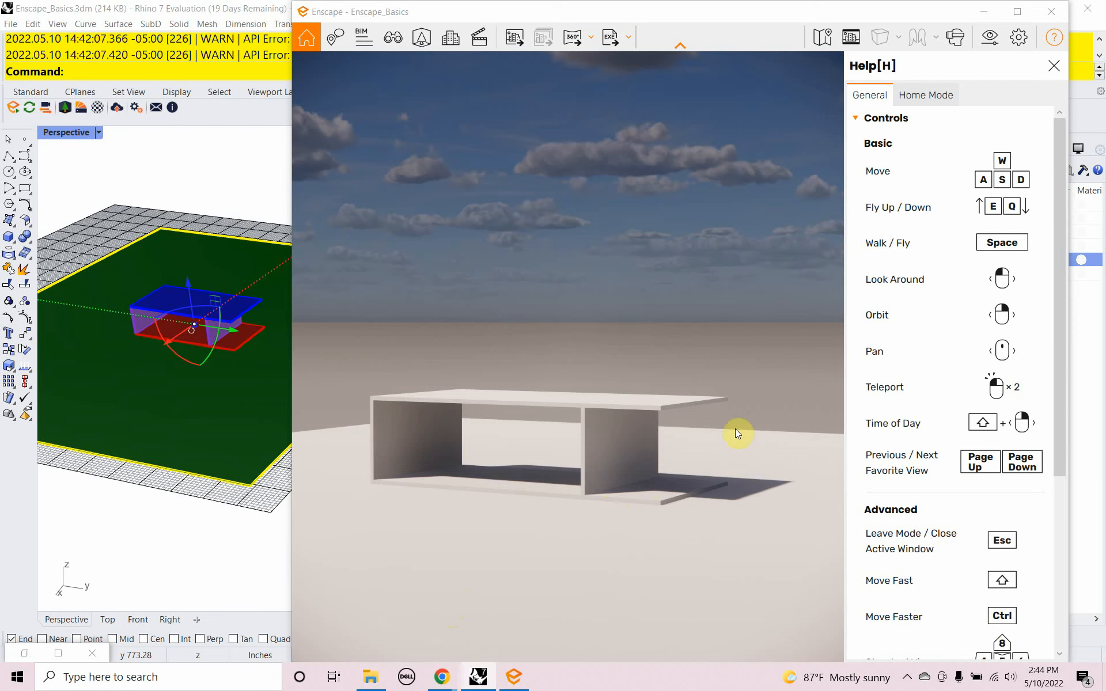
Review the preferences and input options in the Enscape window settings, including movement speed and screenshot hotkey, and close the settings
left_click(1017, 36)
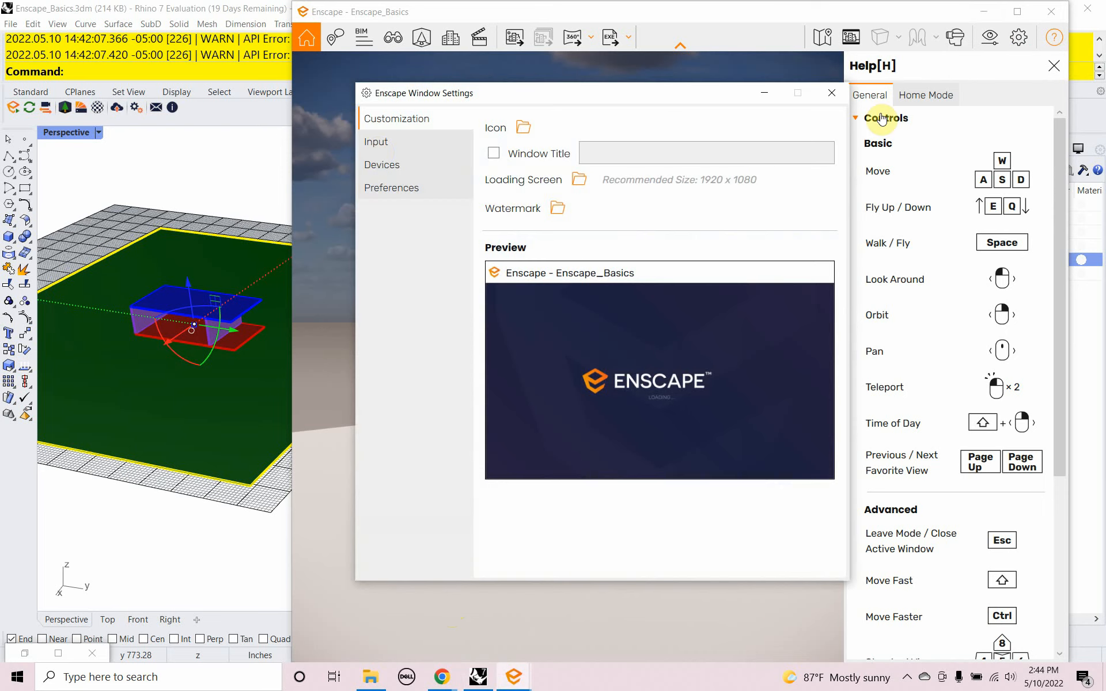
left_click(412, 193)
left_click(376, 150)
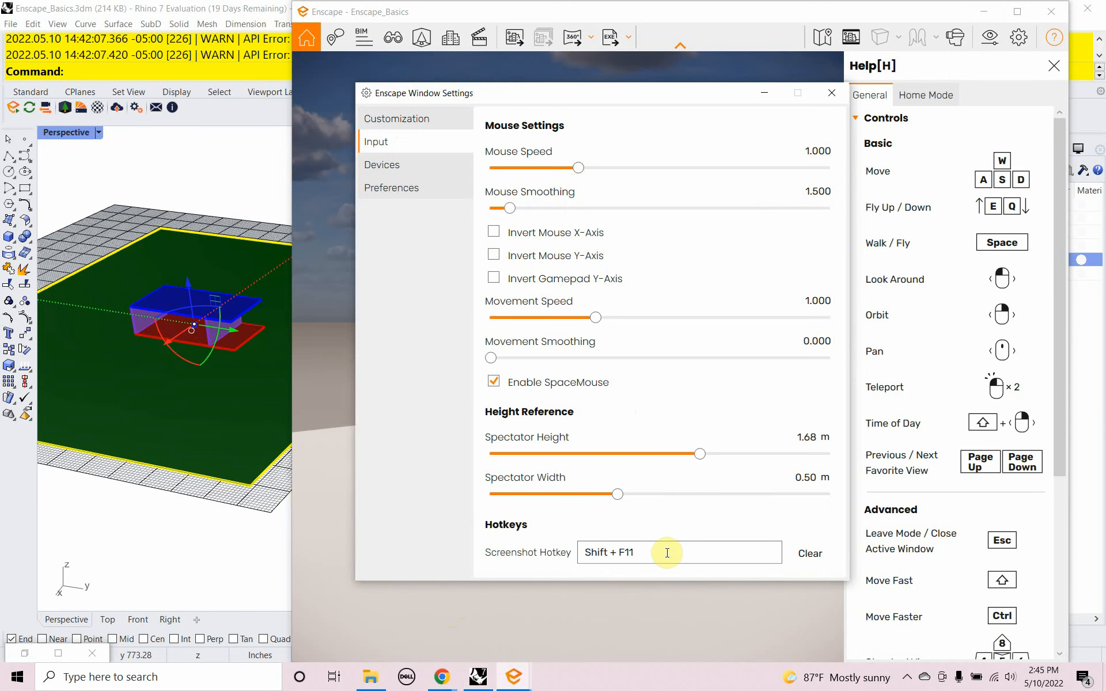
left_click(824, 96)
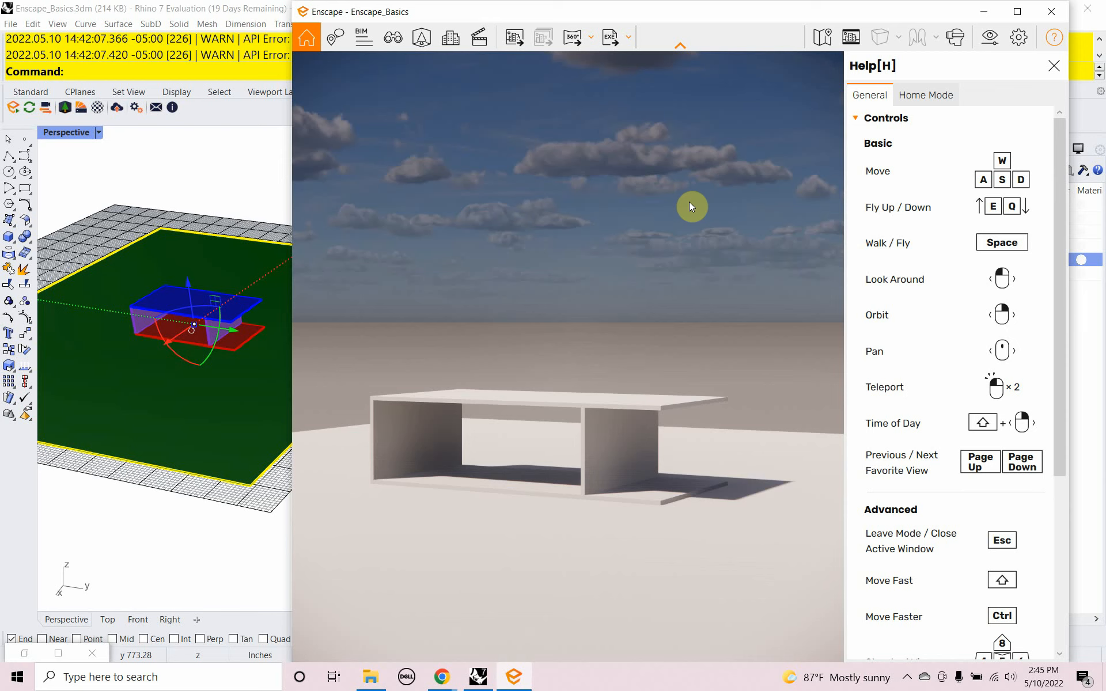
Turn off view synchronization, orbit the Rhino view independently of Enscape, and turn synchronization back on
left_click(45, 109)
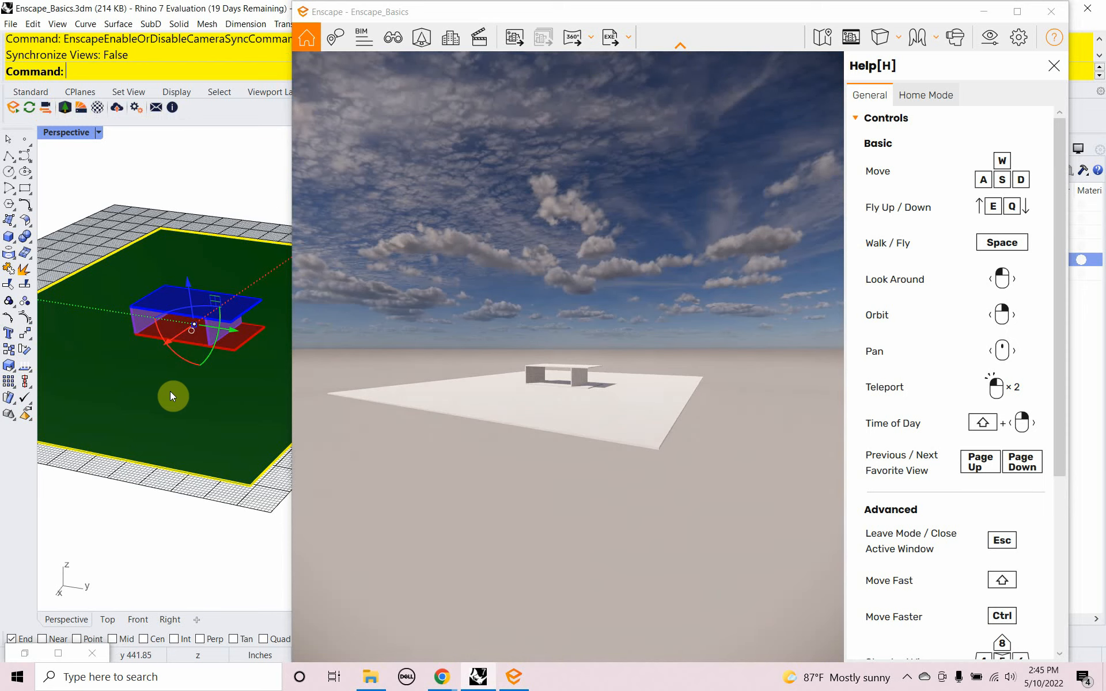
right_click_drag(151, 337, 131, 285)
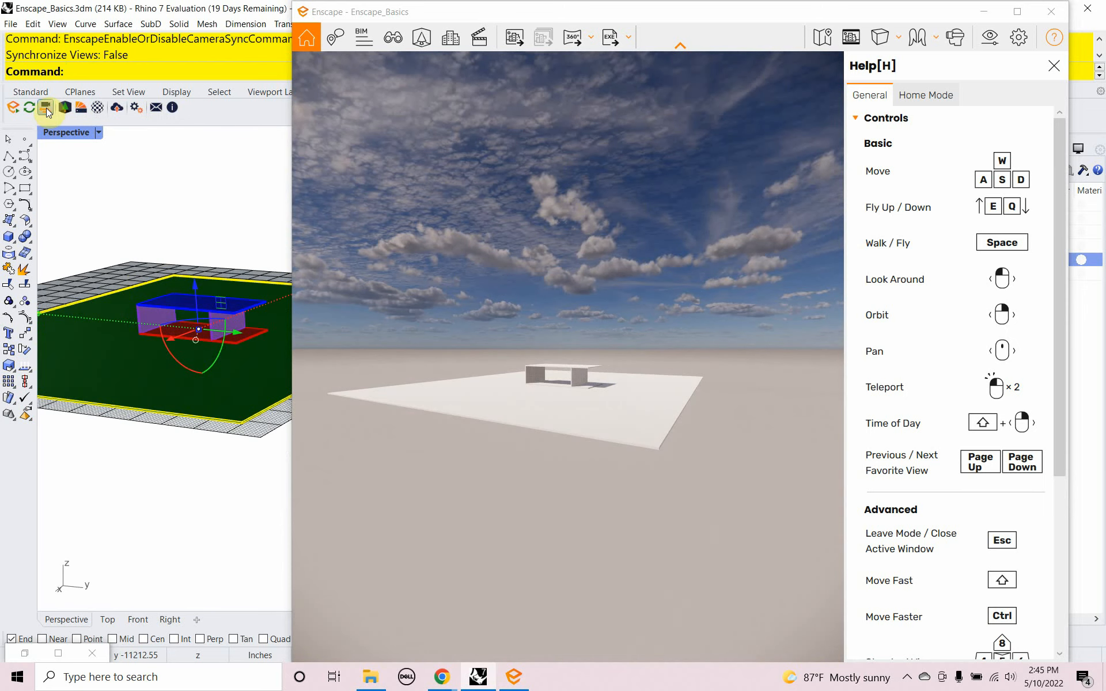
left_click(45, 108)
mouse_move(198, 341)
right_mouse_down()
mouse_move(165, 348)
mouse_move(117, 317)
mouse_move(84, 320)
mouse_move(329, 388)
mouse_move(295, 390)
mouse_move(192, 351)
mouse_move(179, 361)
mouse_move(204, 375)
mouse_move(178, 358)
mouse_move(185, 340)
mouse_move(189, 364)
mouse_move(194, 318)
mouse_move(186, 346)
mouse_move(199, 364)
right_mouse_up()
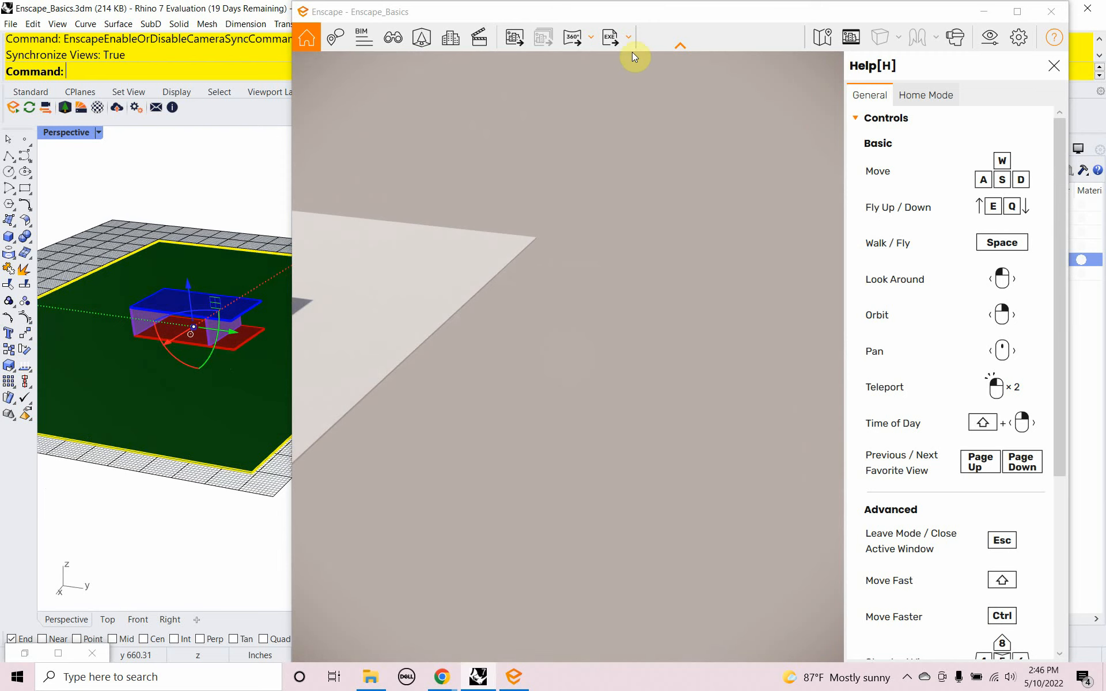
Shift the Enscape window slightly, check the launch and navigation topics in the Grasshopper outline, and return to Rhino and Enscape
mouse_move(648, 13)
left_mouse_down()
mouse_move(685, 43)
mouse_move(660, 22)
left_mouse_up()
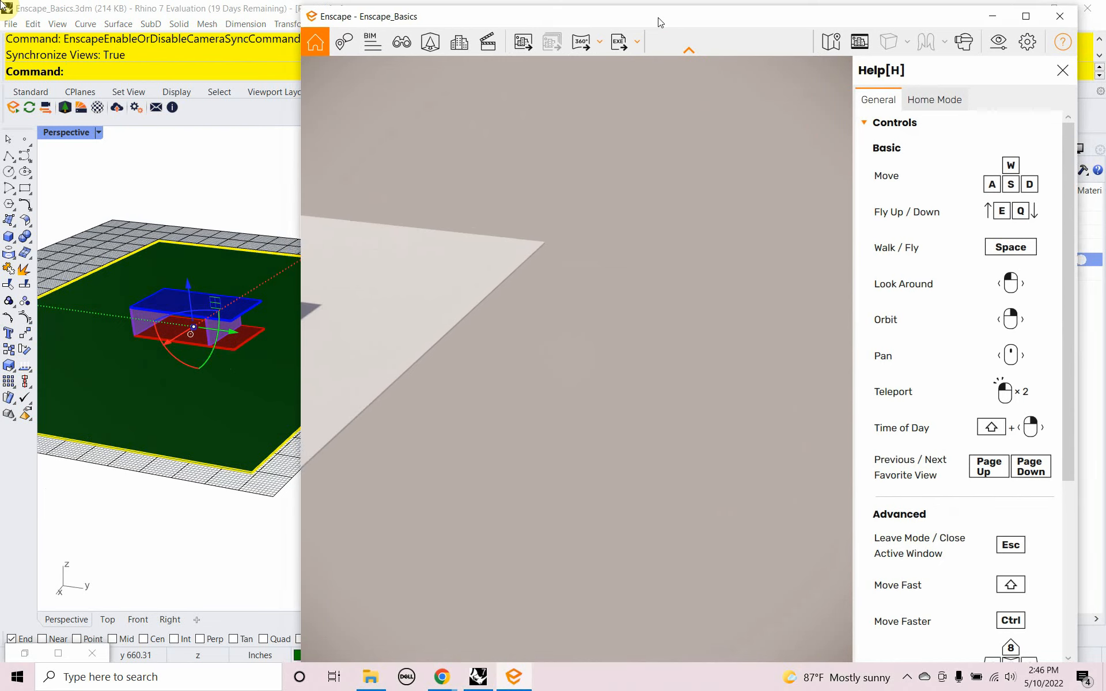
left_click(661, 32)
left_click(57, 658)
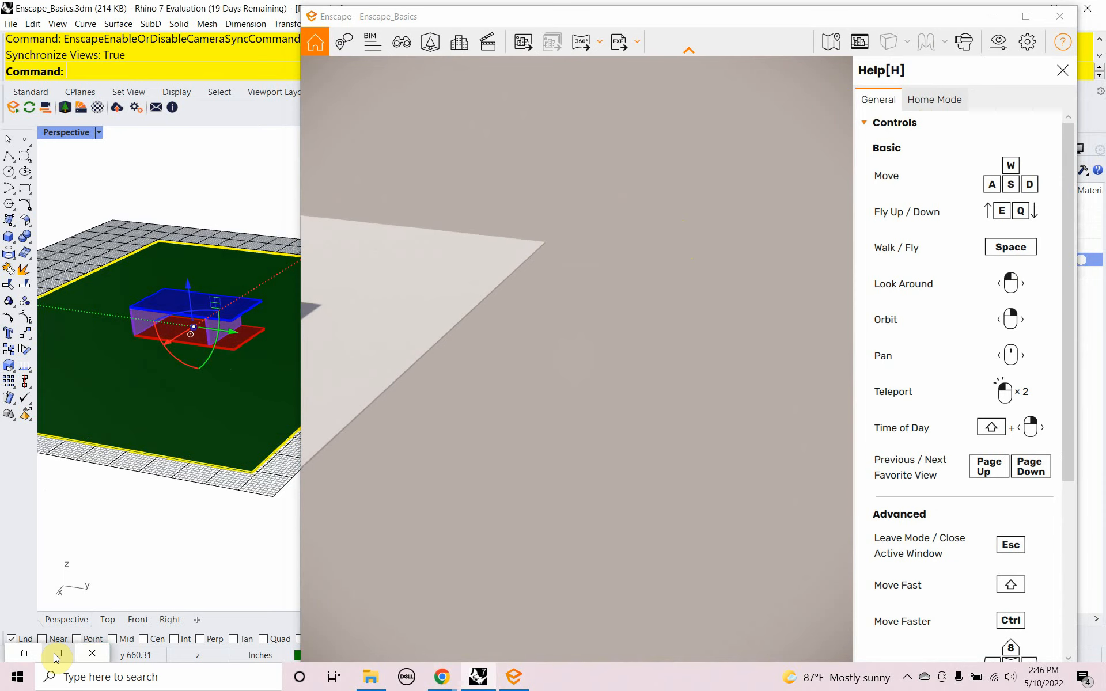
left_click(57, 658)
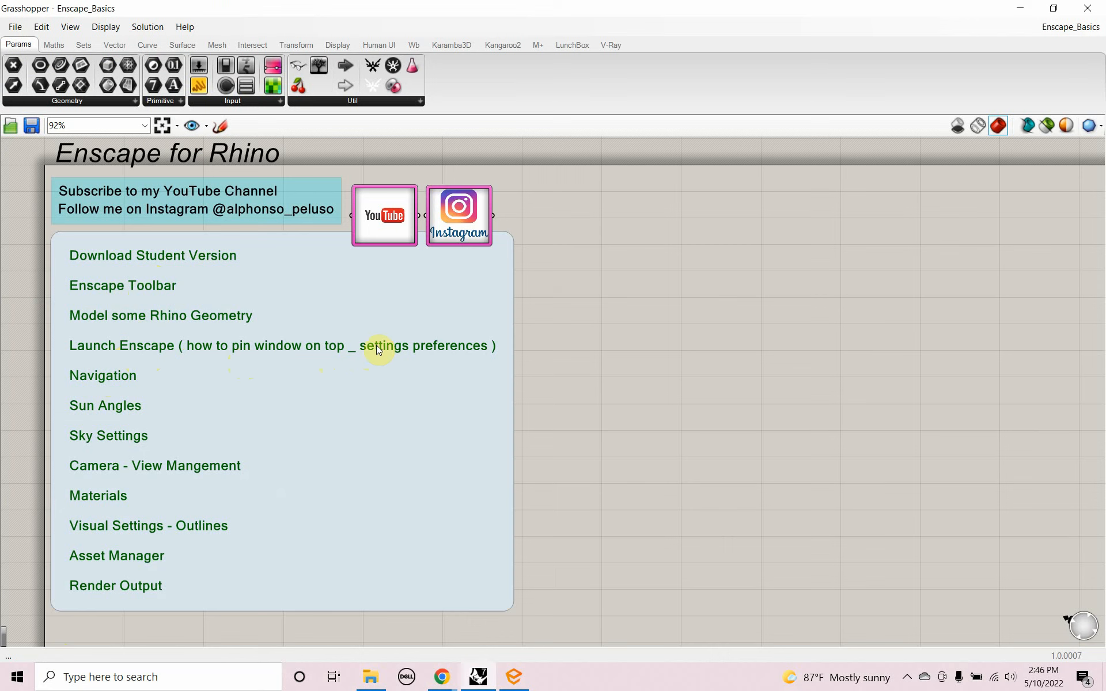
left_click(1019, 8)
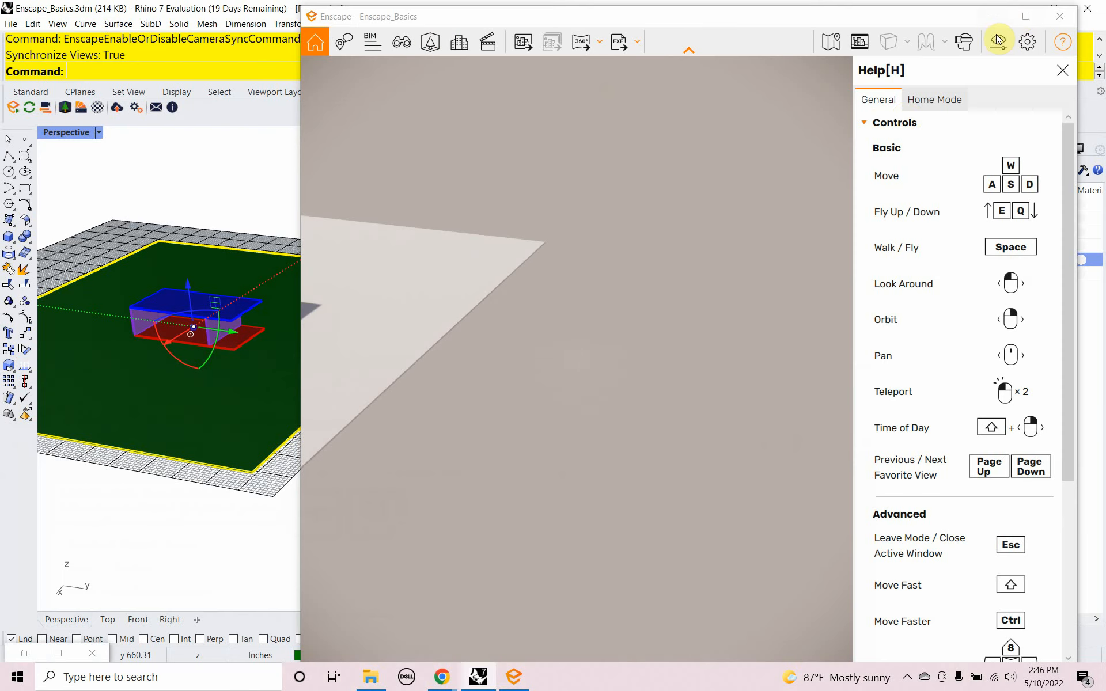
Turn off pinning the Enscape window on top of the host application, and test it by adjusting the Rhino view and returning to Enscape
left_click(1028, 44)
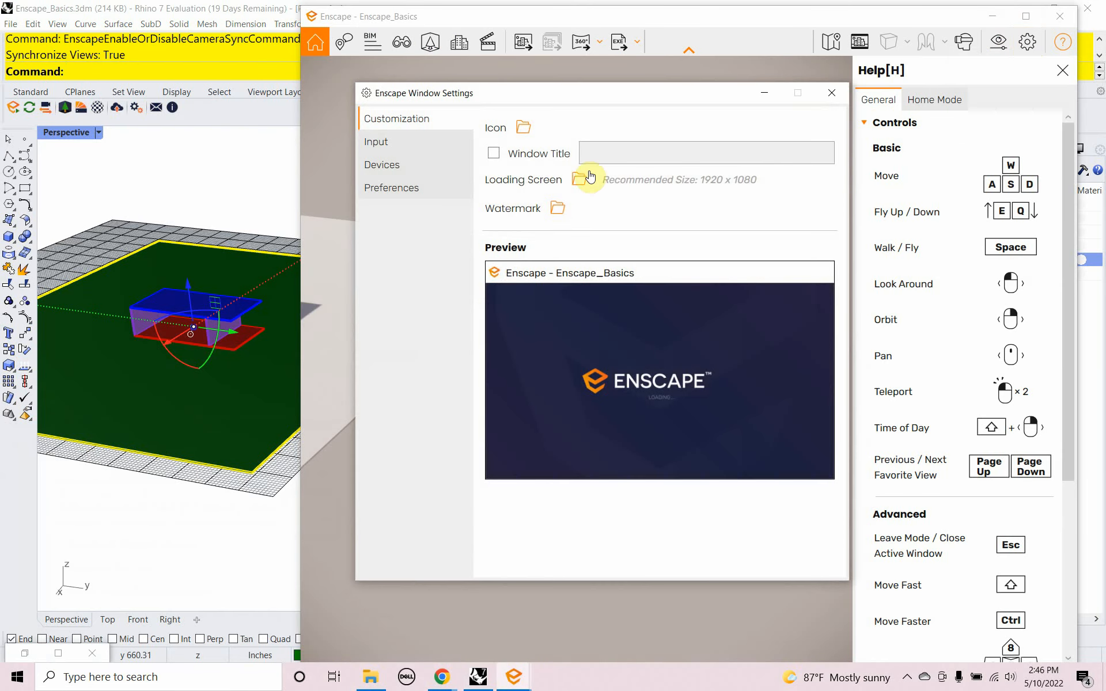
left_click(405, 187)
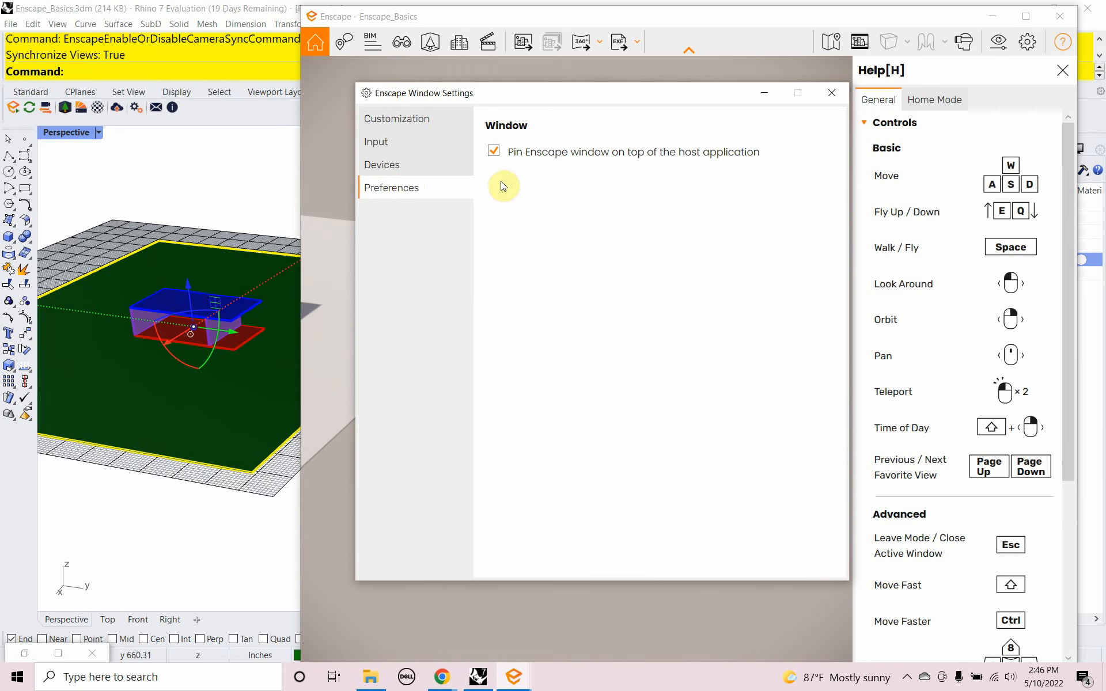
left_click(496, 153)
left_click(832, 93)
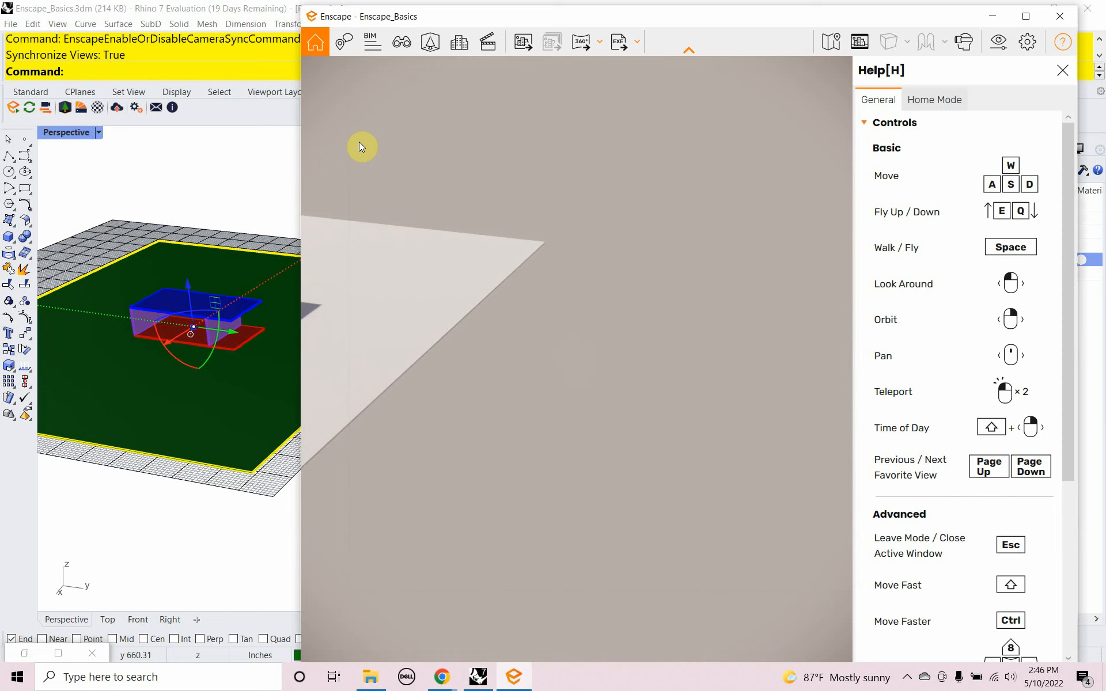
left_click(241, 163)
right_click_drag(242, 166, 507, 264, "shift")
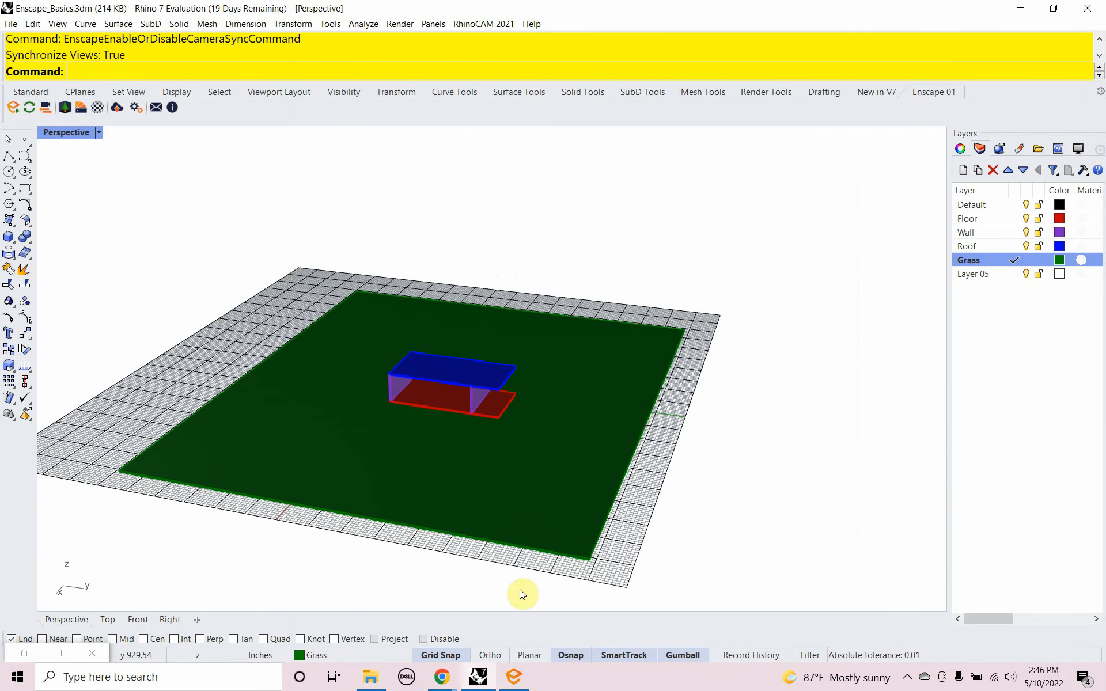
left_click(514, 674)
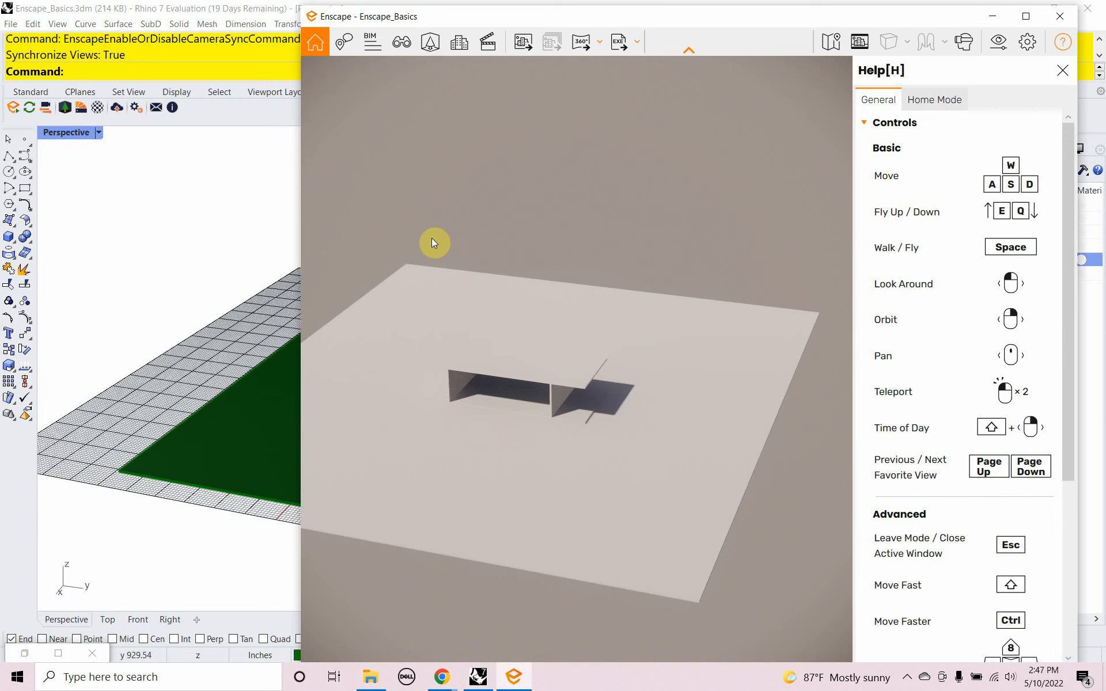
Pin the Enscape window on top of the host application, and test it by orbiting the view in Rhino
left_click(1026, 45)
left_click(417, 183)
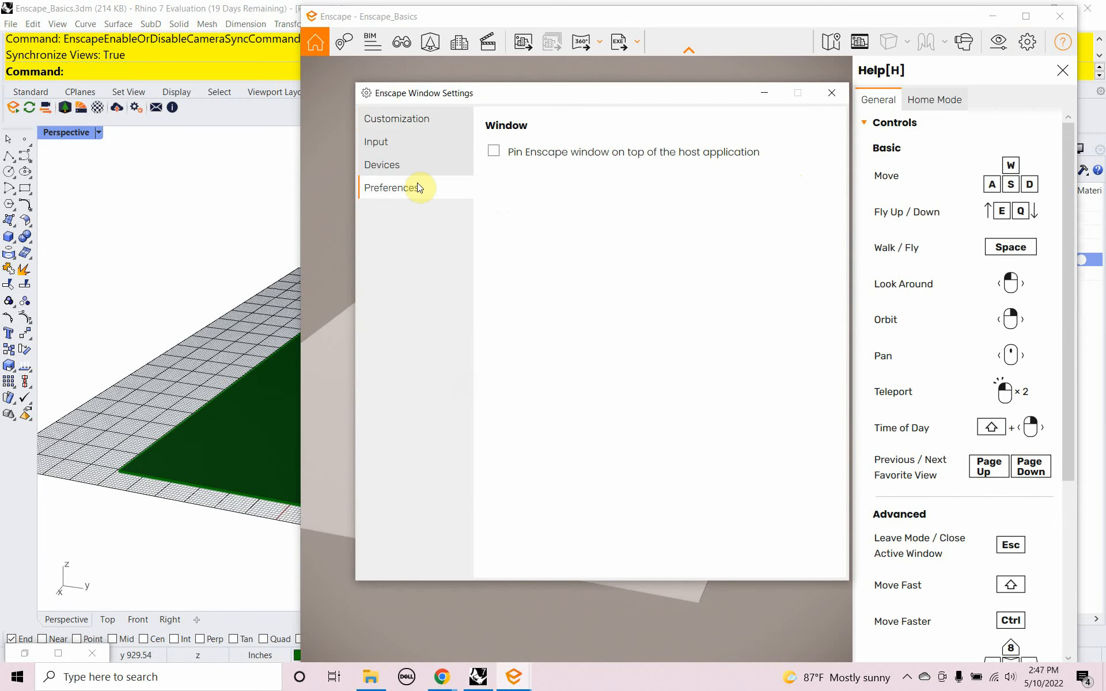
left_click(493, 152)
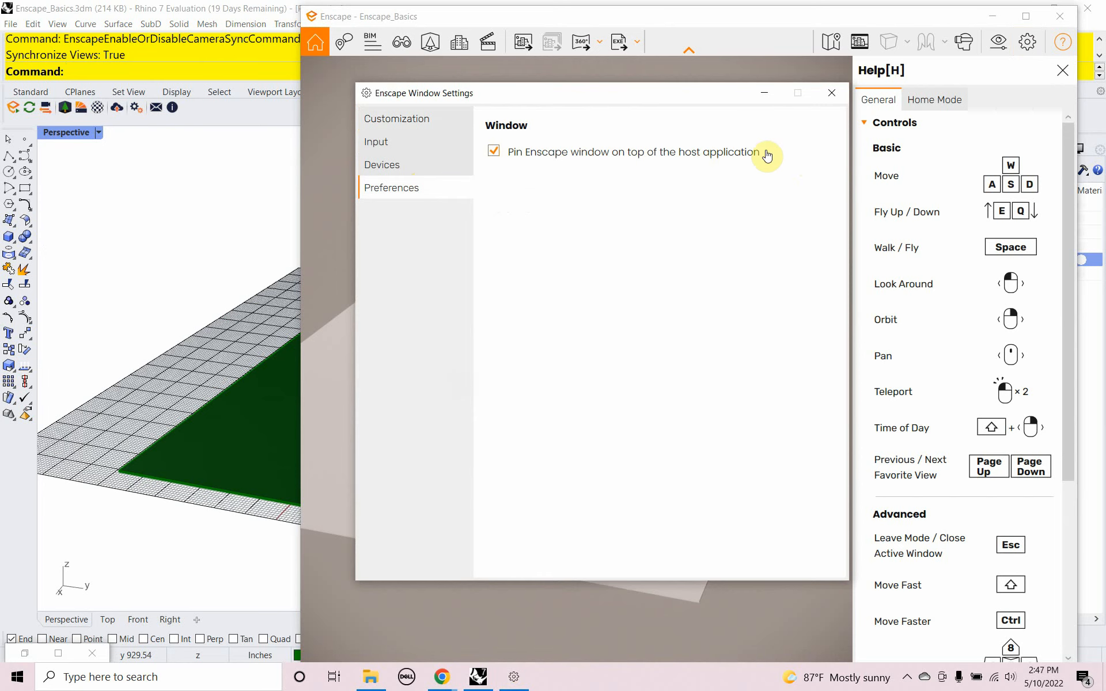
left_click(831, 99)
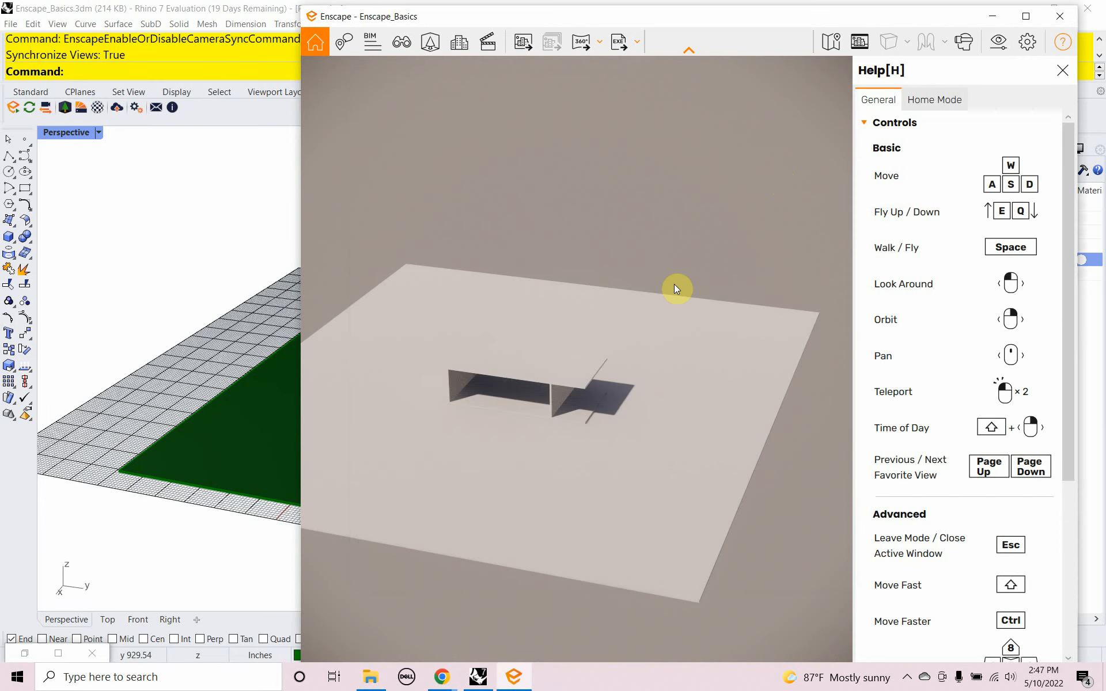
right_click_drag(209, 346, 220, 400)
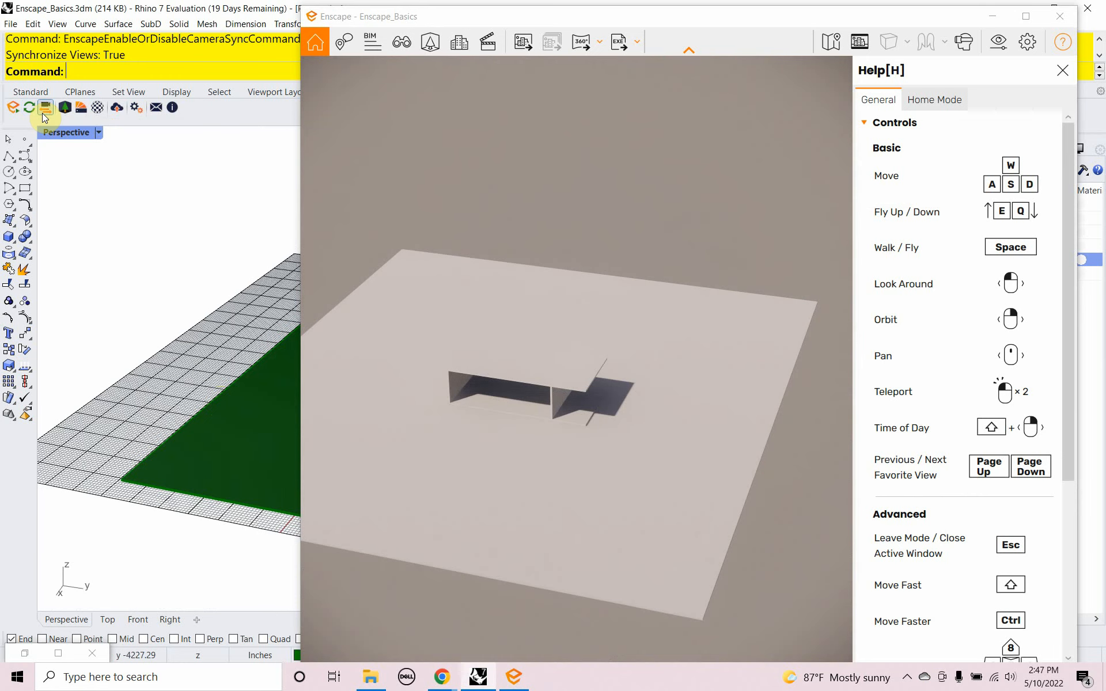
mouse_move(239, 420)
right_mouse_down()
mouse_move(279, 439)
mouse_move(259, 408)
mouse_move(241, 414)
right_mouse_up()
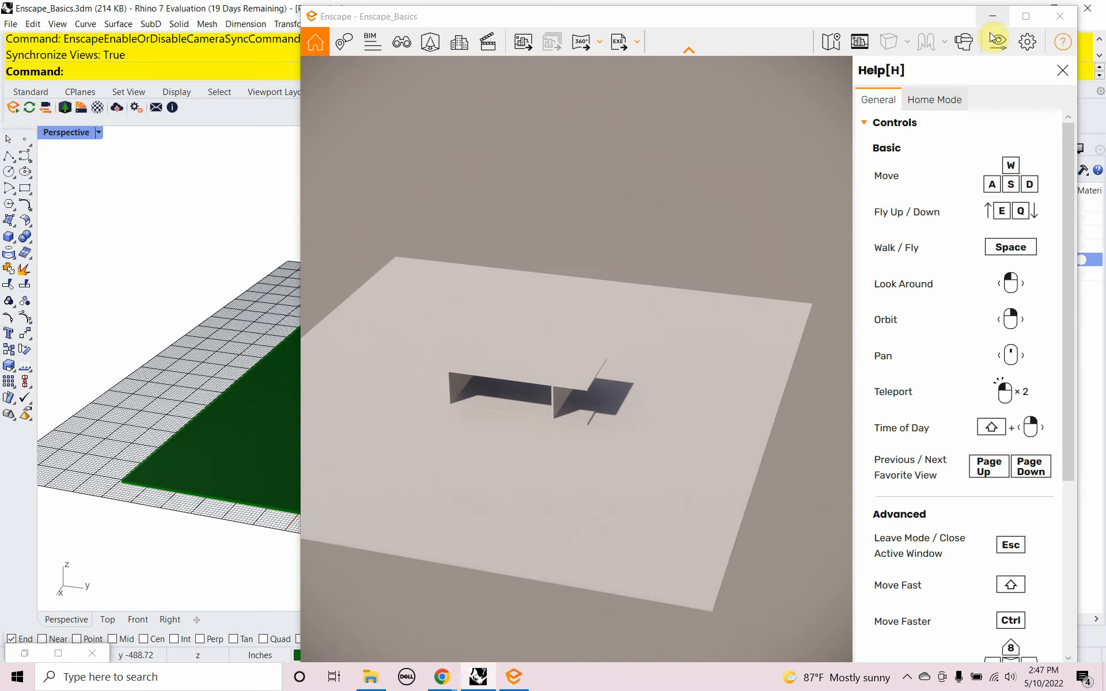
Tile the Rhino and Enscape windows side by side, and frame the pavilion more closely in the Rhino perspective view
left_click_drag(901, 16, 1105, 42)
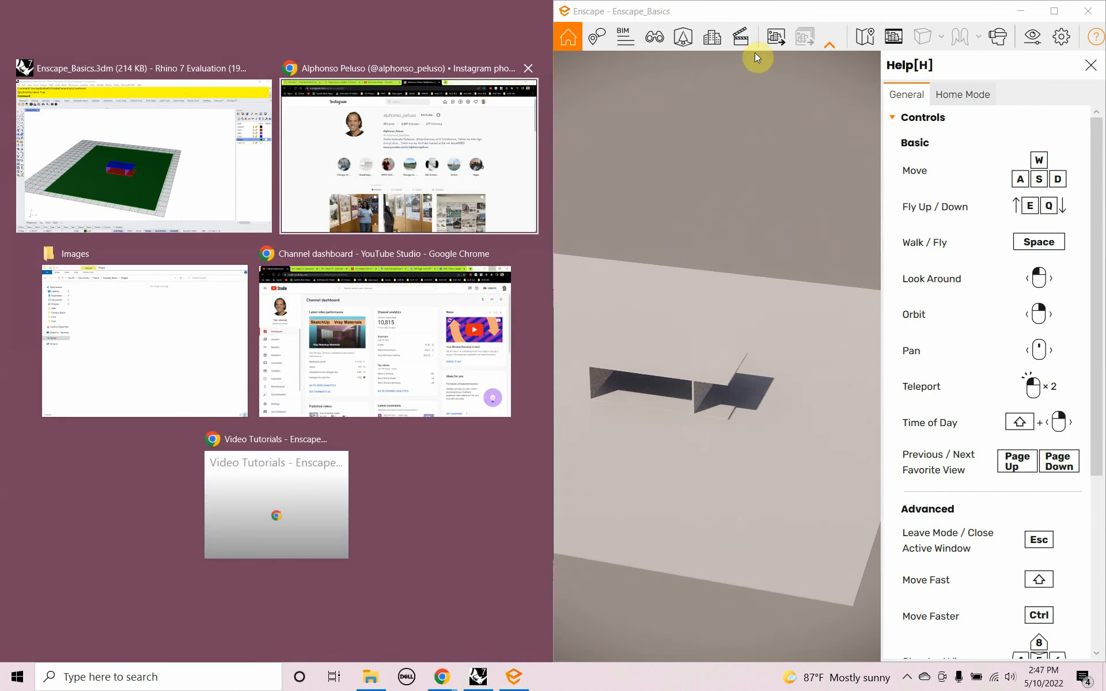
left_click(192, 75)
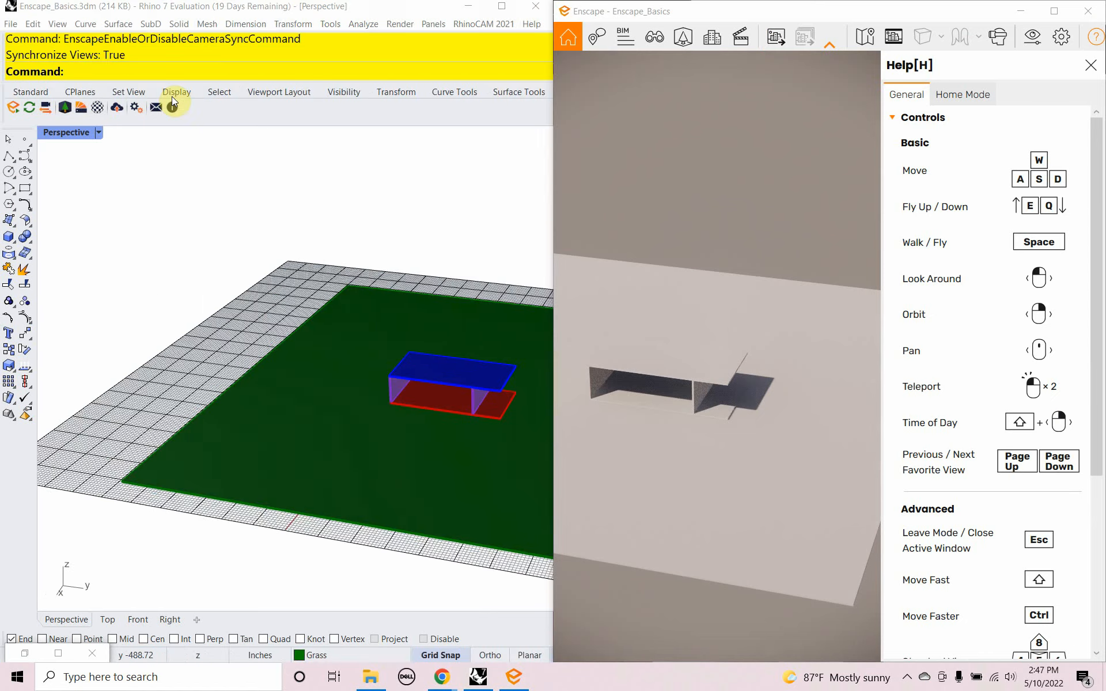
right_click_drag(306, 365, 94, 420)
right_click_drag(67, 399, 223, 432)
scroll(120, 397, "up", 7)
scroll(283, 435, "up", 4)
scroll(237, 463, "down", 5)
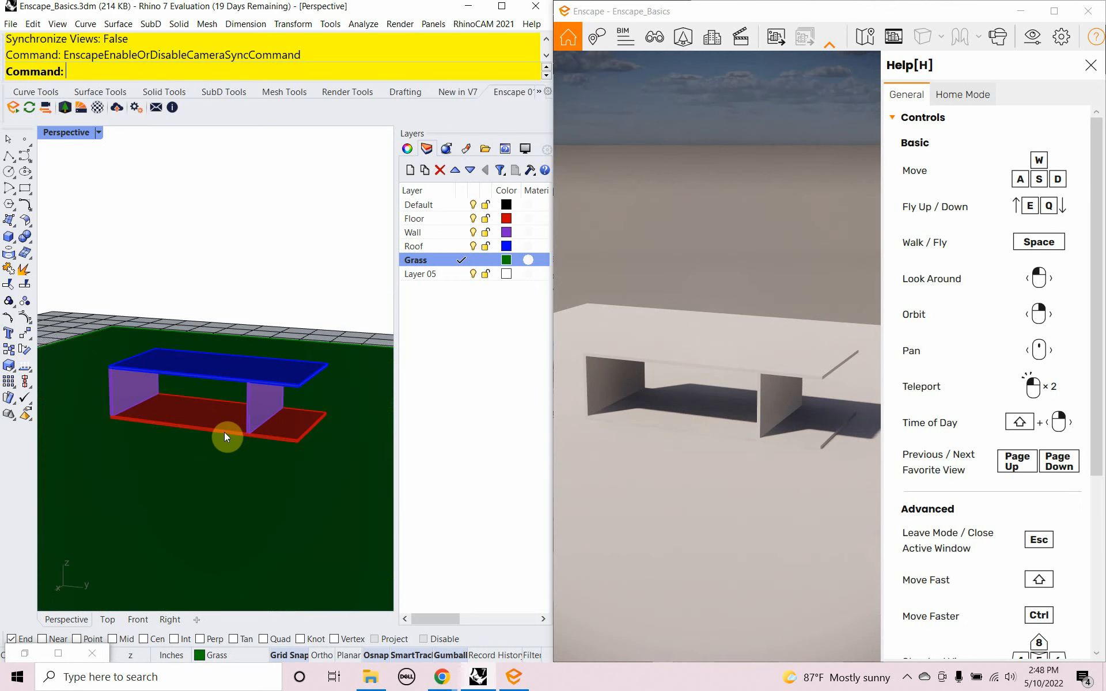
Check the Sun Angles topic in the Grasshopper outline, and shift Enscape's time of day to night and back to daylight
left_click(60, 655)
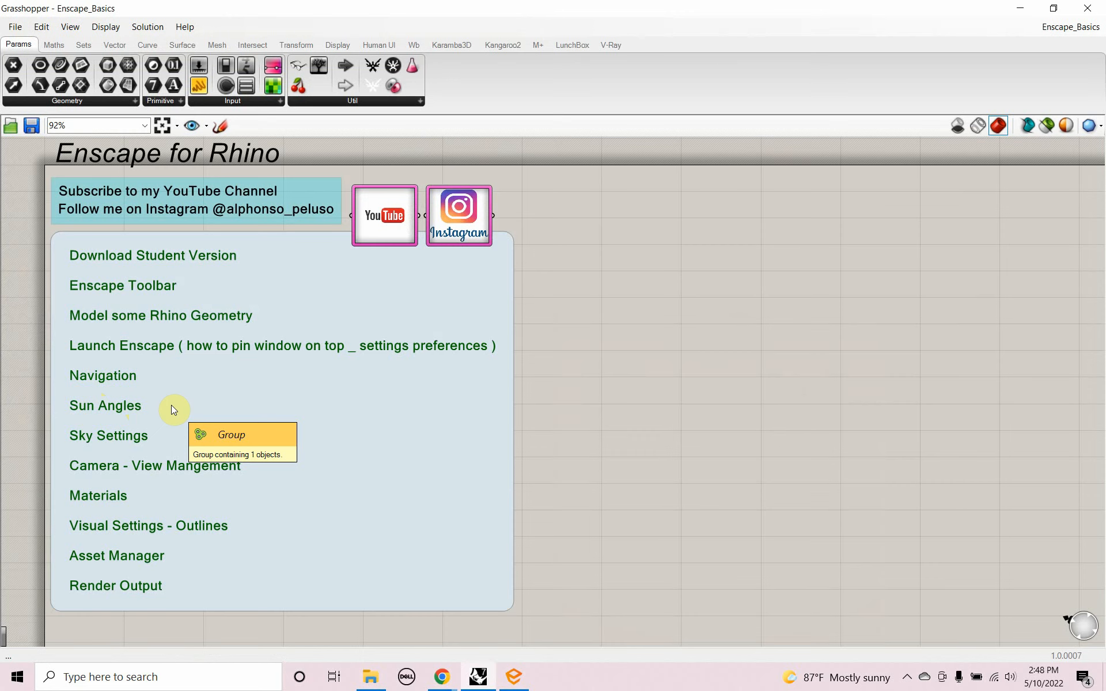
left_click(1025, 8)
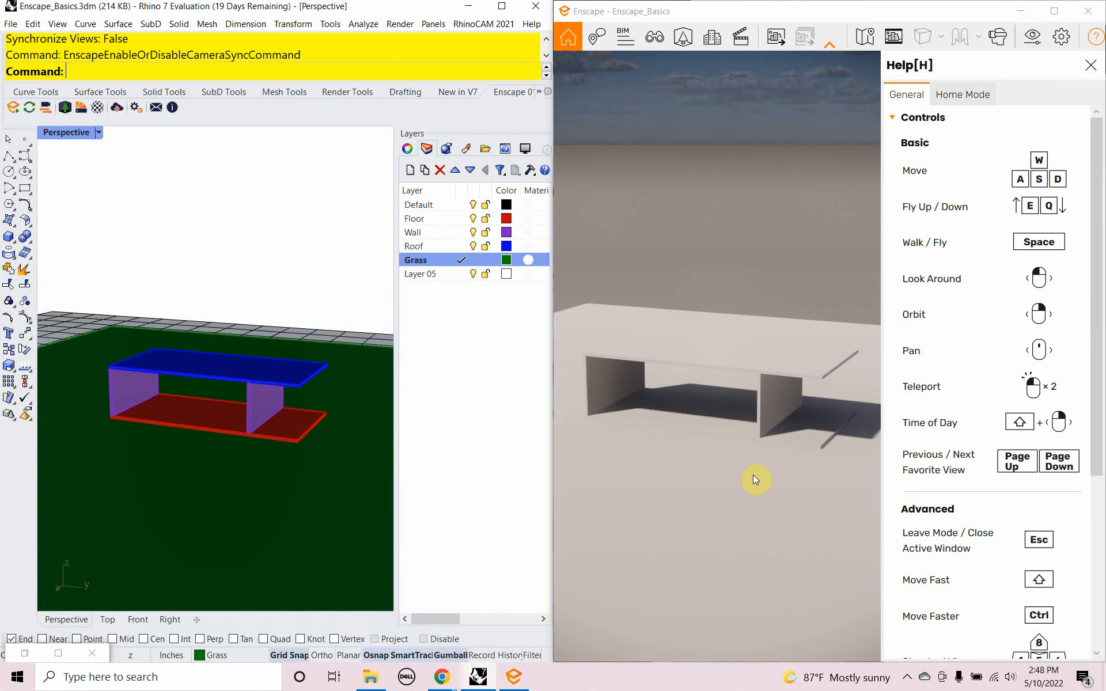
right_click_drag(756, 479, 920, 480, "shift")
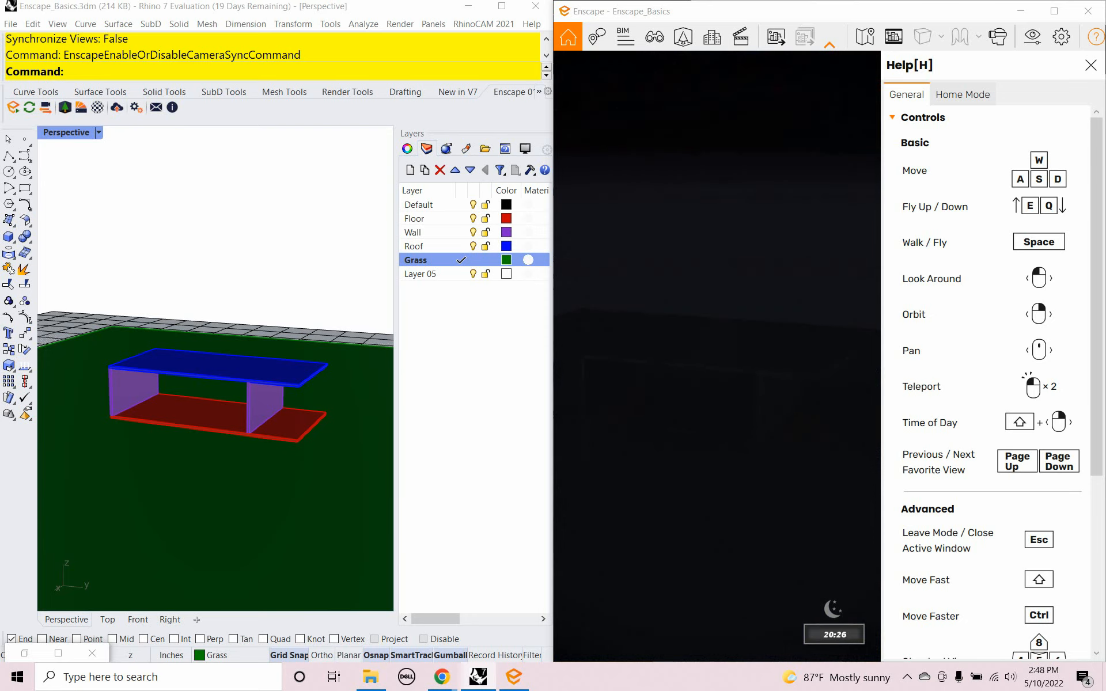
right_click_drag(920, 480, 751, 476, "shift")
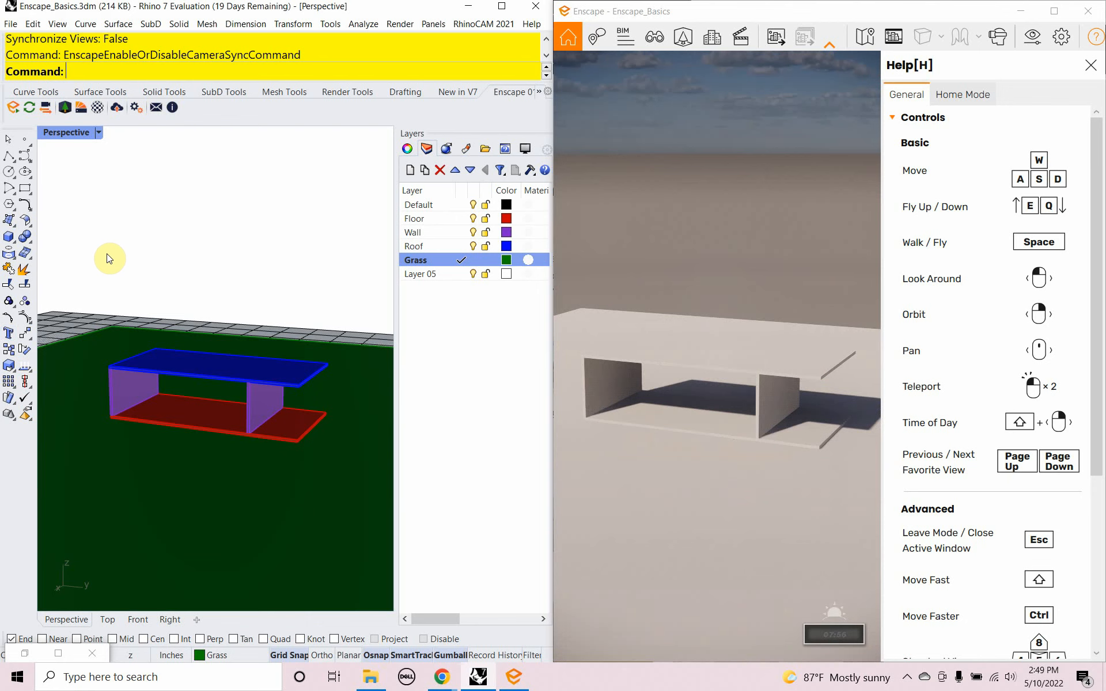
Open Rhino's Sun settings, turn the sun on and enable manual control
scroll(109, 258, "up", 2)
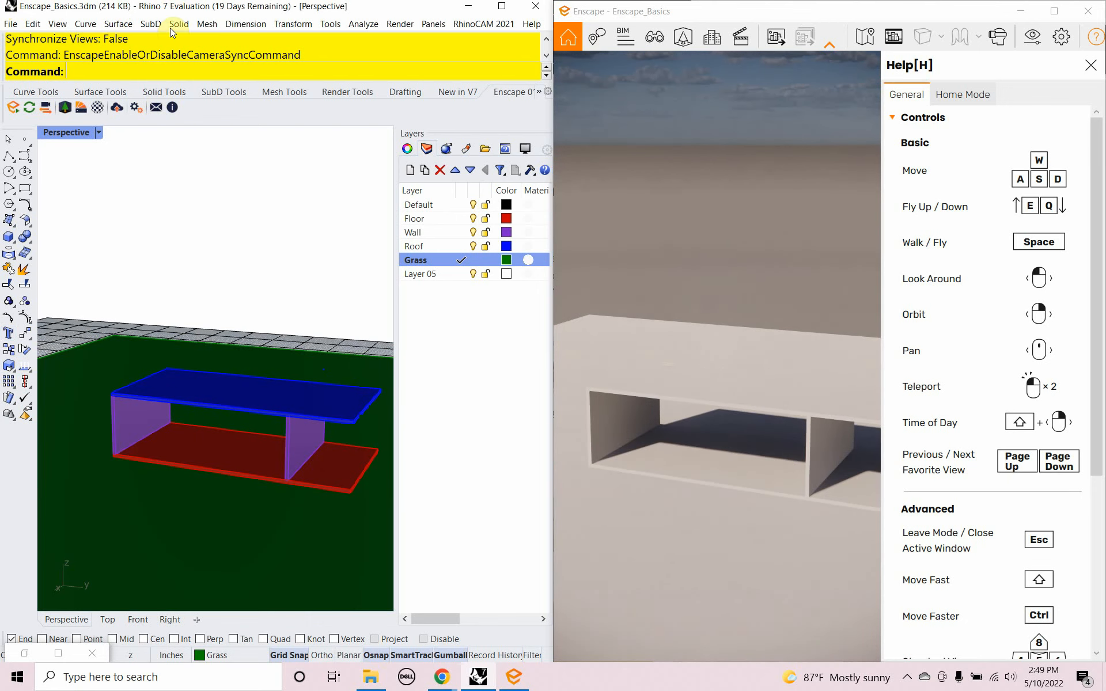
type("un")
key("Return")
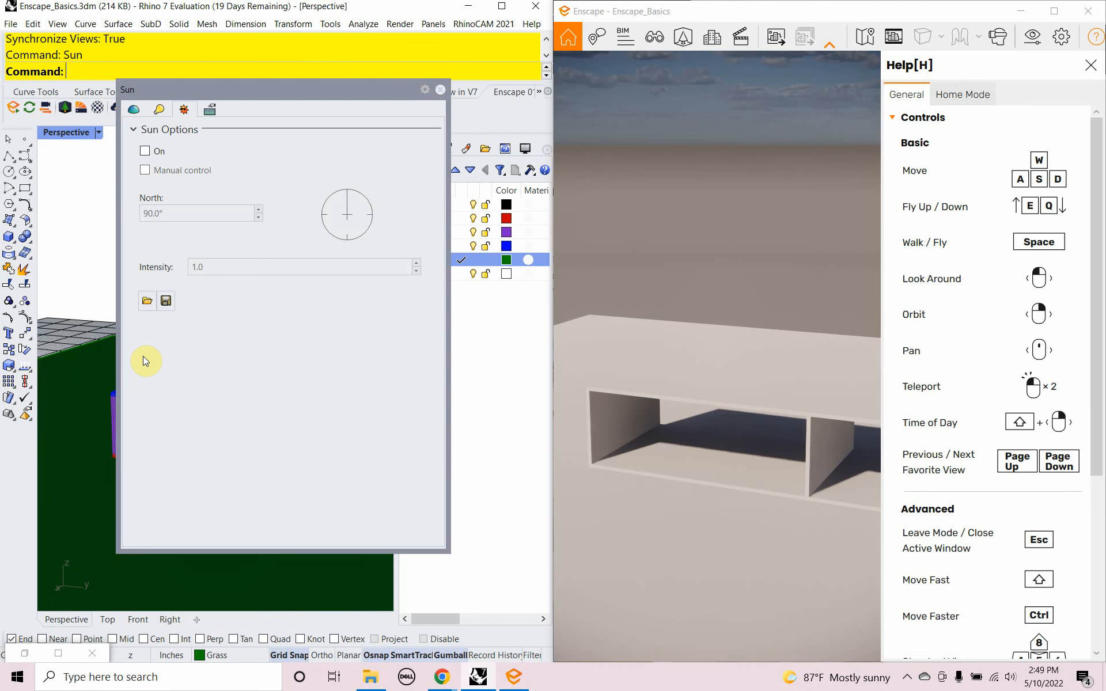
left_click(147, 151)
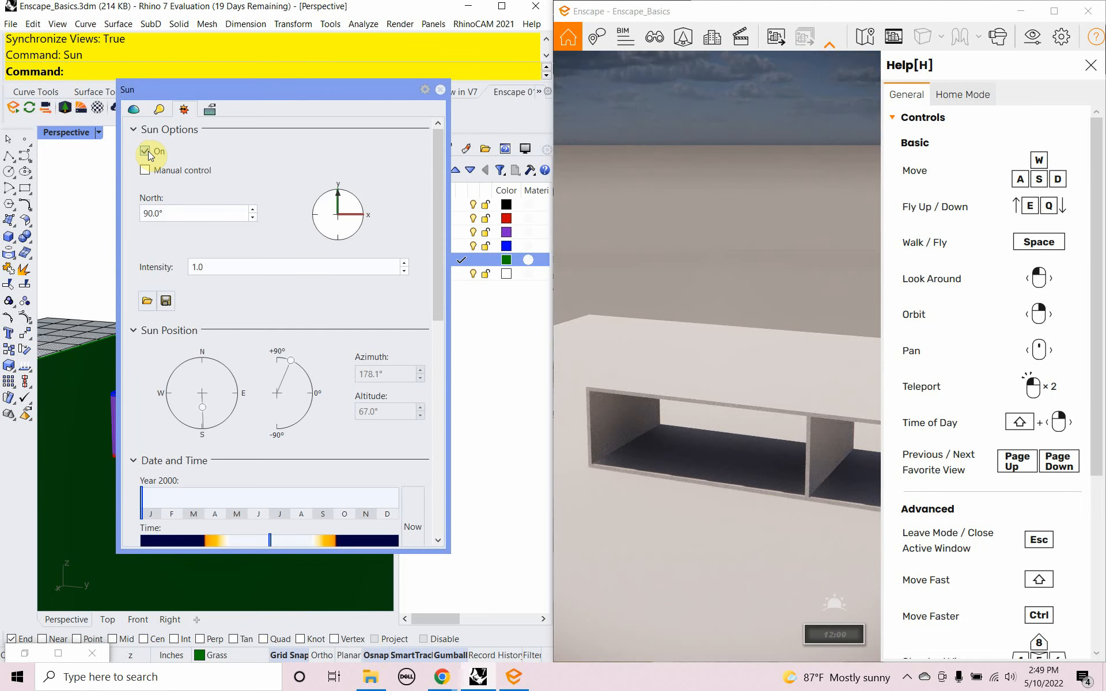
left_click(147, 172)
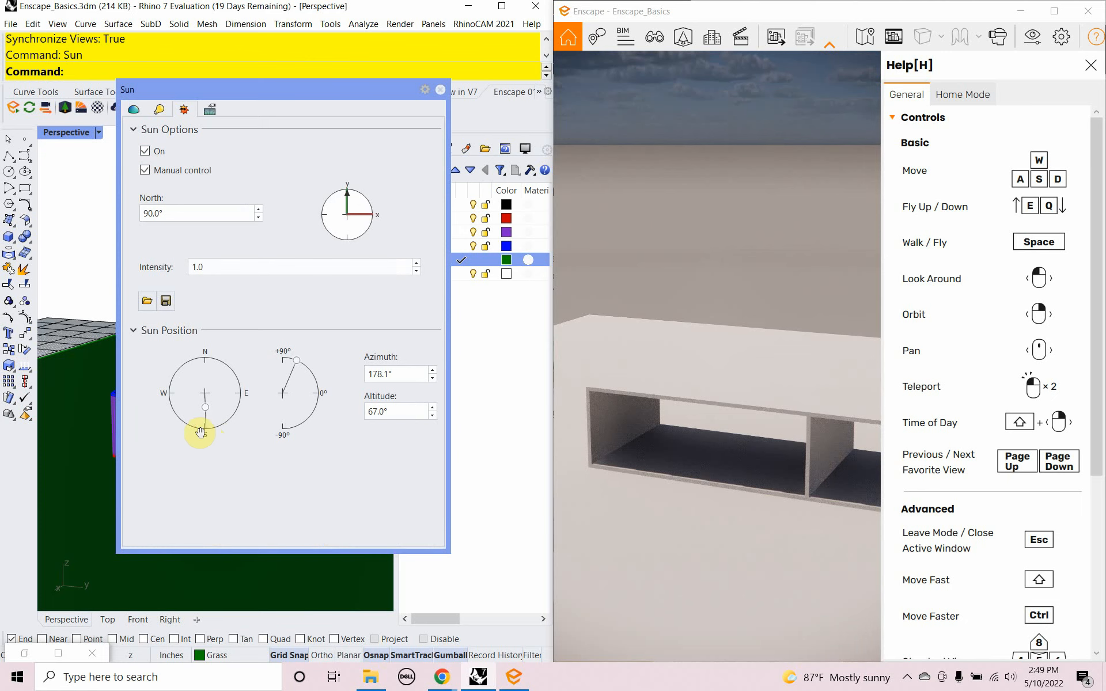
Try different manual sun azimuths and altitudes, including below the horizon and overhead, ending at azimuth 311.9° and altitude 51.7°
left_click_drag(200, 433, 300, 442)
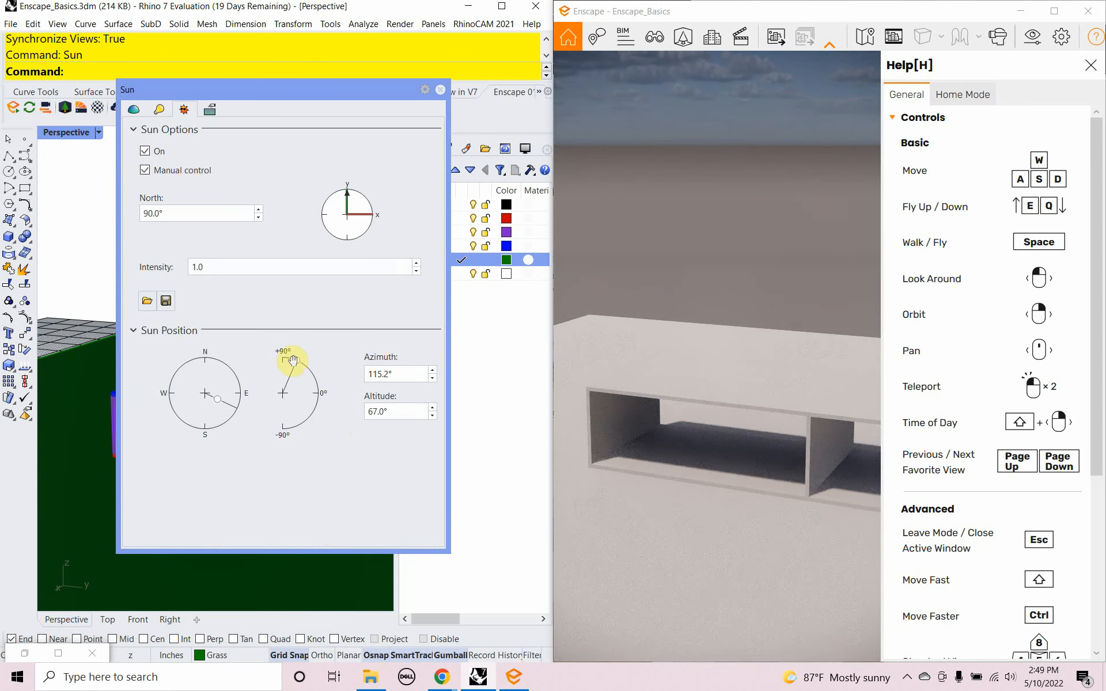
left_click_drag(293, 358, 322, 405)
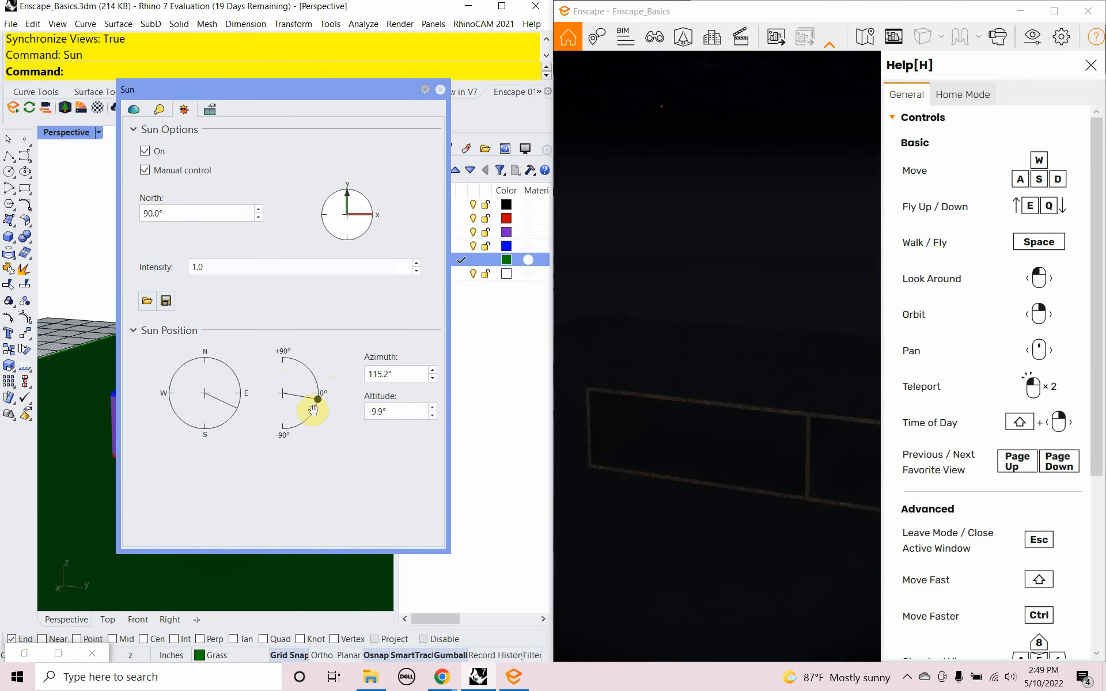
left_click_drag(232, 413, 154, 352)
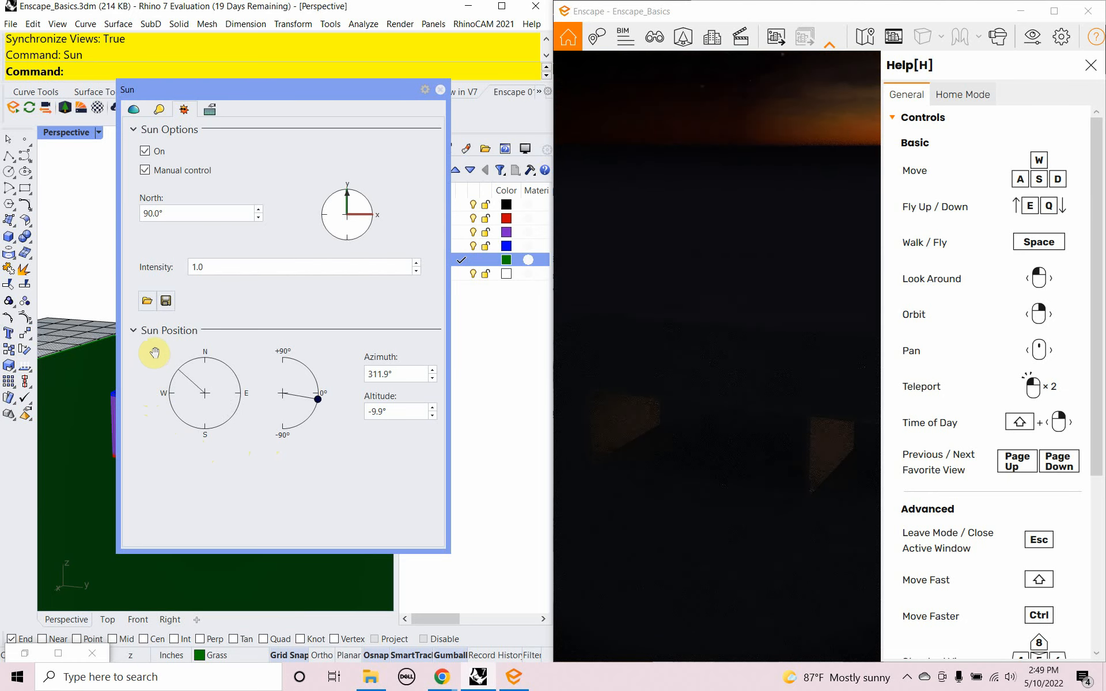
left_click_drag(318, 404, 282, 303)
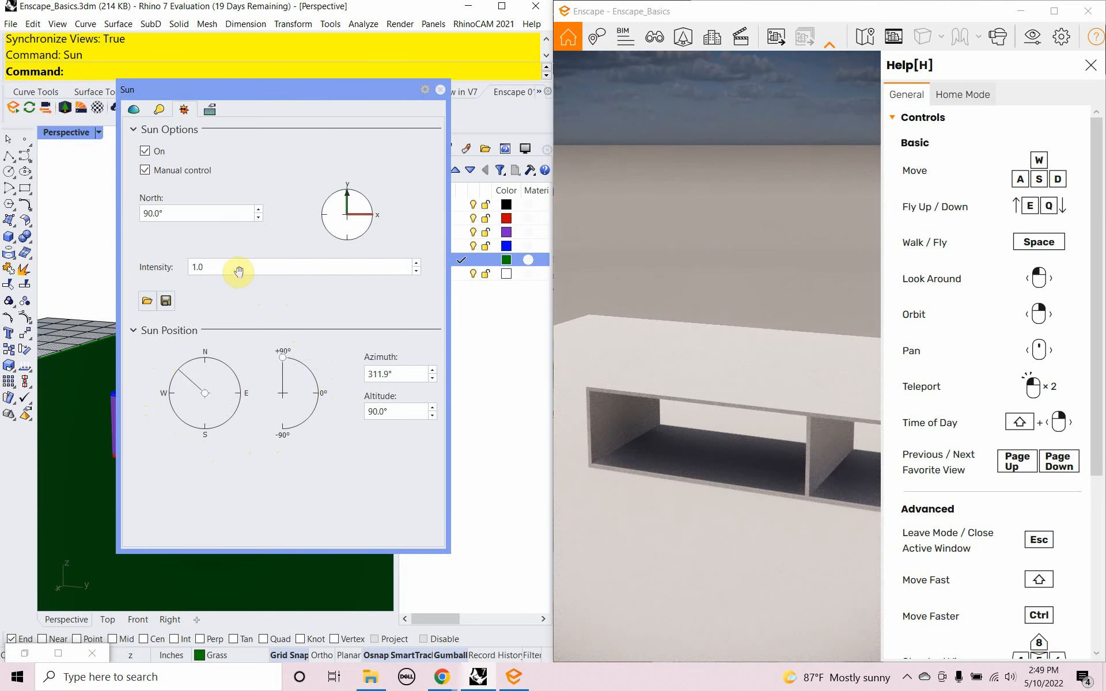
left_click_drag(283, 357, 305, 361)
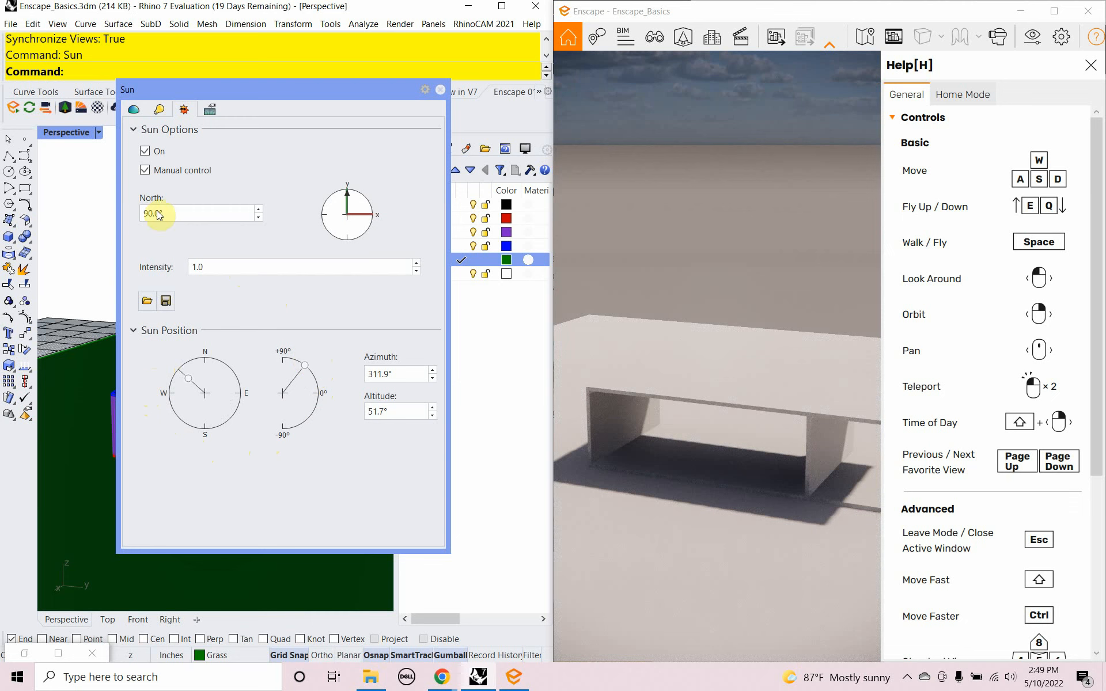
Turn off manual control and the Rhino sun, close the Sun settings, and set Enscape's time of day to about 09:23
left_click(145, 171)
left_click(144, 152)
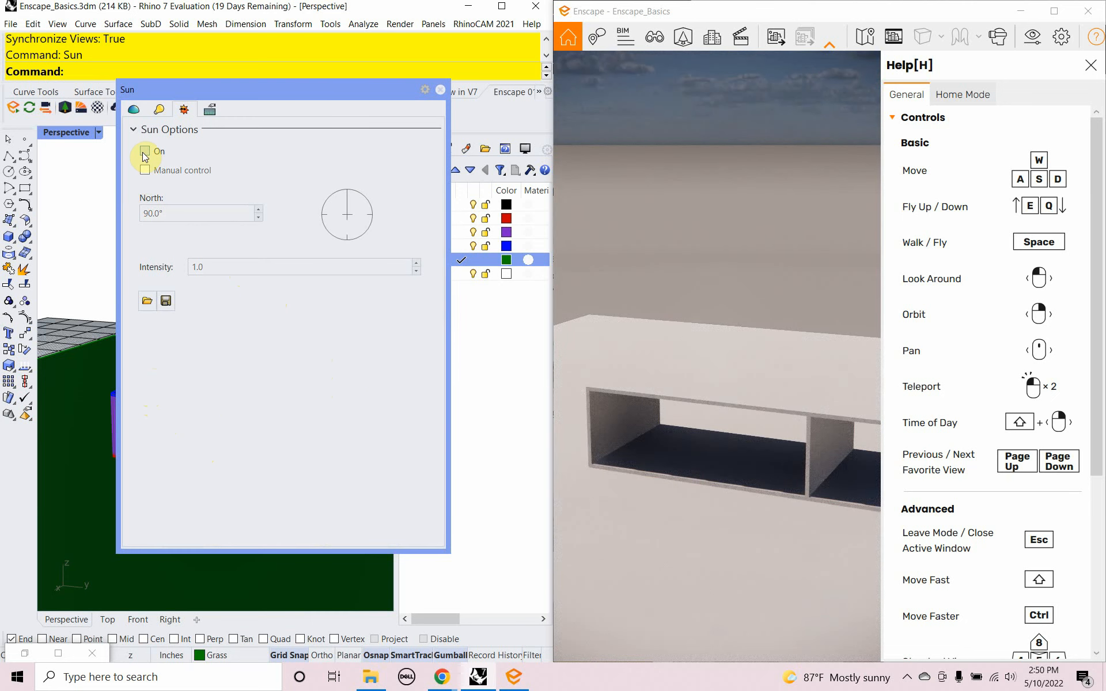
left_click(441, 90)
mouse_move(649, 506)
right_mouse_down("shift")
mouse_move(677, 507)
mouse_move(628, 507)
right_mouse_up("shift")
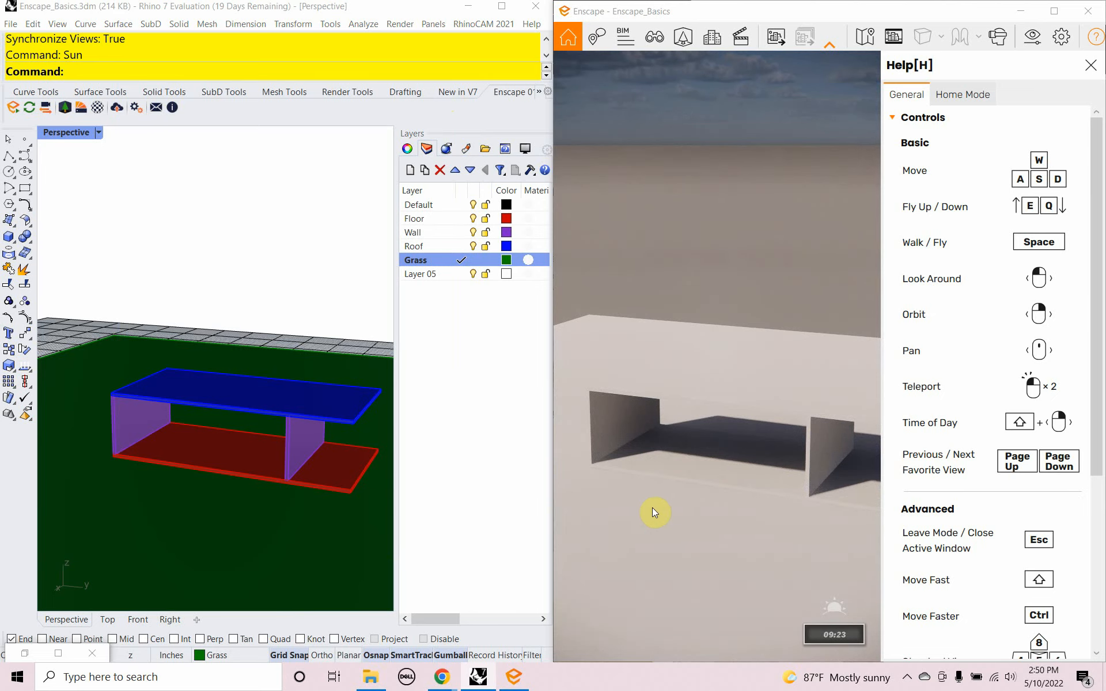
Return to the Grasshopper outline to check the Sky Settings topic
left_click(410, 552)
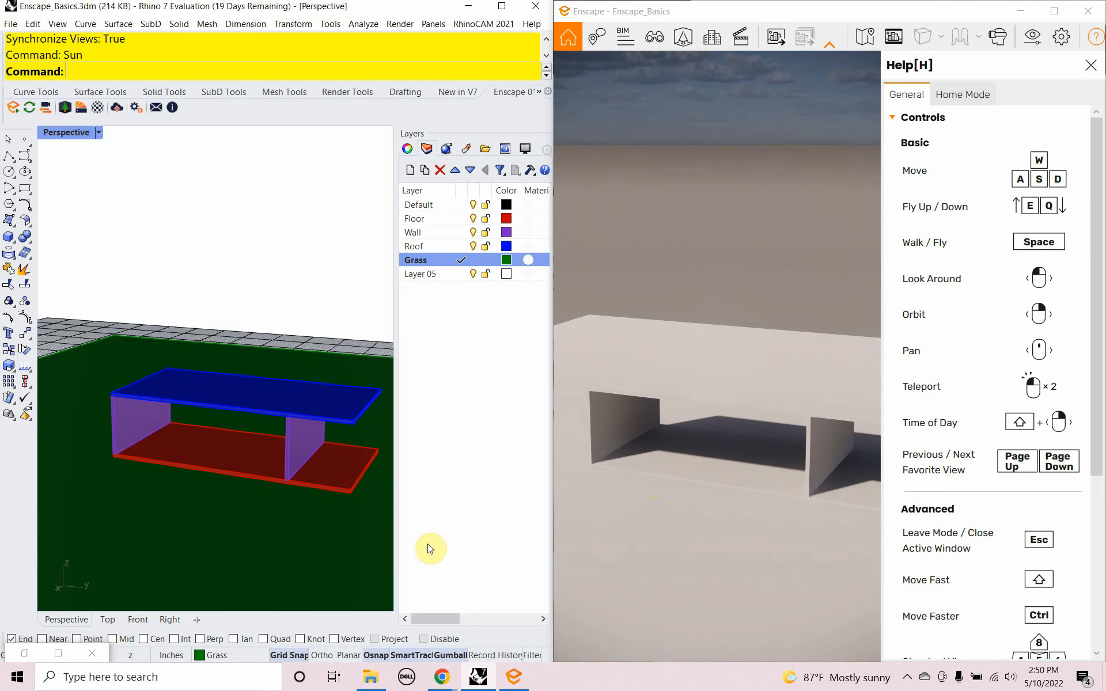
left_click(59, 654)
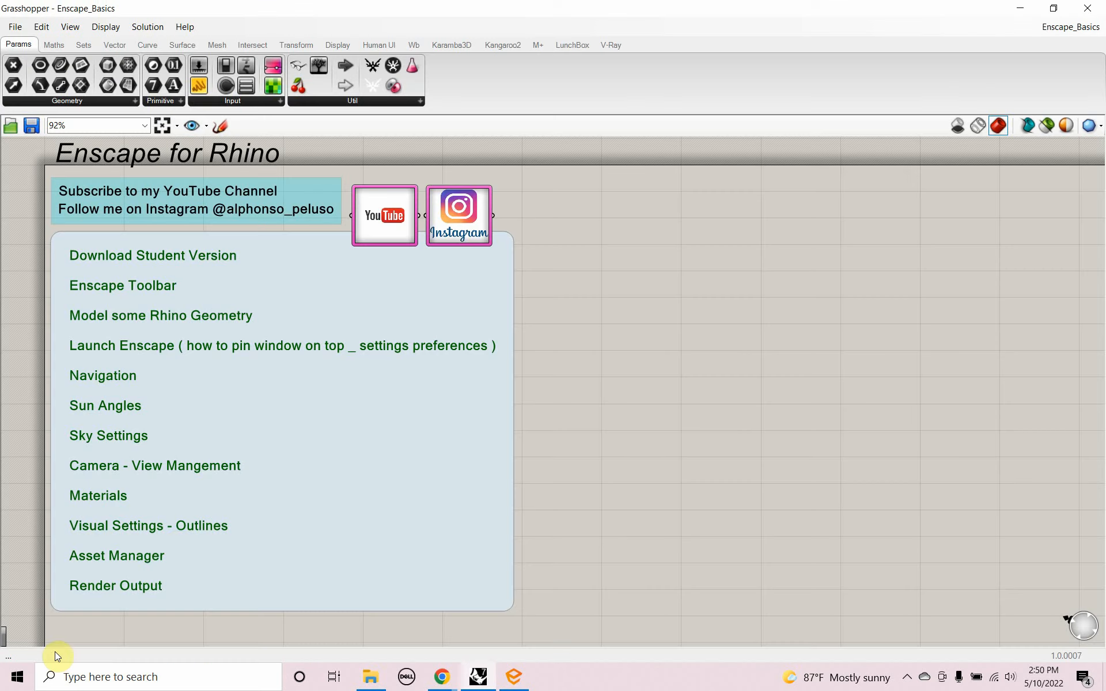
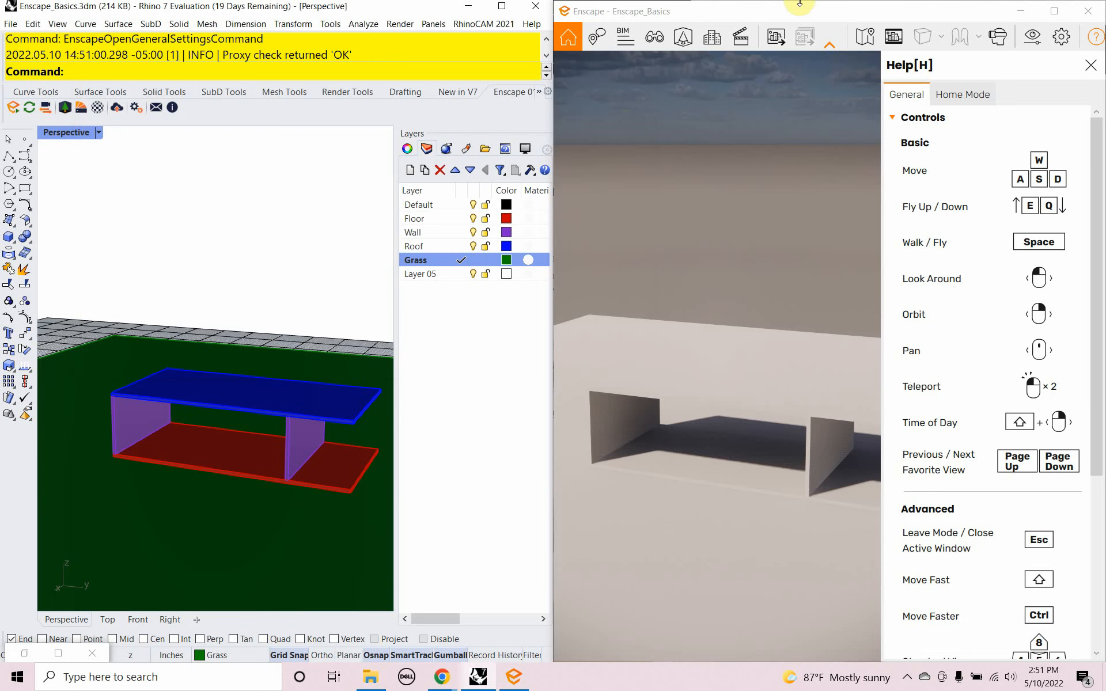
Open Enscape's Sky visual settings clear of the render, and set the cloud density and variety to 0 %
left_click(1025, 33)
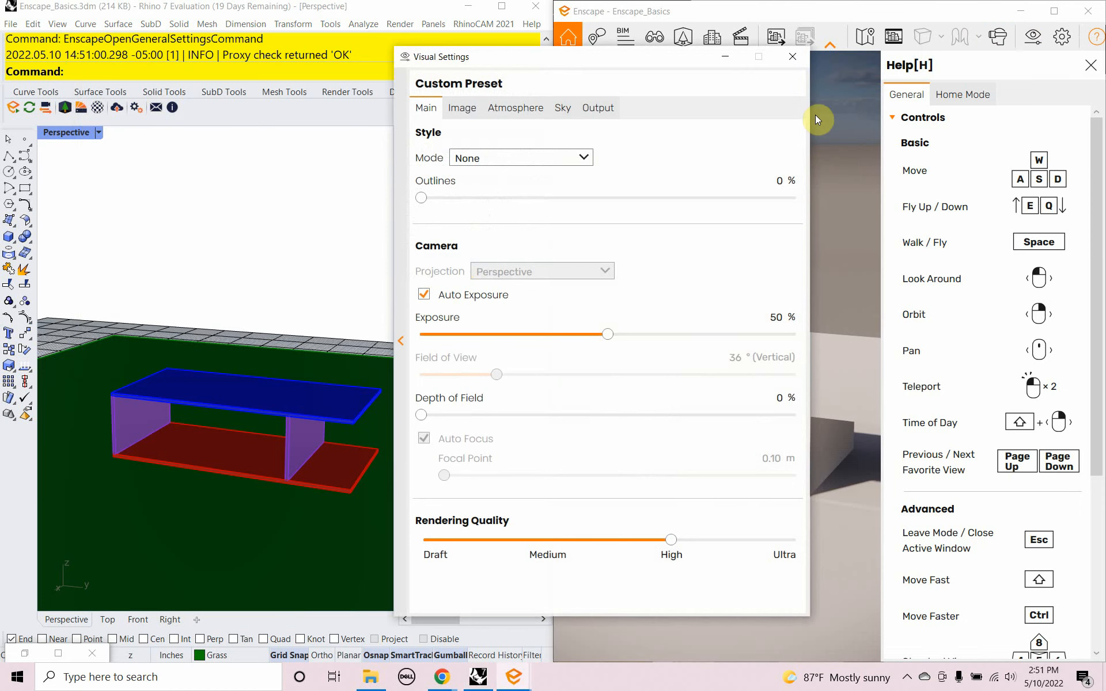
left_click(567, 115)
left_click_drag(552, 68, 238, 45)
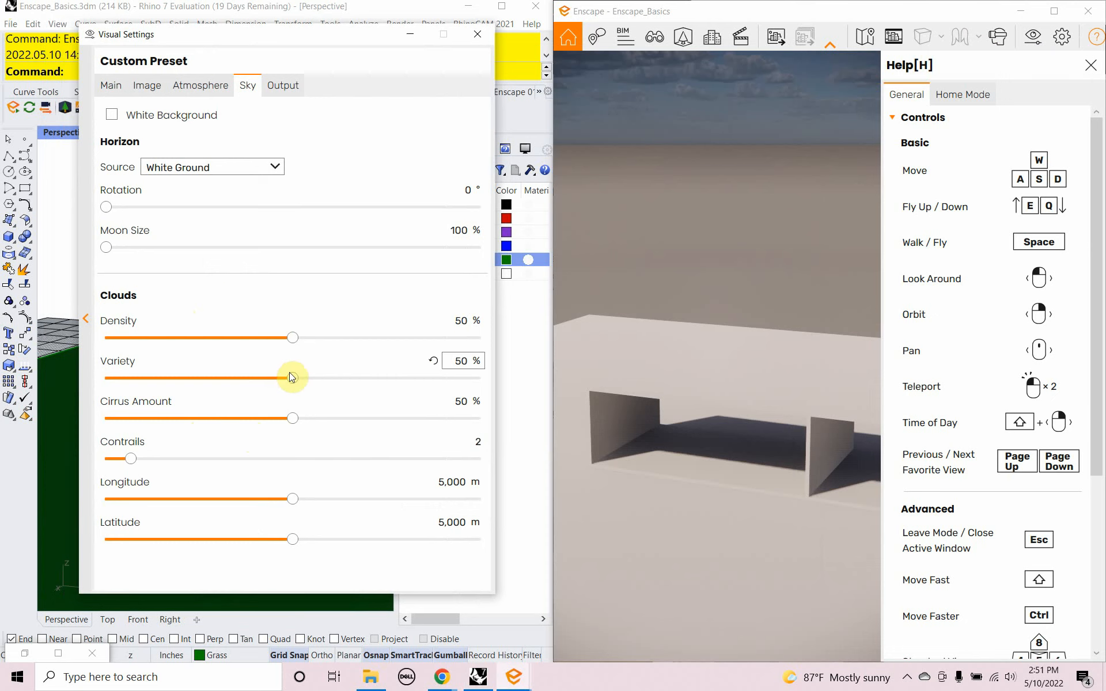
left_click_drag(292, 340, 110, 345)
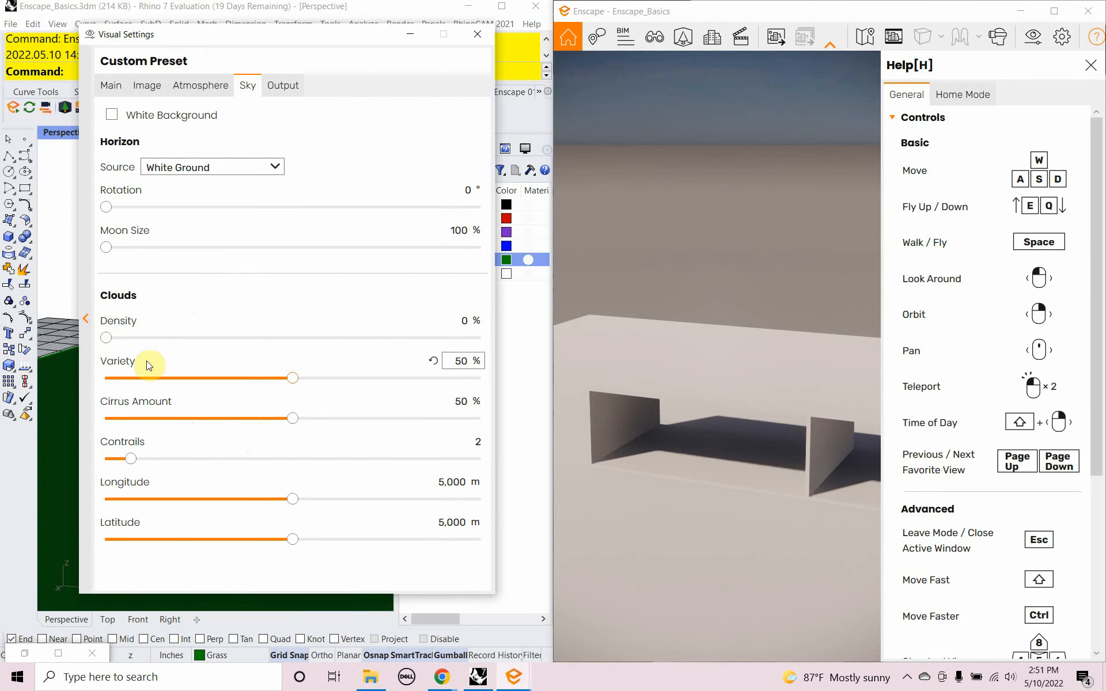
left_click_drag(293, 379, 101, 374)
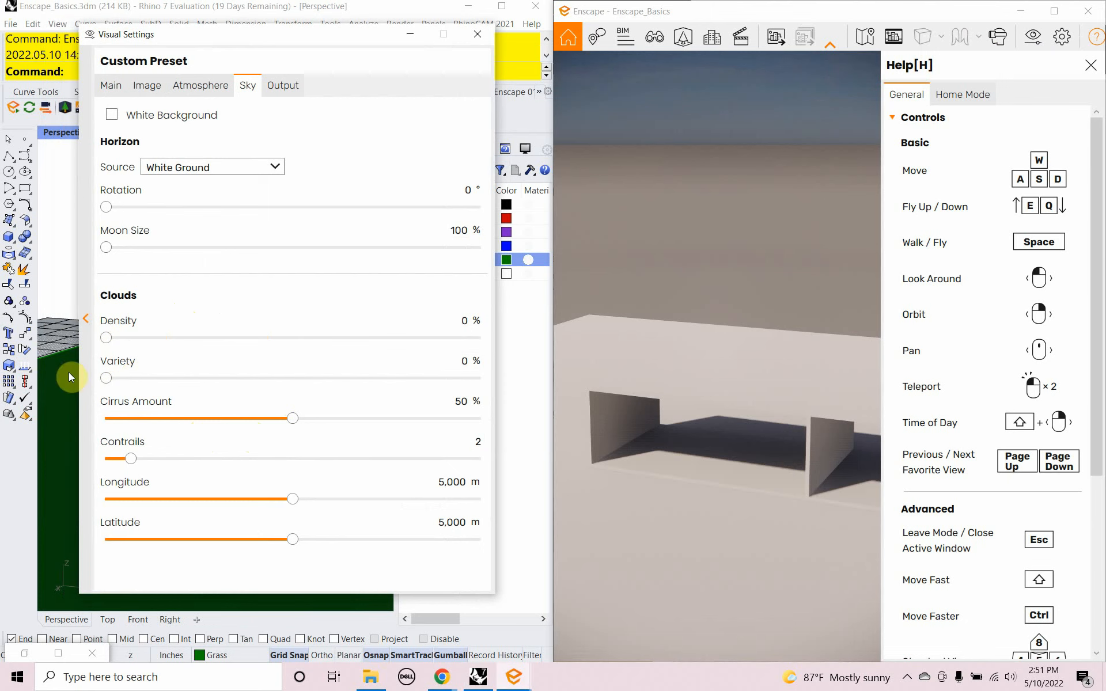
Set the cloud cirrus amount to 0 %, check the sky in the render, and close the visual settings
left_click_drag(288, 419, 101, 414)
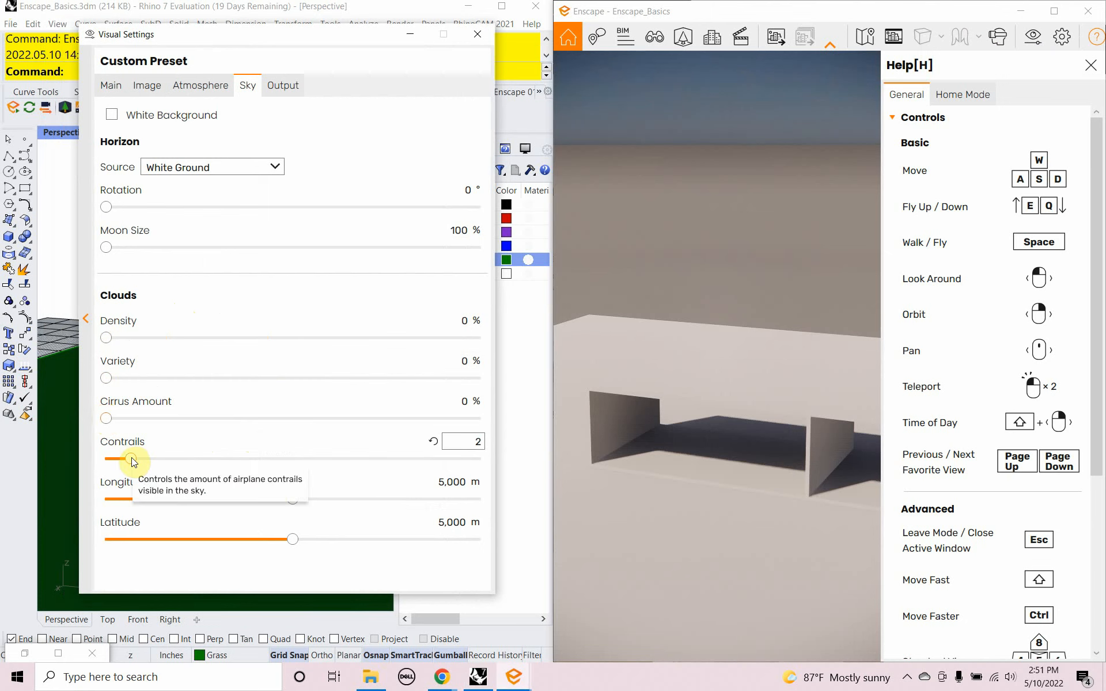
mouse_move(132, 461)
left_mouse_down()
mouse_move(280, 458)
mouse_move(130, 454)
left_mouse_up()
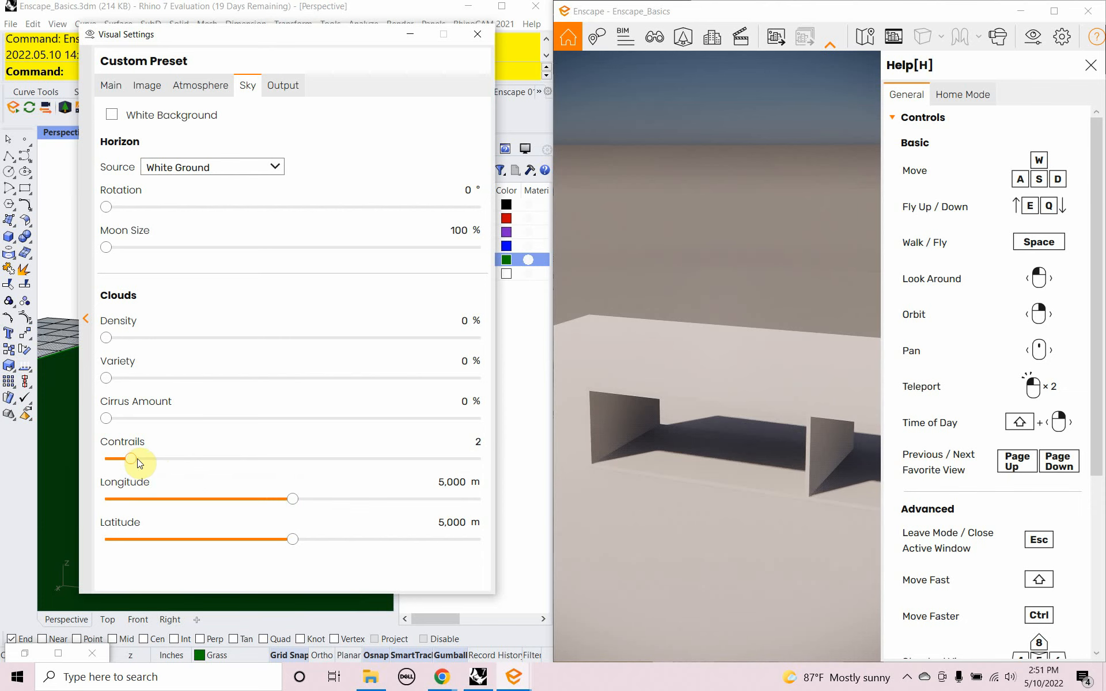
left_click(509, 426)
right_click_drag(657, 388, 657, 273)
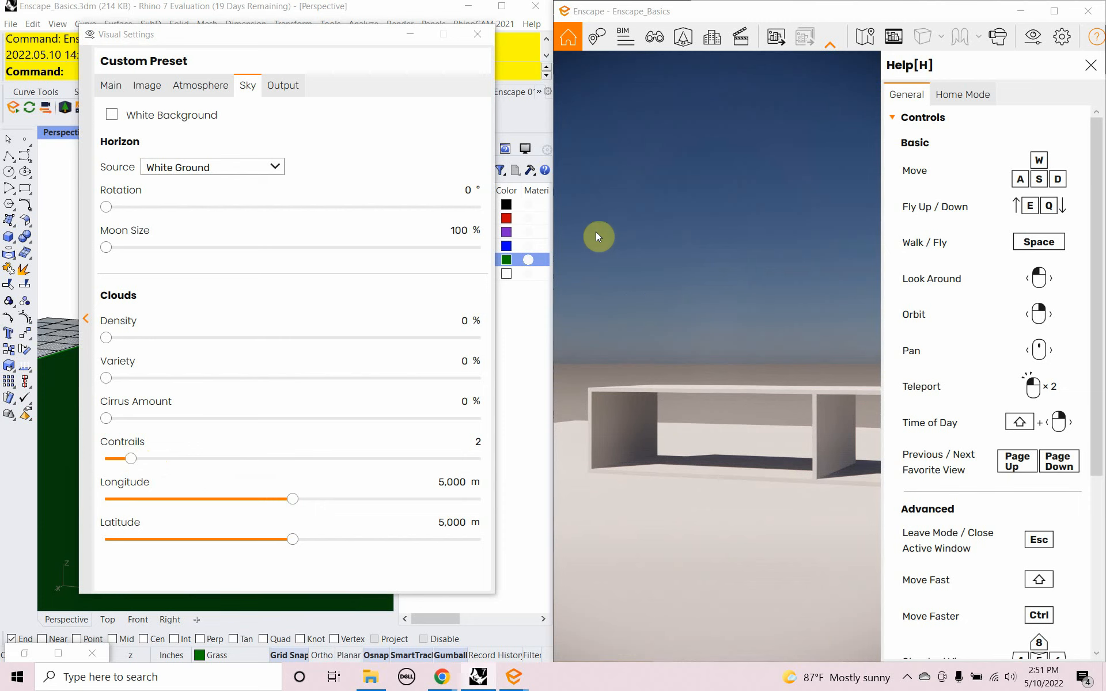
left_click(471, 37)
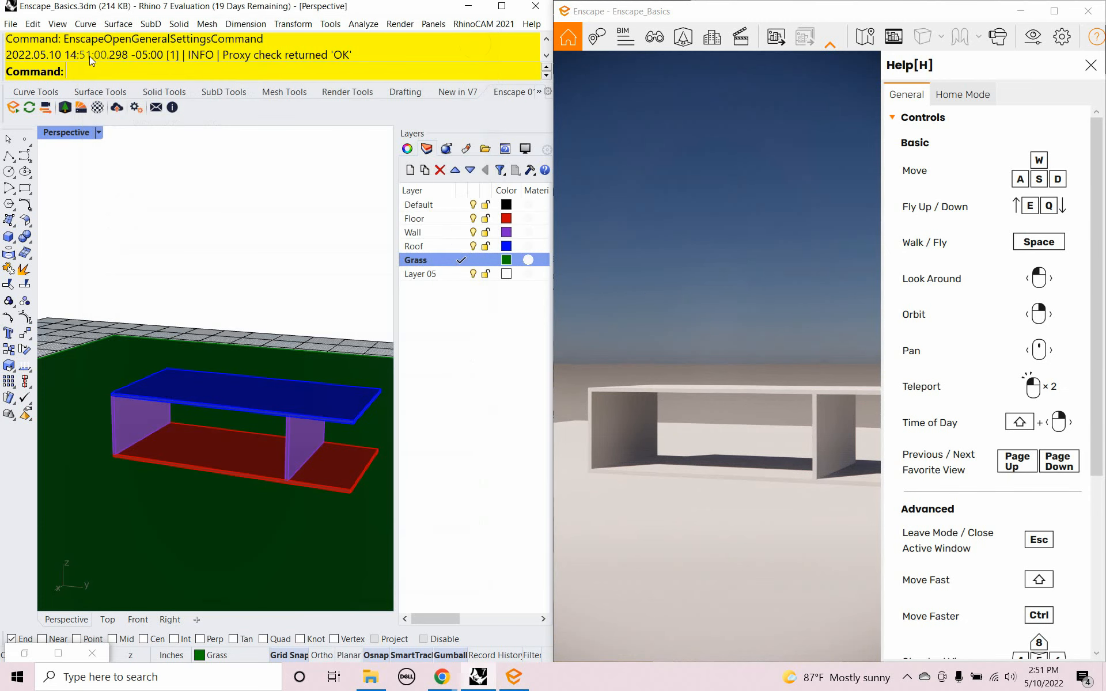
Save the Rhino file and close the Enscape render window, leaving Rhino maximized
left_click(10, 24)
left_click(19, 80)
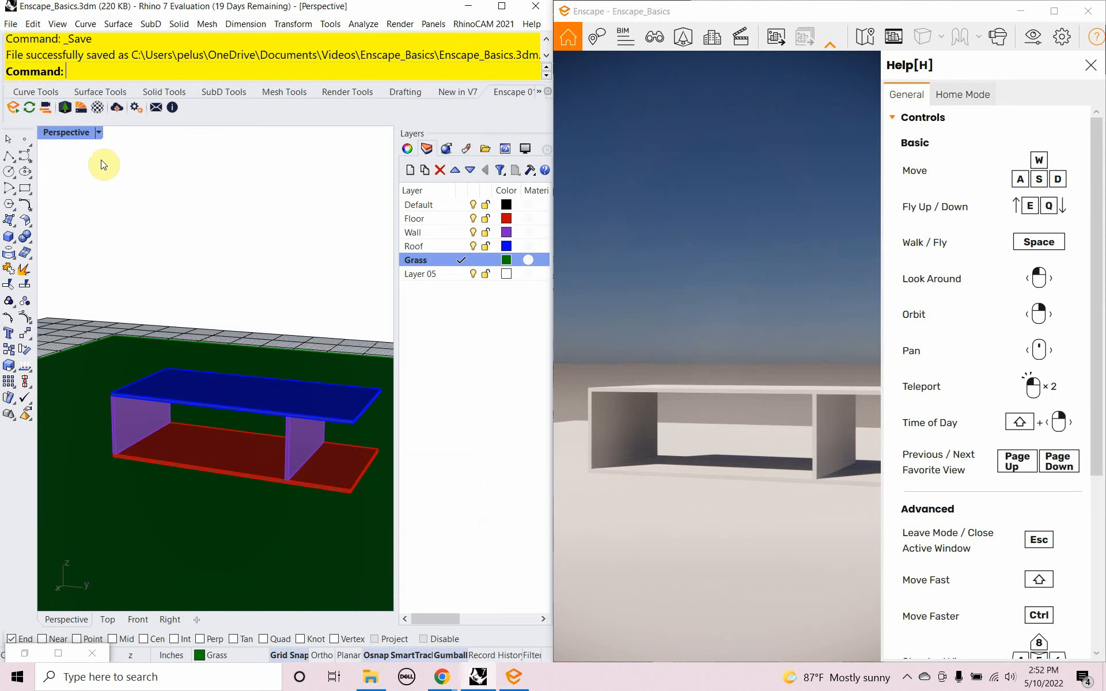
mouse_move(202, 477)
right_mouse_down()
mouse_move(202, 462)
mouse_move(148, 457)
mouse_move(109, 477)
mouse_move(58, 471)
mouse_move(387, 489)
mouse_move(321, 469)
mouse_move(198, 466)
right_mouse_up()
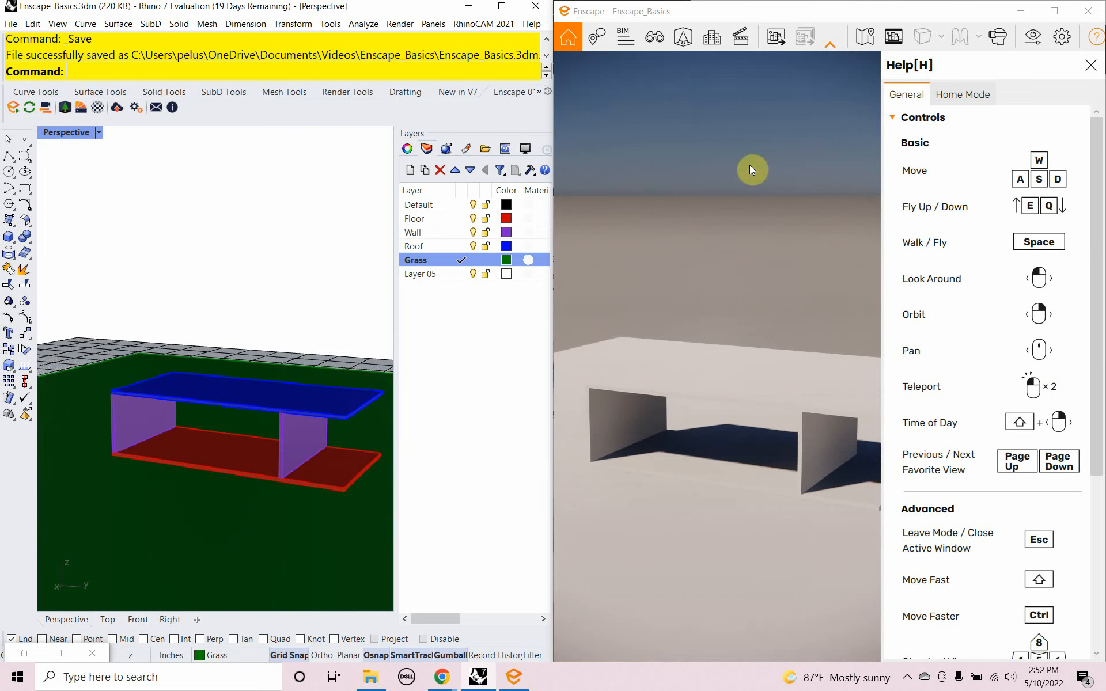
left_click(1088, 11)
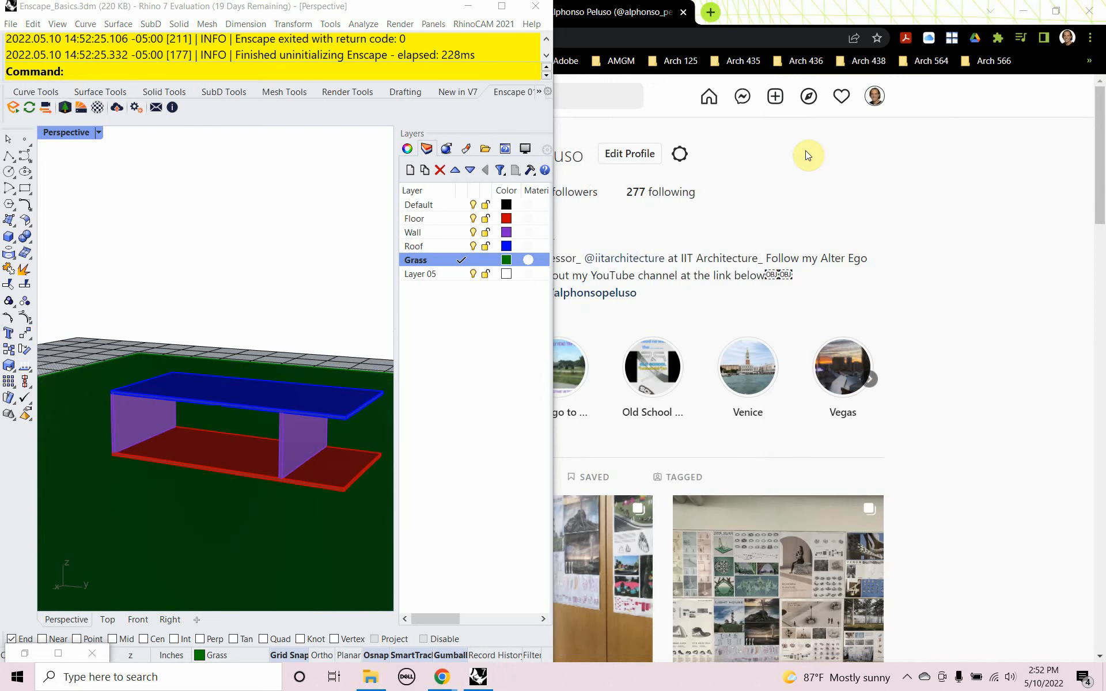
left_click(502, 7)
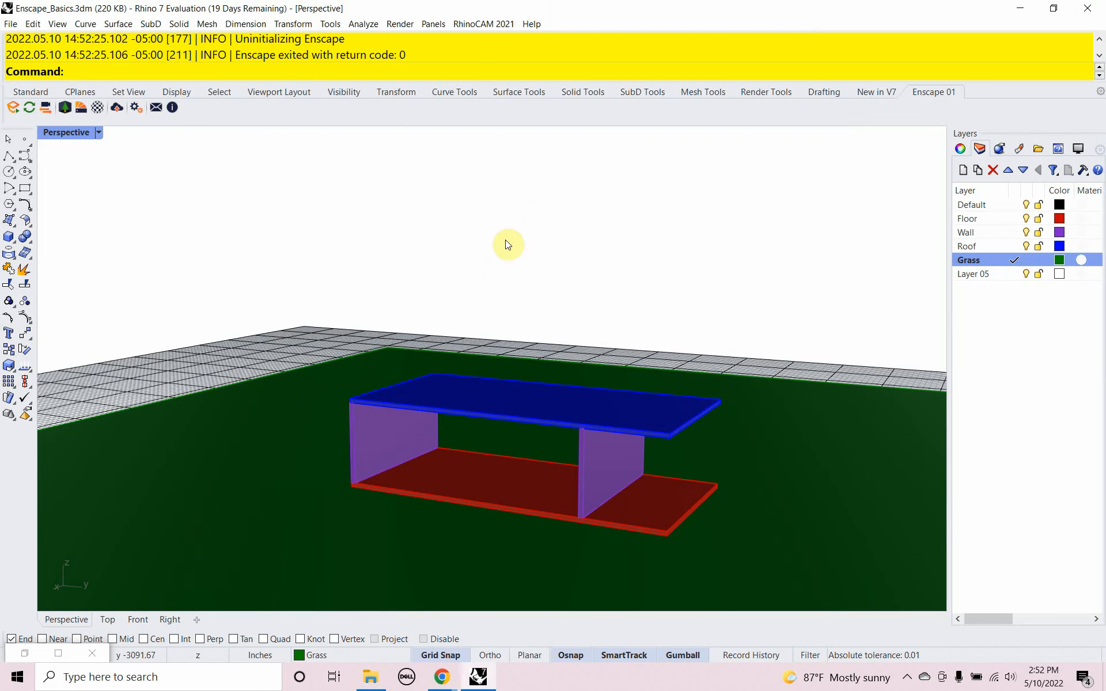
Restore the four-viewport layout and frame the pavilion in the Top, Front and Right views
double_click(71, 134)
scroll(252, 284, "down", 5)
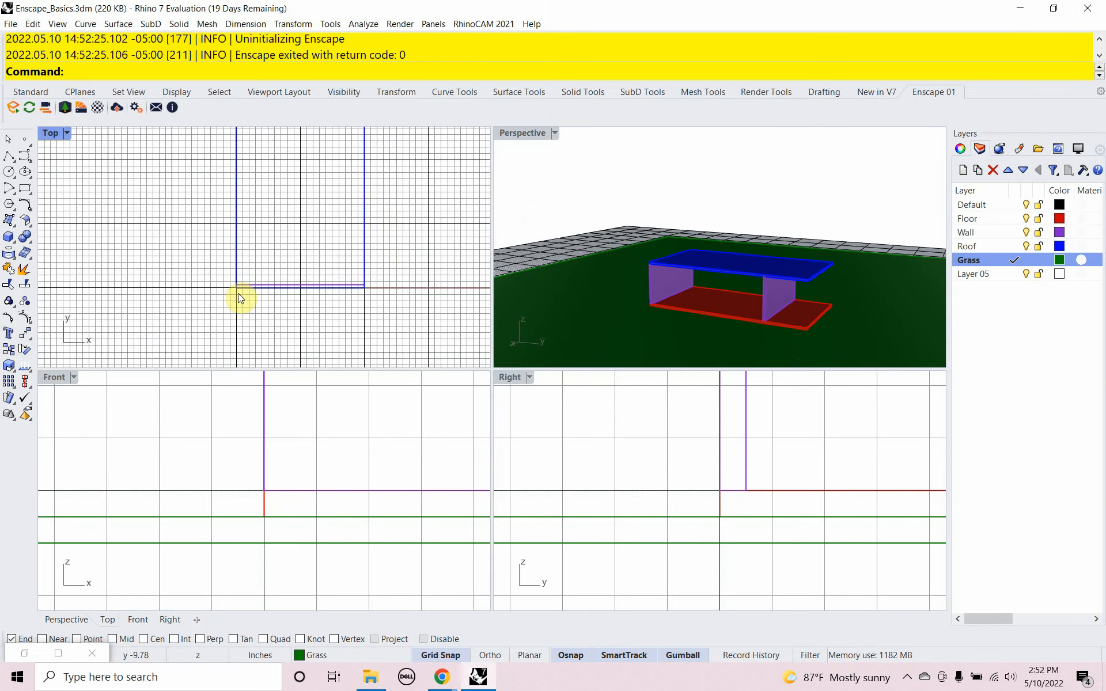
right_click_drag(331, 458, 206, 463)
scroll(305, 463, "down", 5)
scroll(696, 526, "down", 5)
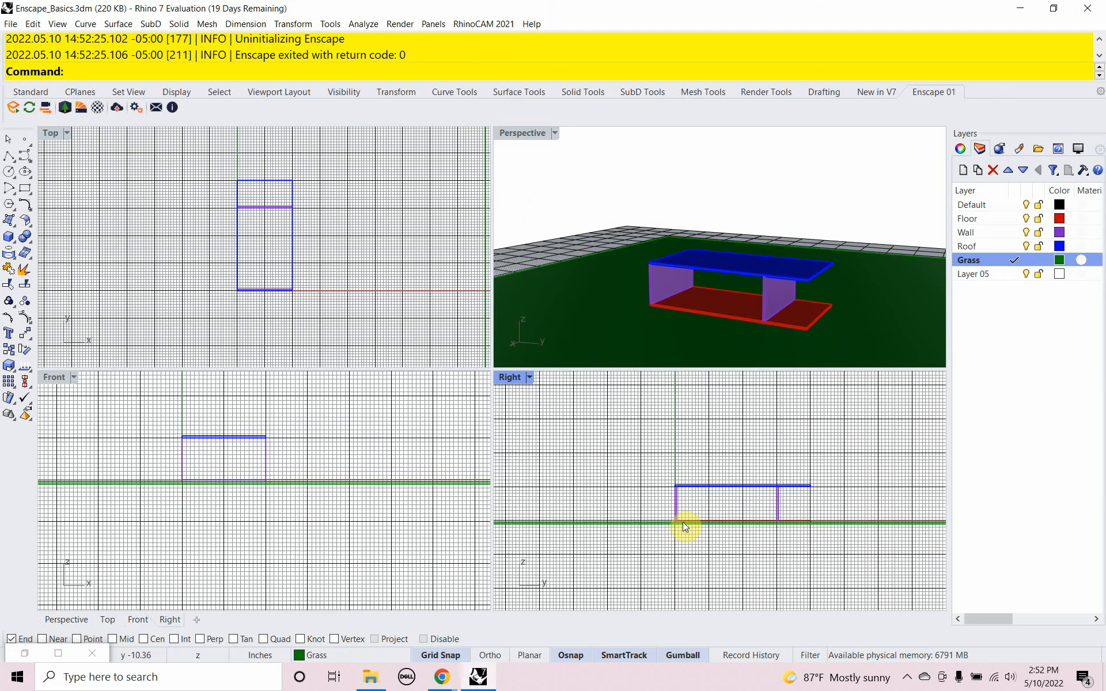
scroll(662, 501, "up", 2)
right_click_drag(343, 416, 353, 449)
scroll(214, 451, "up", 4)
right_click_drag(254, 483, 244, 446)
right_click_drag(617, 470, 624, 476)
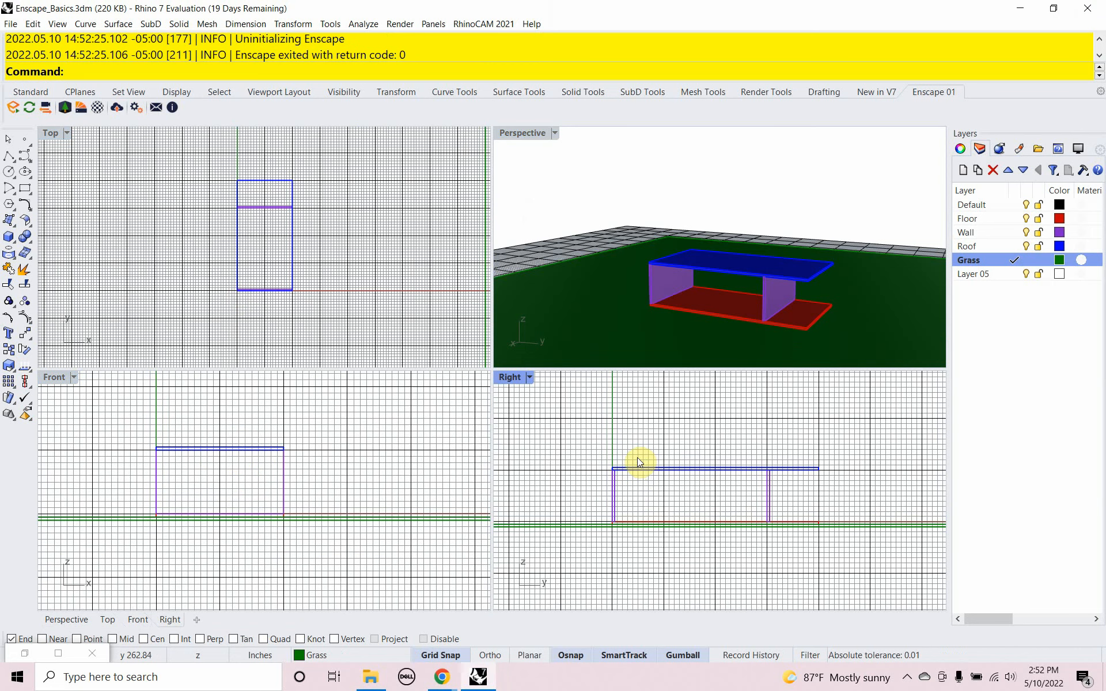
right_click_drag(277, 230, 251, 254)
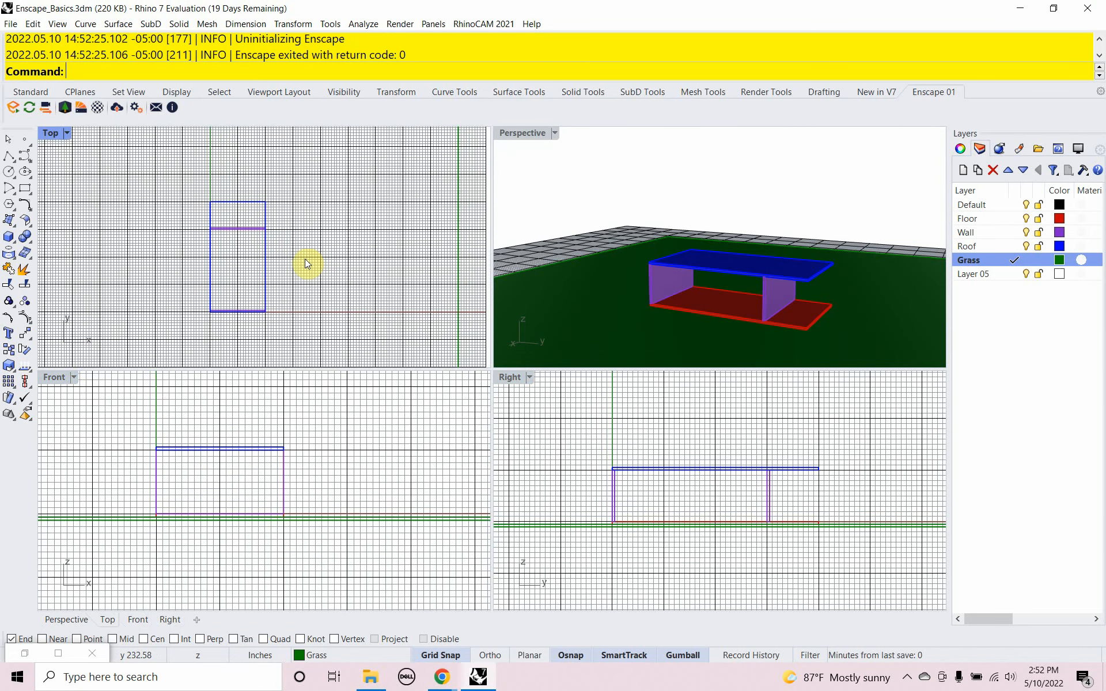
Show the Perspective viewport's camera with the Camera command and bring its whole view cone into the Top view
left_click(524, 133)
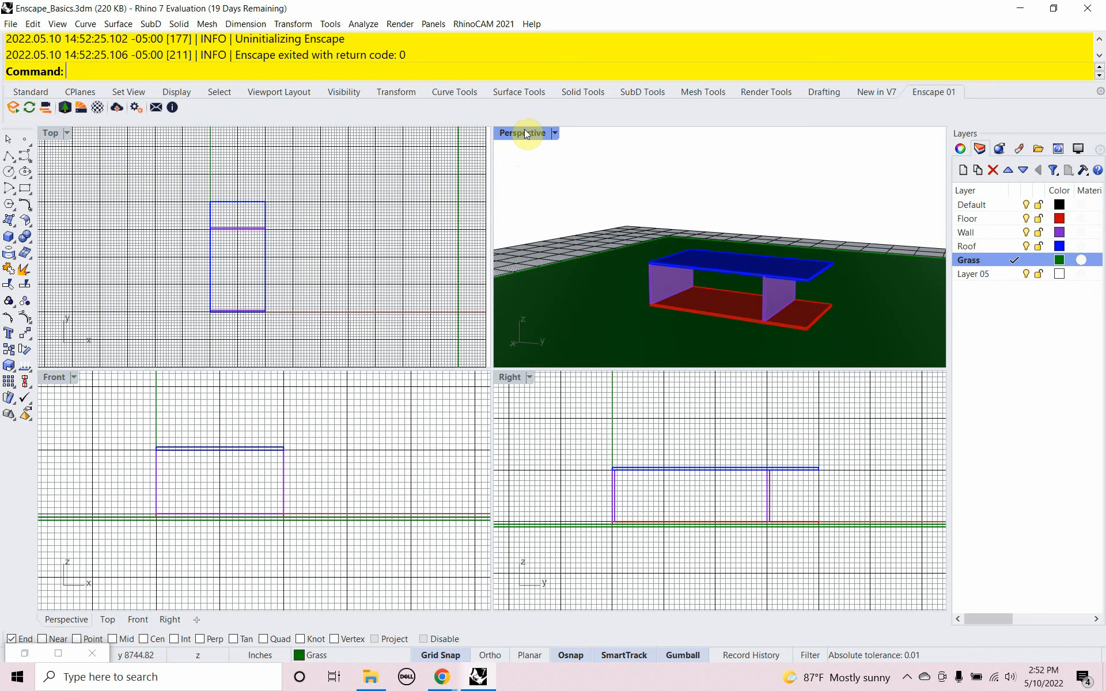
type("Camera")
key("Return")
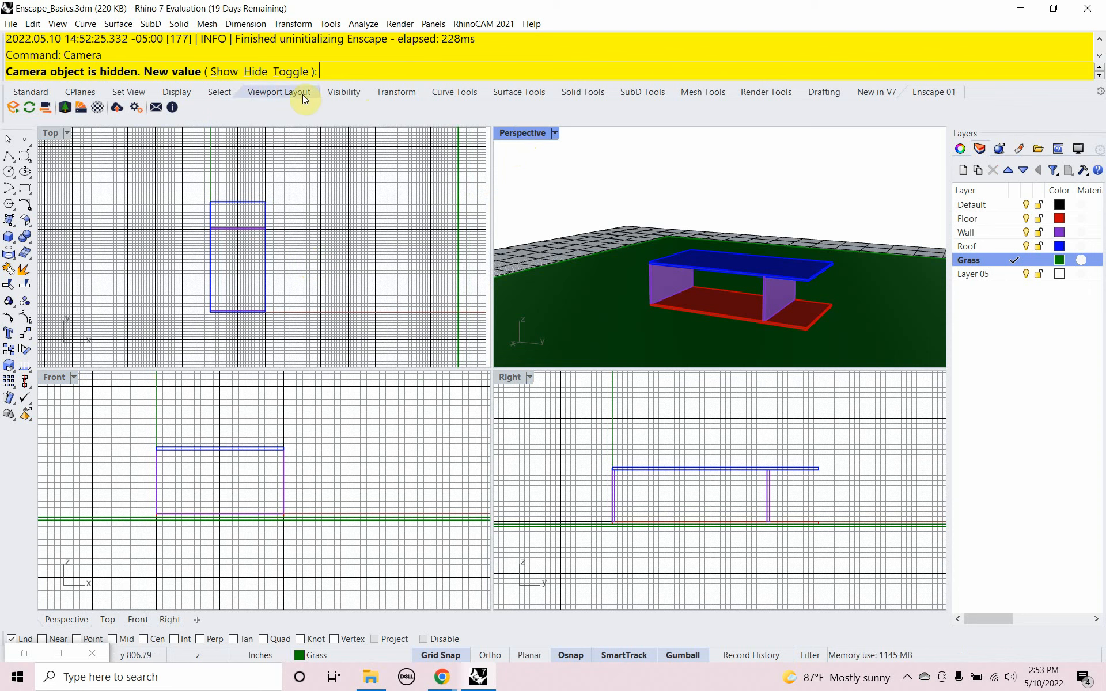
left_click(224, 71)
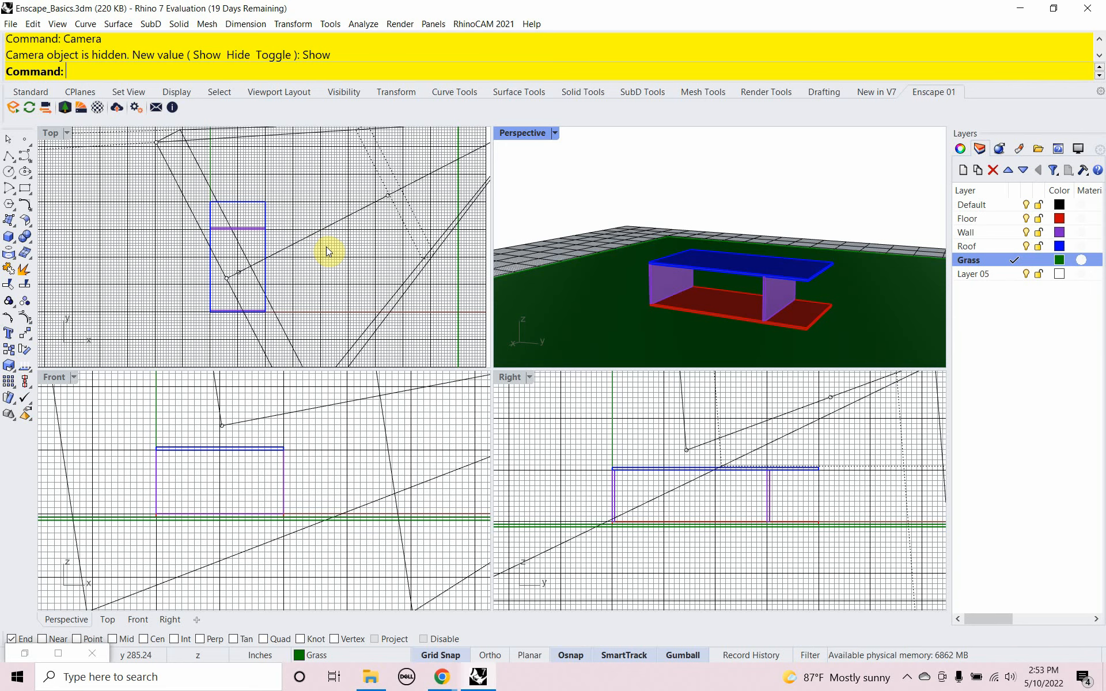
scroll(326, 246, "down", 8)
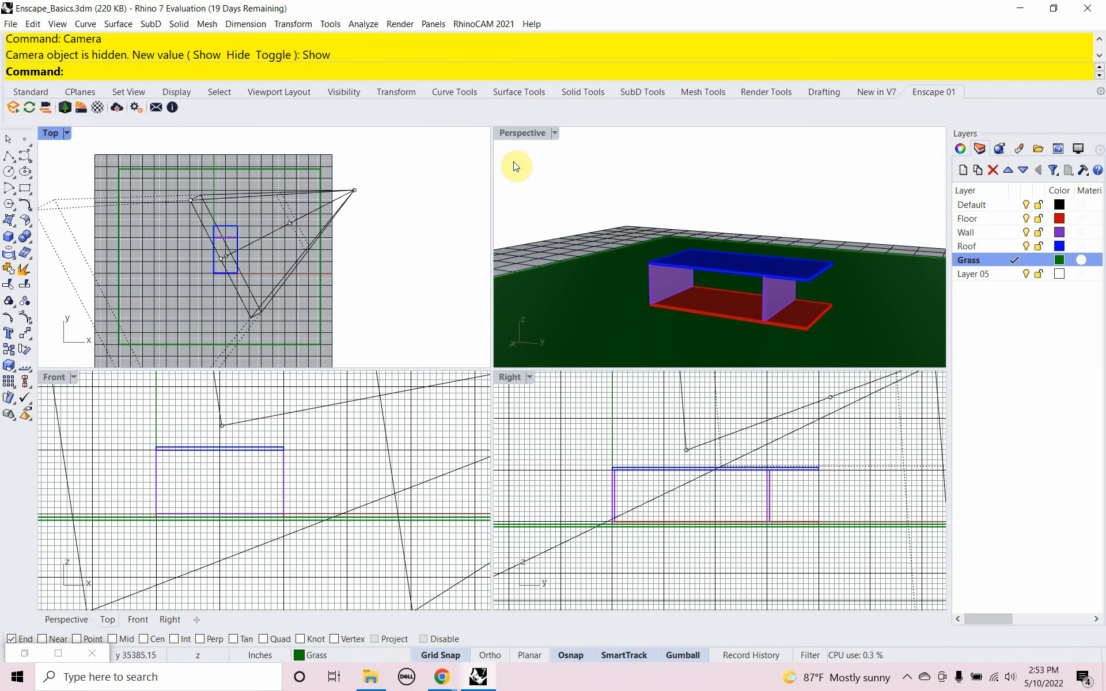
Level the Perspective camera by setting both its Z location and its Z target to 54
left_click(528, 133)
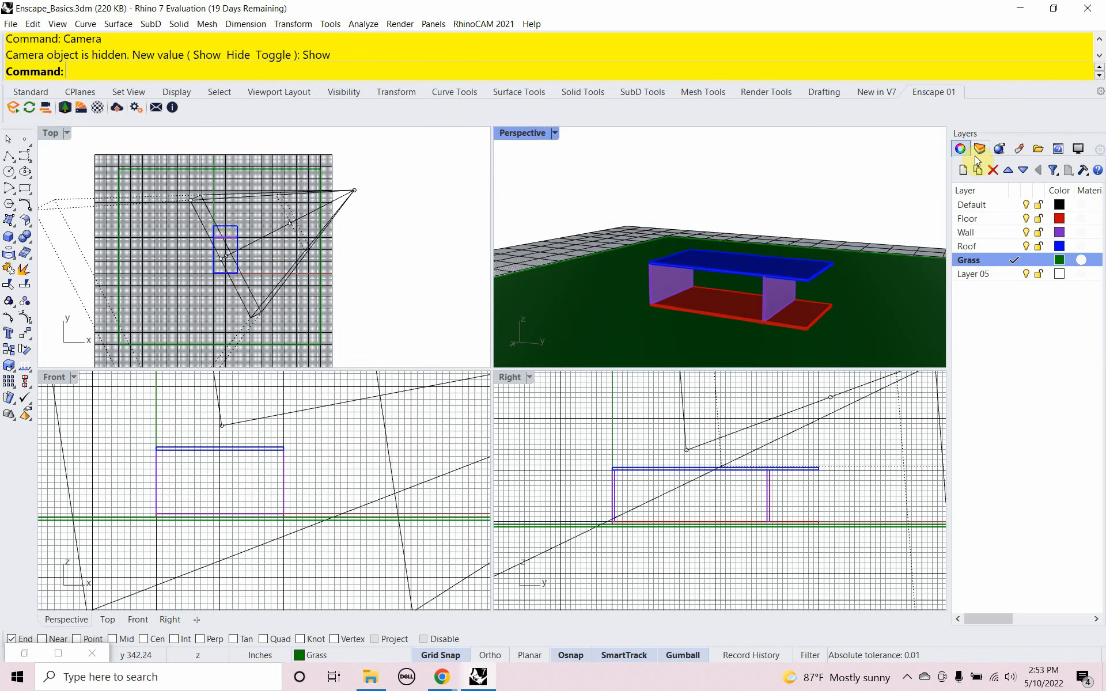
left_click(961, 149)
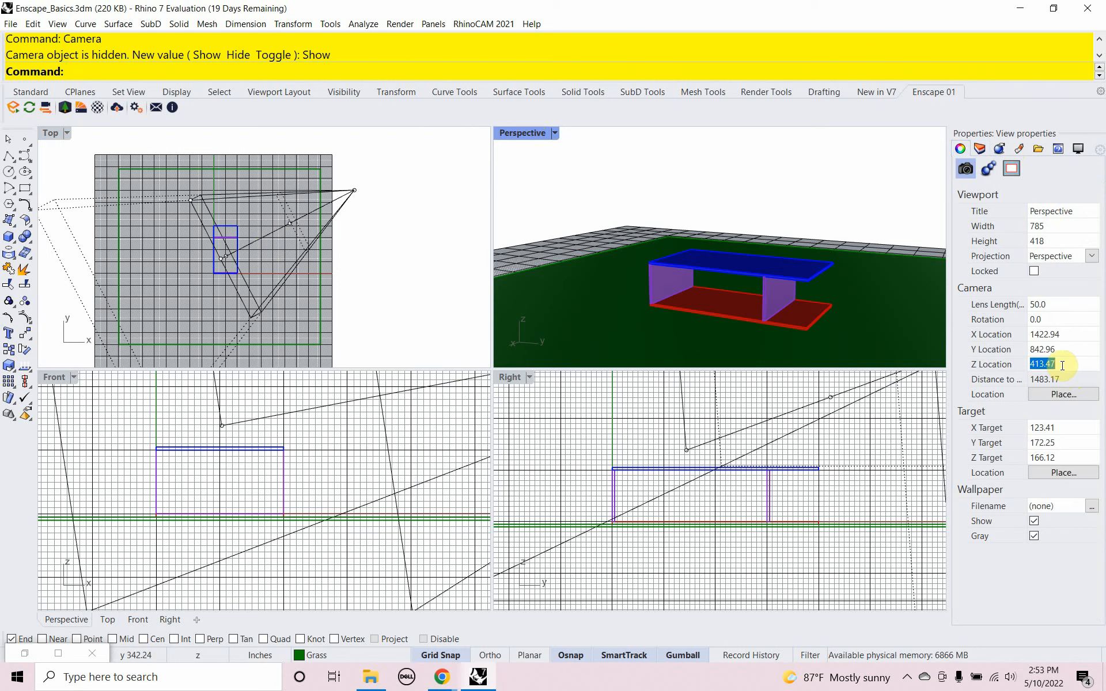
type("54")
key("Return")
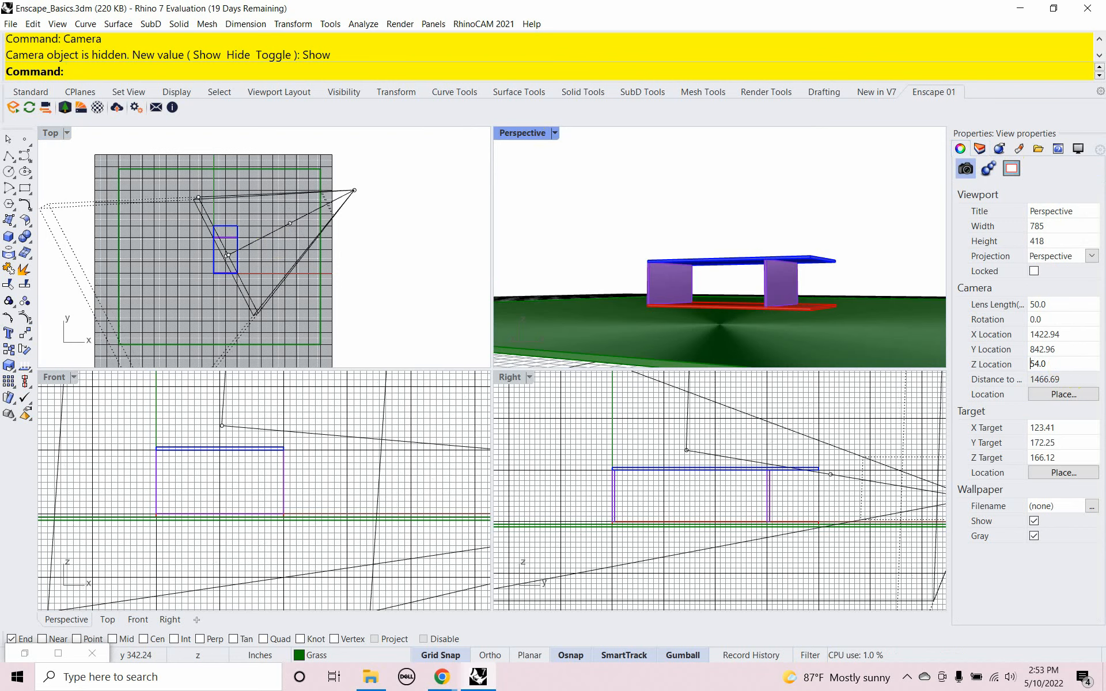
left_click(1070, 458)
type("54")
key("Return")
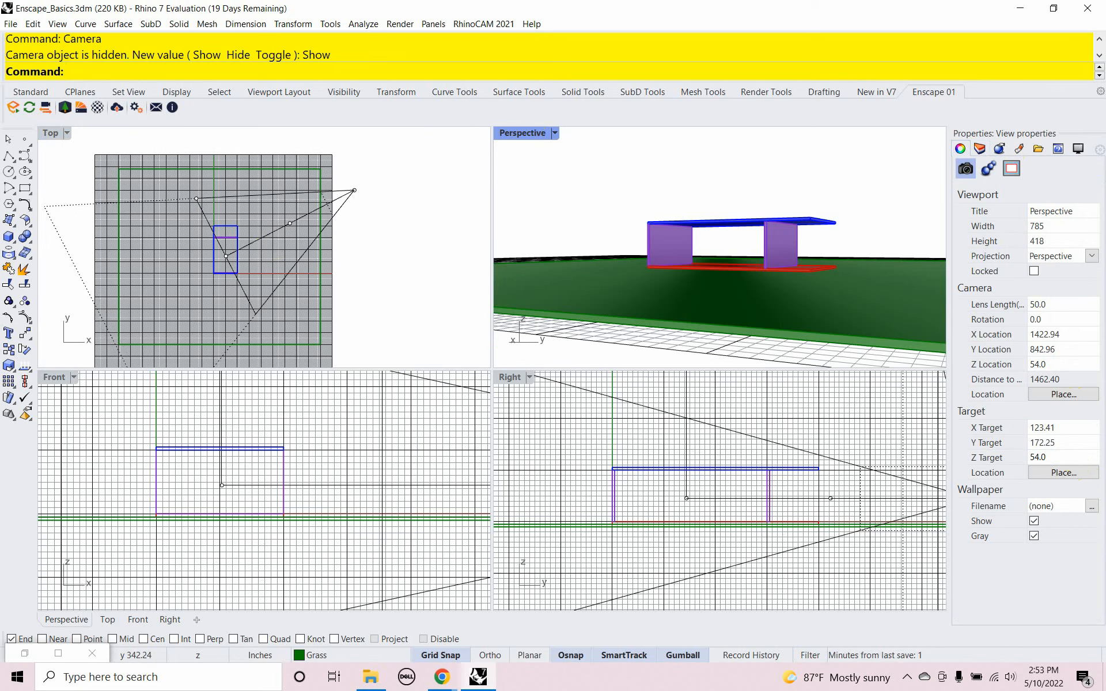
Set the Perspective camera's lens length to 25
mouse_move(770, 514)
right_mouse_down()
mouse_move(668, 496)
mouse_move(736, 494)
mouse_move(768, 507)
right_mouse_up()
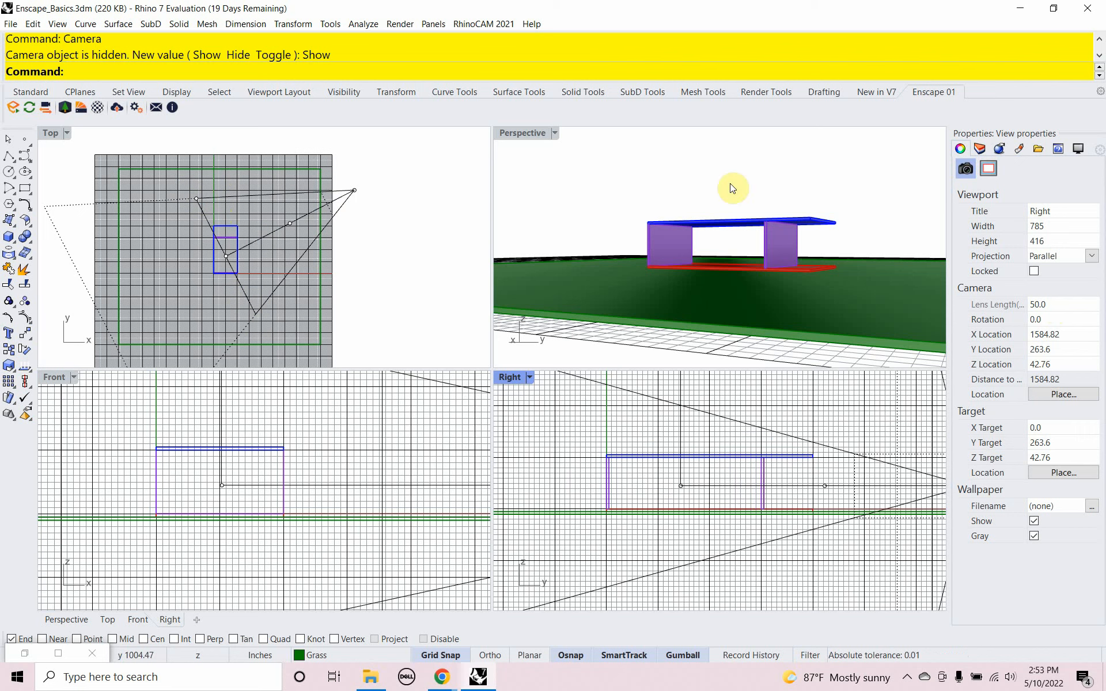
left_click(523, 138)
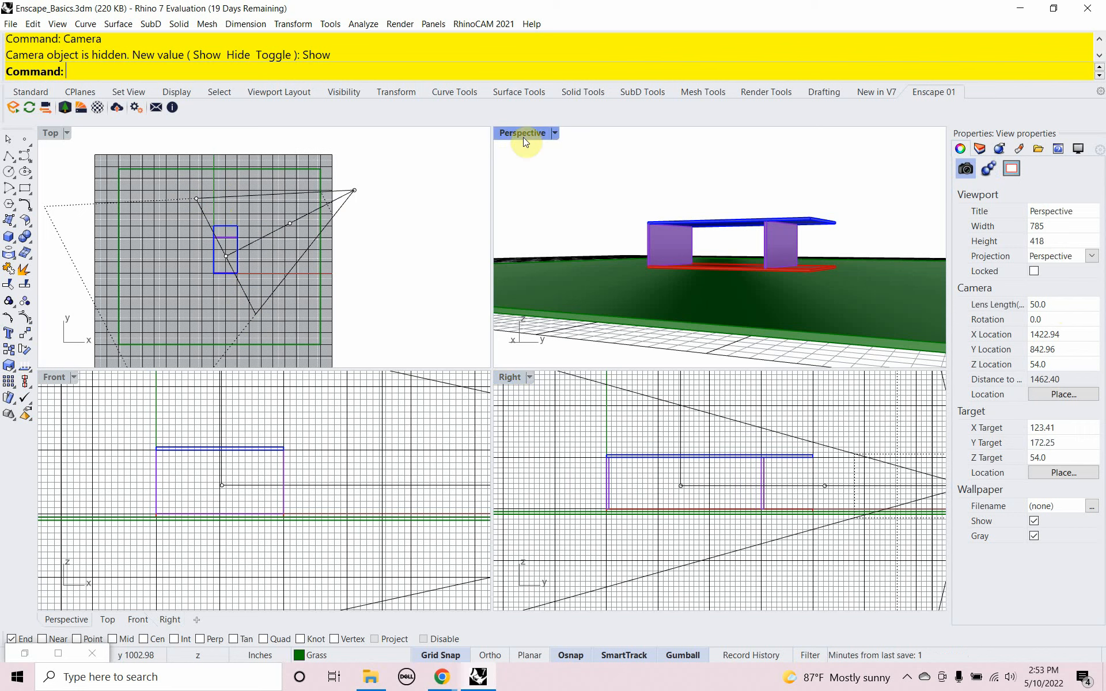
left_click(1049, 306)
type("25")
key("Return")
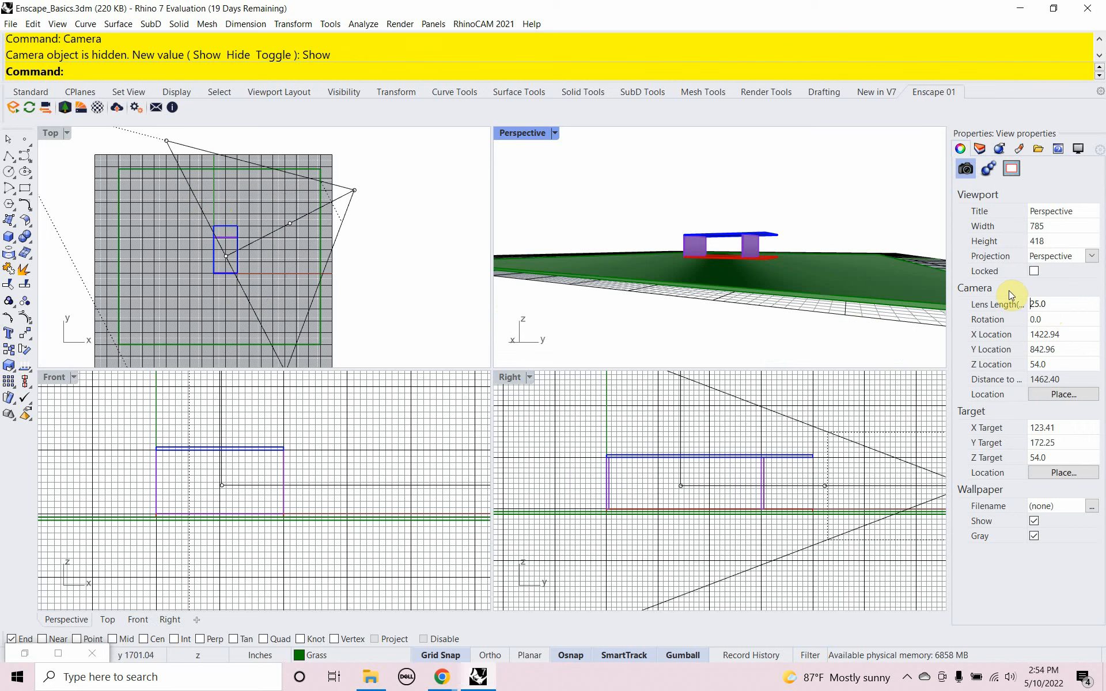
Move the Perspective camera much closer to the pavilion in the Top view, and undo the last gumball move
left_click(289, 223)
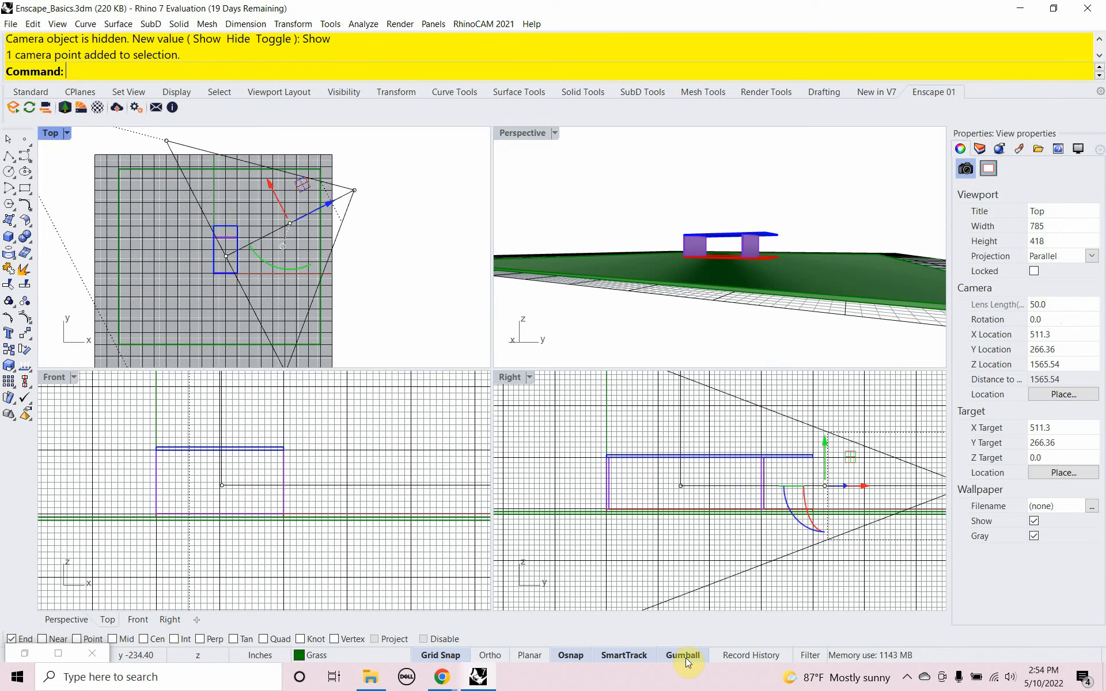
left_click_drag(303, 184, 219, 226)
left_click_drag(217, 224, 219, 230)
key("ctrl+z")
right_click_drag(173, 277, 291, 240)
scroll(257, 260, "up", 2)
Shift the camera target point slightly toward the pavilion in the Top view and save the file
left_click(257, 259)
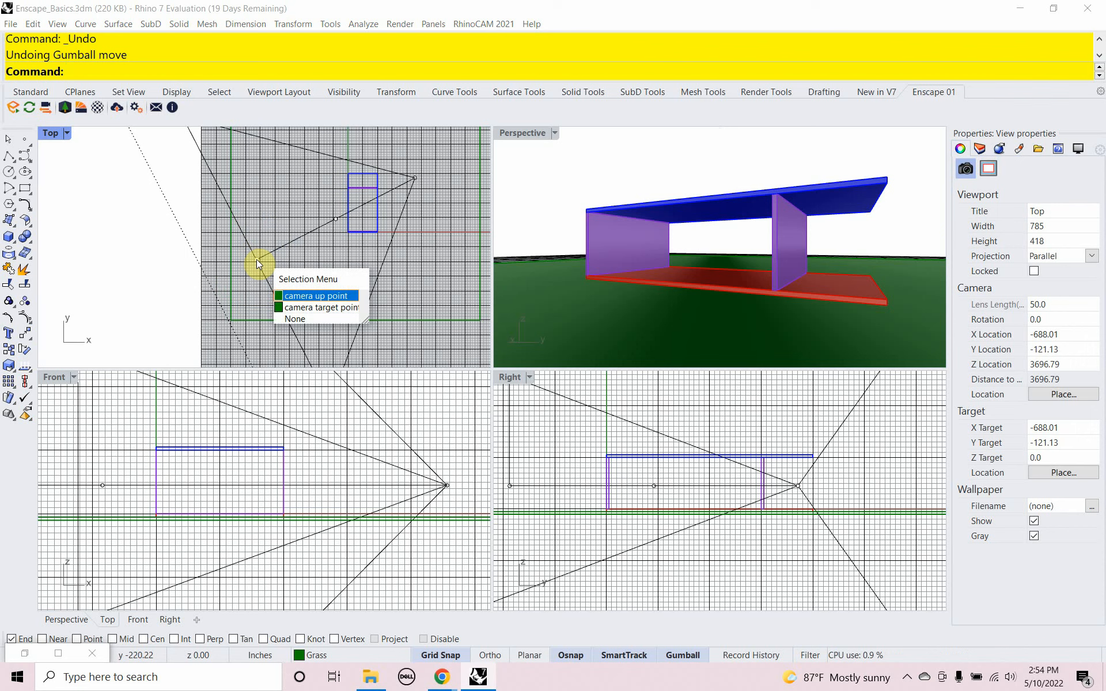
left_click(307, 310)
mouse_move(289, 234)
left_mouse_down()
mouse_move(301, 256)
mouse_move(265, 216)
mouse_move(270, 237)
mouse_move(308, 252)
mouse_move(278, 226)
mouse_move(299, 244)
mouse_move(283, 215)
mouse_move(311, 240)
mouse_move(285, 217)
mouse_move(311, 237)
mouse_move(301, 226)
left_mouse_up()
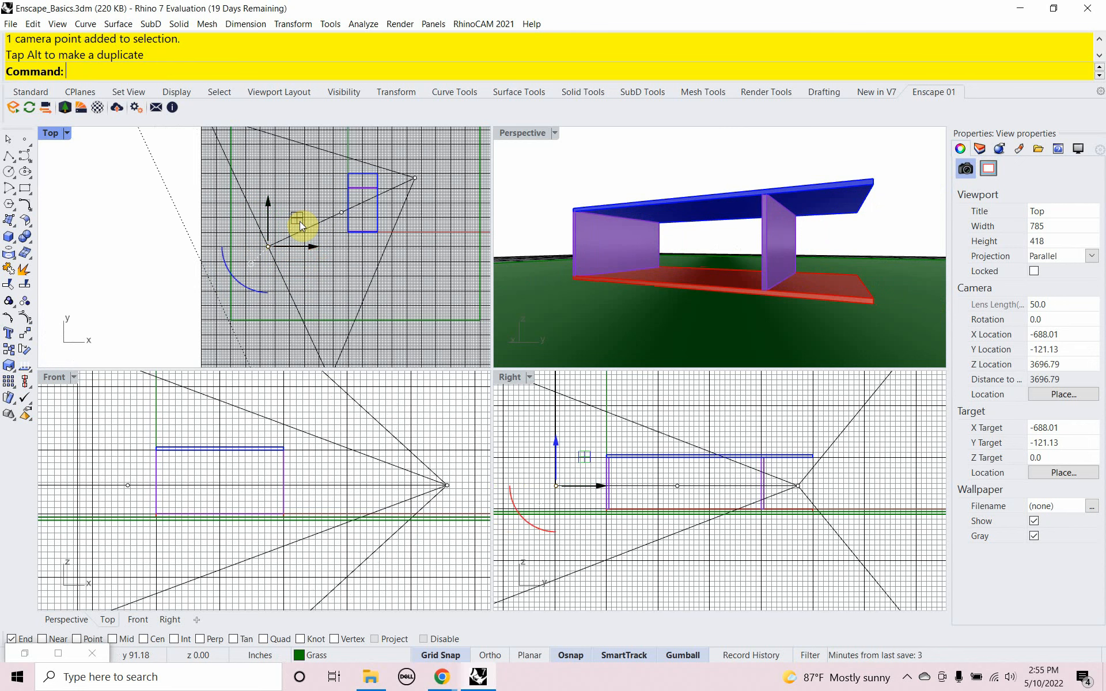
key("ctrl+s")
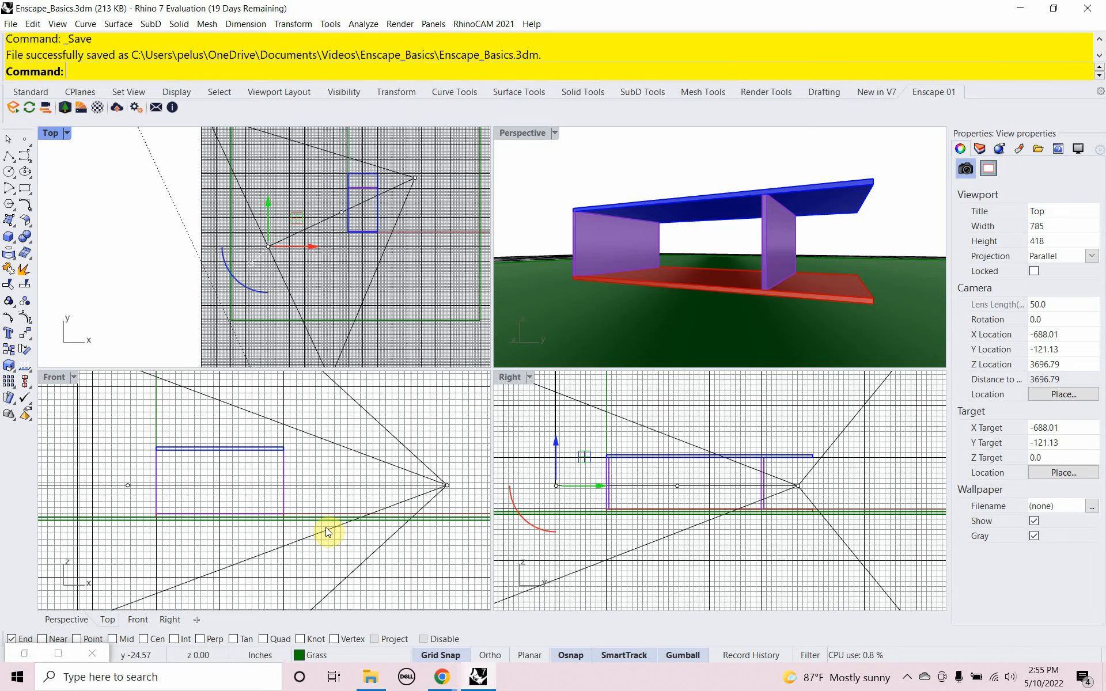
Check the camera and view management topic in the Grasshopper outline, and hide the camera object back in Rhino
left_click(71, 650)
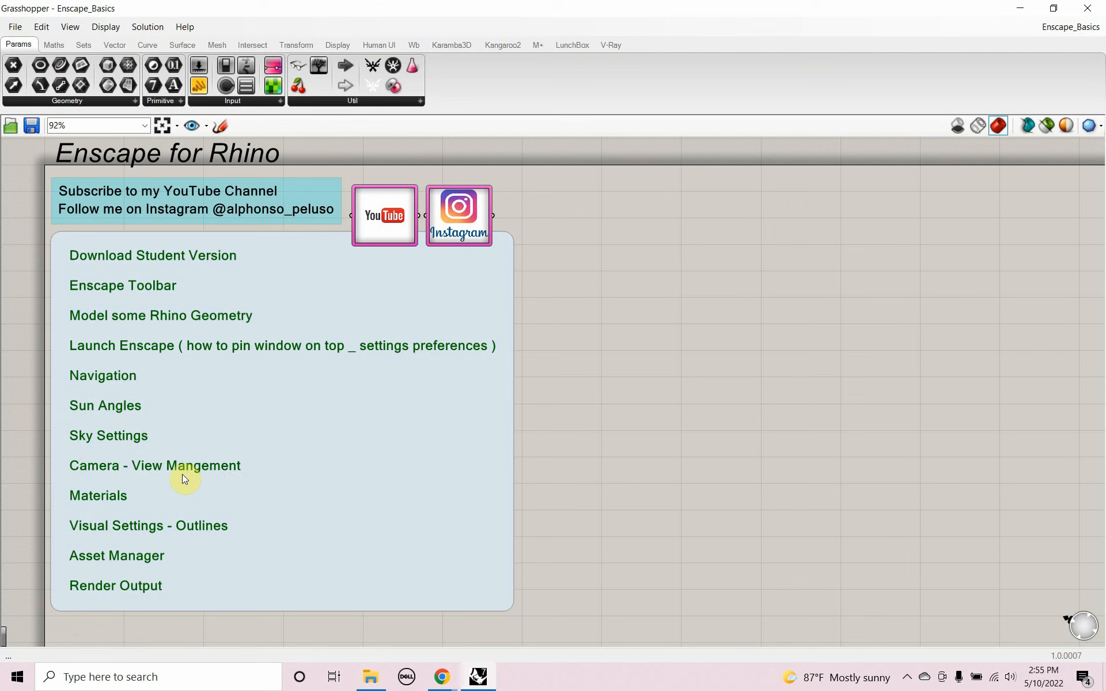
left_click(1019, 8)
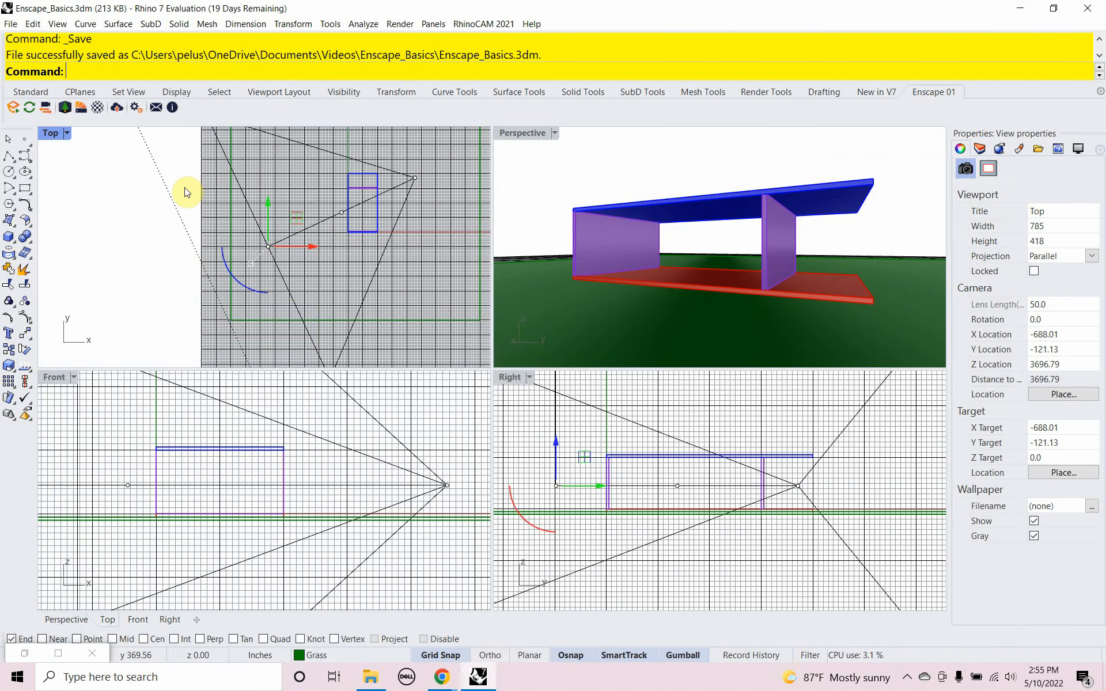
type("Camera")
key("Return")
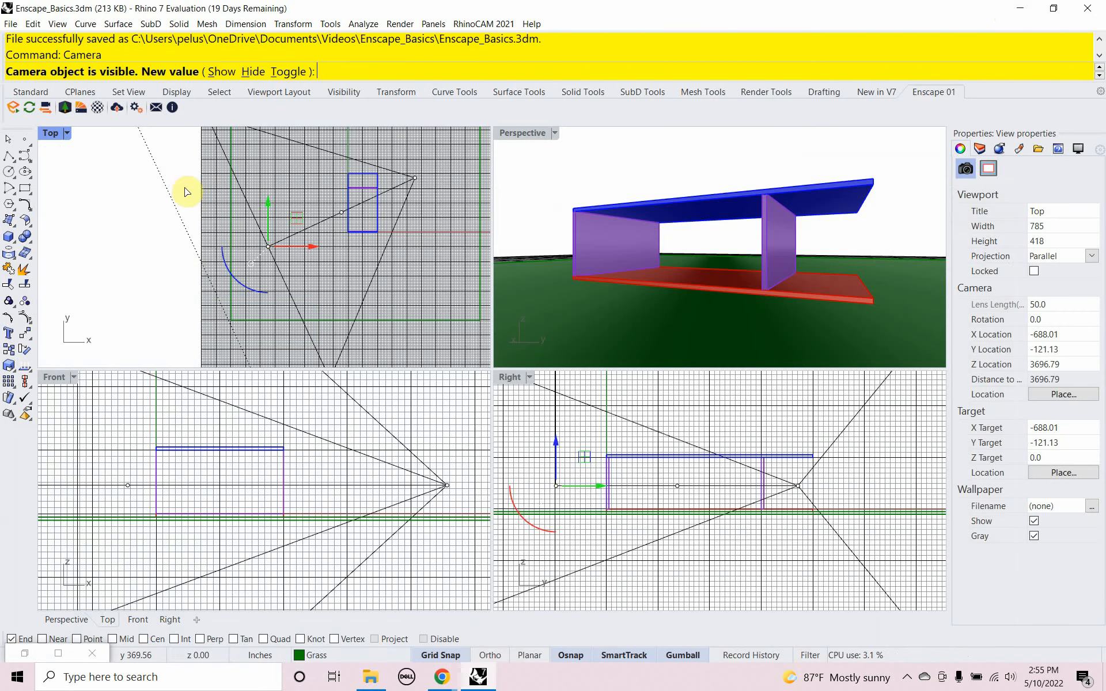
type("hide")
key("Return")
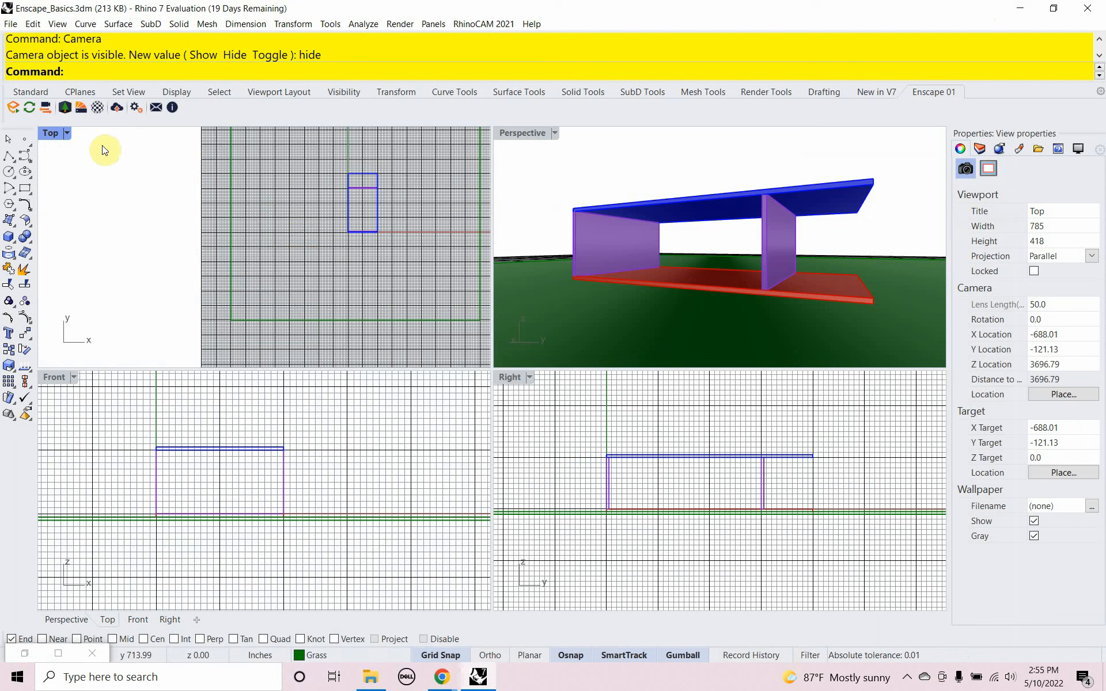
Launch Enscape and open its View Management, and return to Rhino with the Perspective viewport active
left_click(14, 108)
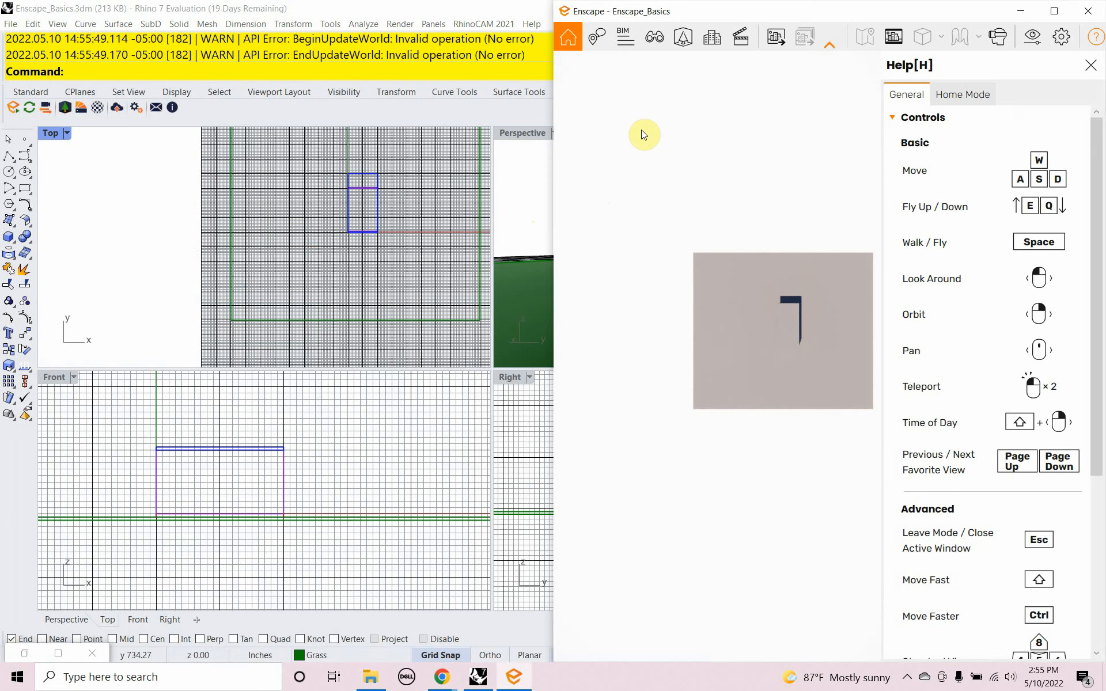
left_click(652, 39)
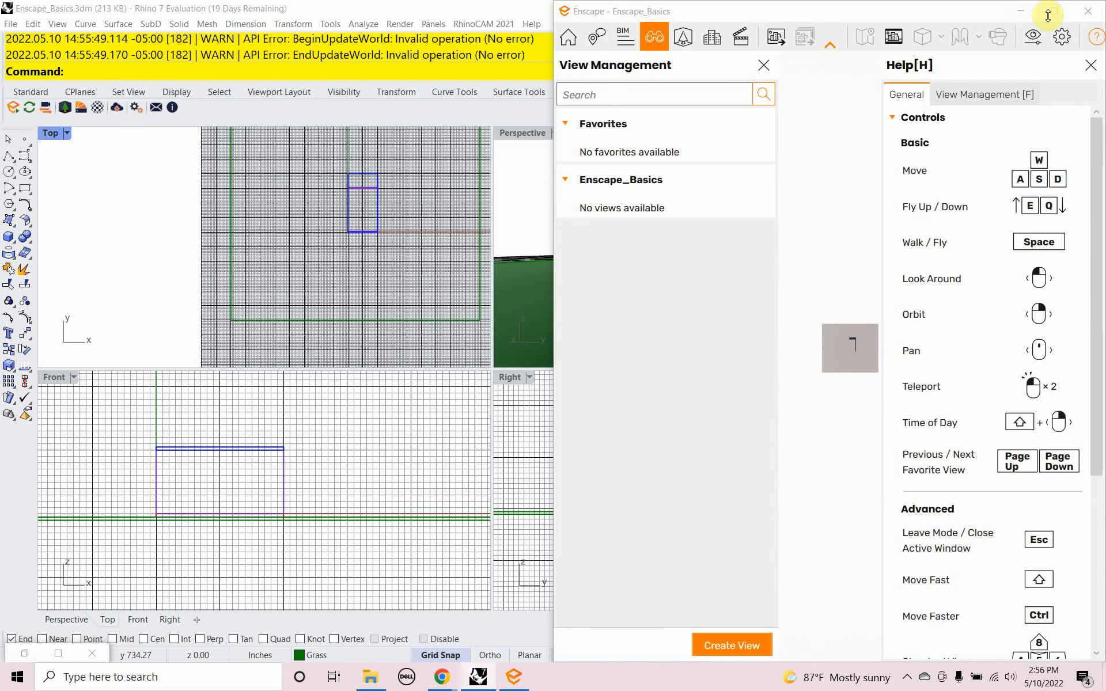
left_click(1022, 11)
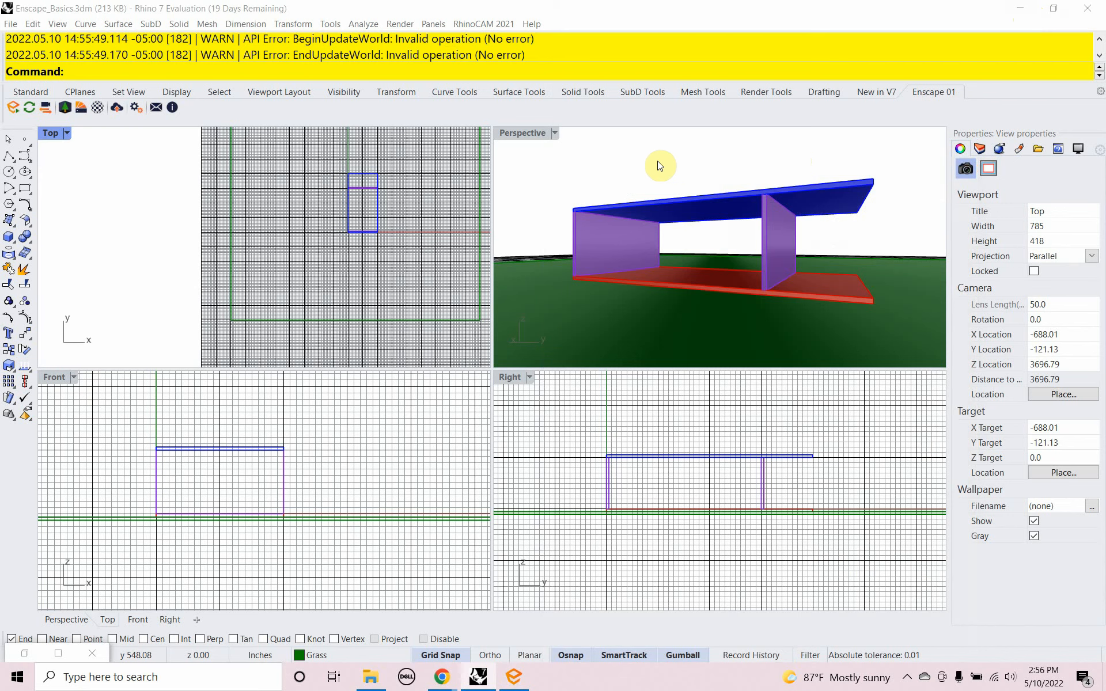
left_click(536, 137)
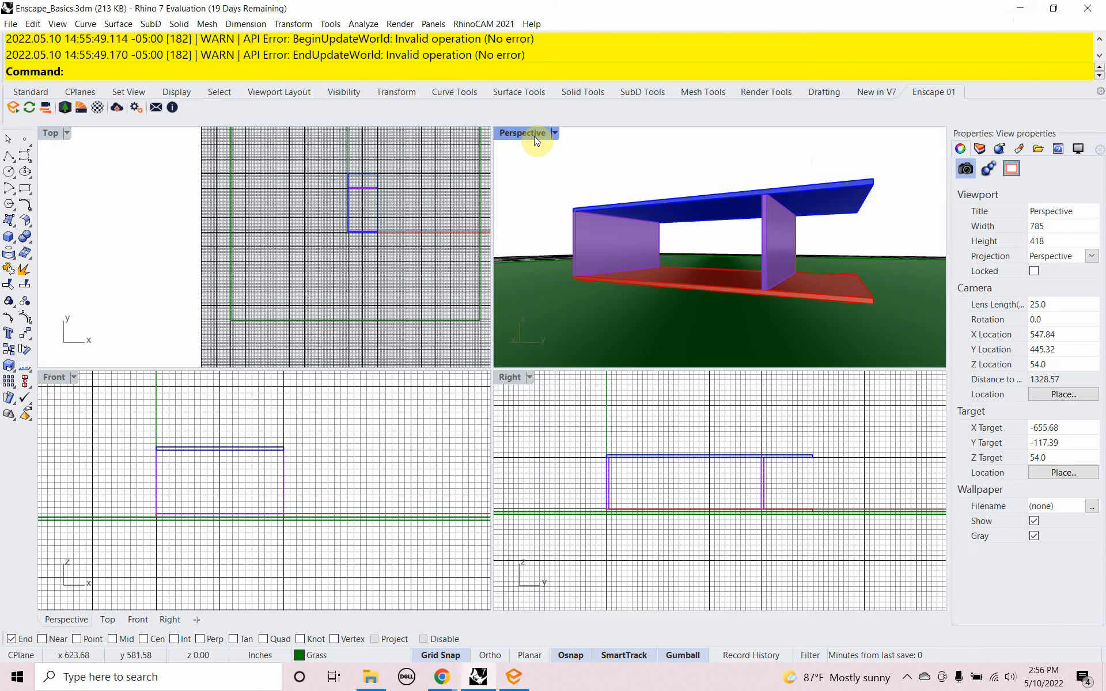
type("NamedView")
key("Return")
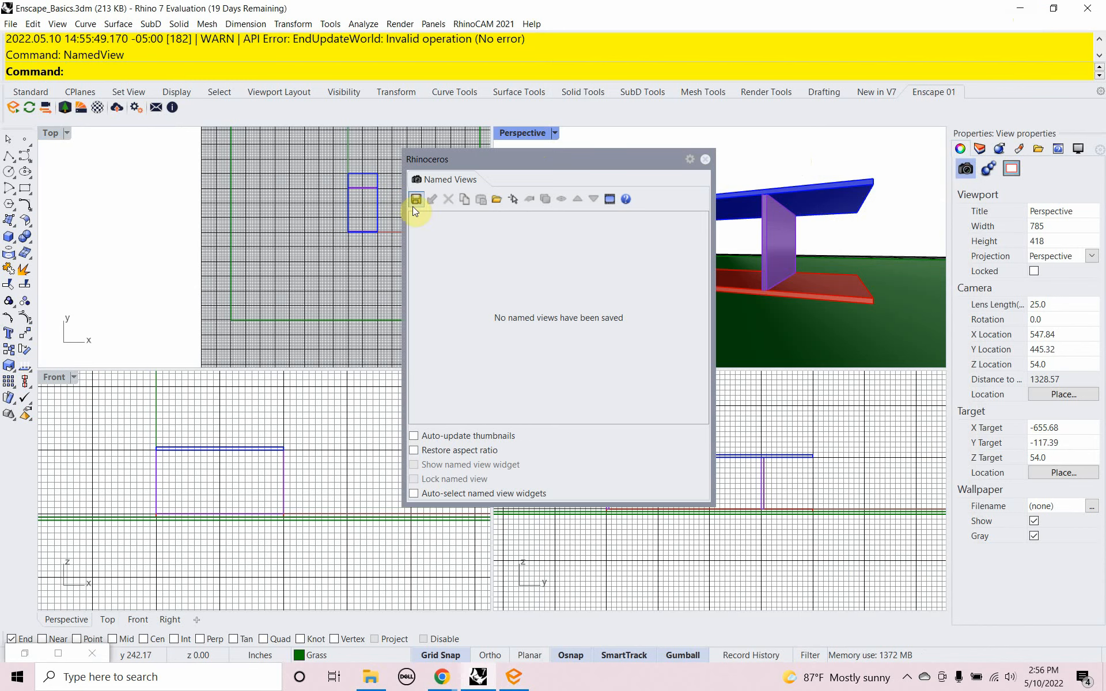
left_click(416, 205)
Save the Perspective viewport as a named view called Camera-01, keeping Enscape's View Management list alongside
left_click(531, 136)
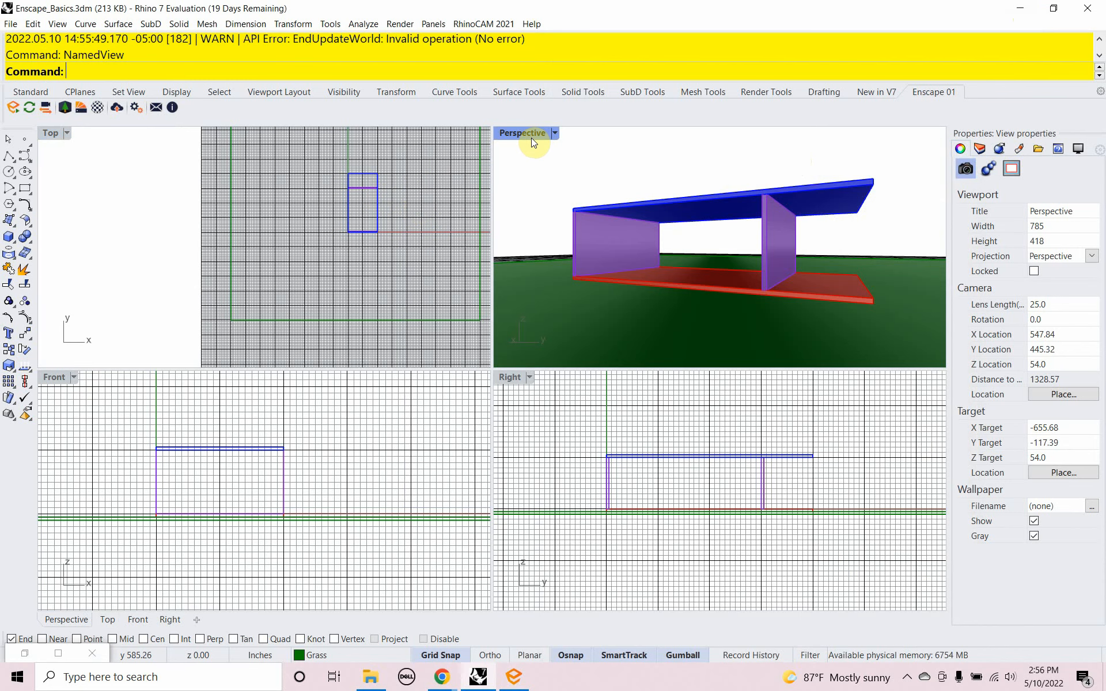
type("NamedView")
key("Return")
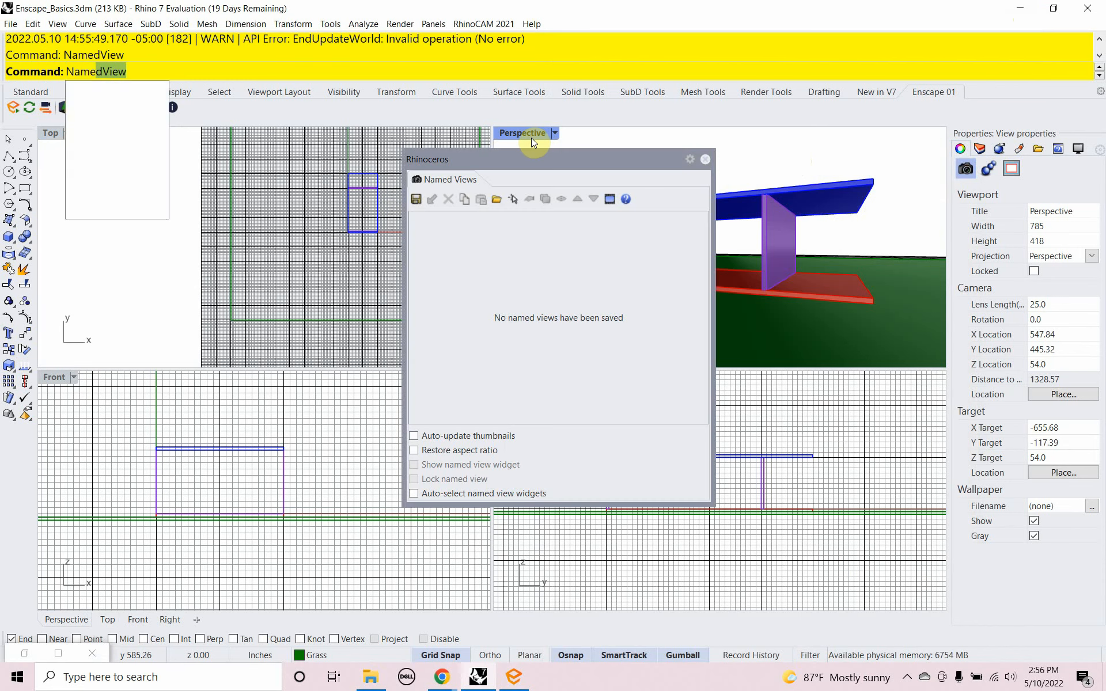
left_click(416, 199)
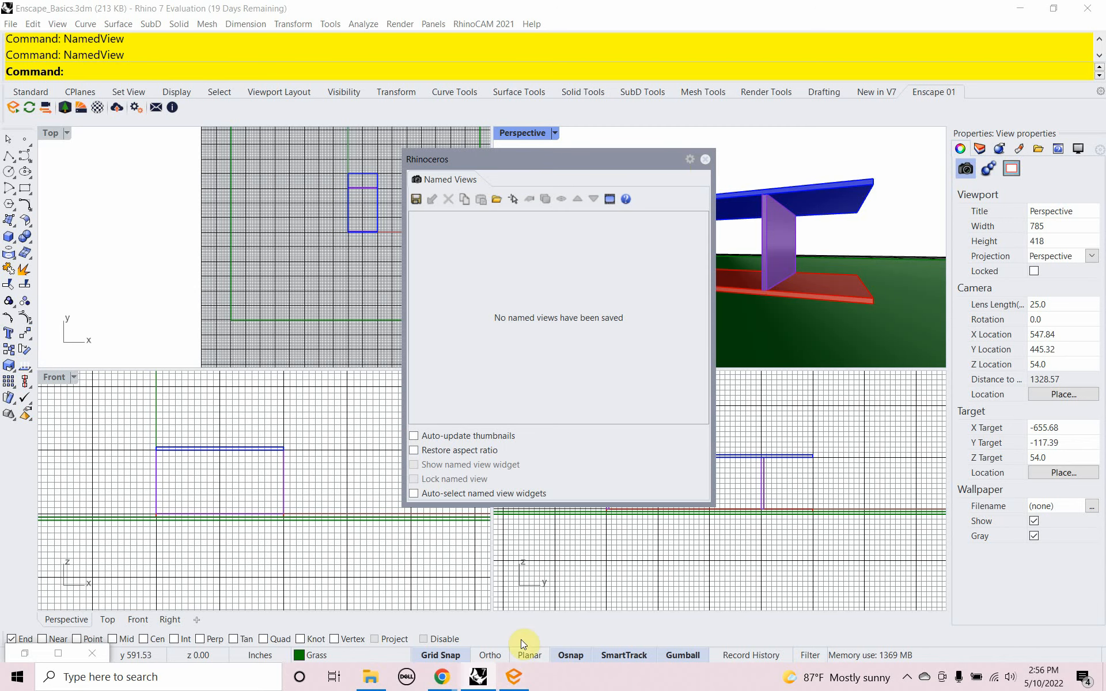
left_click(514, 677)
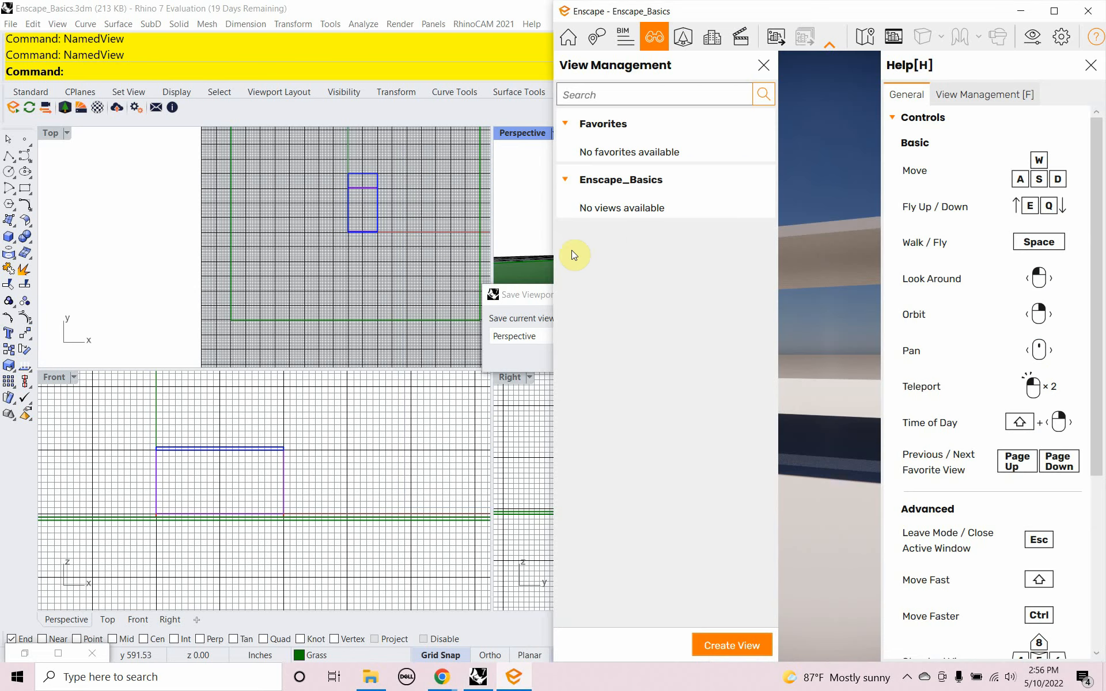
left_click_drag(515, 298, 173, 322)
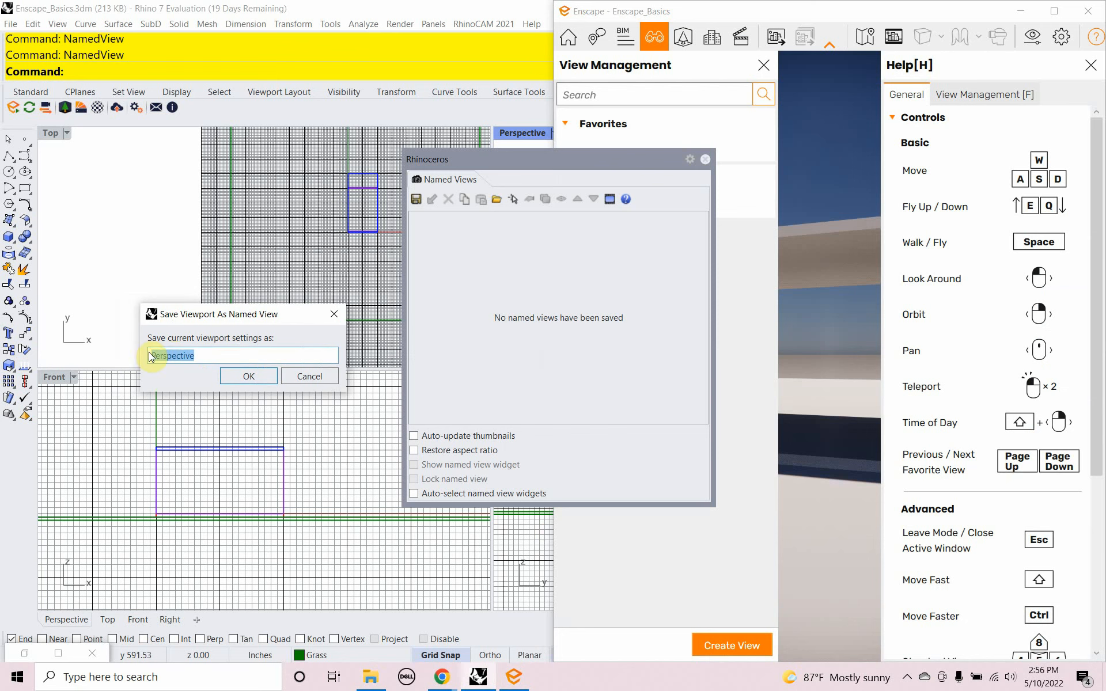
type("Camera-01")
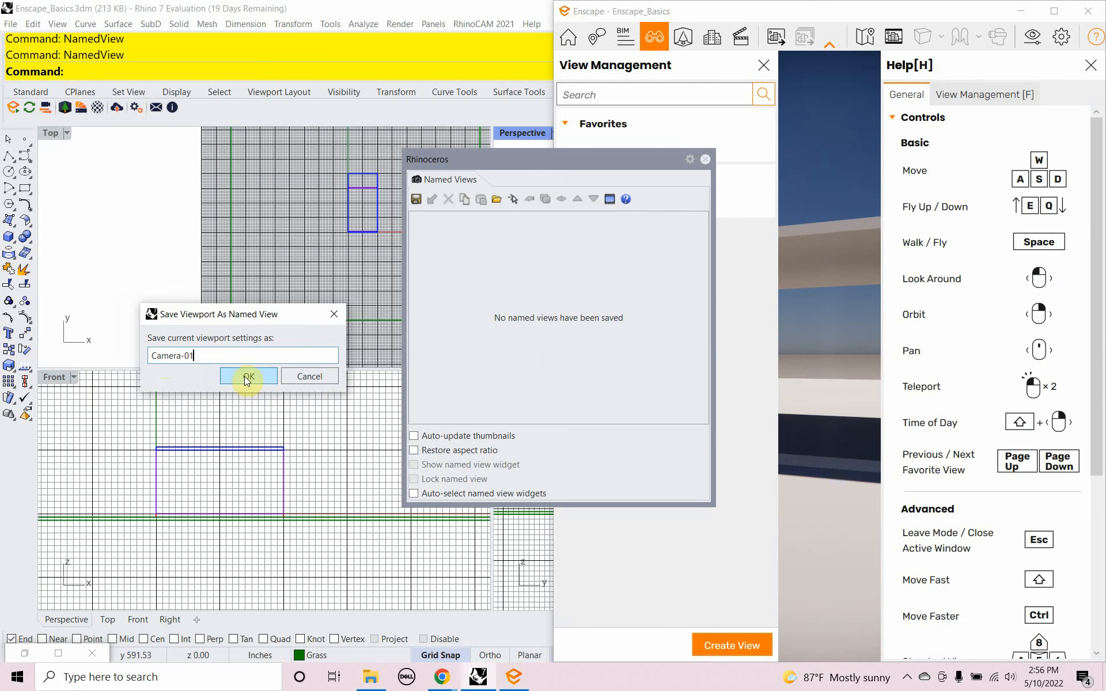
left_click(248, 377)
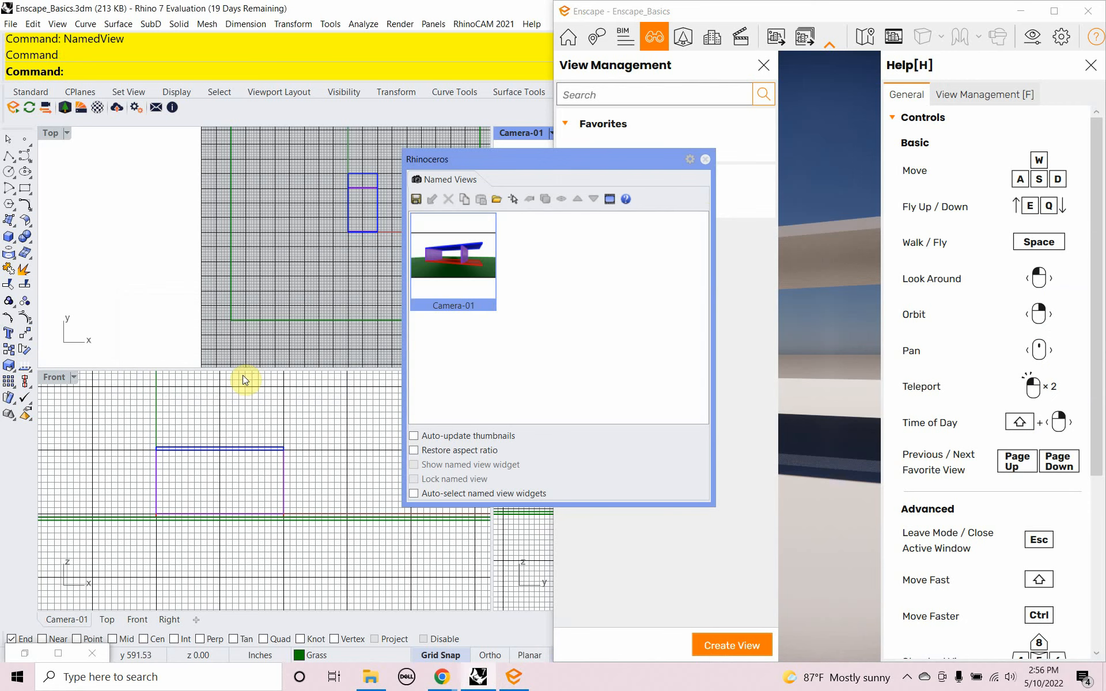
left_click(706, 161)
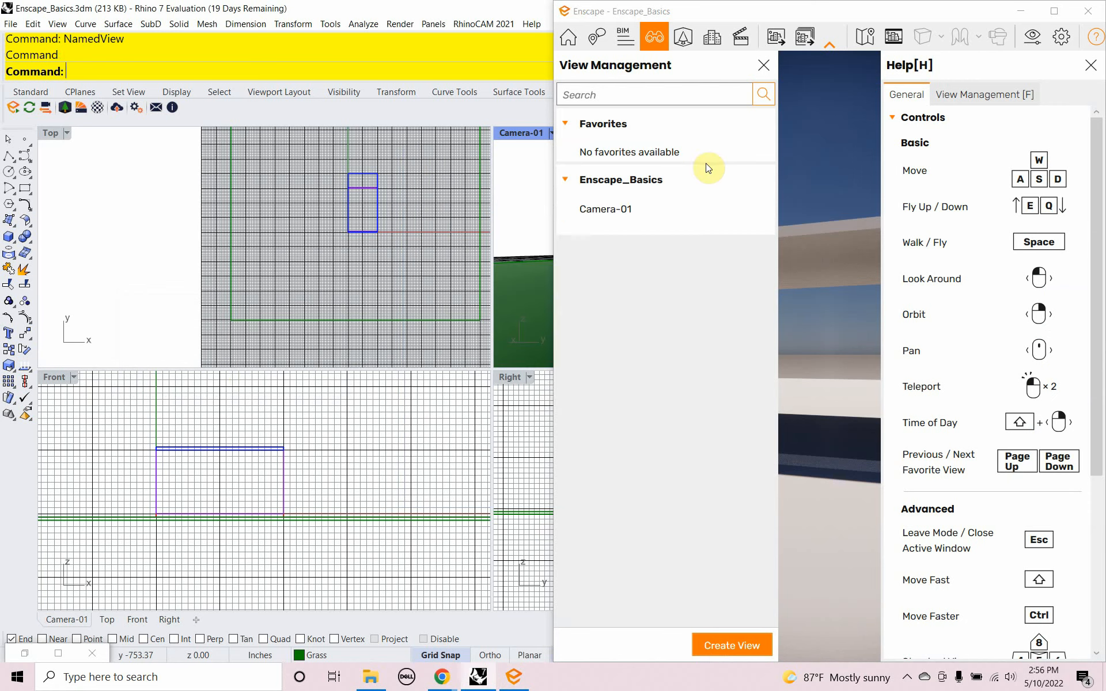
Select the Camera-01 view in Enscape, widen its window to the full screen width, and close Help and View Management
left_click(612, 218)
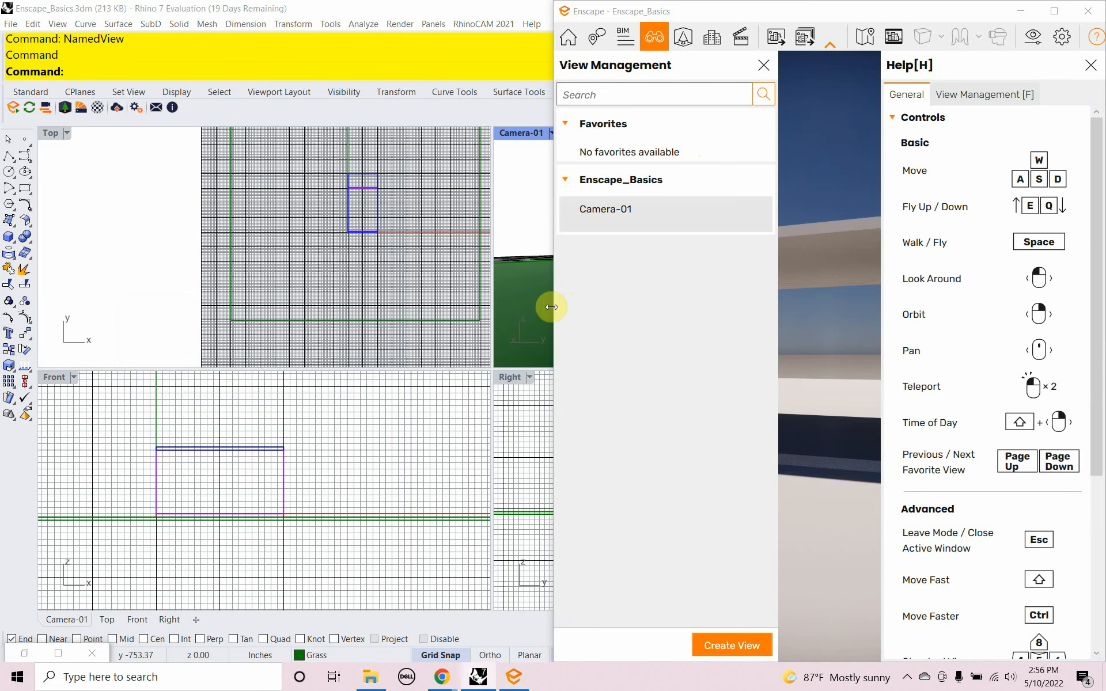
left_click_drag(555, 306, 4, 3)
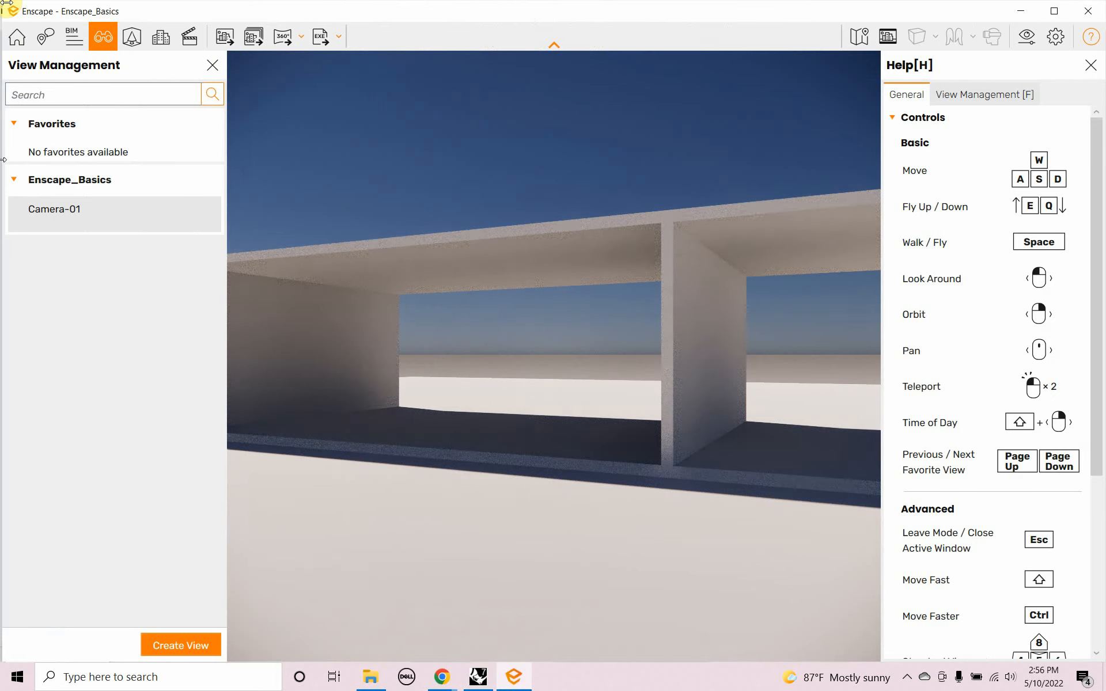
left_click(1091, 65)
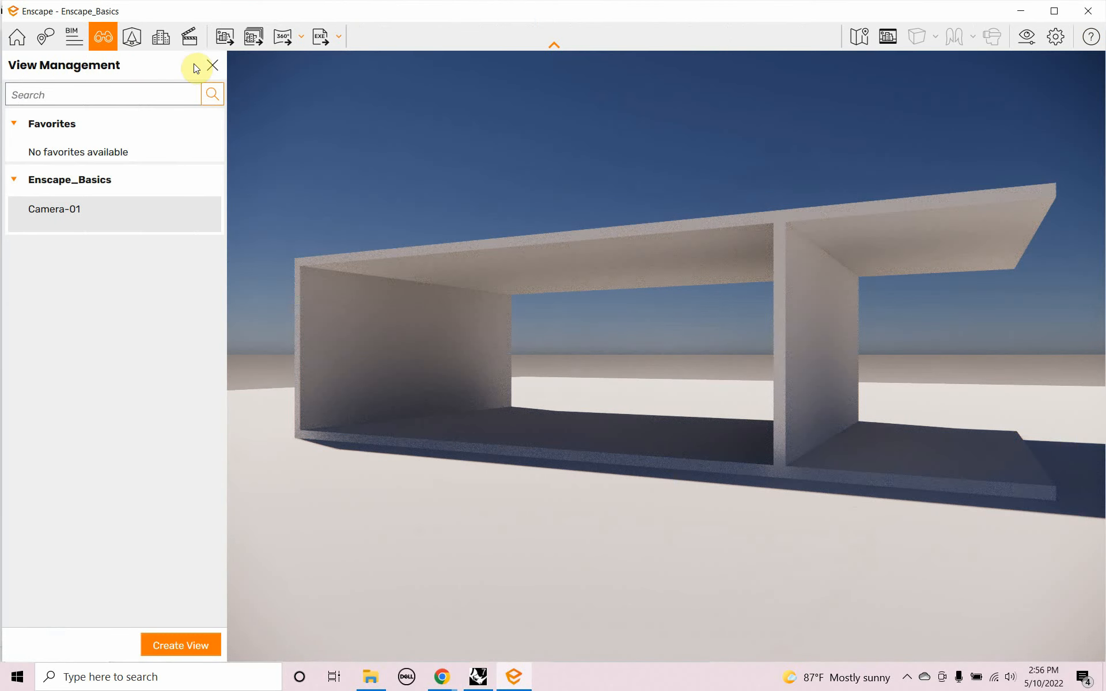
left_click(212, 65)
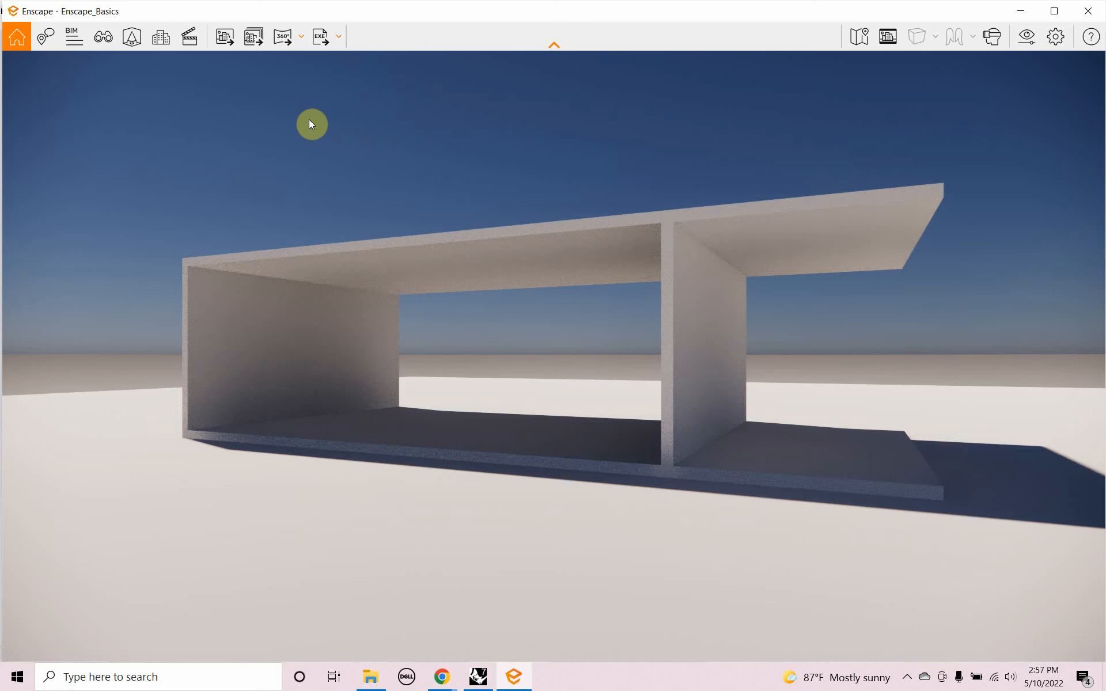
Shift the time of day to bring direct sunlight onto the pavilion floor, and briefly view the window maximized
right_click_drag(537, 373, 491, 372, "shift")
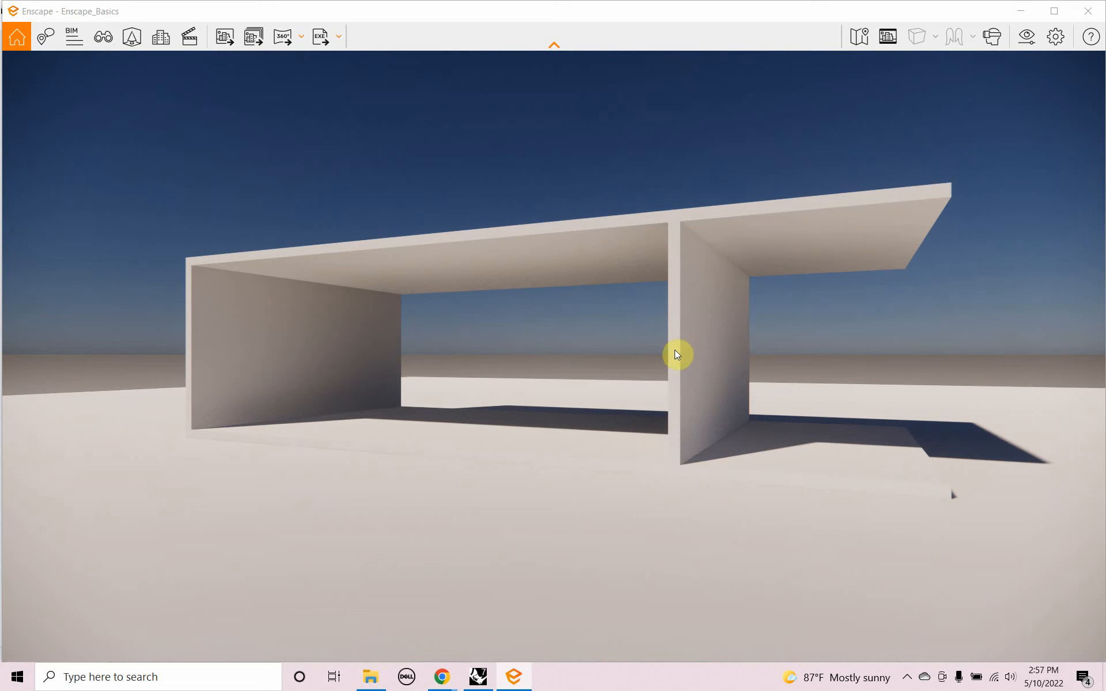
left_click(1055, 13)
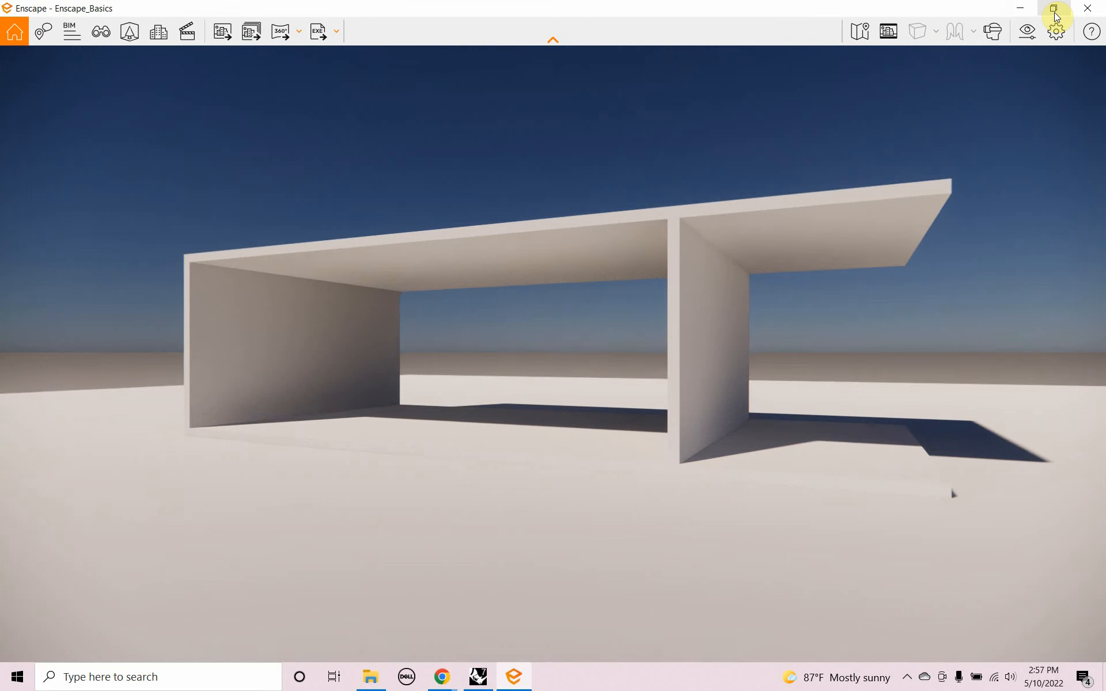
left_click(1055, 13)
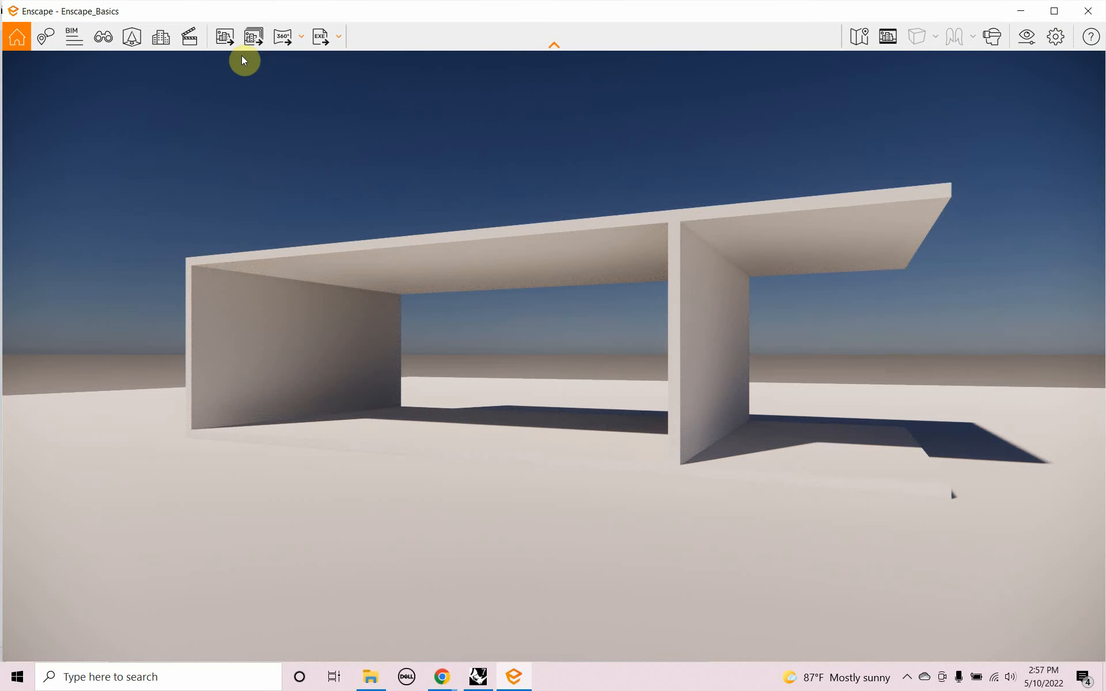
Arrange Rhino and Enscape side by side at half the screen each, and maximize the Camera-01 viewport in Rhino
left_click_drag(3, 5, 589, 22)
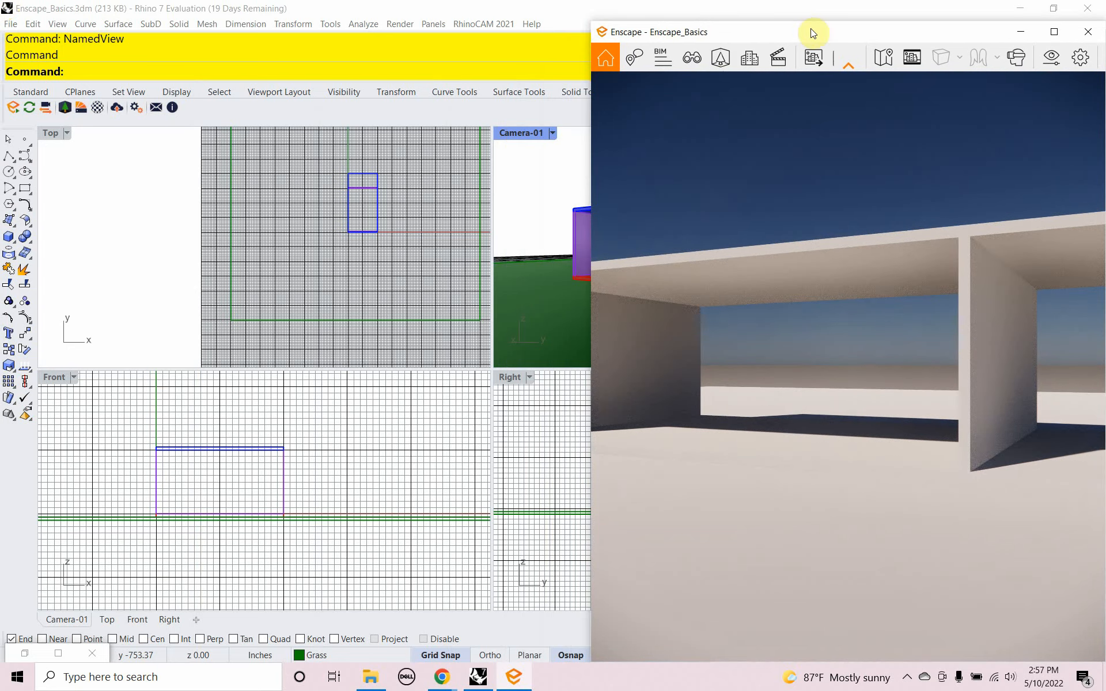
left_click_drag(810, 30, 1103, 23)
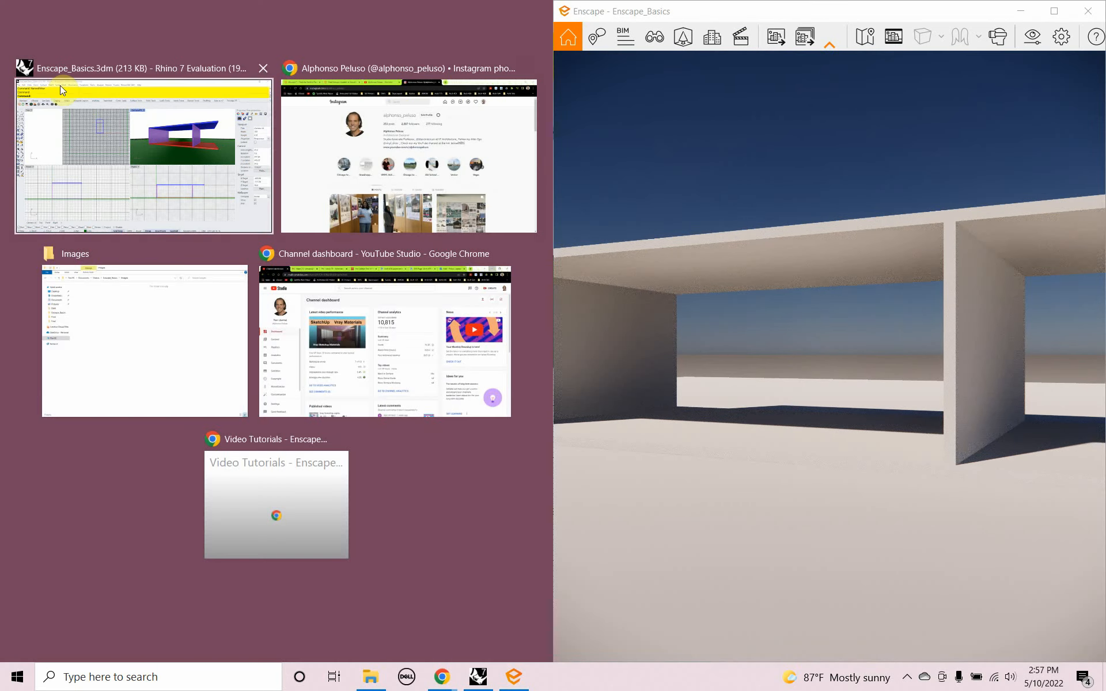
left_click(133, 101)
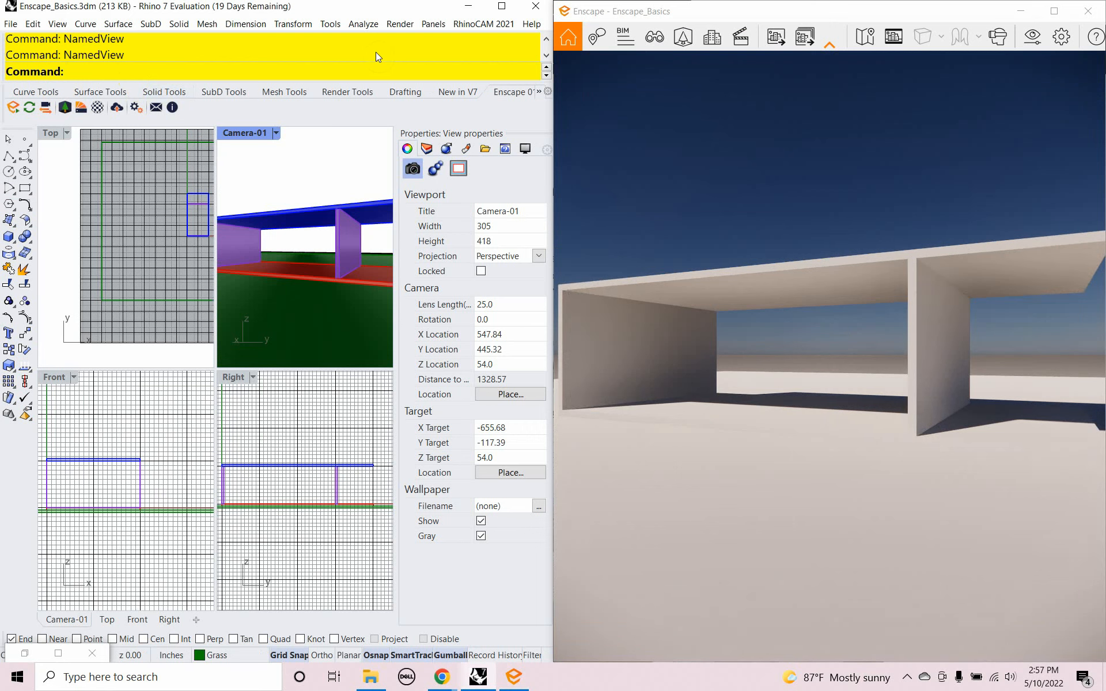
double_click(238, 132)
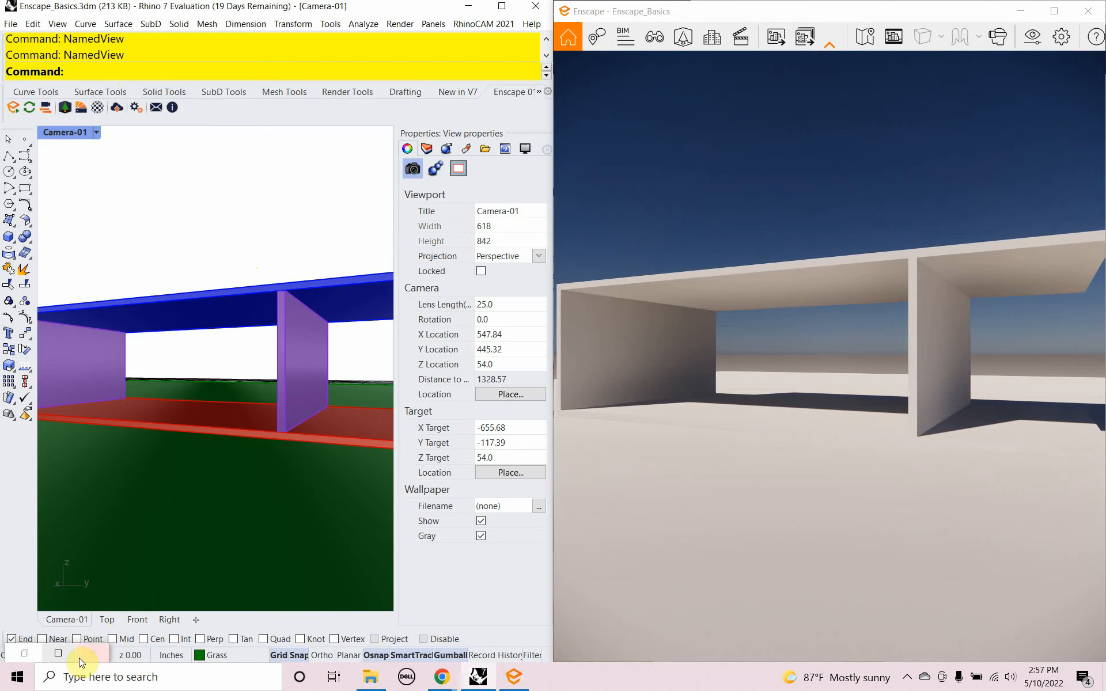
Check the Materials topic in the Grasshopper outline, and name the Wall layer's material Walls in Rhino
left_click(62, 657)
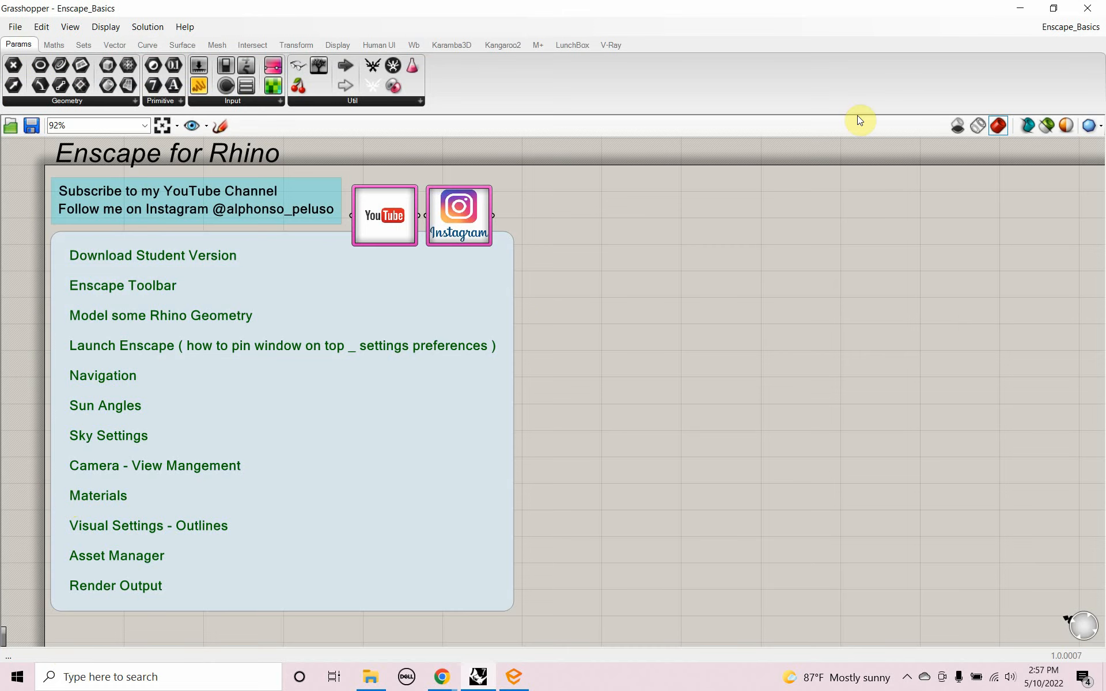
left_click(1025, 8)
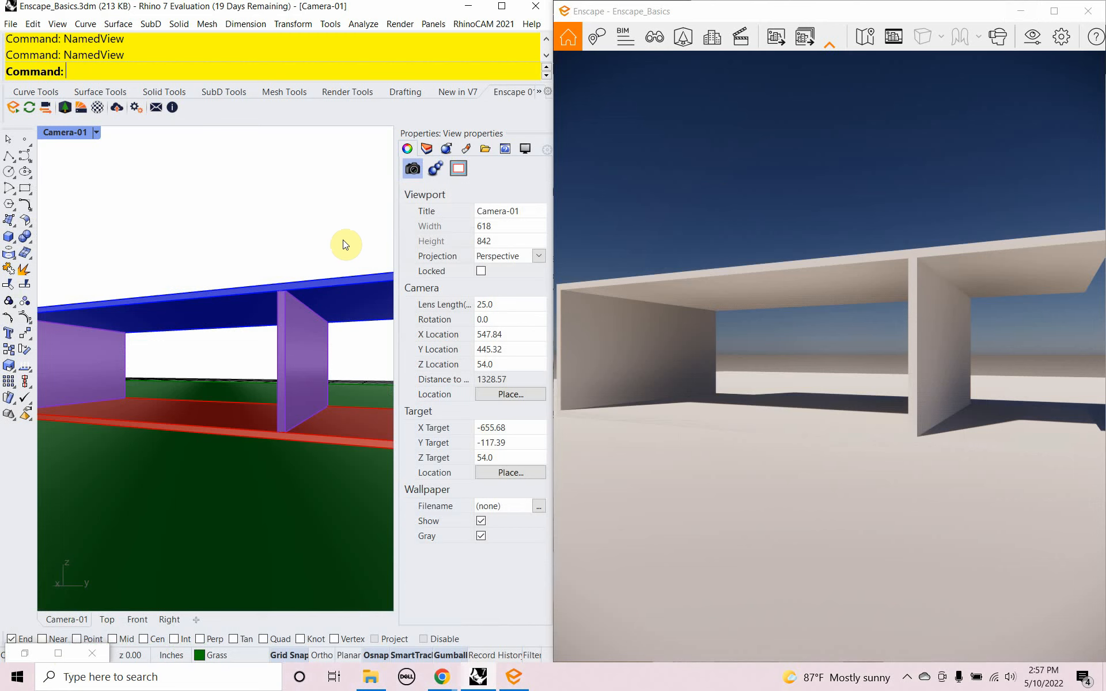
left_click(427, 151)
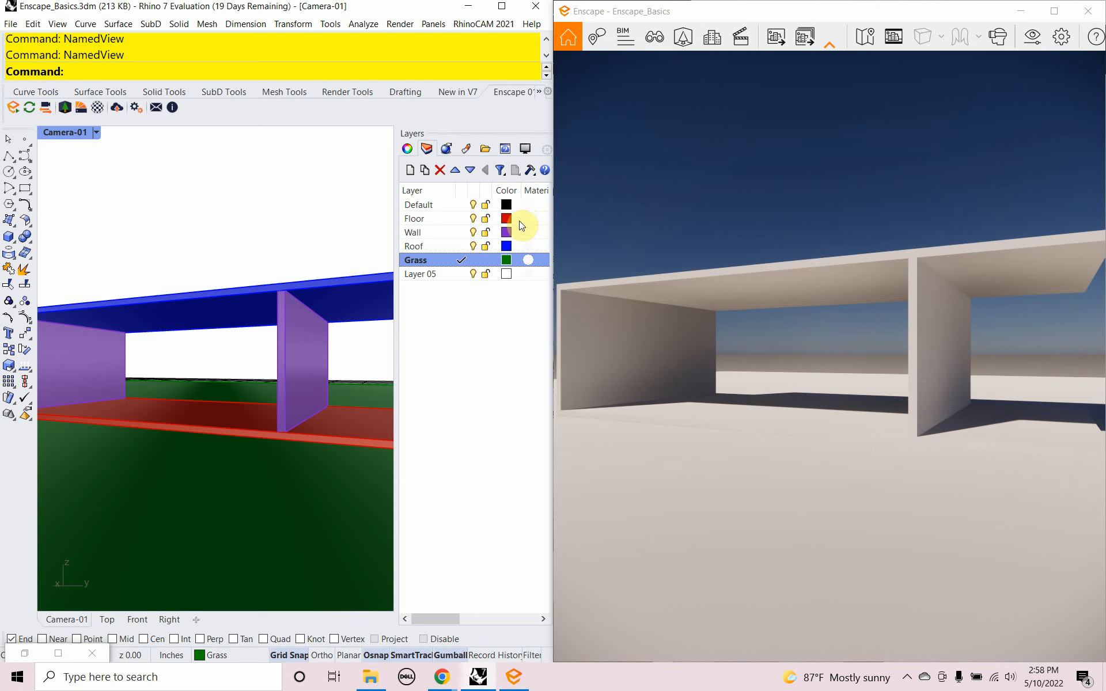
mouse_move(526, 236)
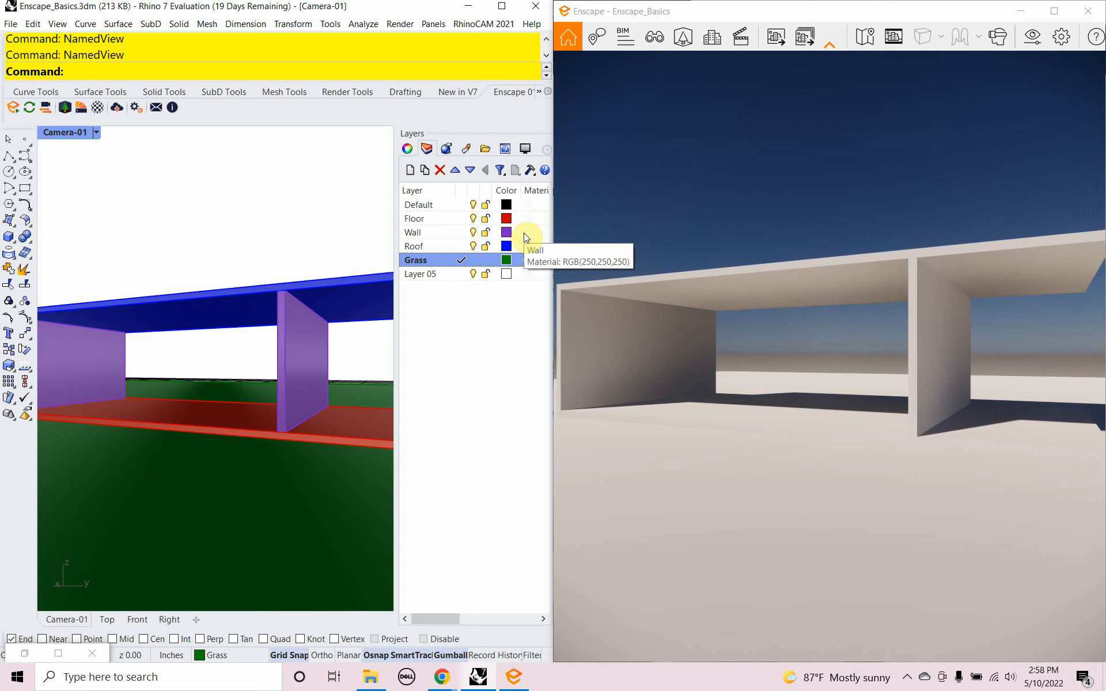
left_click(526, 236)
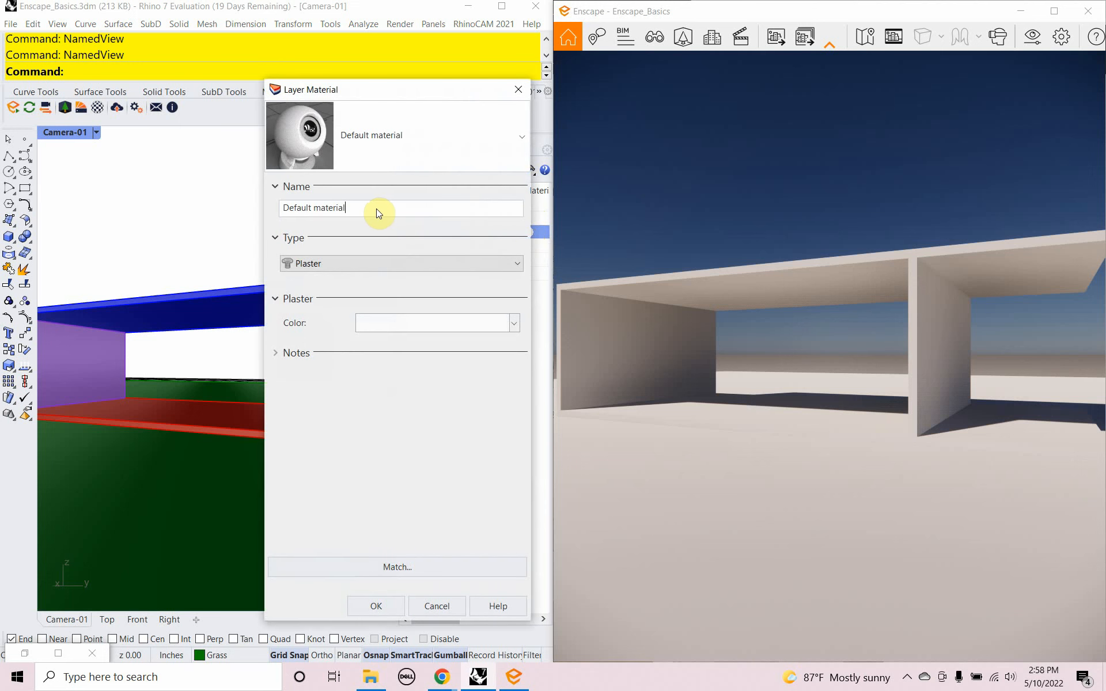
left_click_drag(370, 208, 257, 195)
type("Walls")
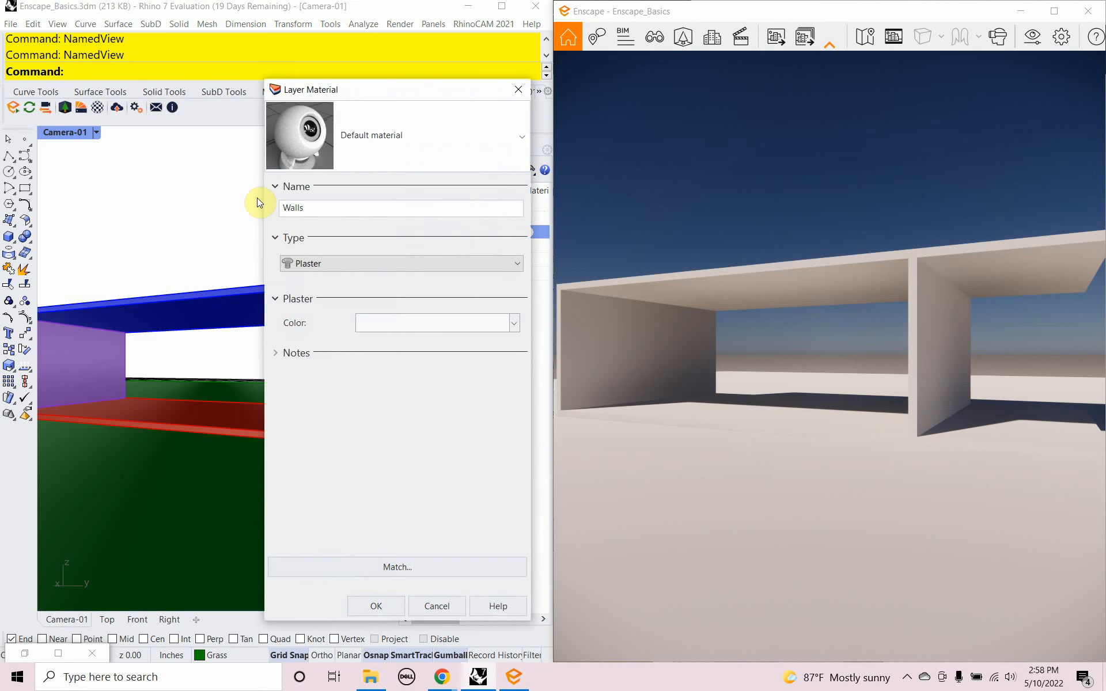
Change the Walls material type to Custom and give it a magenta-pink color with a hue of about 311
left_click(359, 263)
left_click(356, 279)
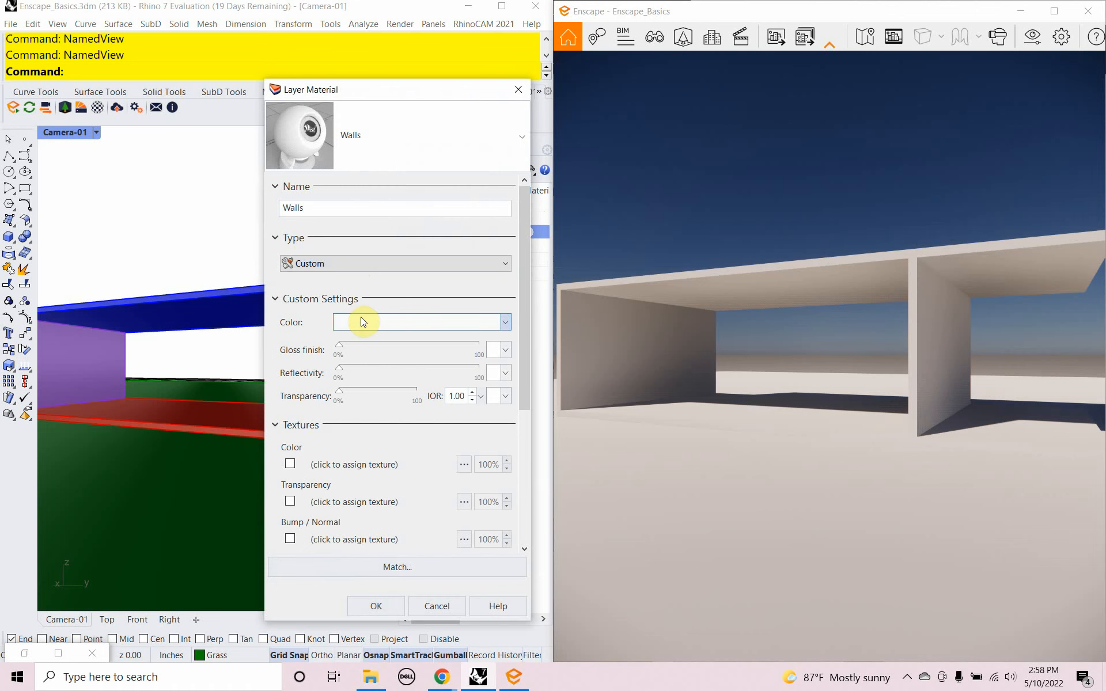
left_click(395, 320)
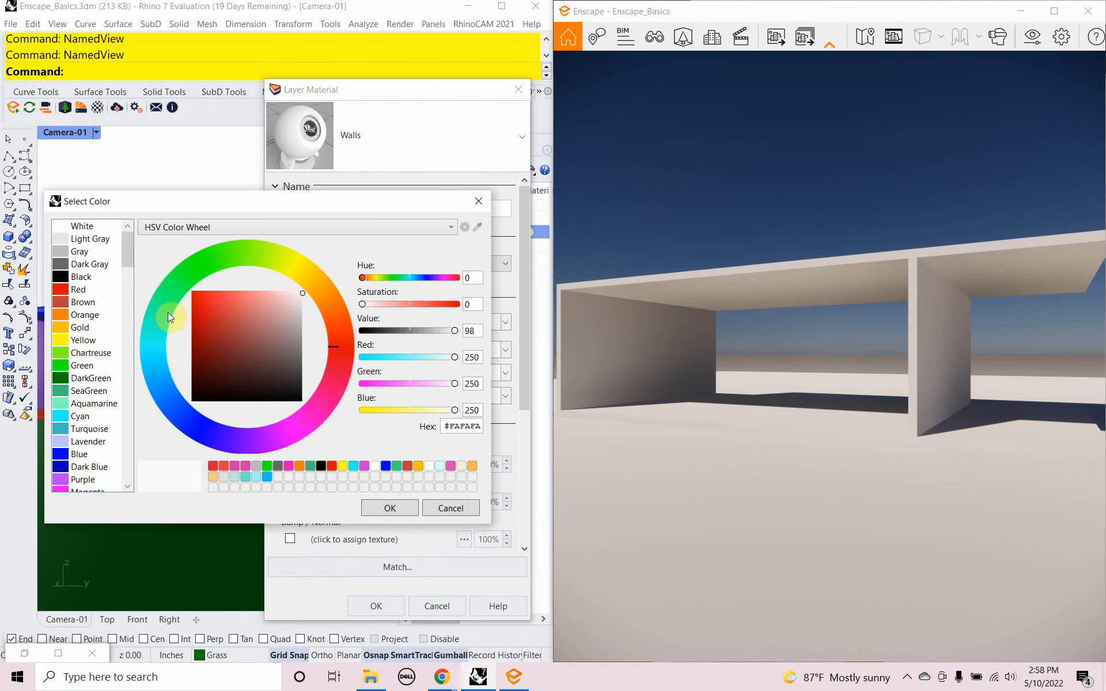
left_click(158, 343)
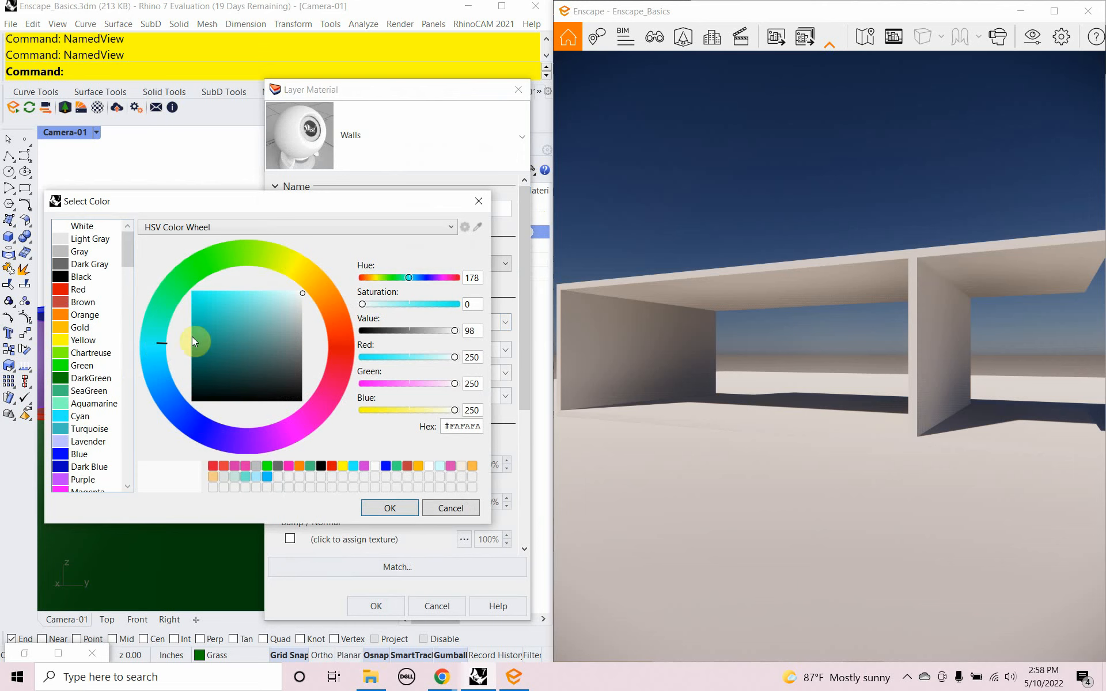
left_click(220, 308)
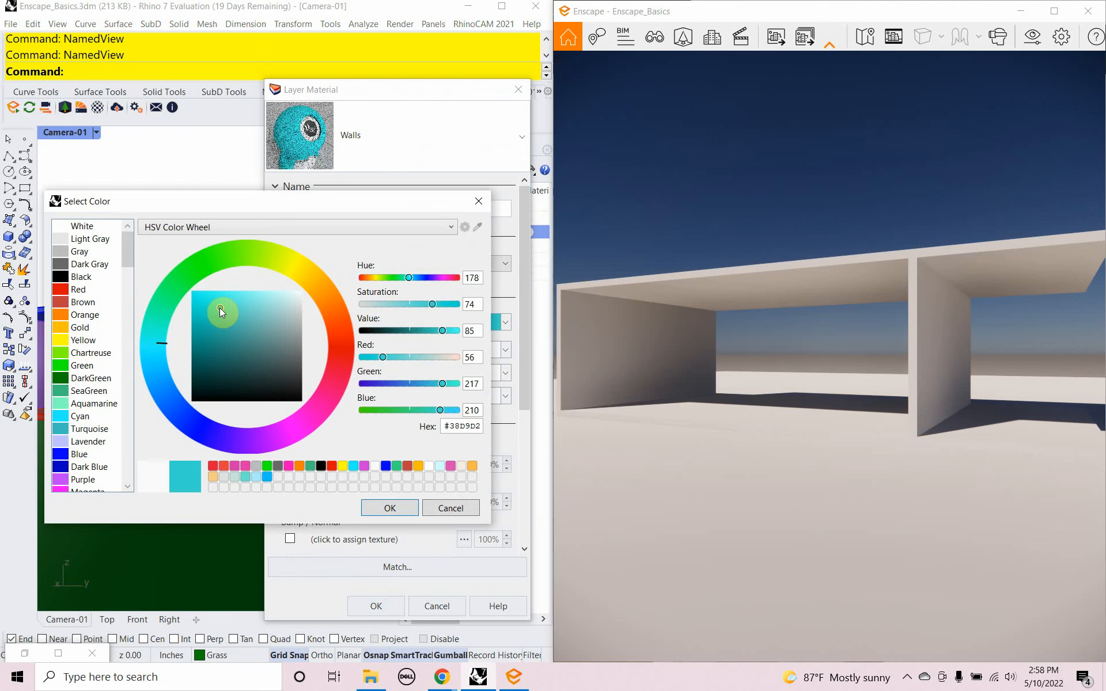
left_click_drag(325, 404, 306, 416)
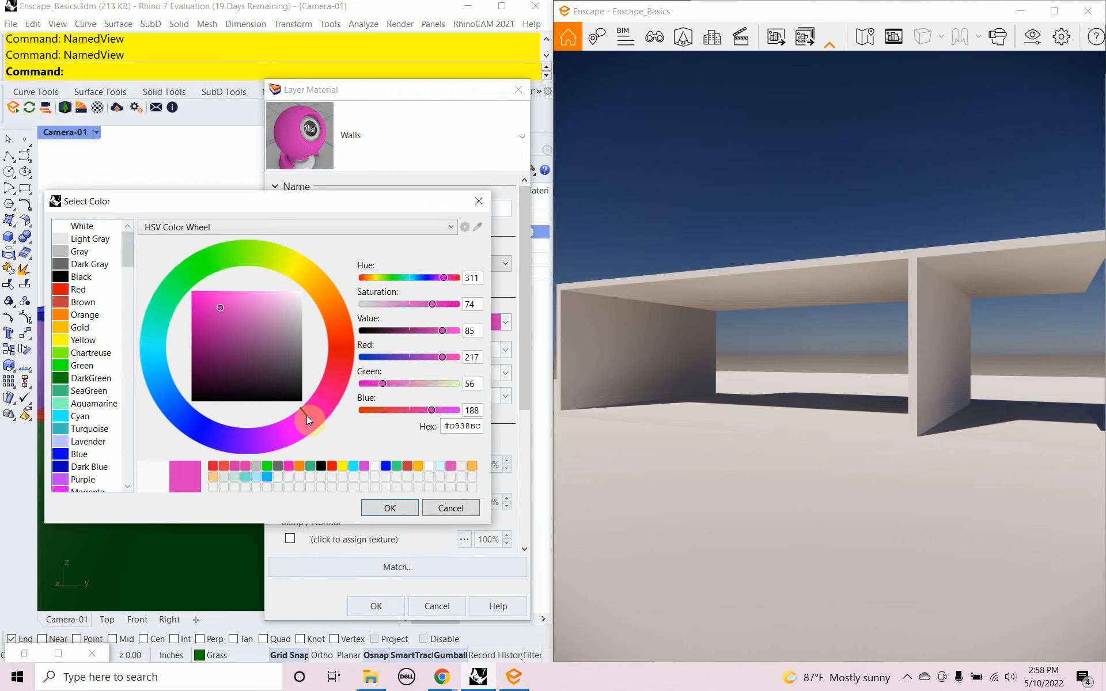
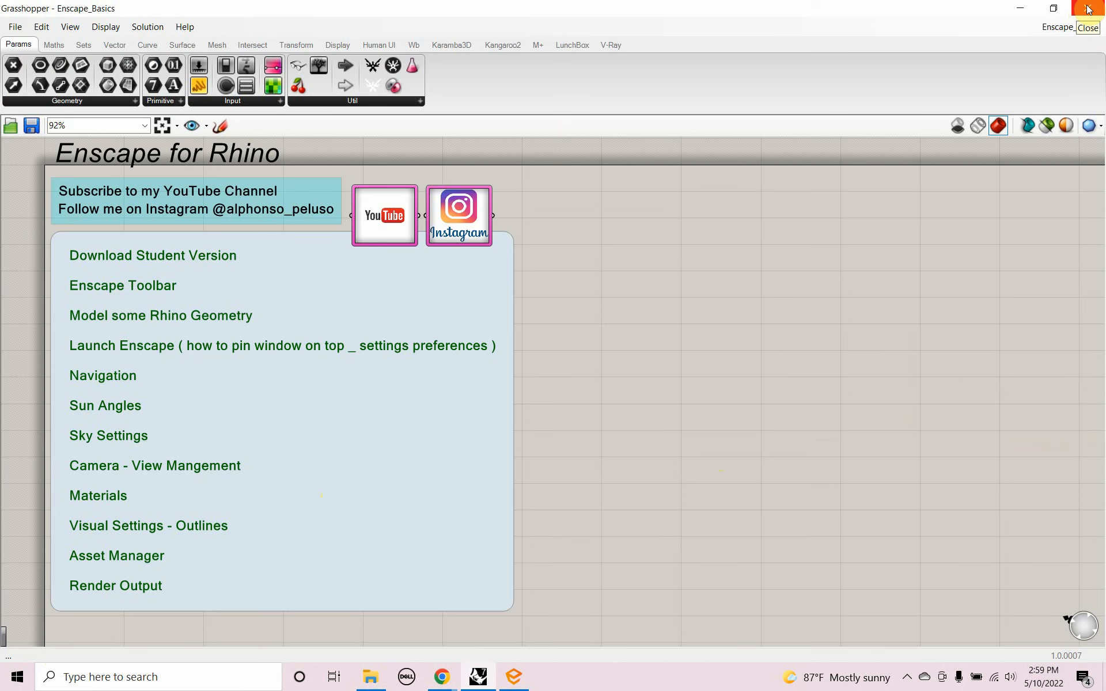
Close the Grasshopper outline and the Enscape window, and relaunch Enscape from Rhino to load the new wall material
left_click(1088, 8)
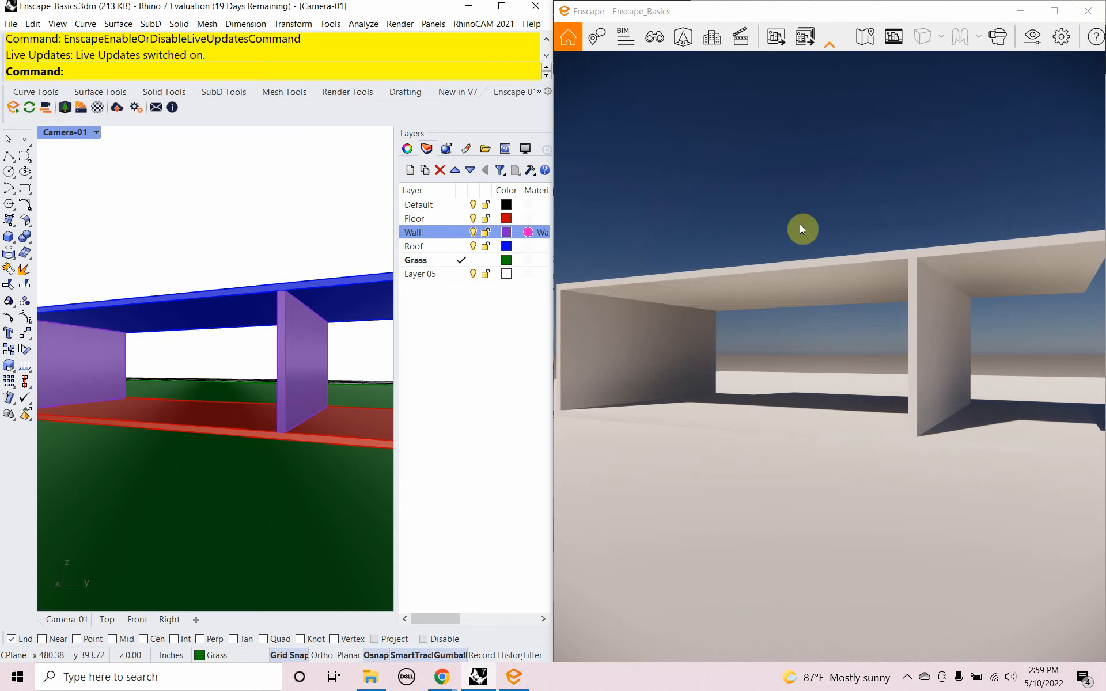
left_click(1089, 11)
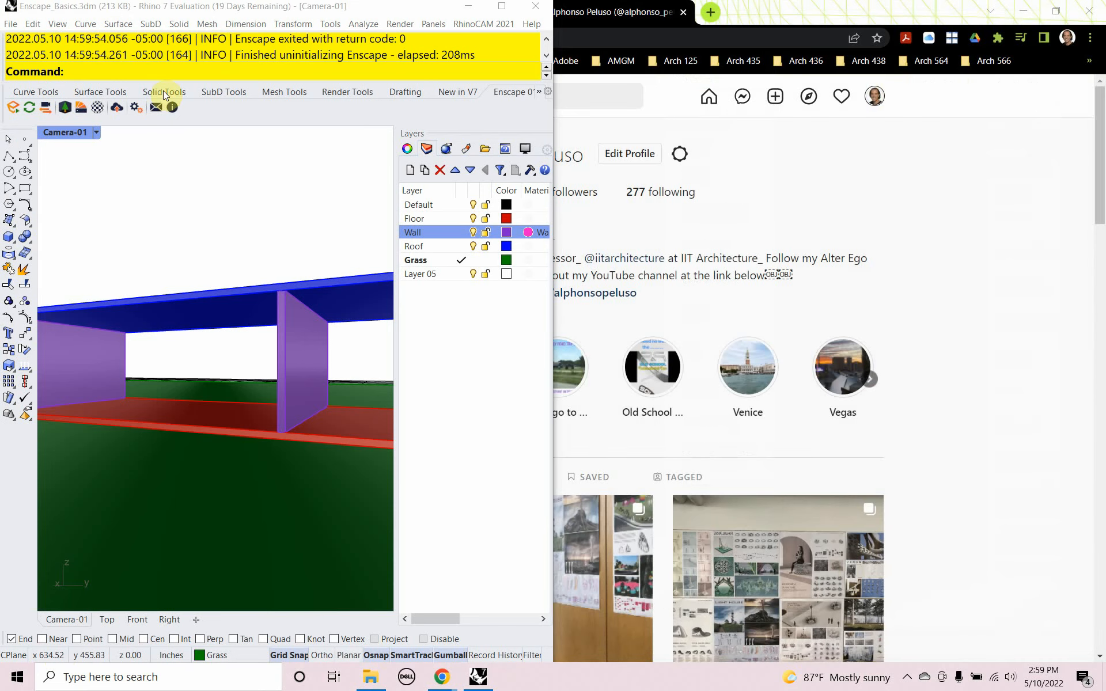
left_click(12, 111)
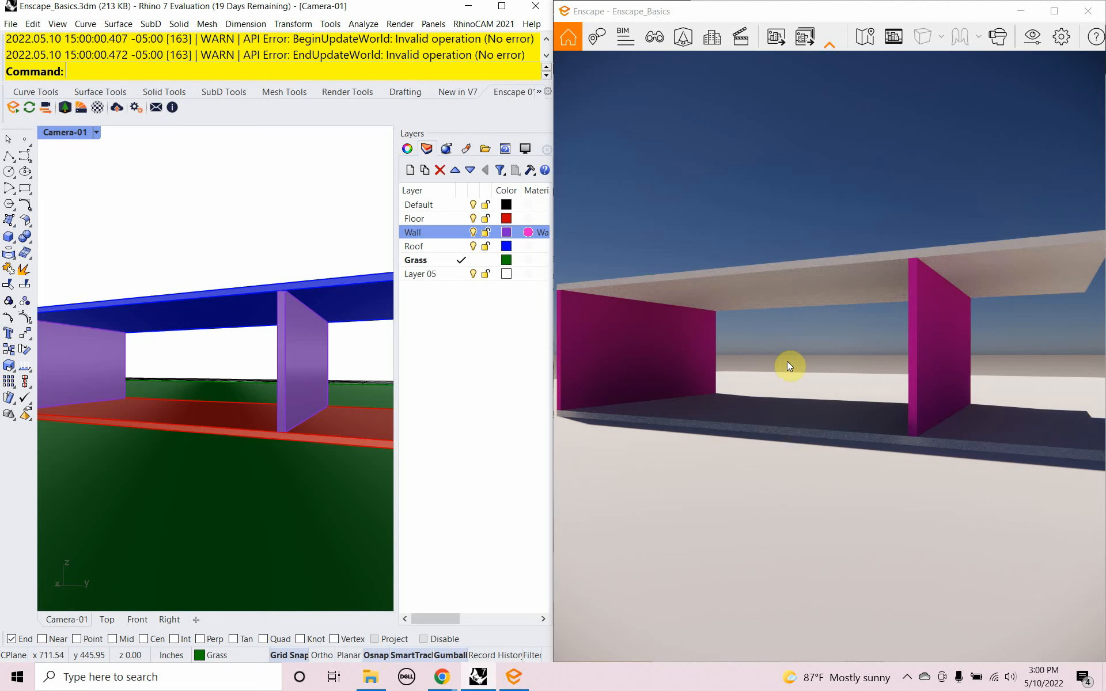
Shift the sun's time of day in the Enscape view, and change the Wall layer's Walls material type to Enscape in Rhino
right_click_drag(787, 362, 668, 361, "shift")
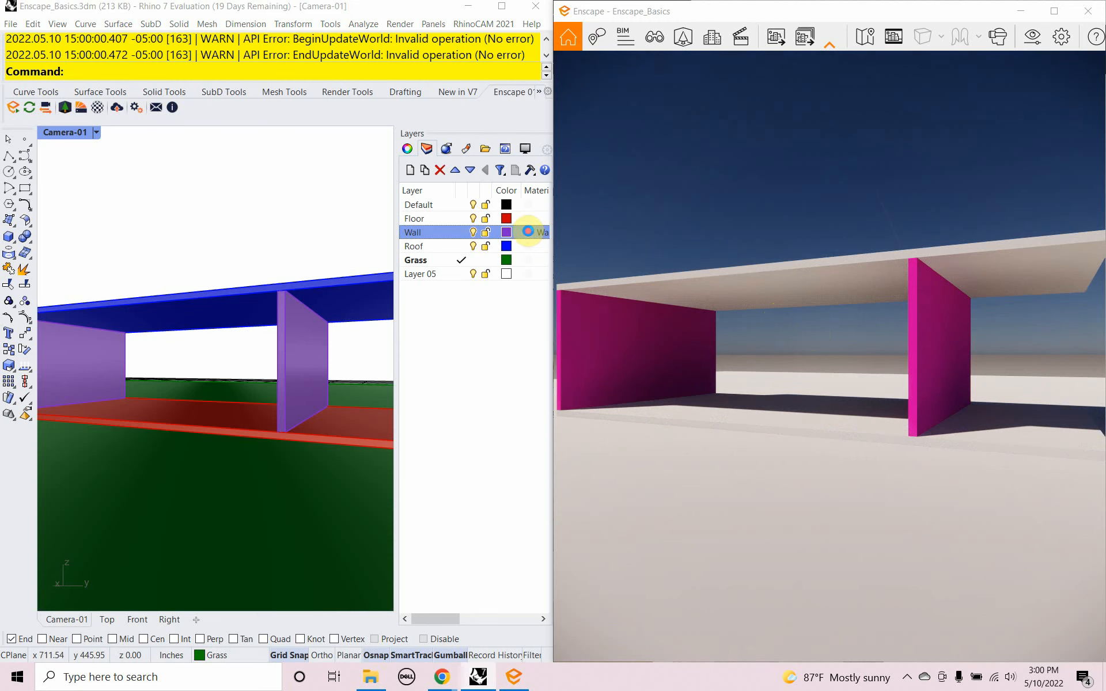
left_click(528, 233)
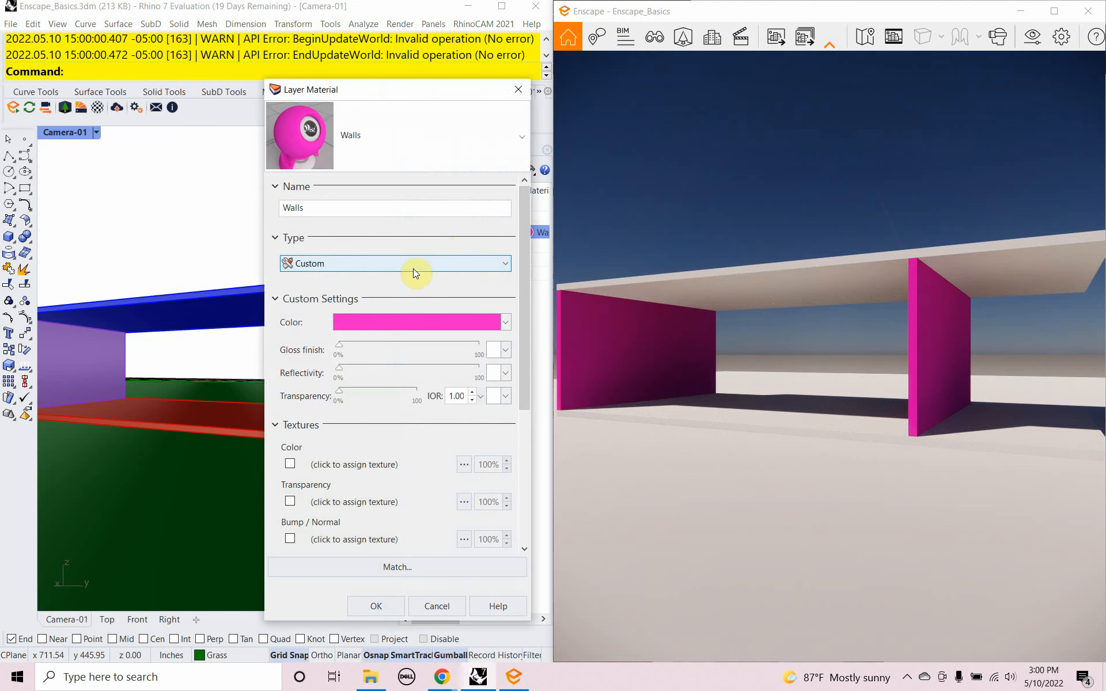
left_click(378, 264)
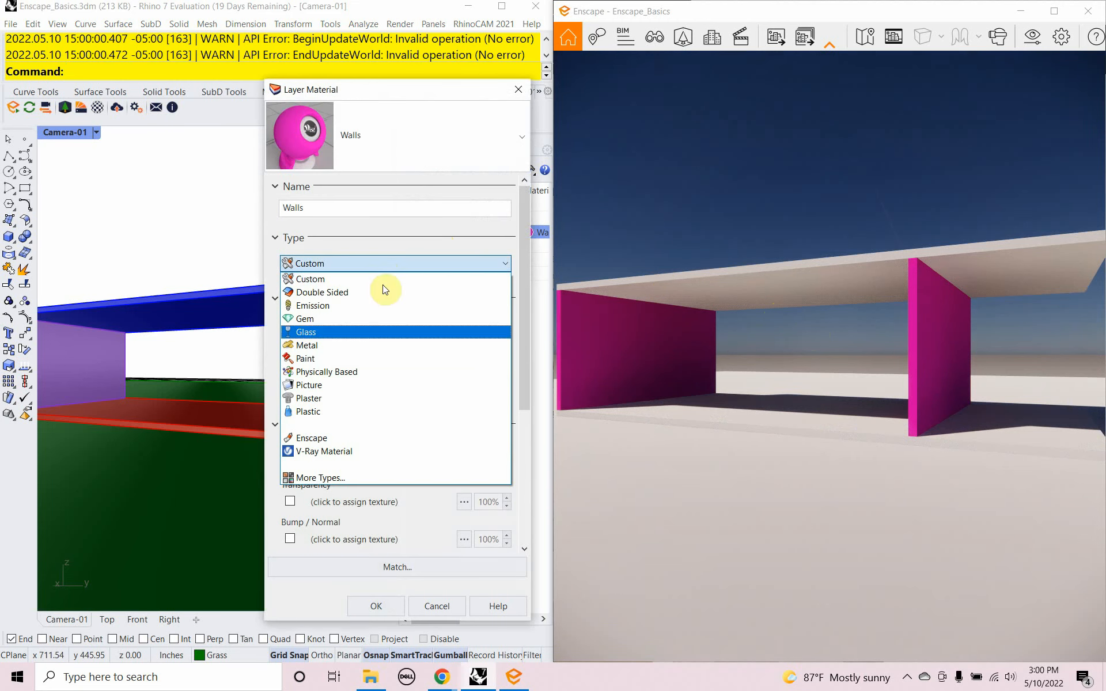
left_click(365, 439)
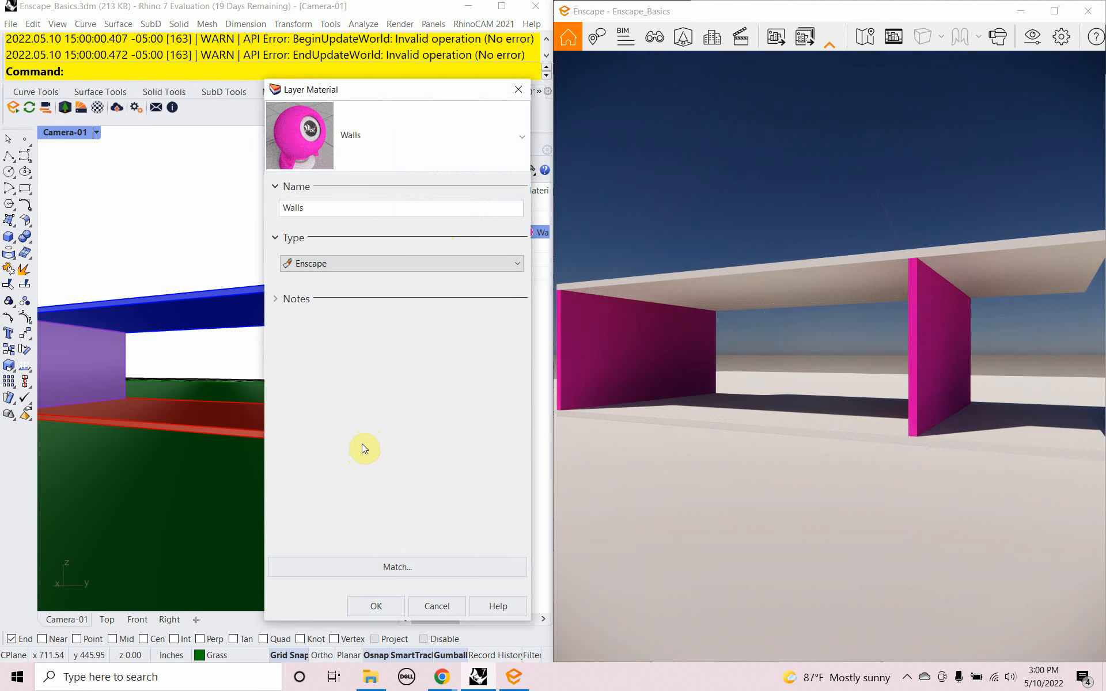
left_click(370, 609)
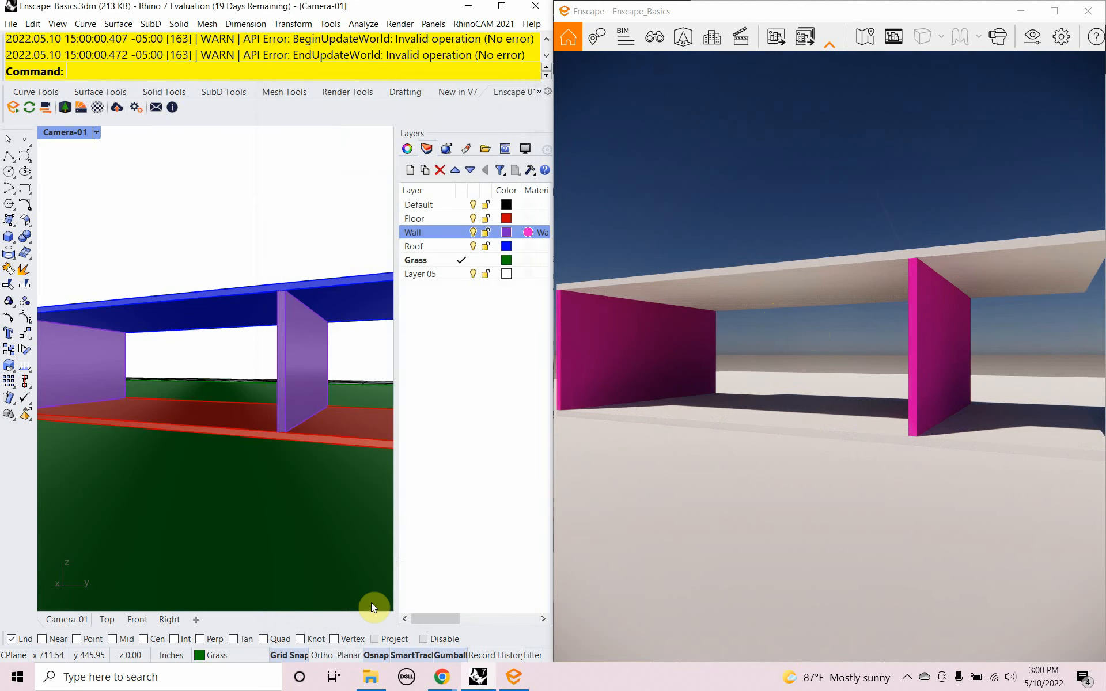
Open the Enscape Material Editor from Rhino to tune the project's materials
left_click(98, 109)
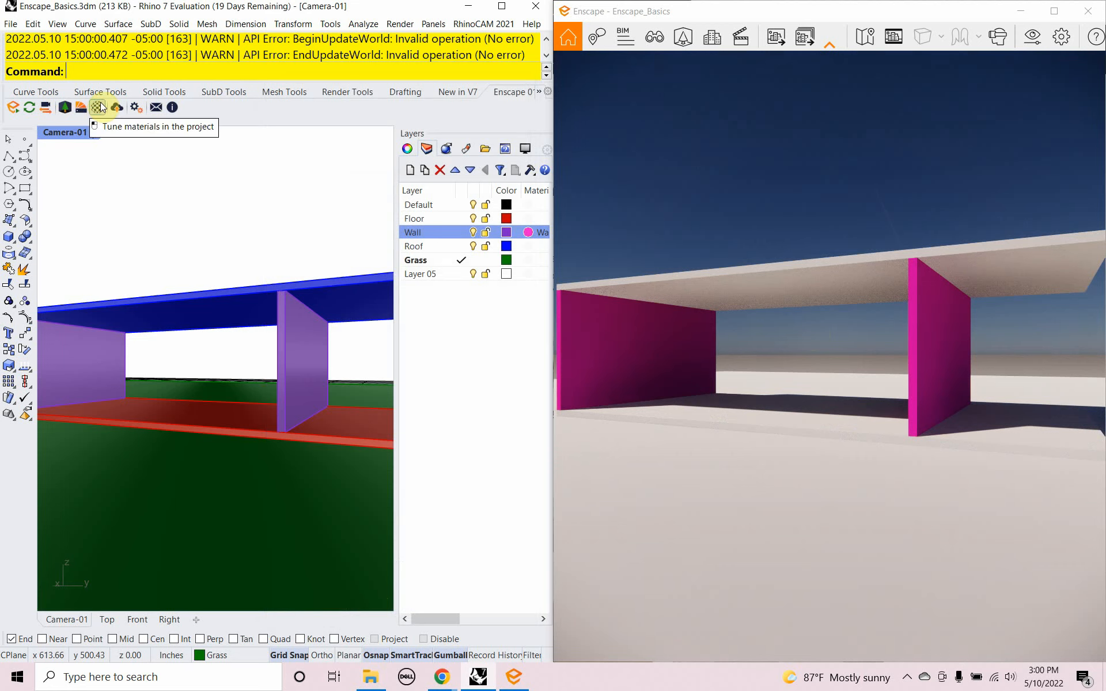
left_click(101, 107)
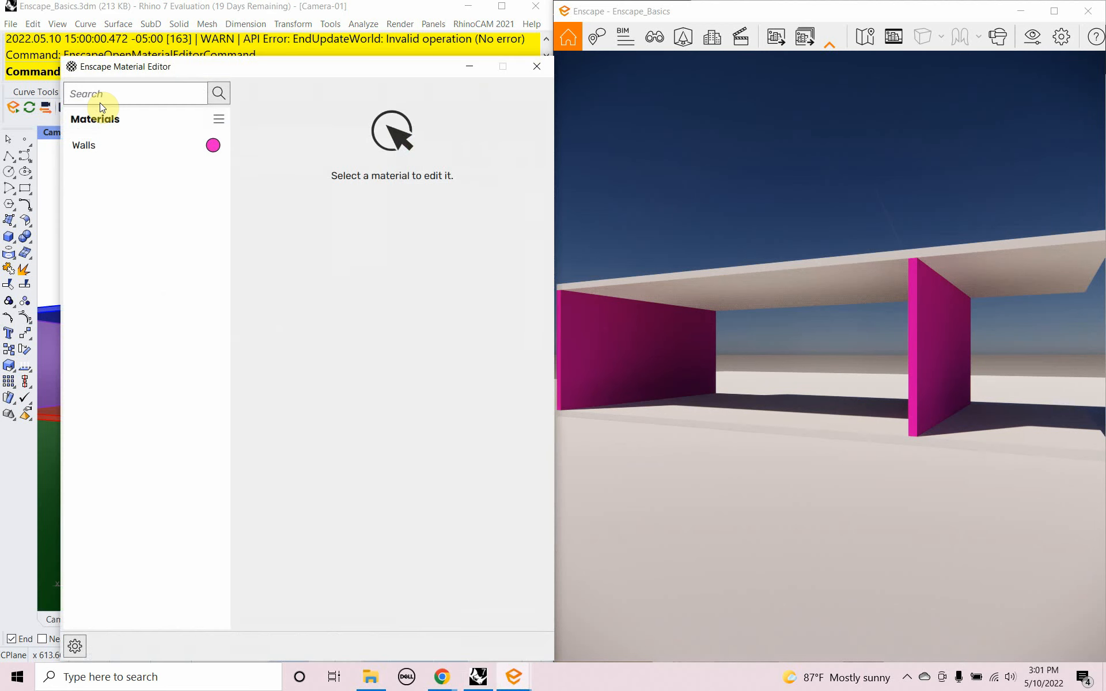
Change the Walls material's albedo color to turquoise in the Enscape Material Editor
left_click(109, 146)
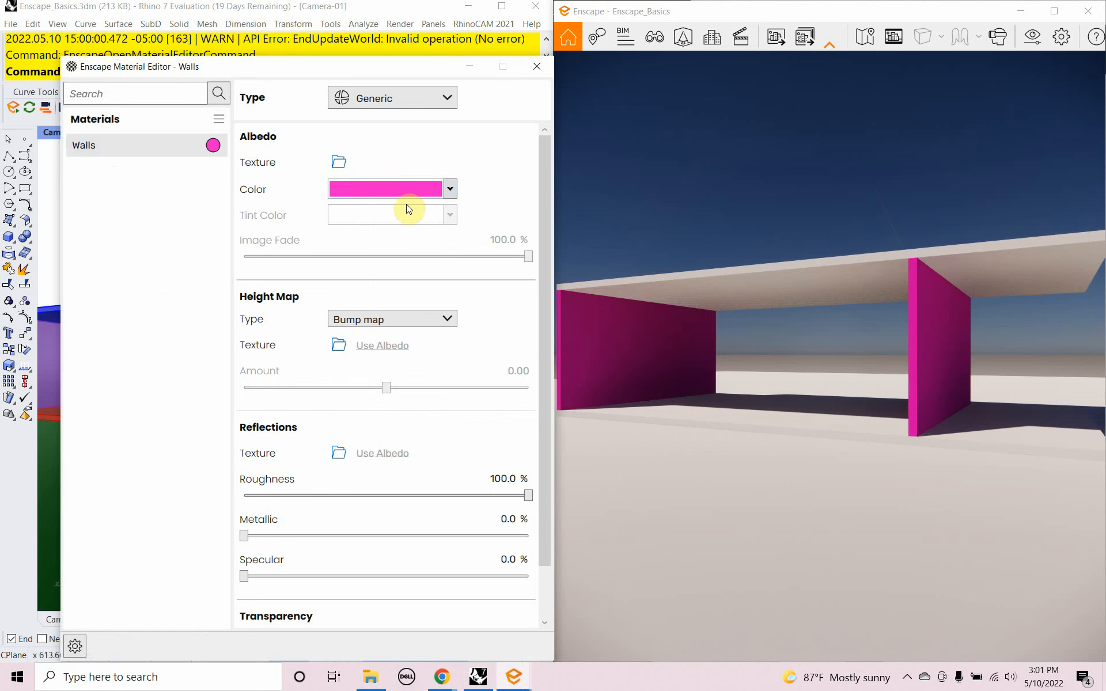
left_click(421, 191)
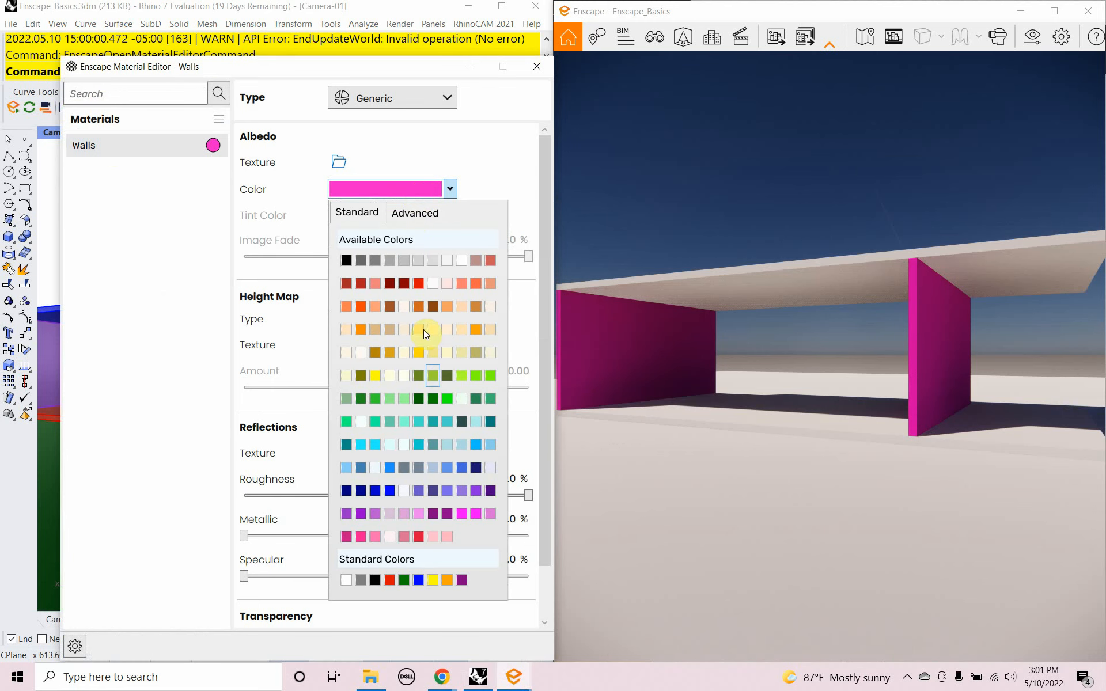
left_click(444, 424)
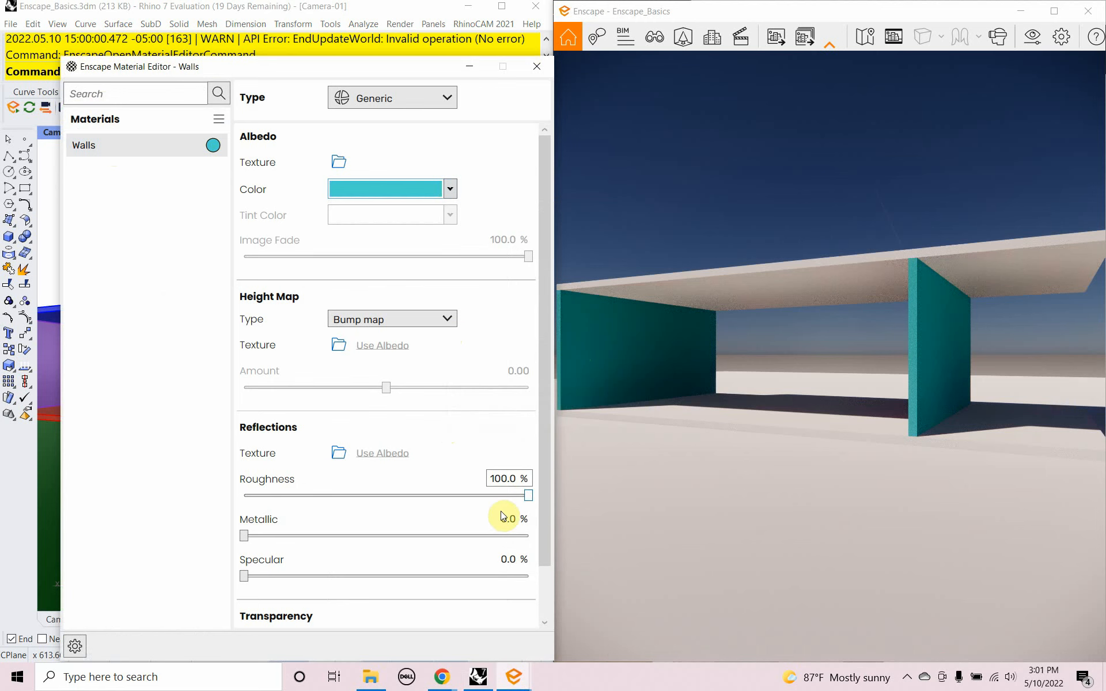
Set the Walls material's roughness to about 25% and its specular to 84%
left_click_drag(520, 497, 316, 459)
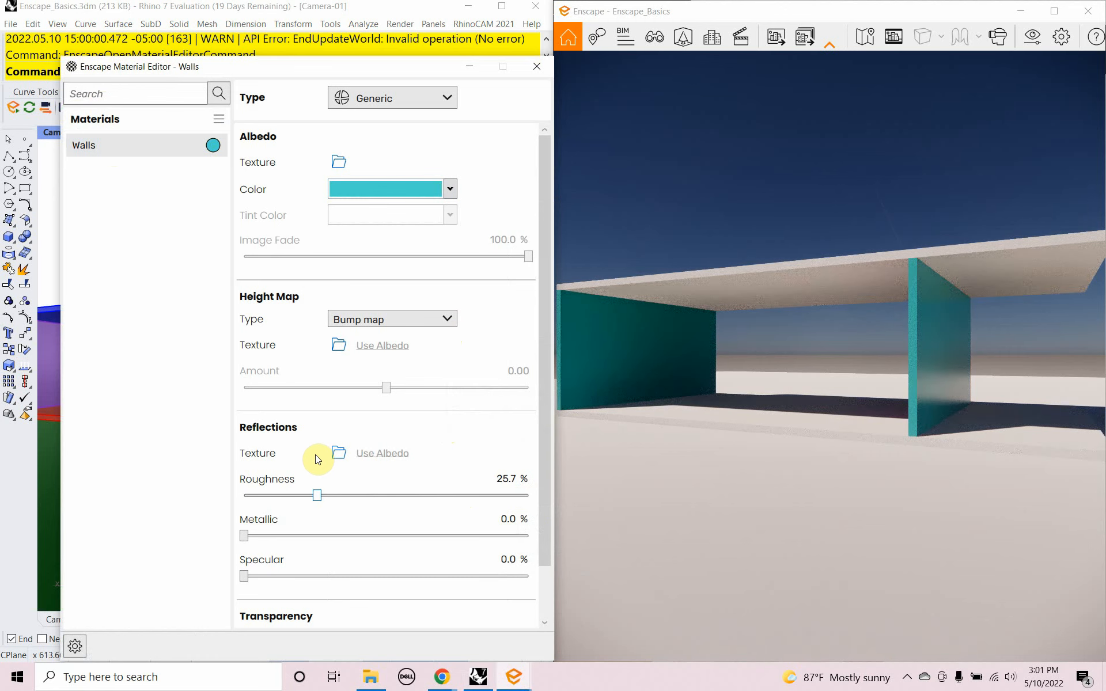
left_click_drag(317, 459, 315, 469)
left_click_drag(245, 576, 464, 589)
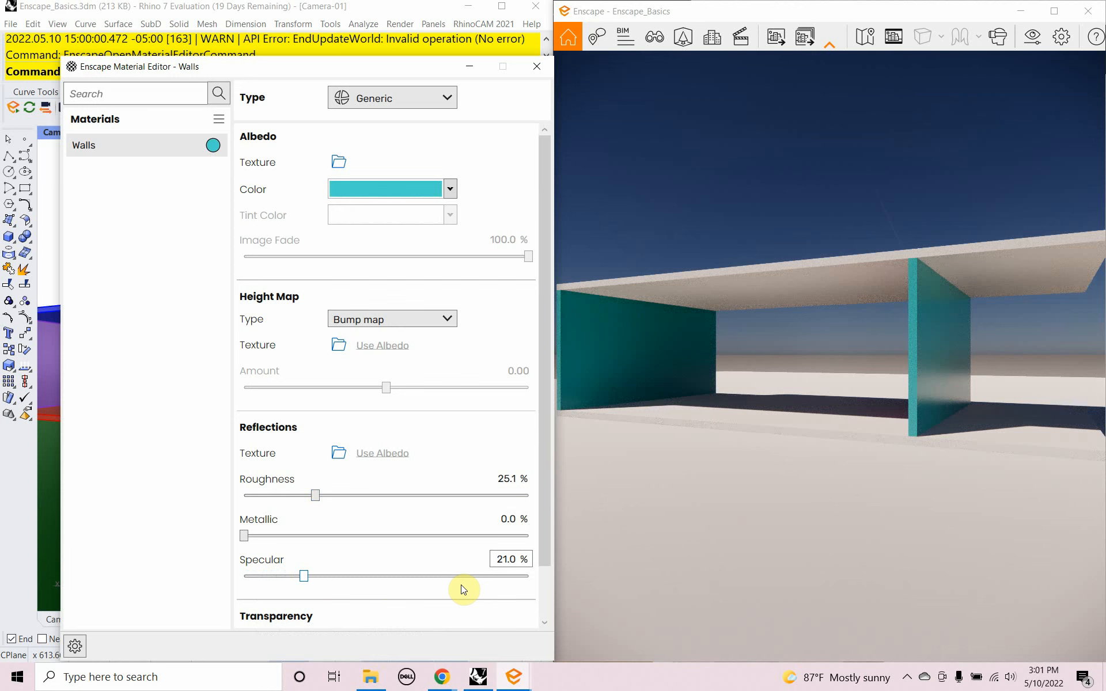
left_click_drag(304, 576, 484, 576)
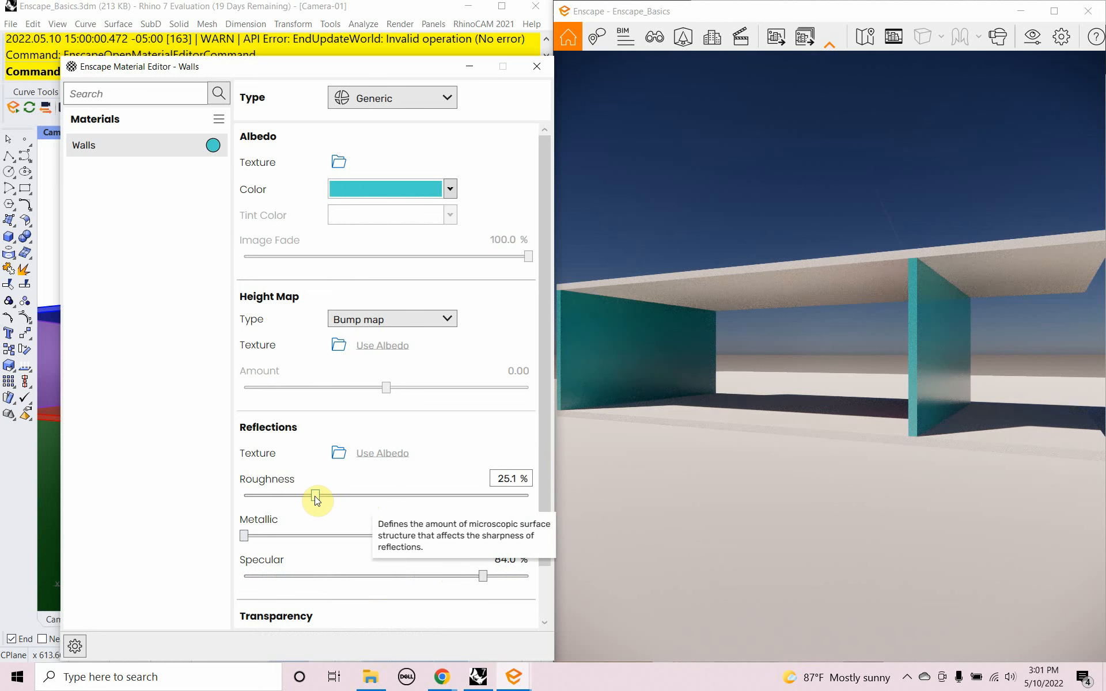
Try the Walls material at 0% roughness, and return the roughness to about 25%
left_click_drag(316, 499, 230, 500)
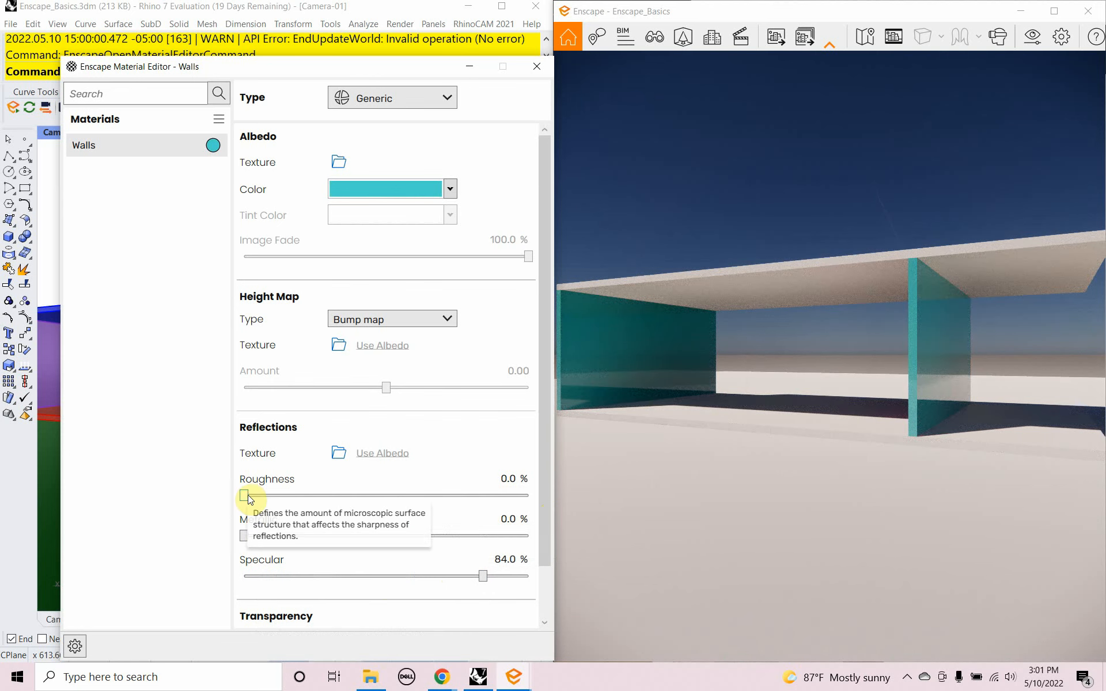
left_click_drag(249, 498, 316, 506)
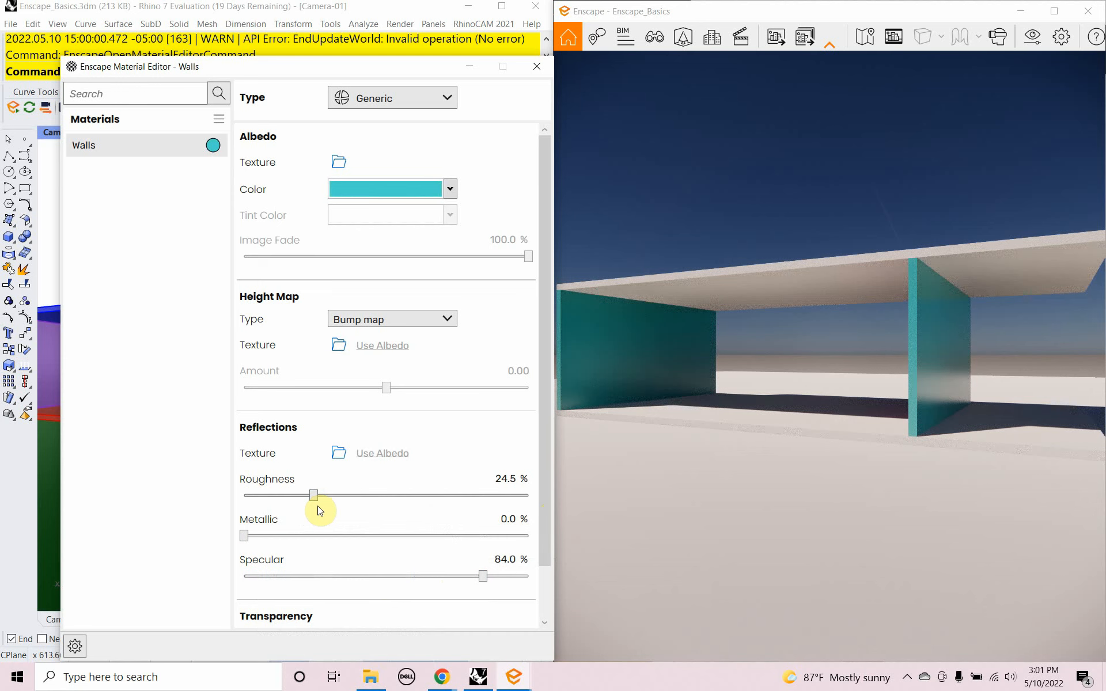
left_click_drag(317, 502, 321, 502)
Close the Enscape Material Editor and save the Rhino model
left_click(530, 68)
left_click(10, 24)
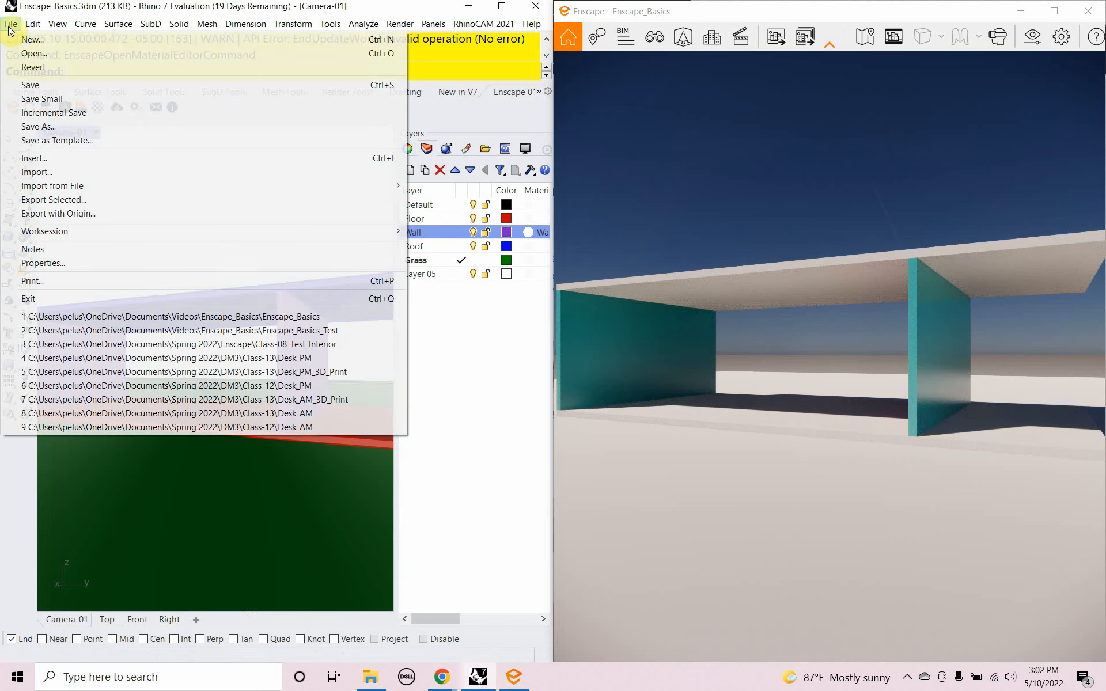
left_click(29, 84)
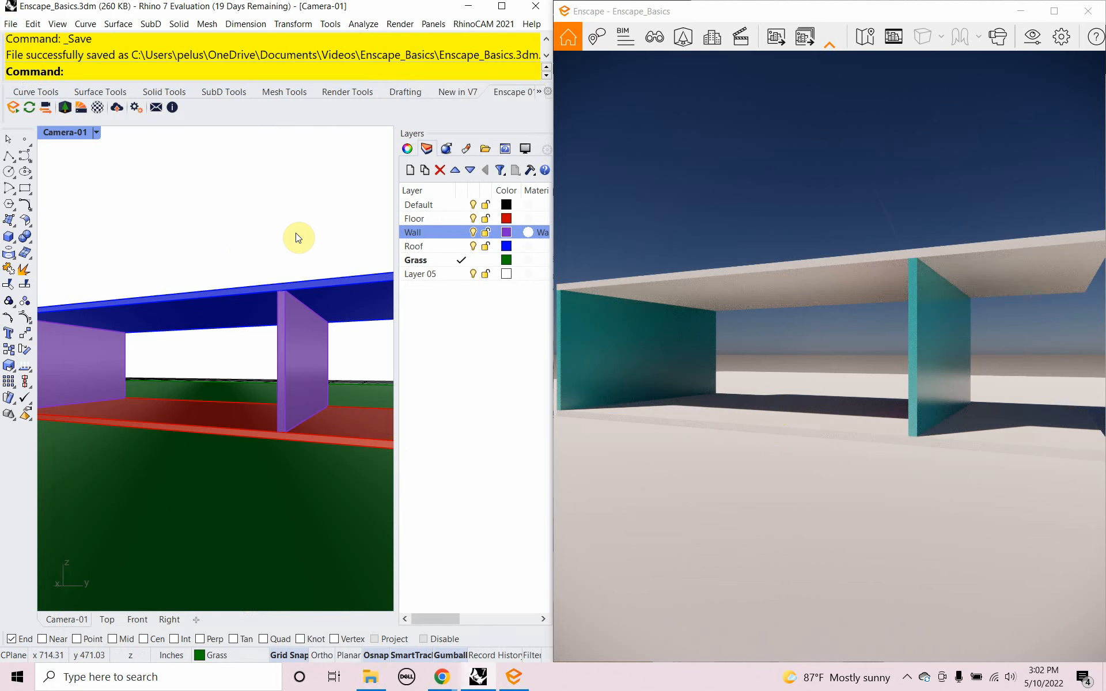
Give the Floor layer a material of type Custom and name it Floor
left_click(444, 219)
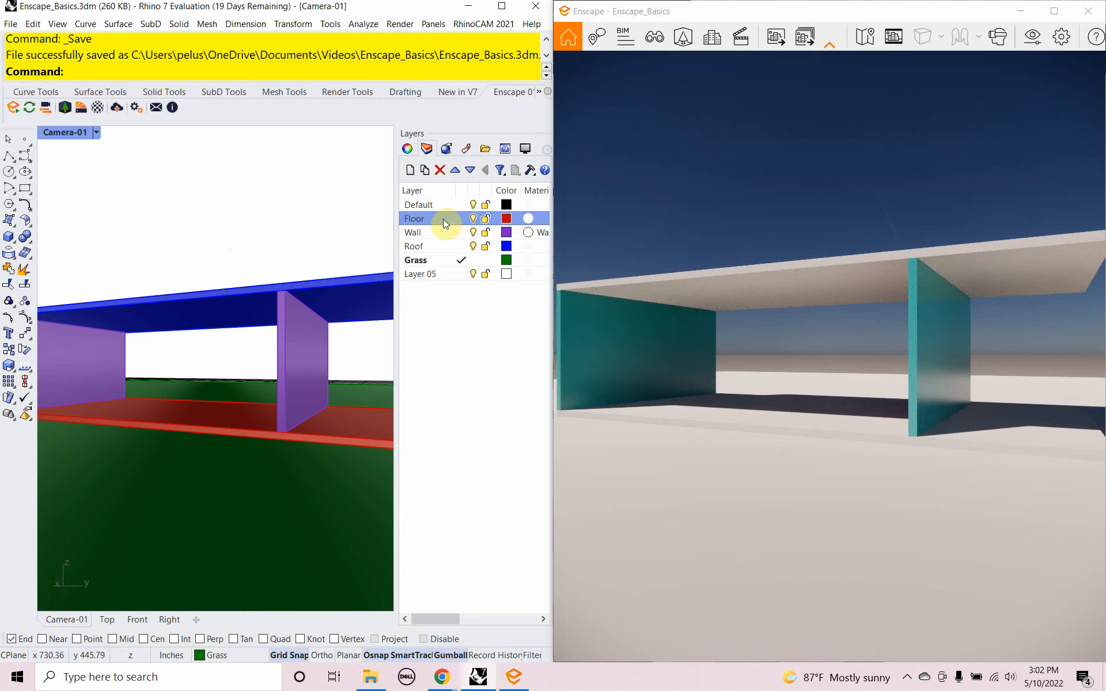
left_click(530, 220)
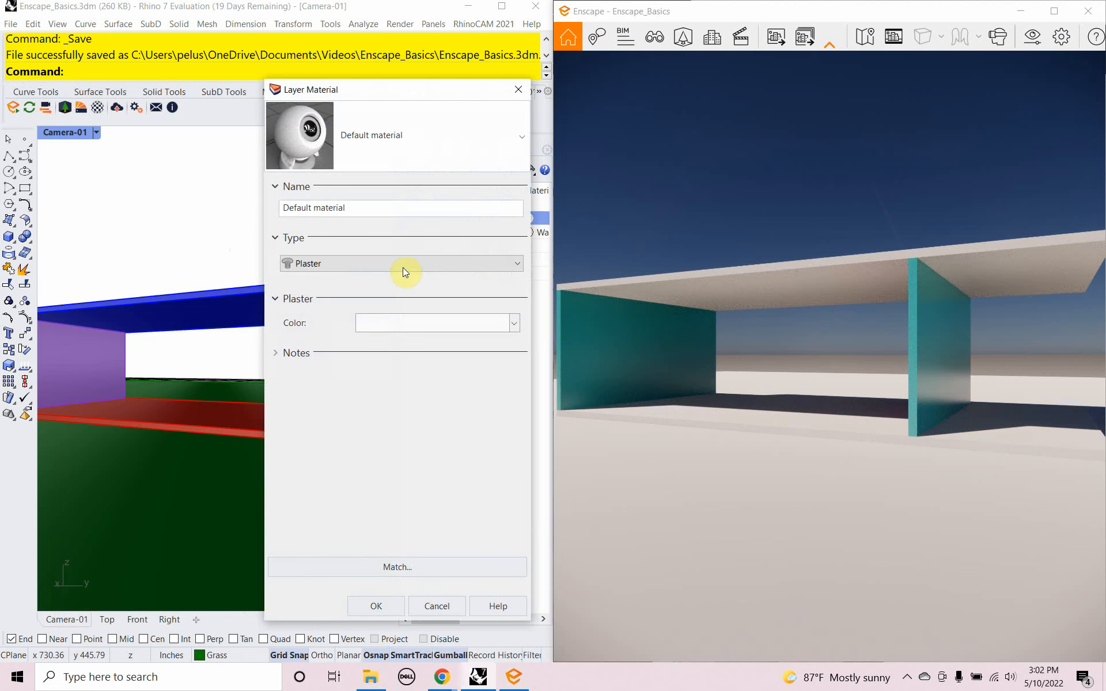
left_click(371, 269)
left_click(368, 280)
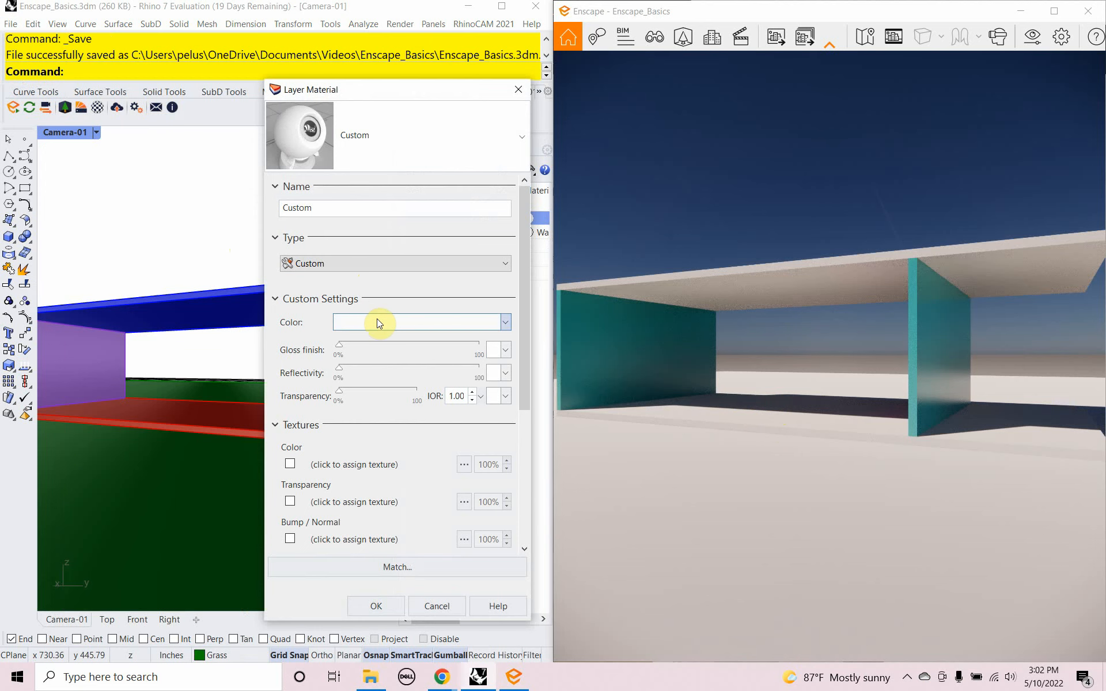
double_click(311, 207)
type("Flo")
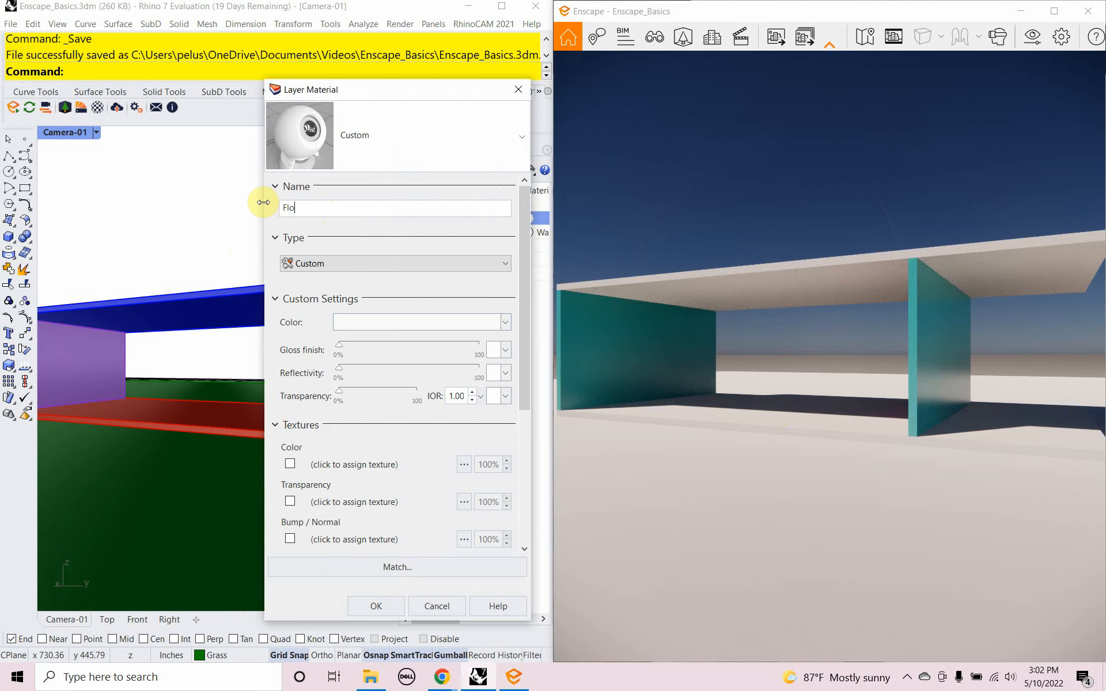
type("or")
Set the Floor material's color to magenta, #DE24D8, and apply the material to the layer
left_click(371, 320)
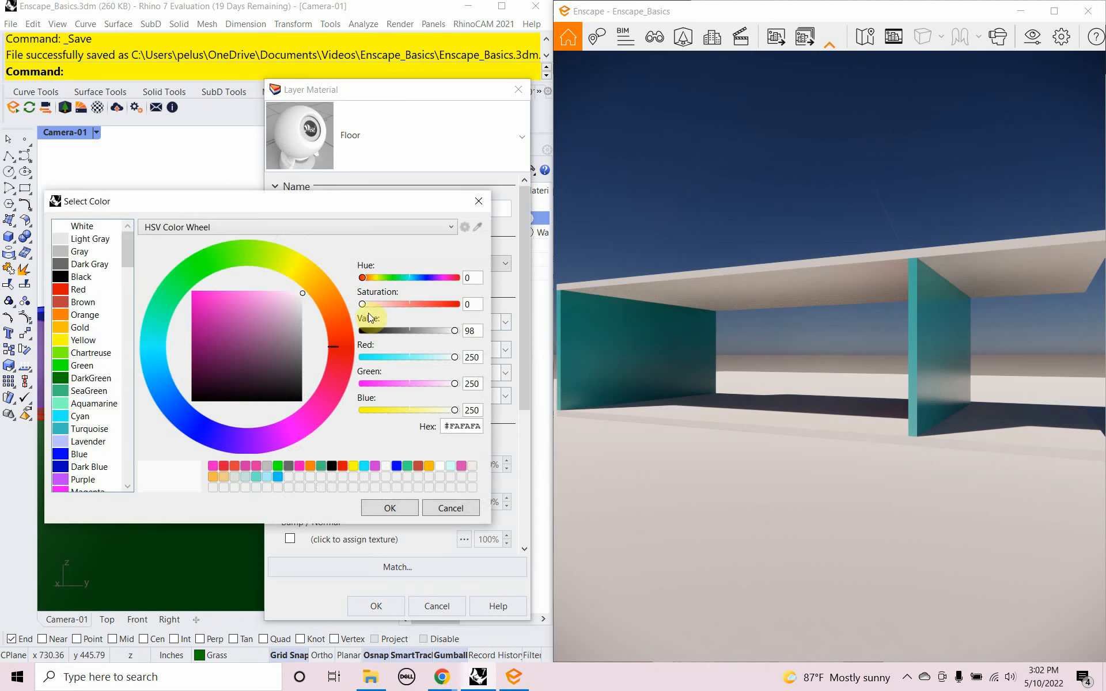
left_click_drag(198, 302, 209, 305)
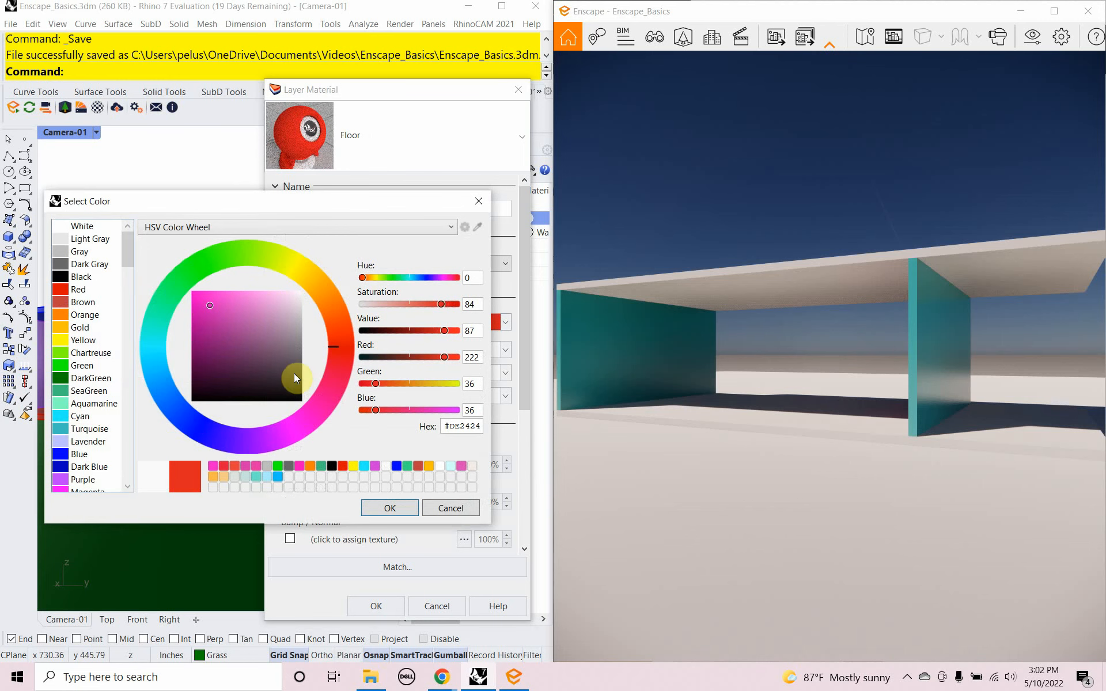
left_click(298, 426)
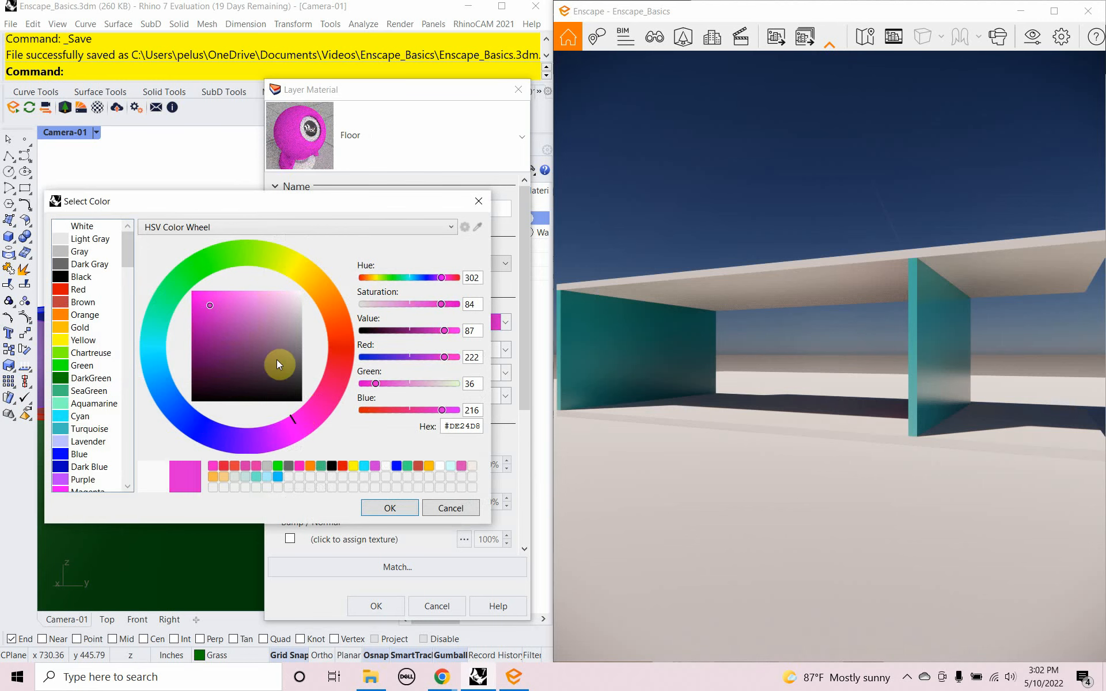
left_click(384, 515)
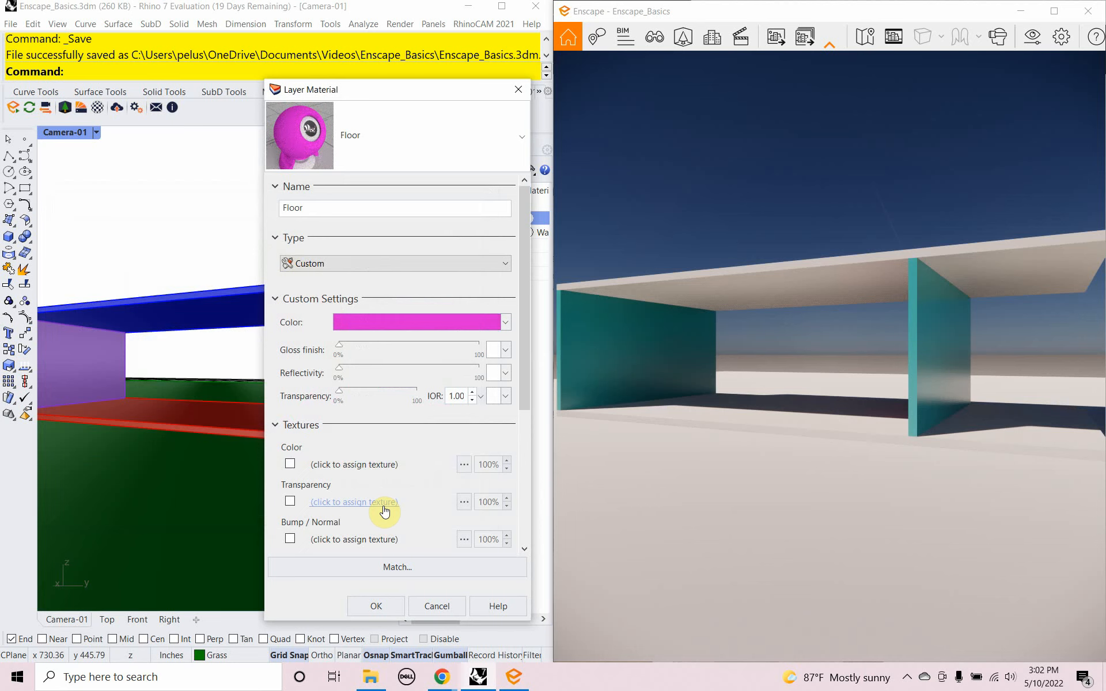
left_click(373, 608)
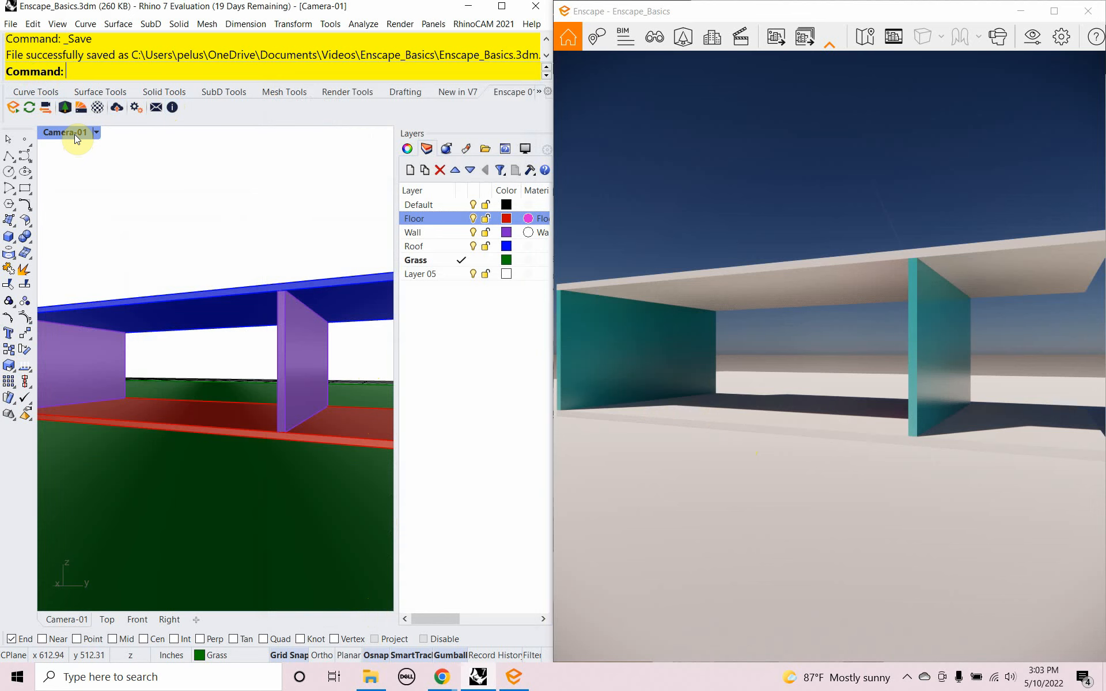
Save the model and open the recent file Class-08_Test_Interior, using its stored CAM system preferences
left_click(12, 25)
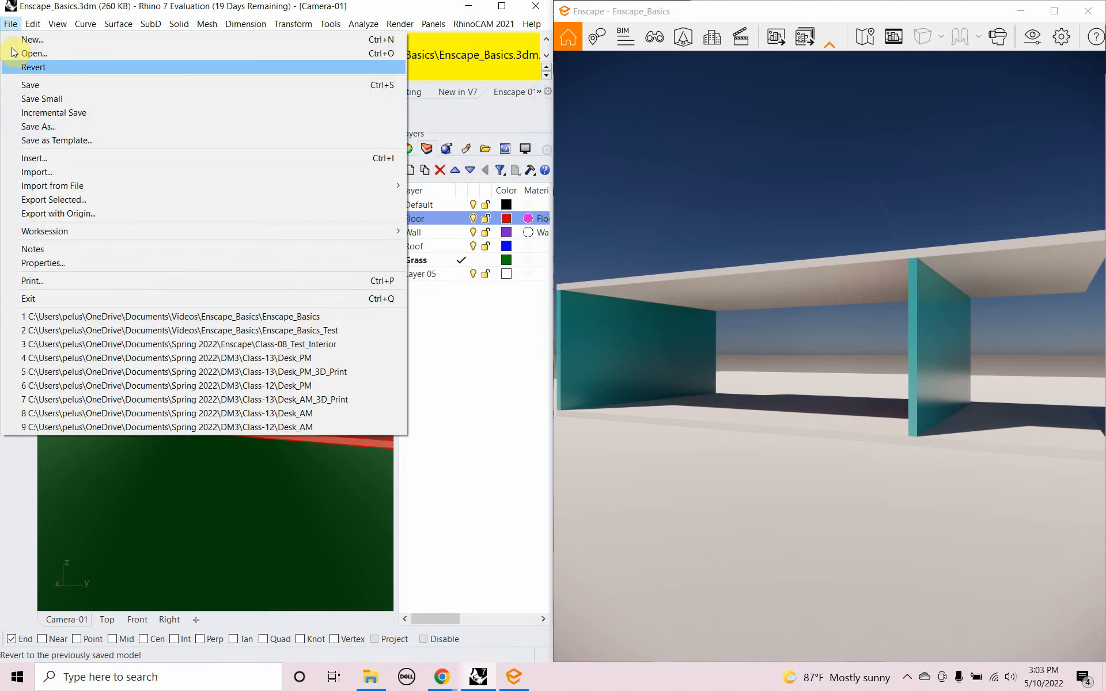
left_click(26, 84)
left_click(12, 24)
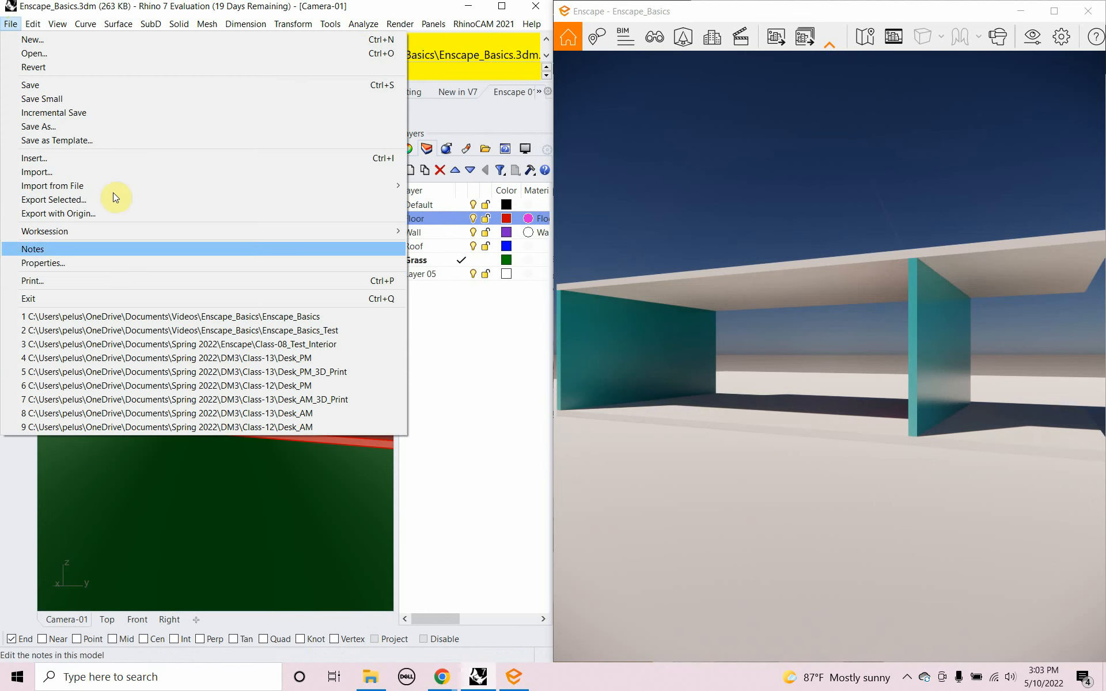
left_click(197, 345)
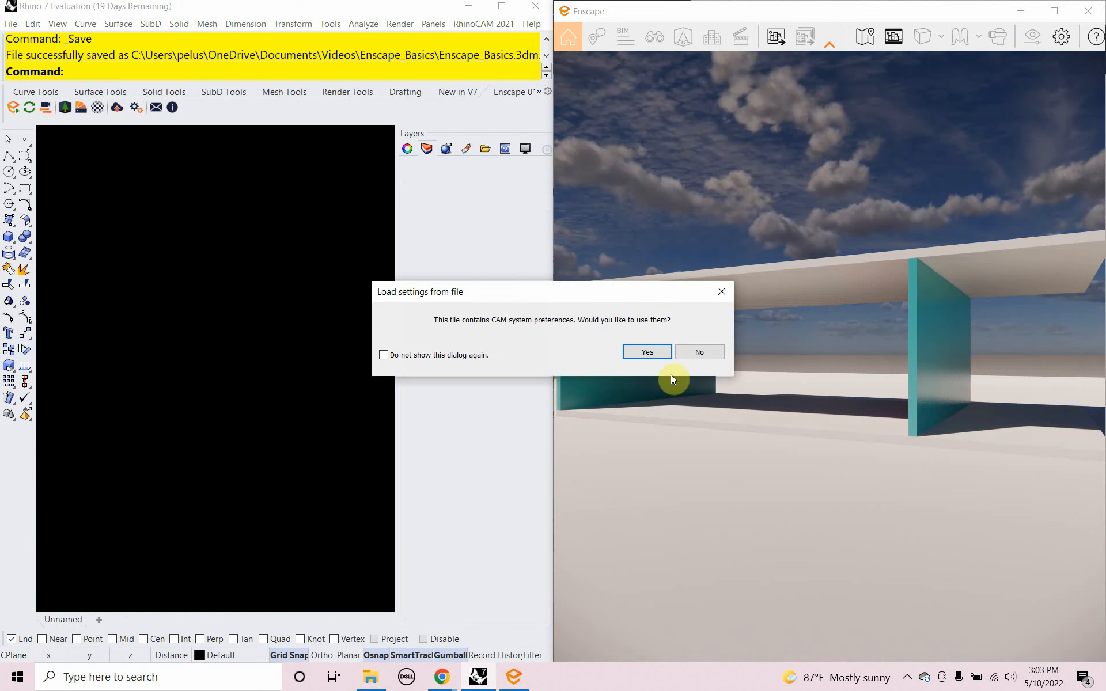
left_click(669, 352)
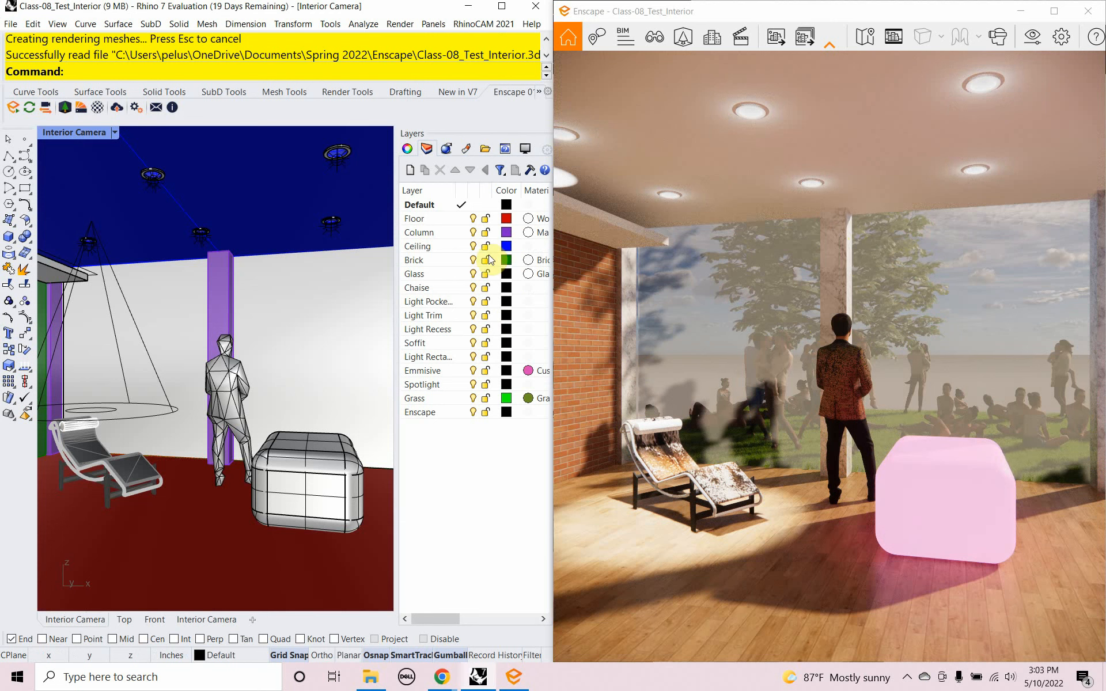
Change the Column layer's display color to orange, #CA7724
left_click(506, 232)
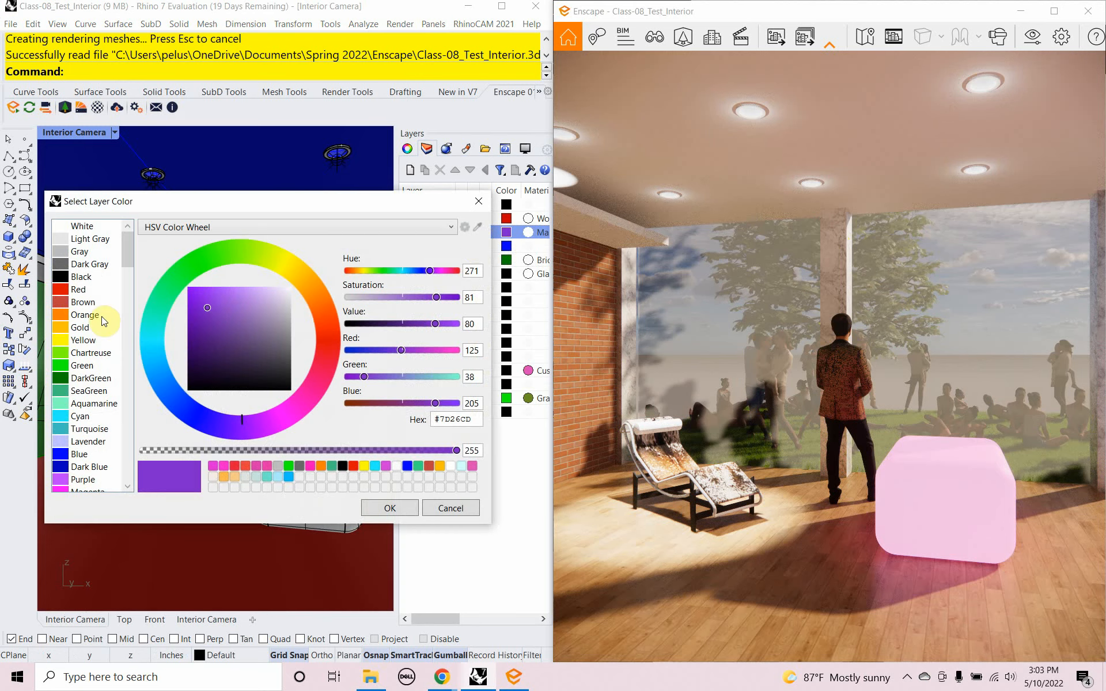
left_click(62, 315)
left_click_drag(209, 319, 206, 309)
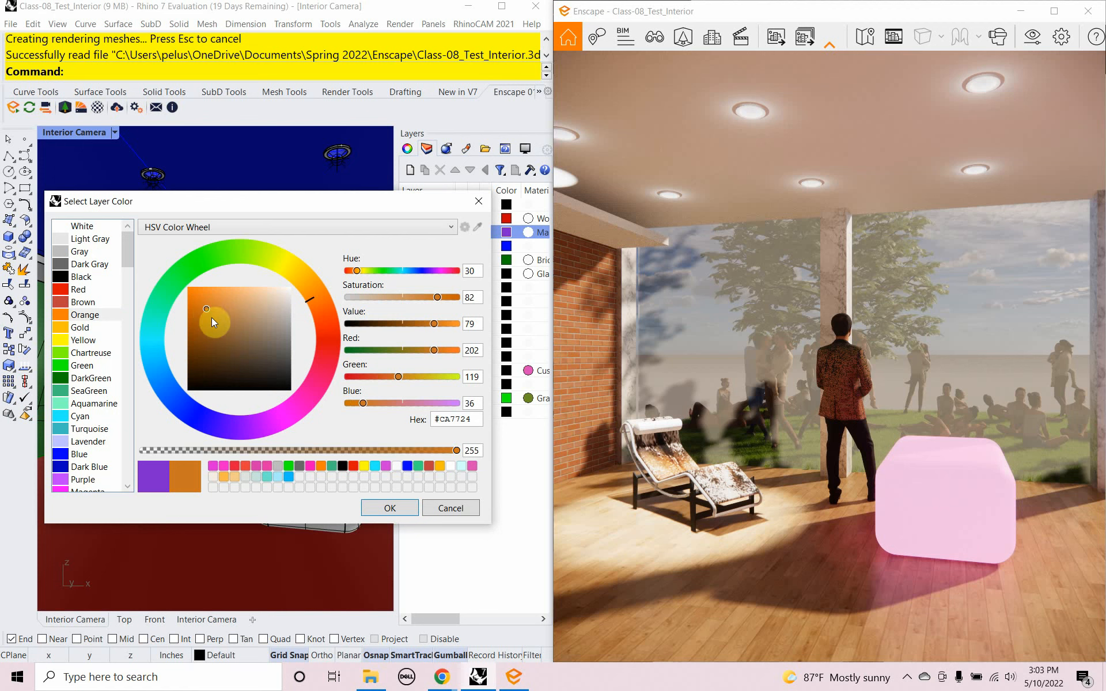
left_click(385, 503)
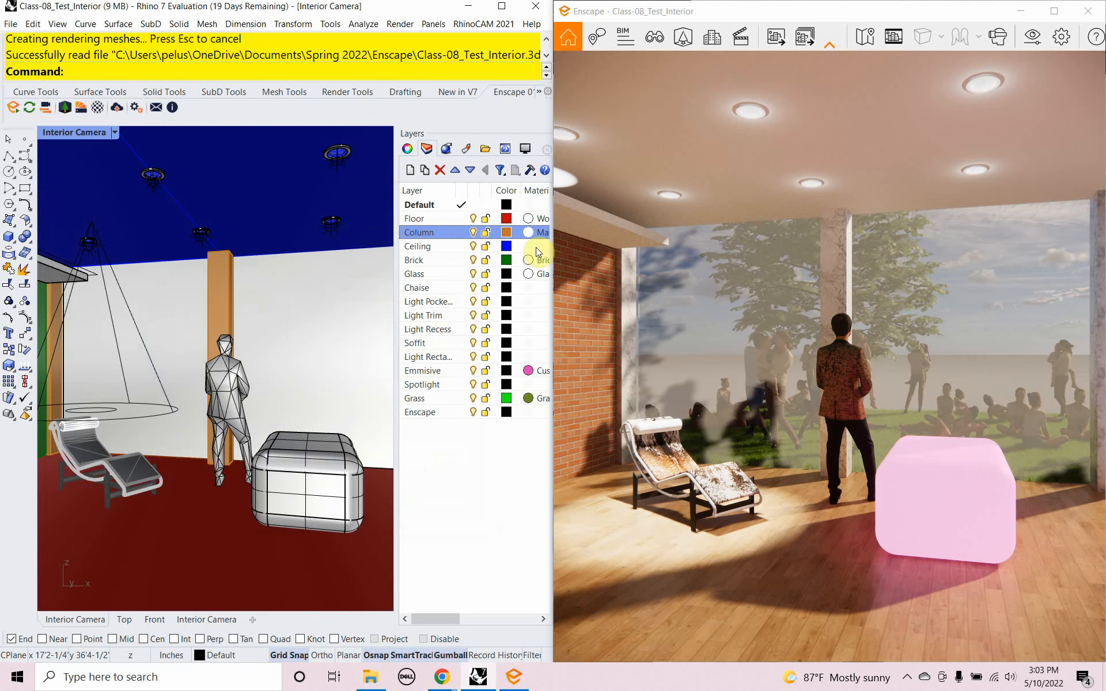
Switch the Column layer's Marble material to the Custom type and apply a magenta color, #EE14E6
left_click(528, 233)
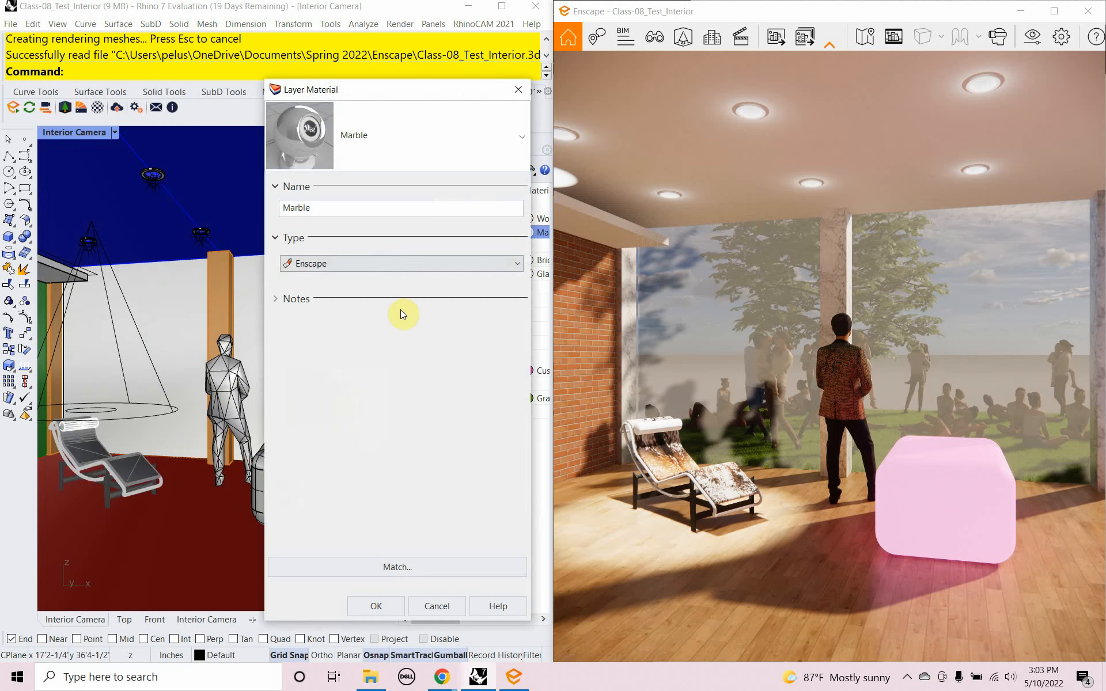
left_click(389, 262)
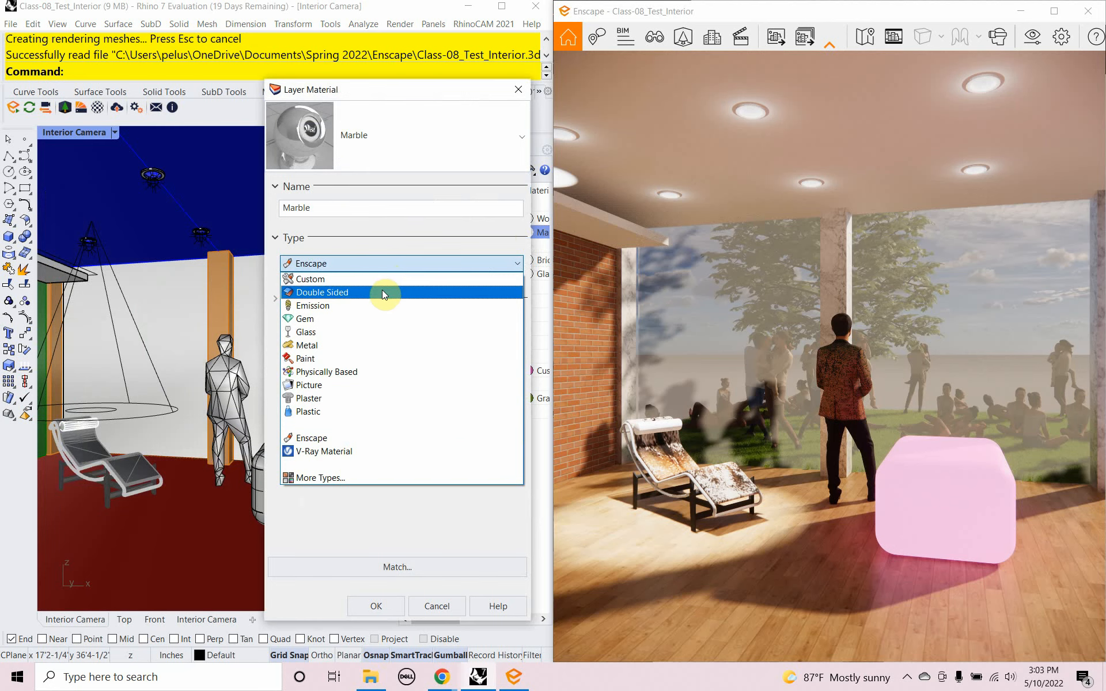
left_click(373, 280)
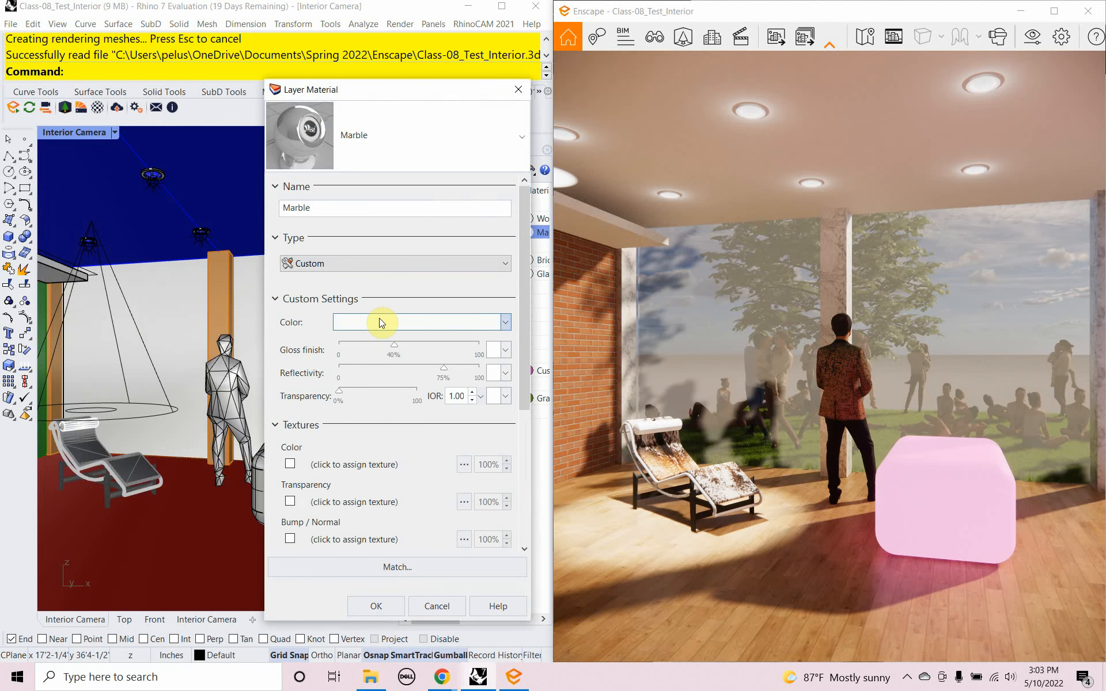
left_click(379, 322)
left_click(208, 300)
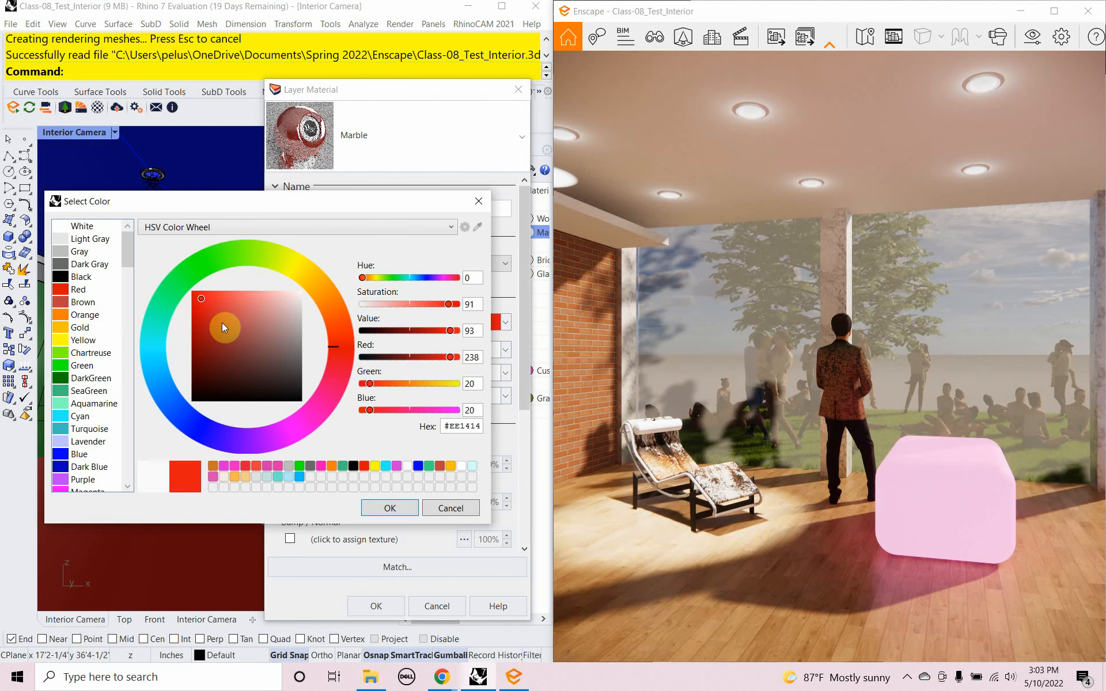
left_click(298, 426)
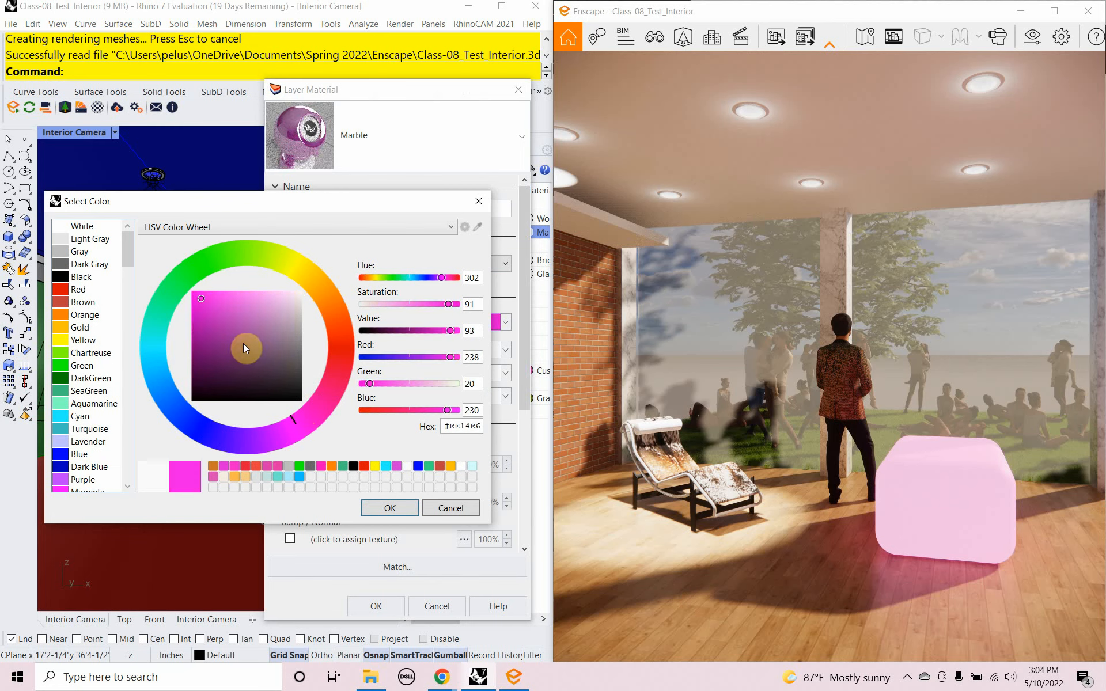
left_click(374, 508)
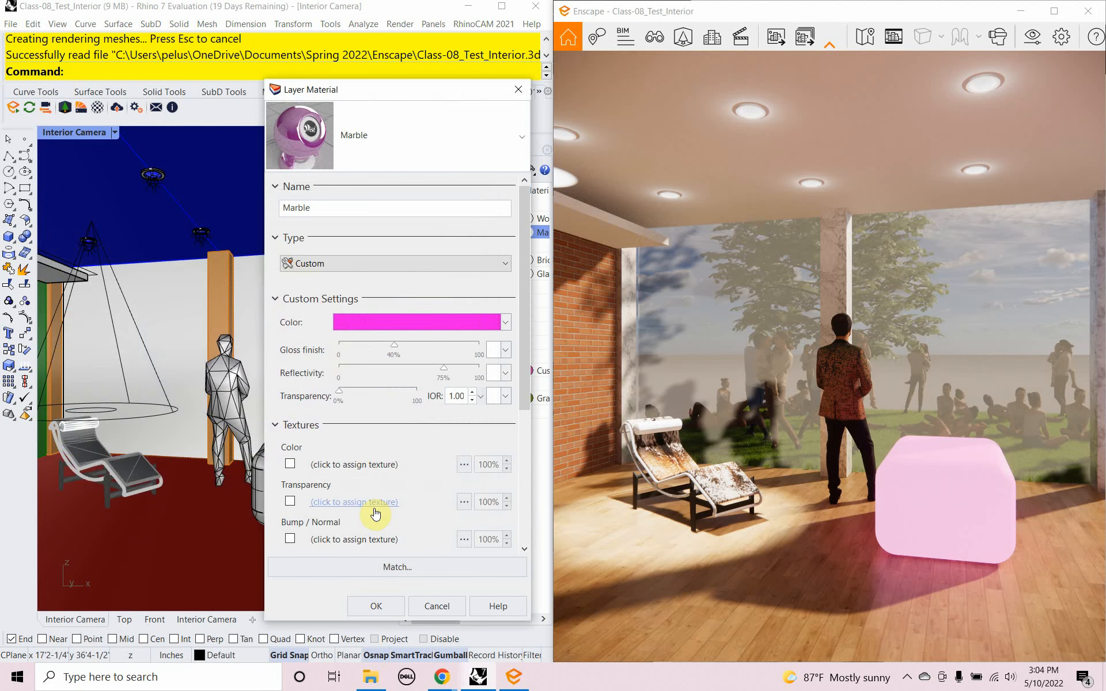
left_click(384, 606)
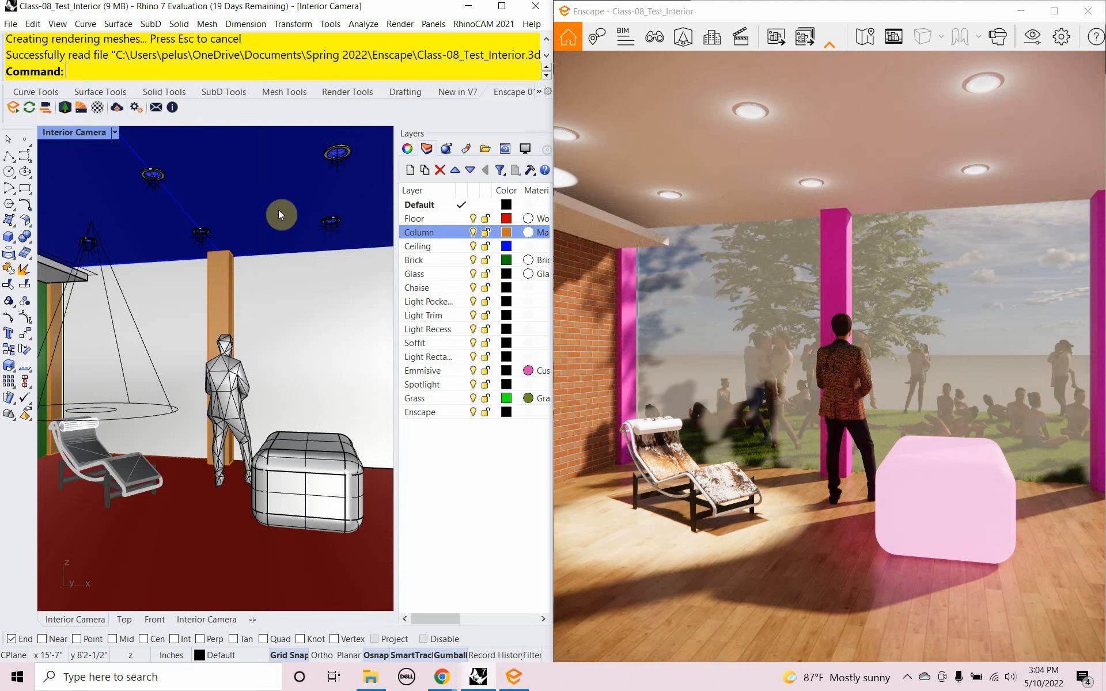
Open the recent file Enscape_Basics without using its stored CAM system preferences
left_click(10, 24)
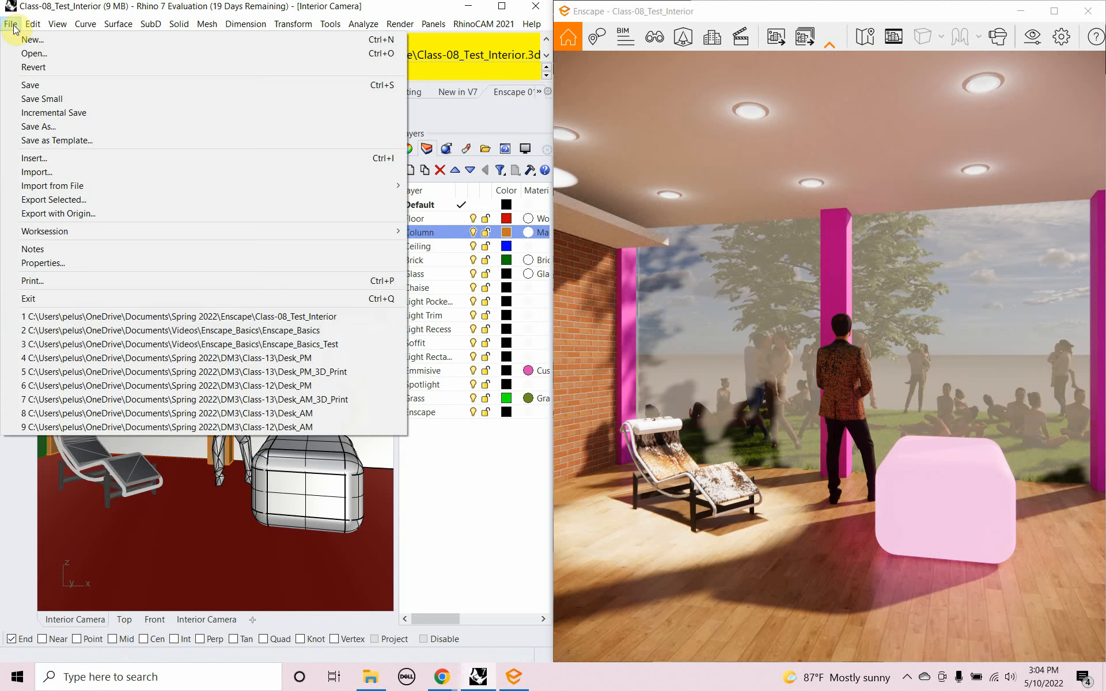
left_click(197, 332)
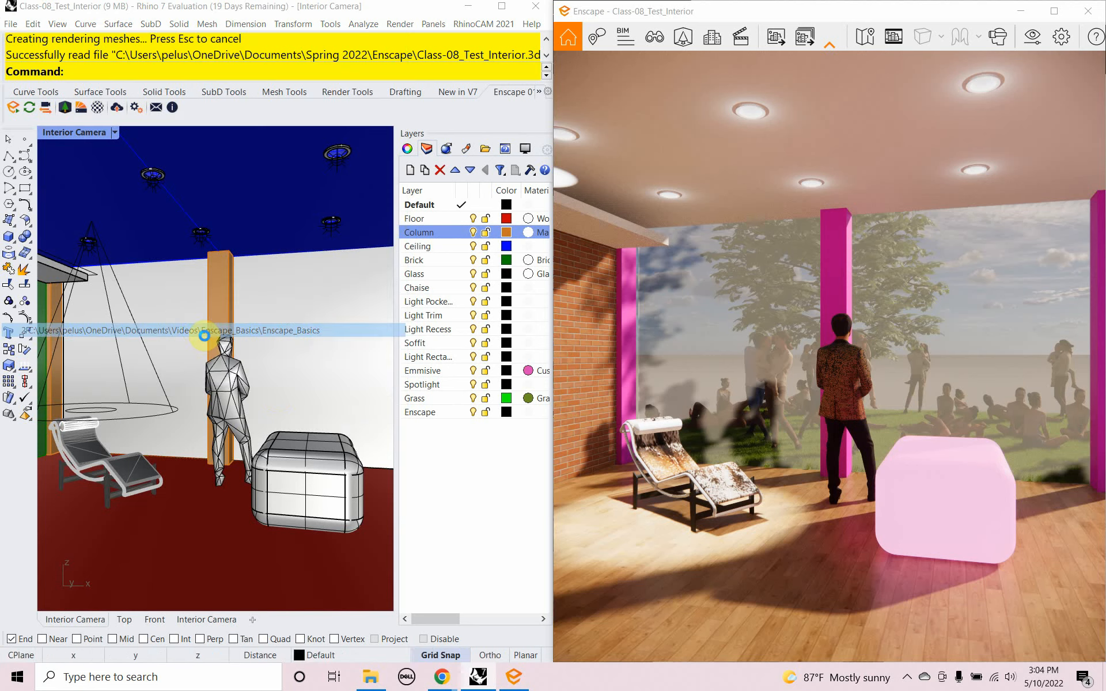
left_click(279, 369)
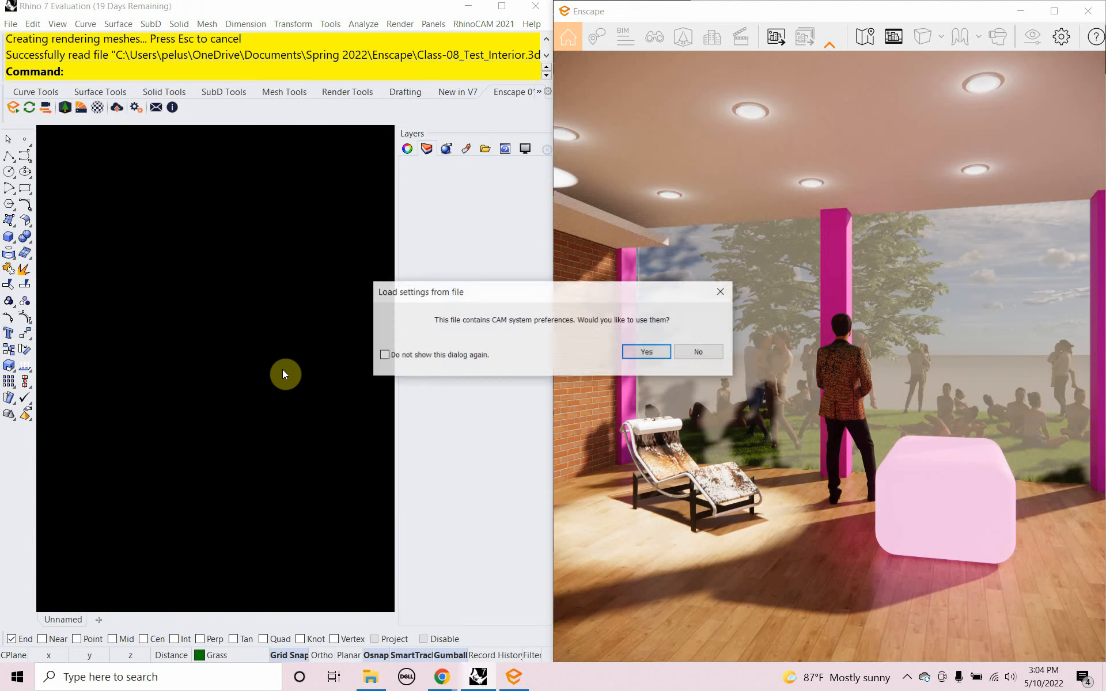
left_click(702, 351)
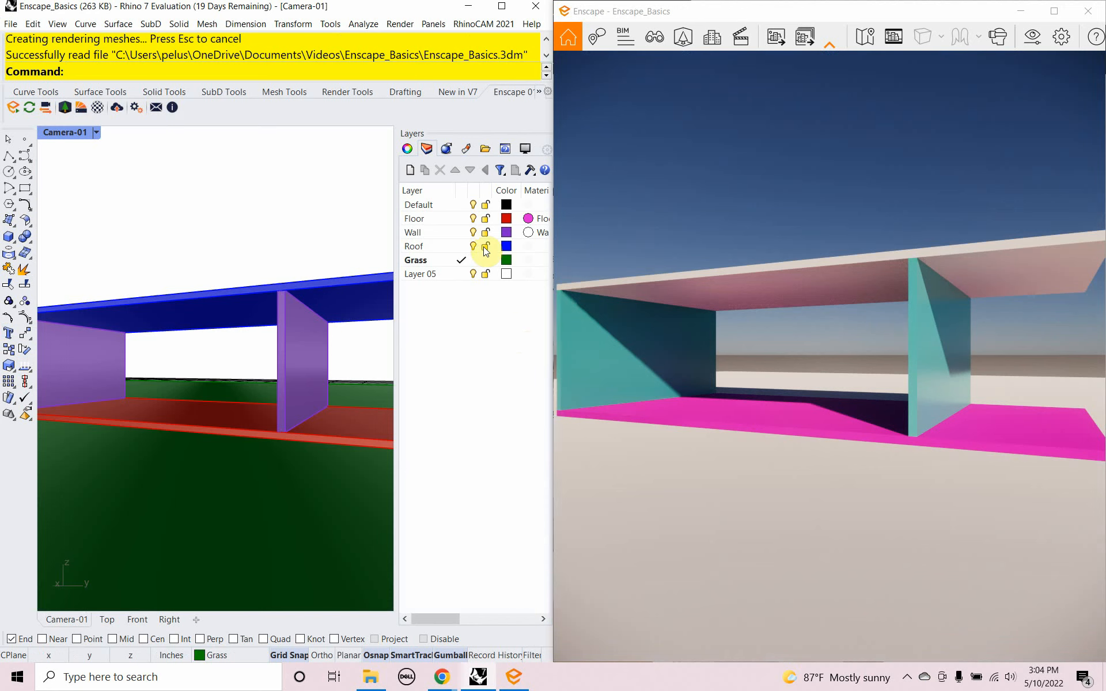
Set the Floor material's color to turquoise, #24DDD5, and apply the material to the layer
left_click(529, 220)
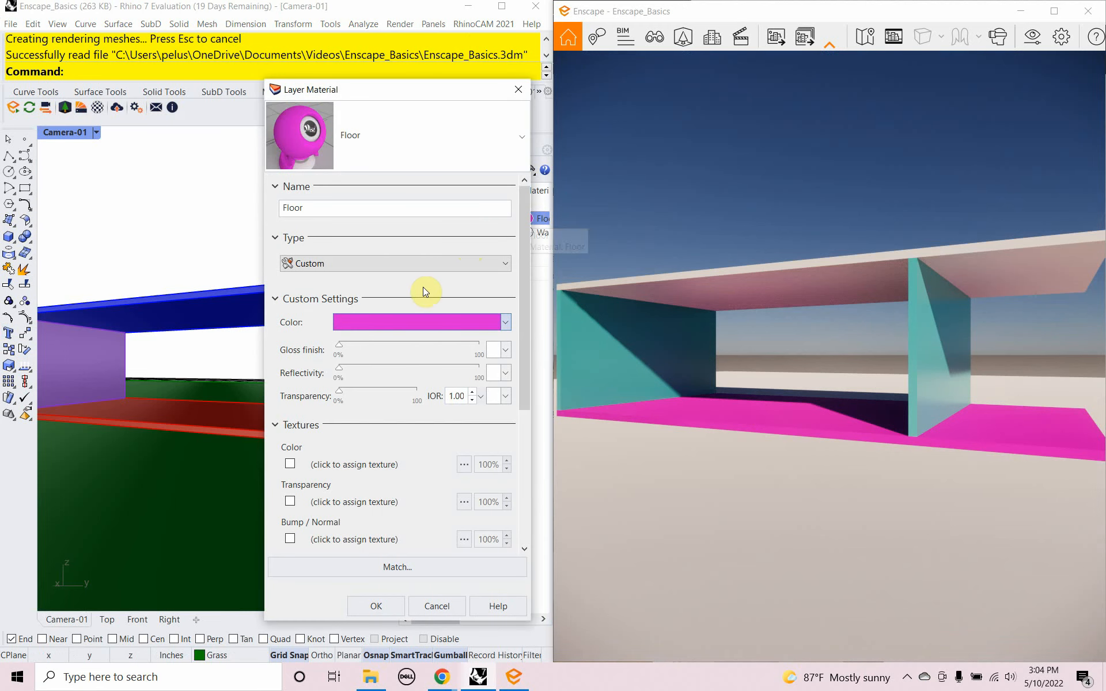
left_click(409, 320)
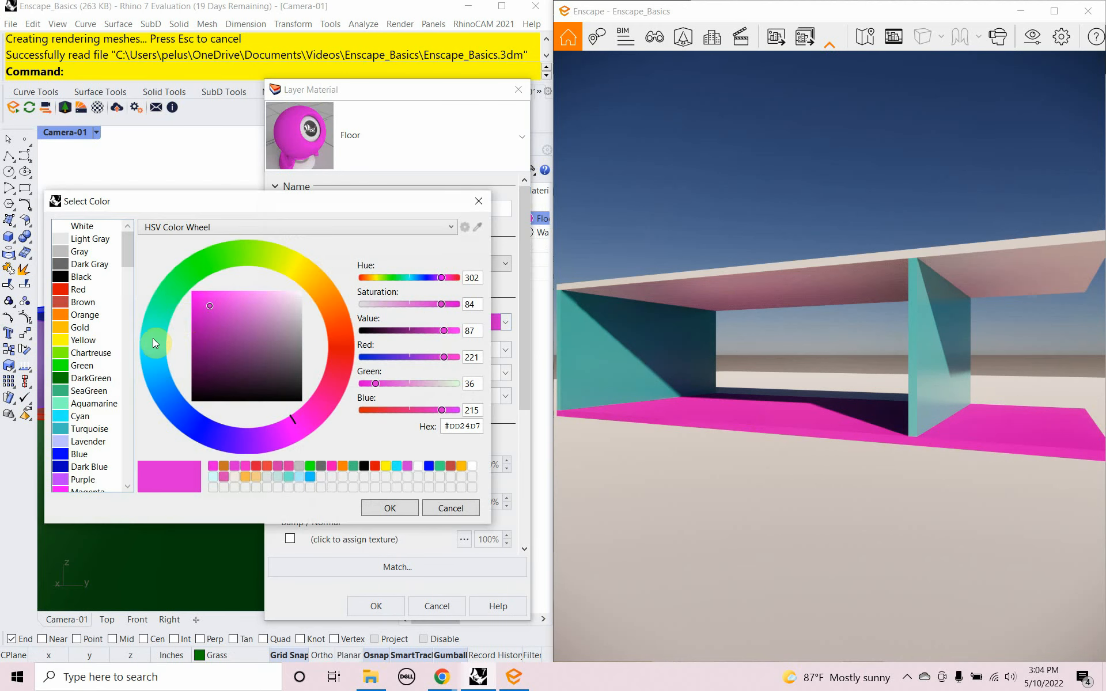
left_click(150, 344)
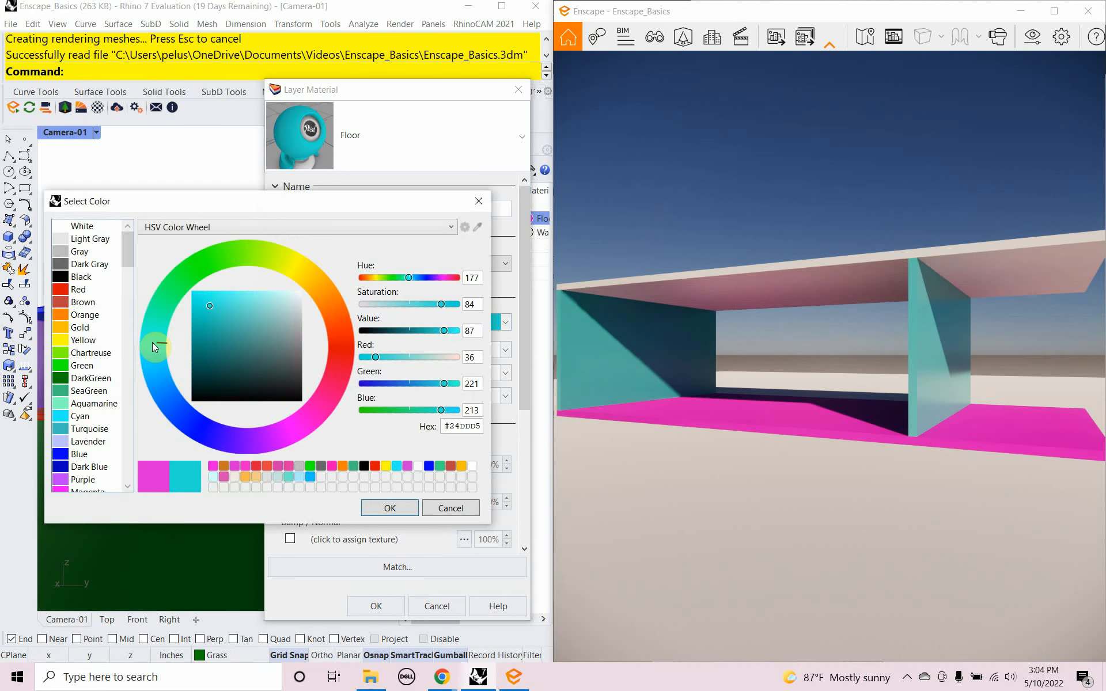
left_click(385, 508)
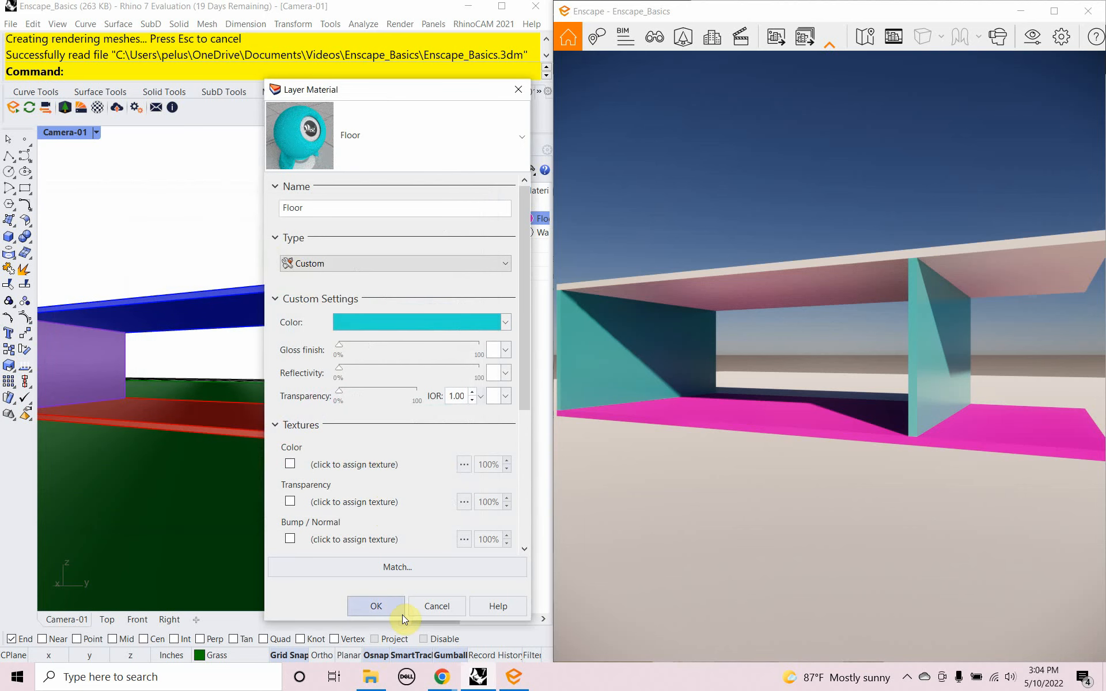
left_click(376, 606)
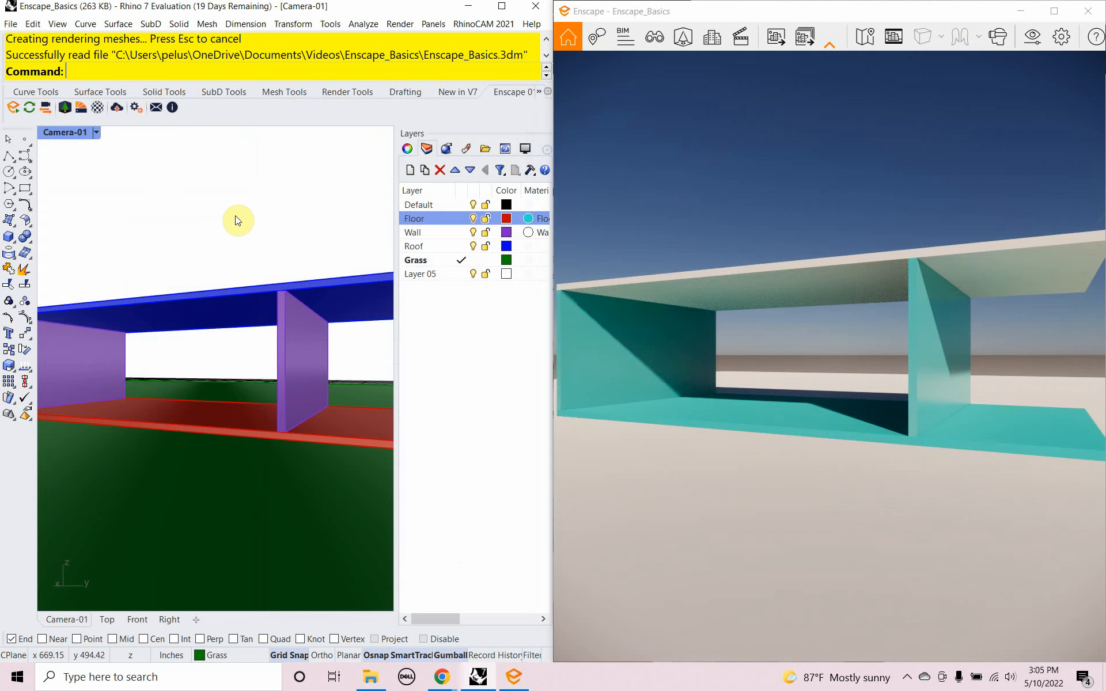
Convert the Floor layer's material to a white Enscape material with 2.8% roughness and 60.7% specular, and save the model
left_click(530, 220)
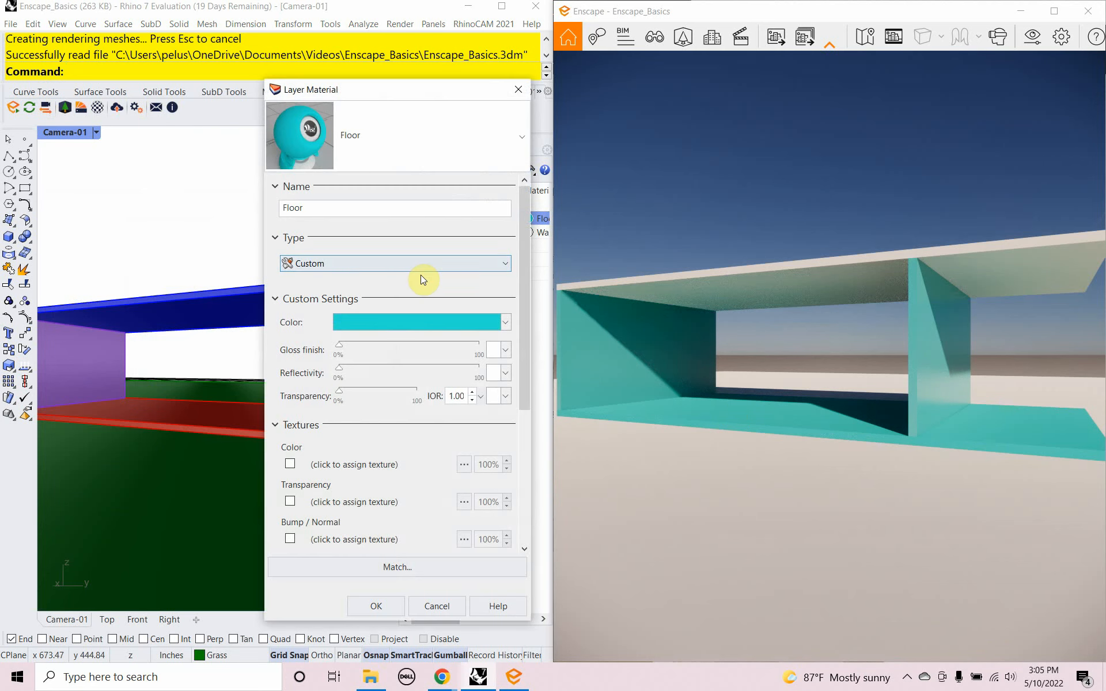
left_click(420, 265)
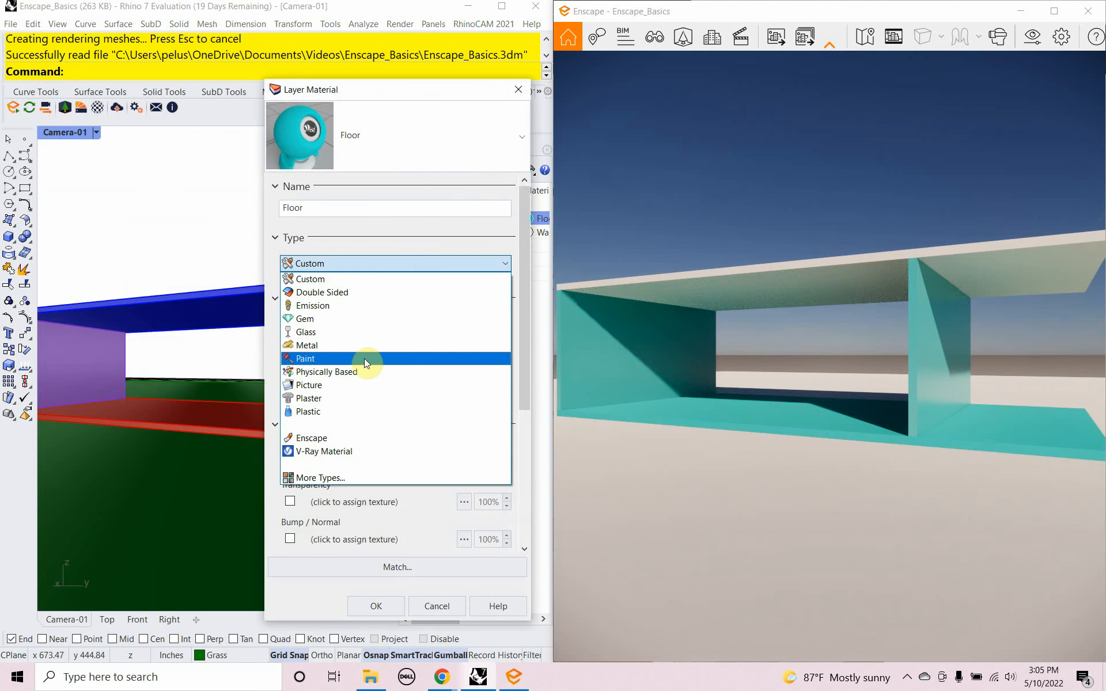
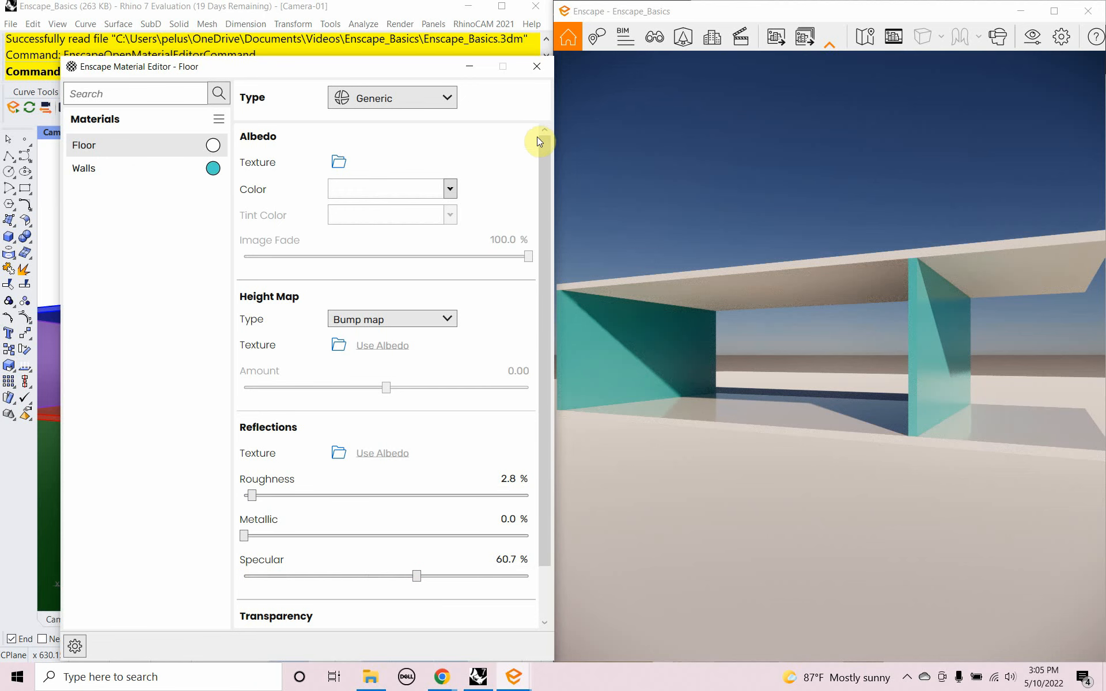
left_click(537, 70)
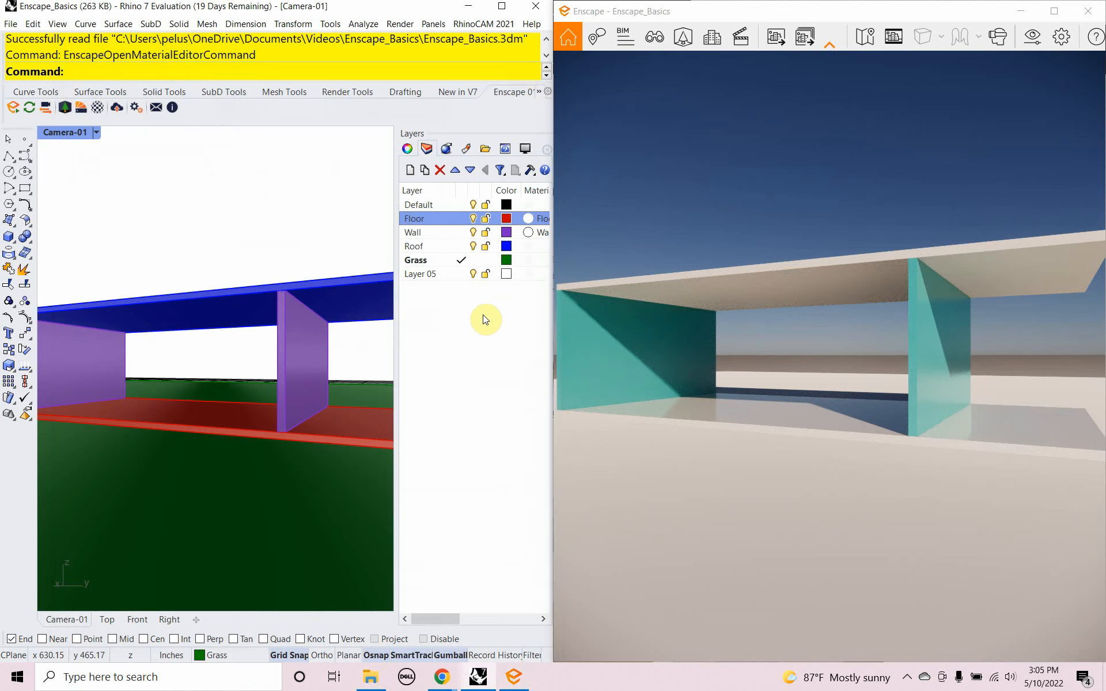
left_click(11, 24)
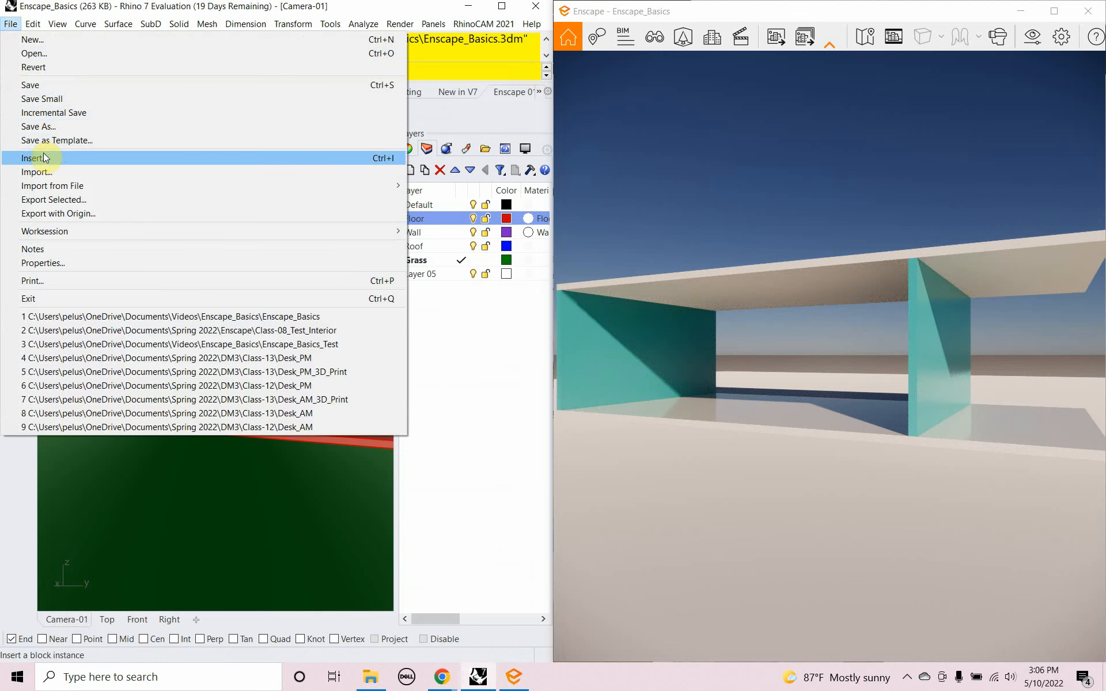
left_click(48, 85)
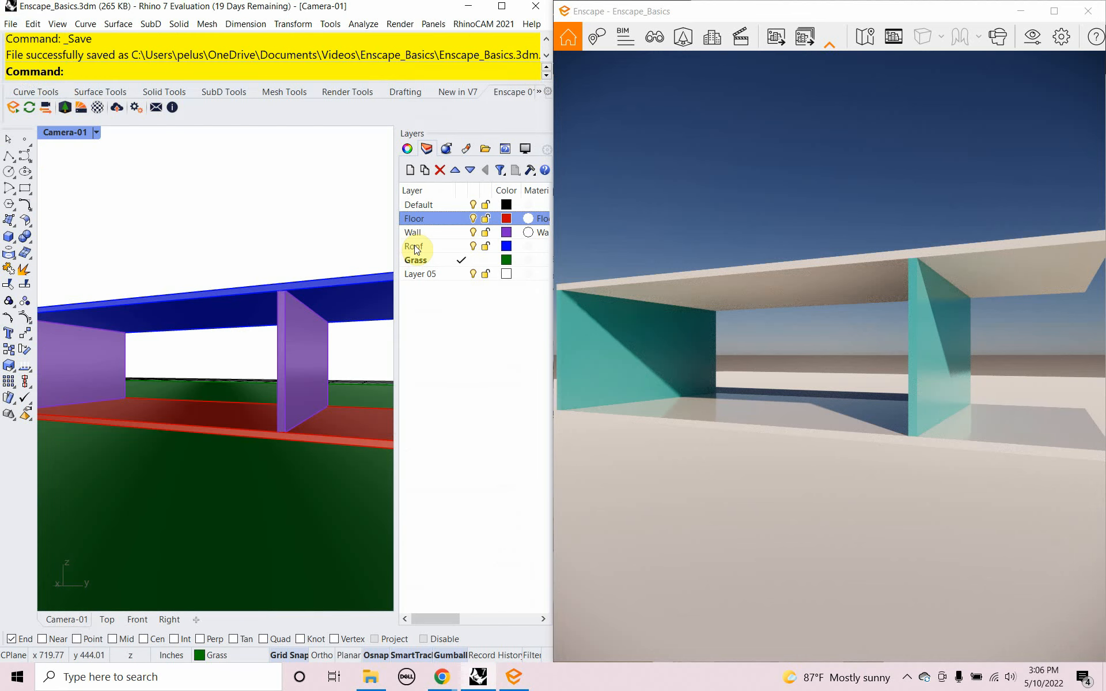
Give the Grass layer a new material named Grass and set its type to Custom
left_click(527, 259)
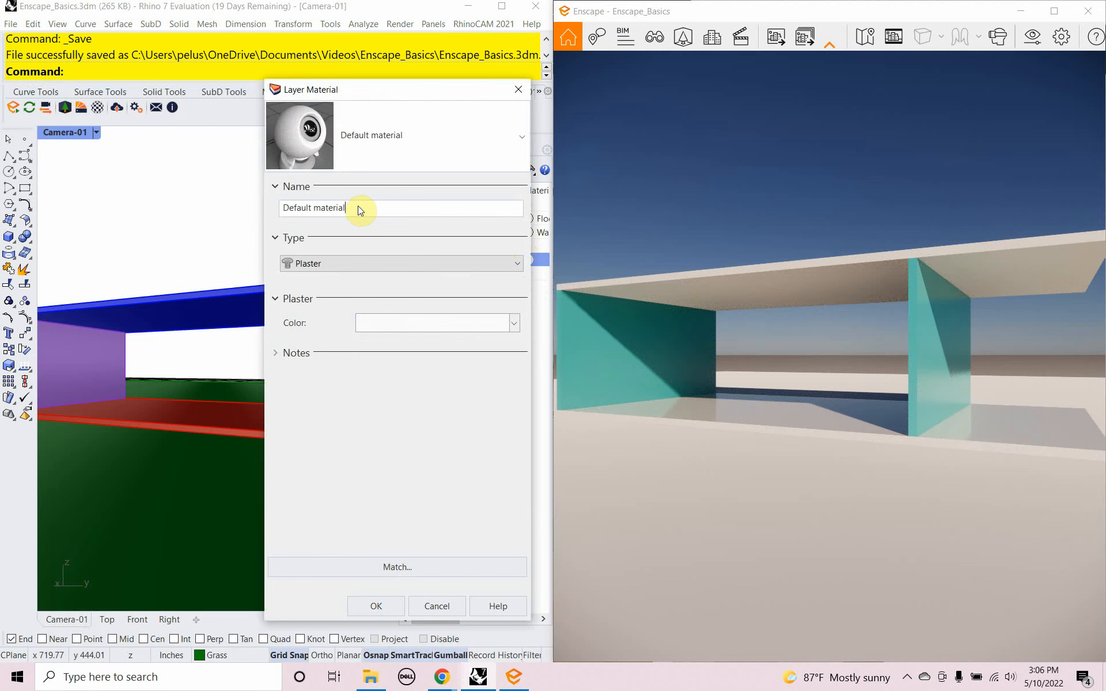
left_click_drag(358, 206, 298, 195)
type("Grass")
left_click(304, 264)
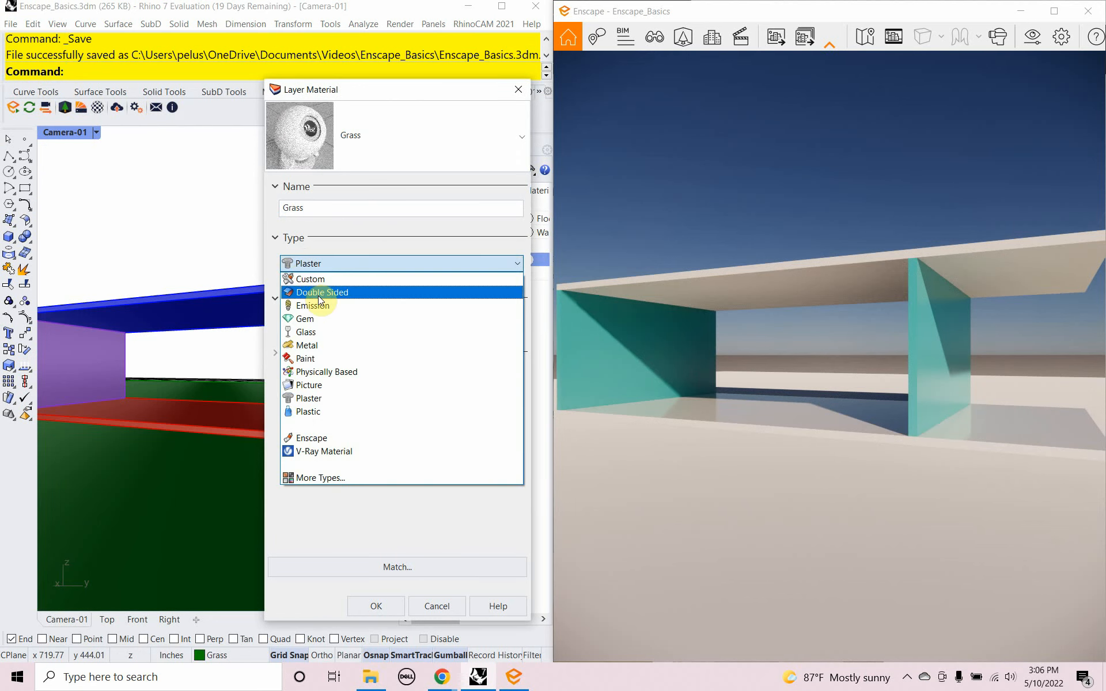
left_click(327, 279)
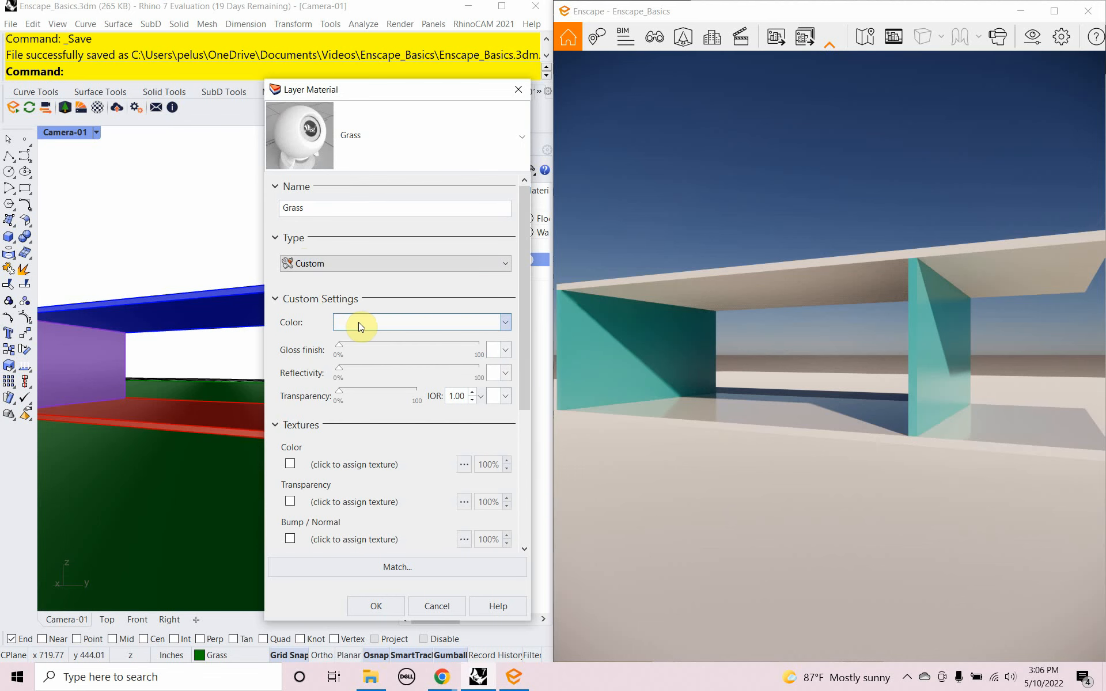
Set the Grass material's color to green, #38D937, and apply the material to the layer
left_click(361, 322)
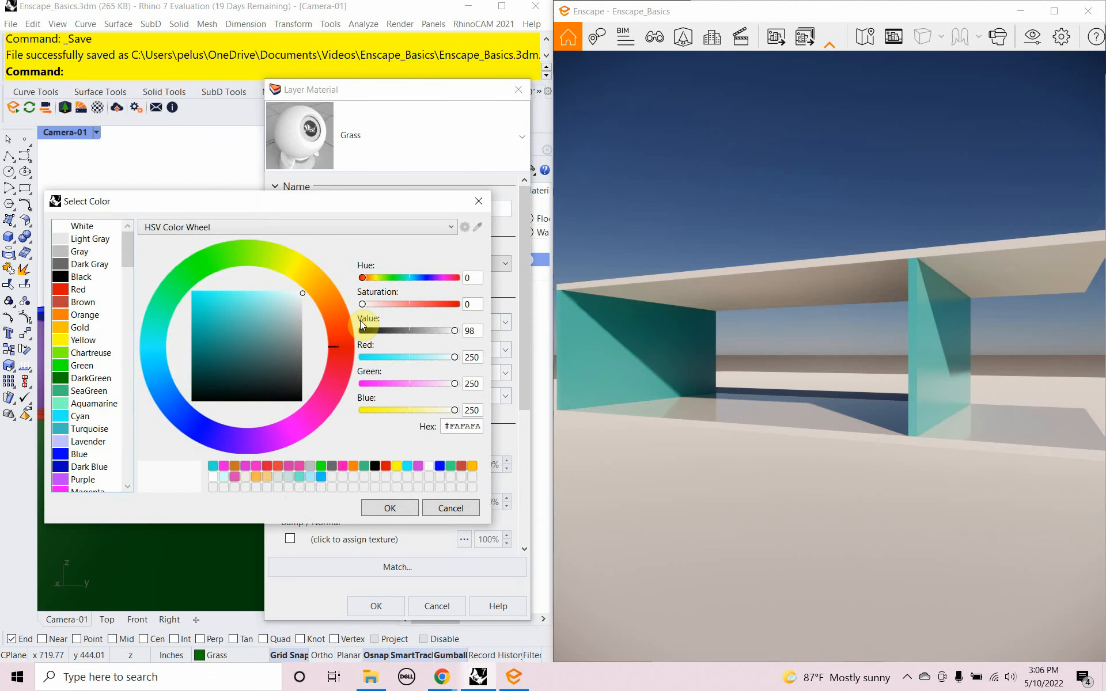
left_click(199, 264)
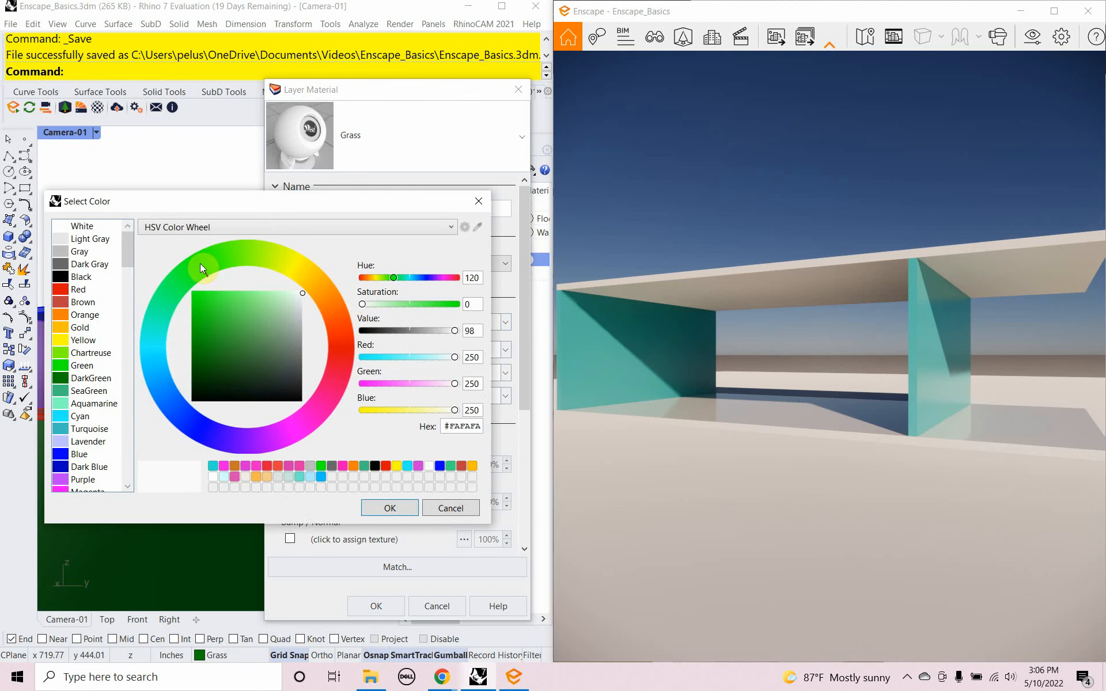
left_click(219, 306)
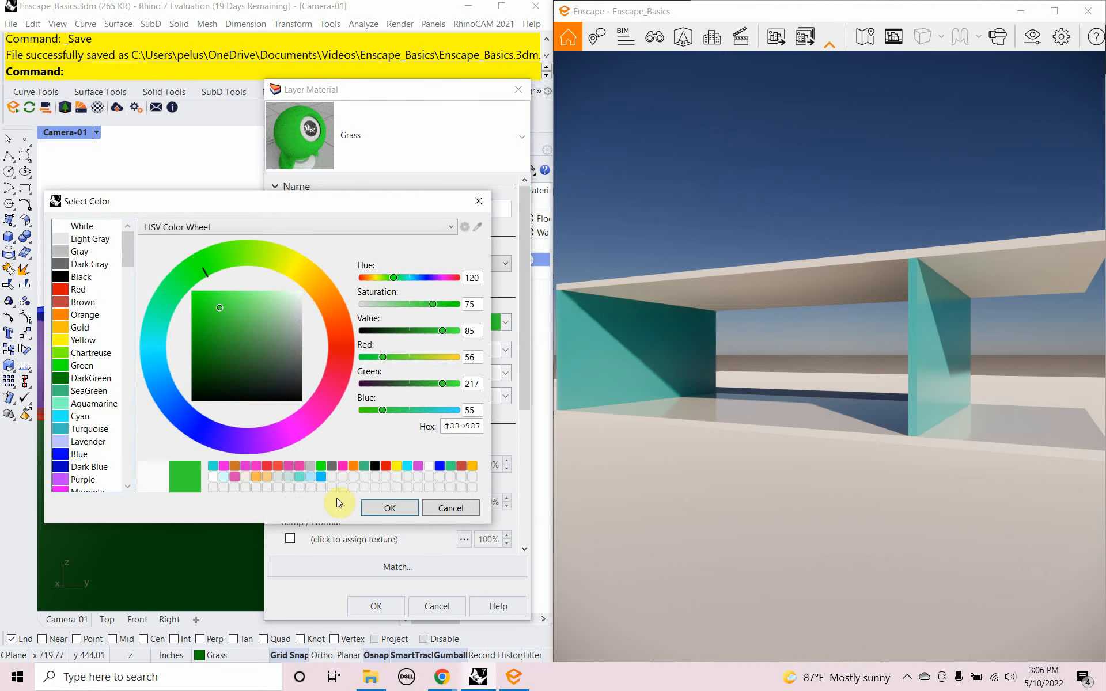
left_click(376, 508)
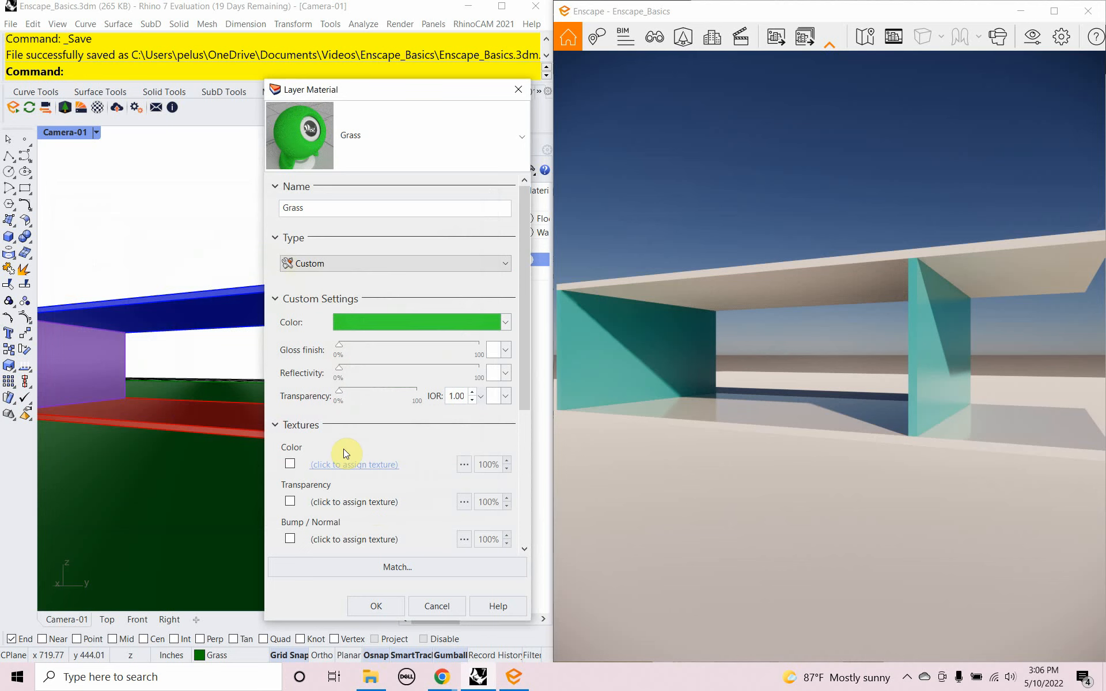
left_click(386, 606)
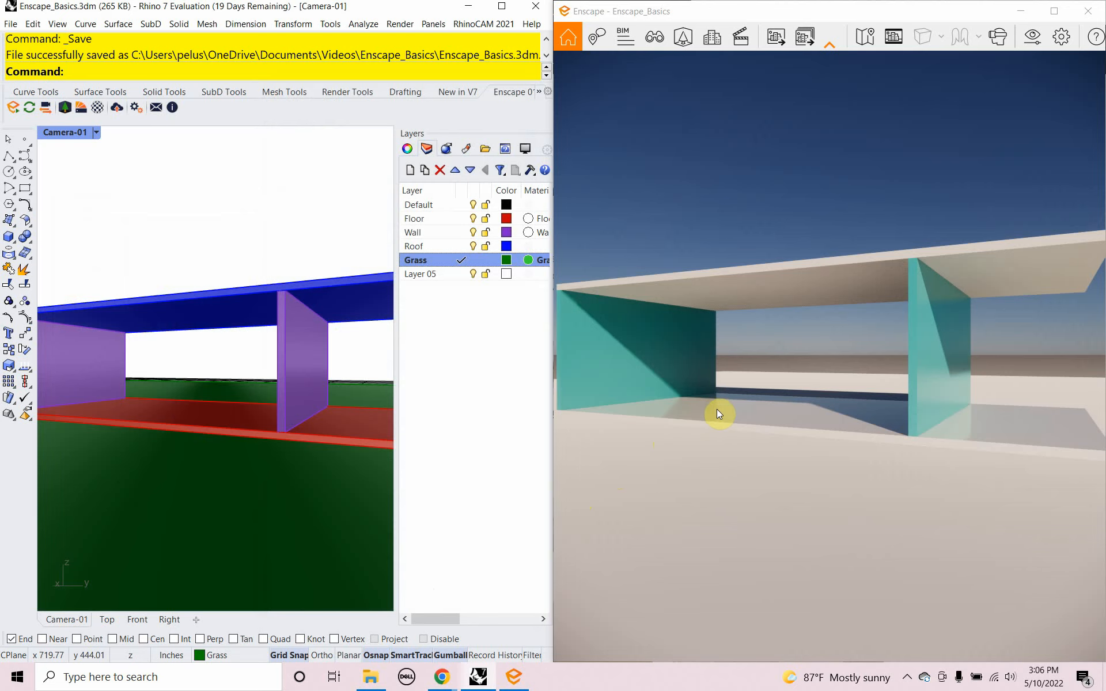
Look around the building in the Enscape render and return to the saved Camera-01 view
mouse_move(717, 410)
right_mouse_down()
mouse_move(717, 481)
mouse_move(694, 490)
mouse_move(700, 453)
mouse_move(743, 438)
mouse_move(701, 405)
mouse_move(768, 433)
mouse_move(789, 456)
mouse_move(820, 452)
mouse_move(778, 469)
mouse_move(807, 478)
mouse_move(786, 481)
mouse_move(753, 440)
mouse_move(810, 450)
right_mouse_up()
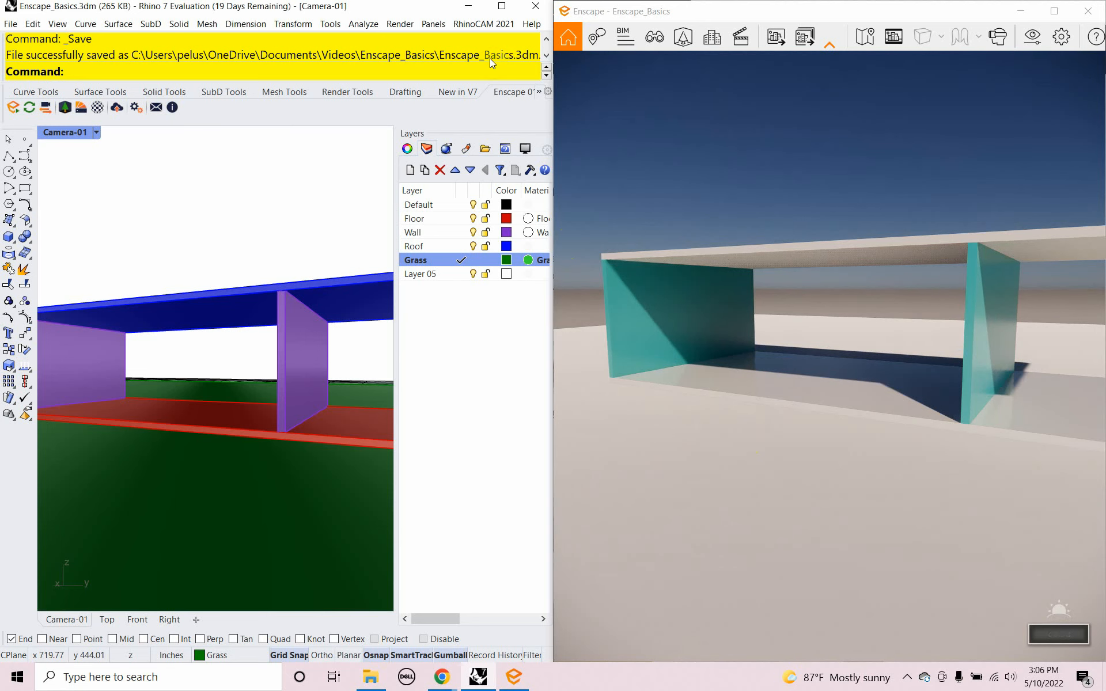
left_click(651, 38)
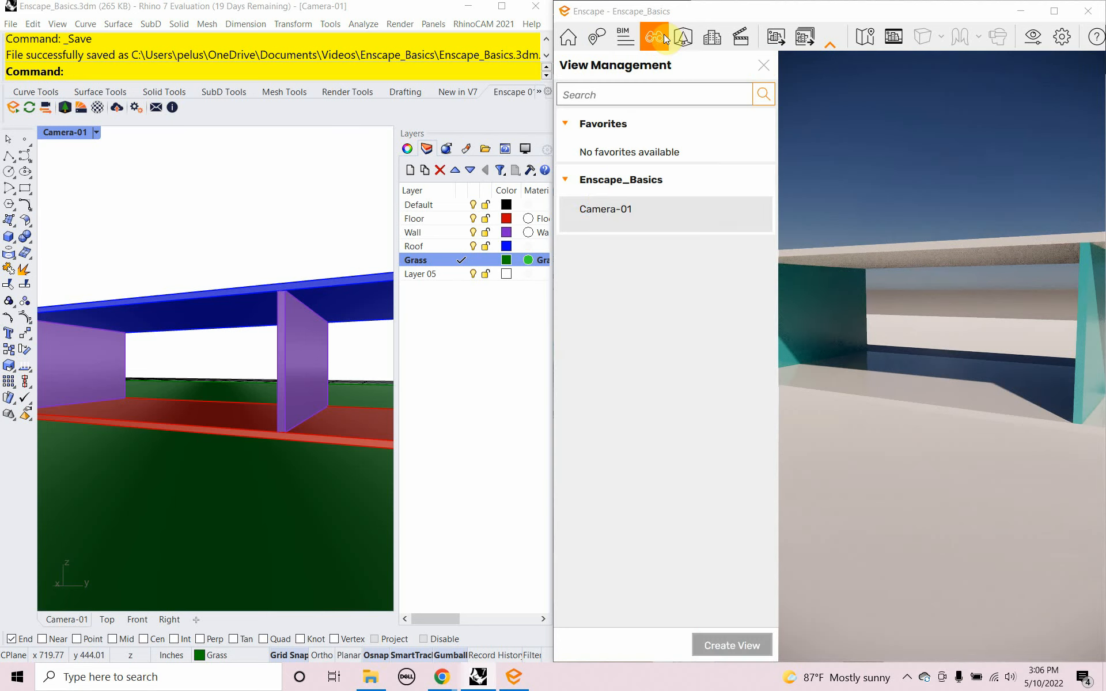
left_click(601, 209)
left_click(764, 65)
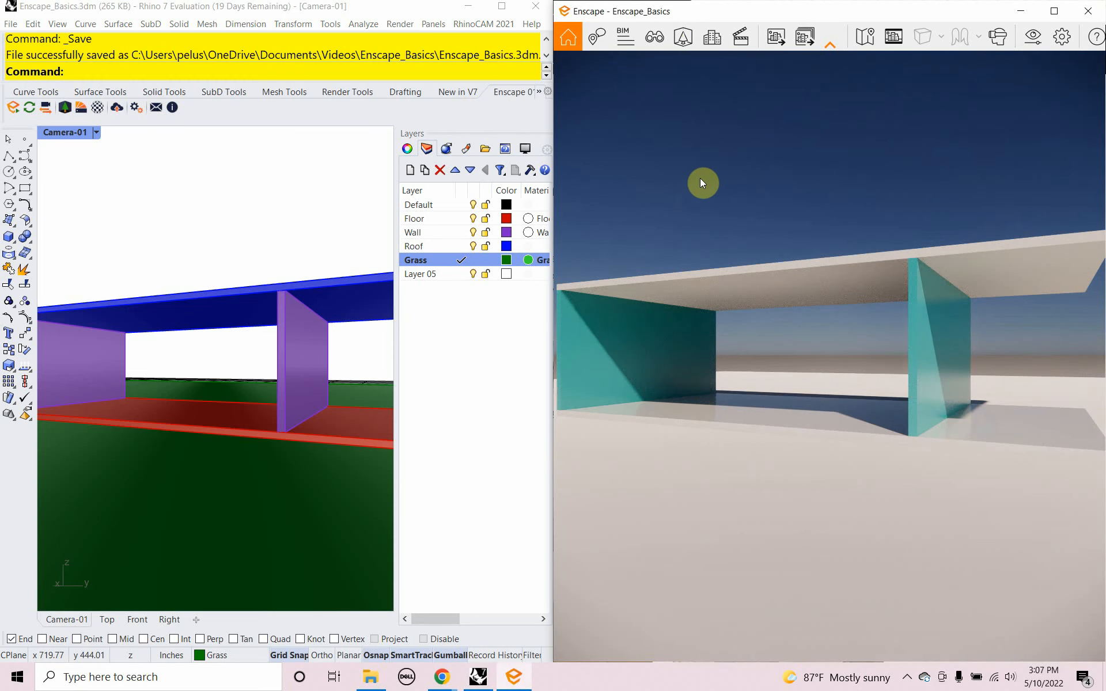
Switch the Grass layer's material from Custom to the Enscape type and apply it
left_click(539, 261)
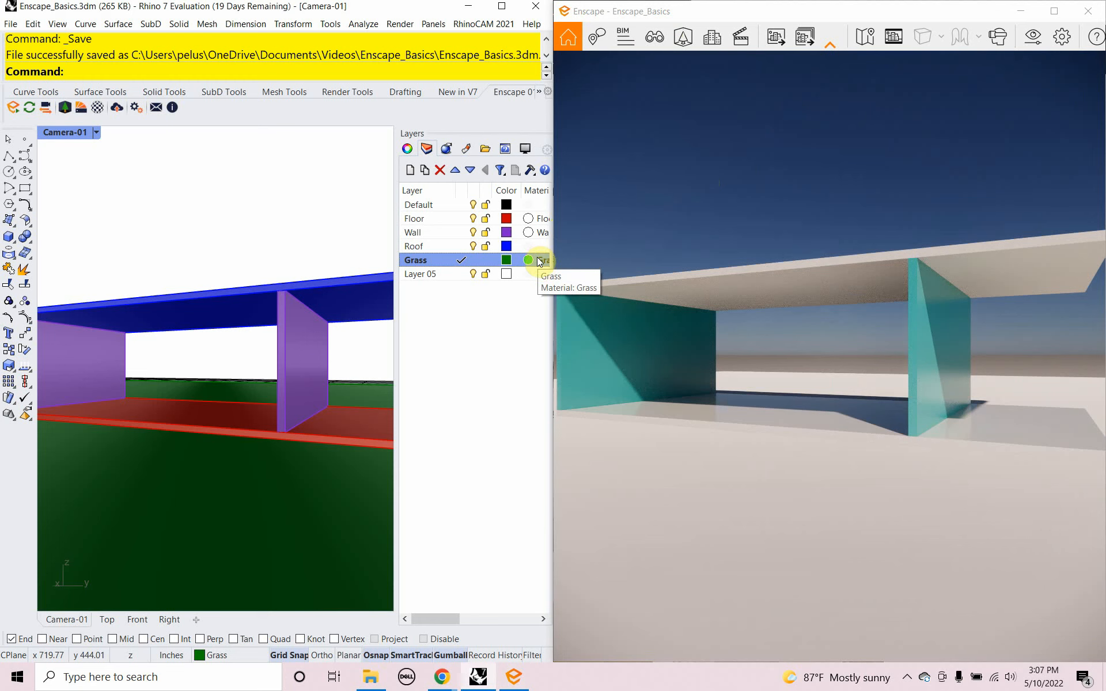
left_click(539, 261)
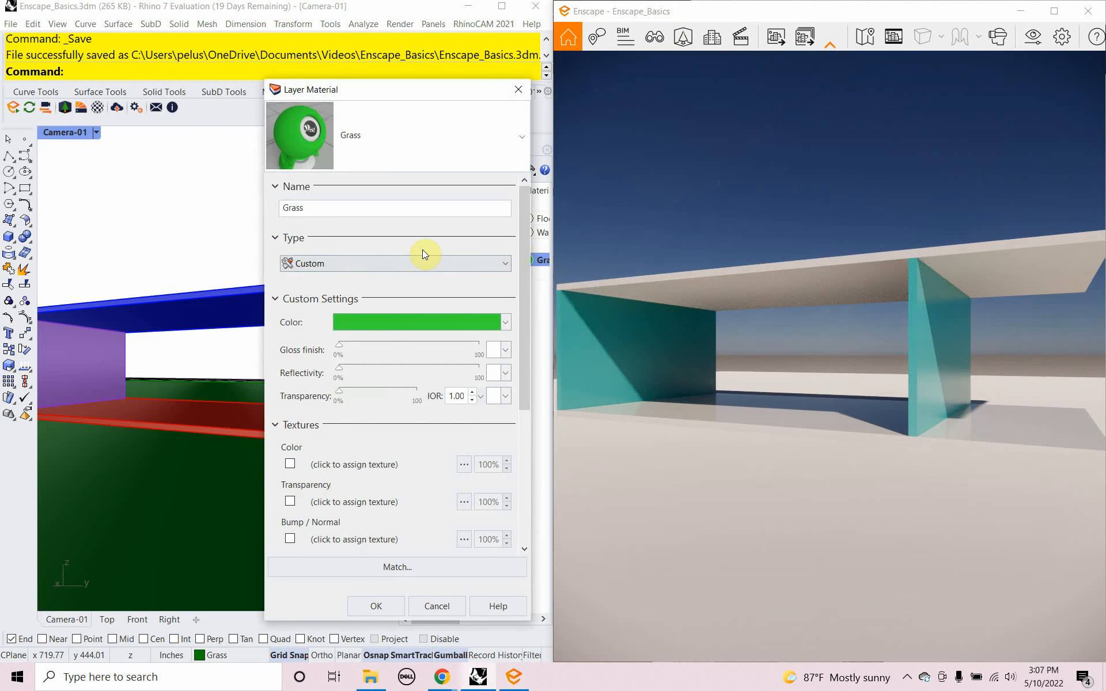
left_click(353, 262)
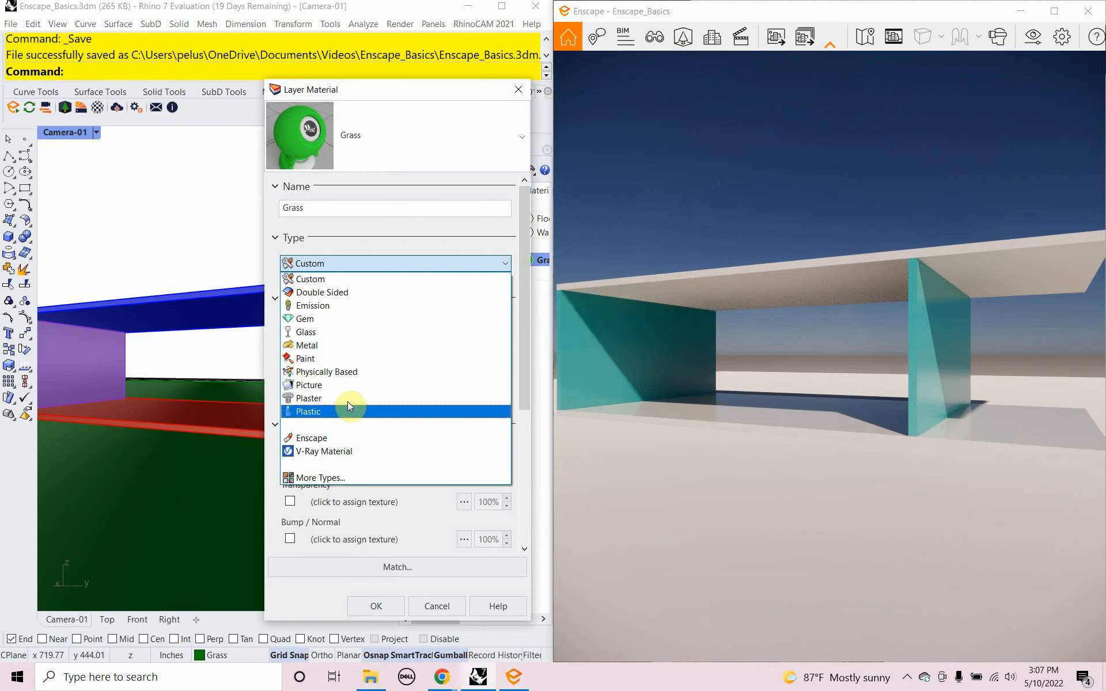
left_click(351, 438)
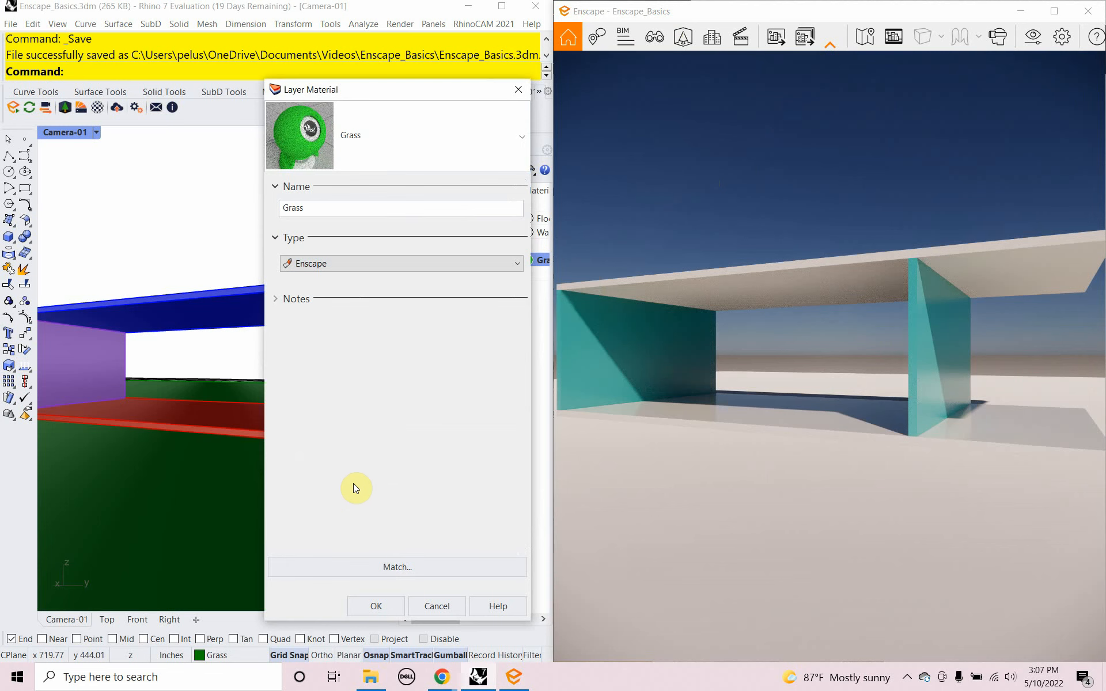
left_click(382, 606)
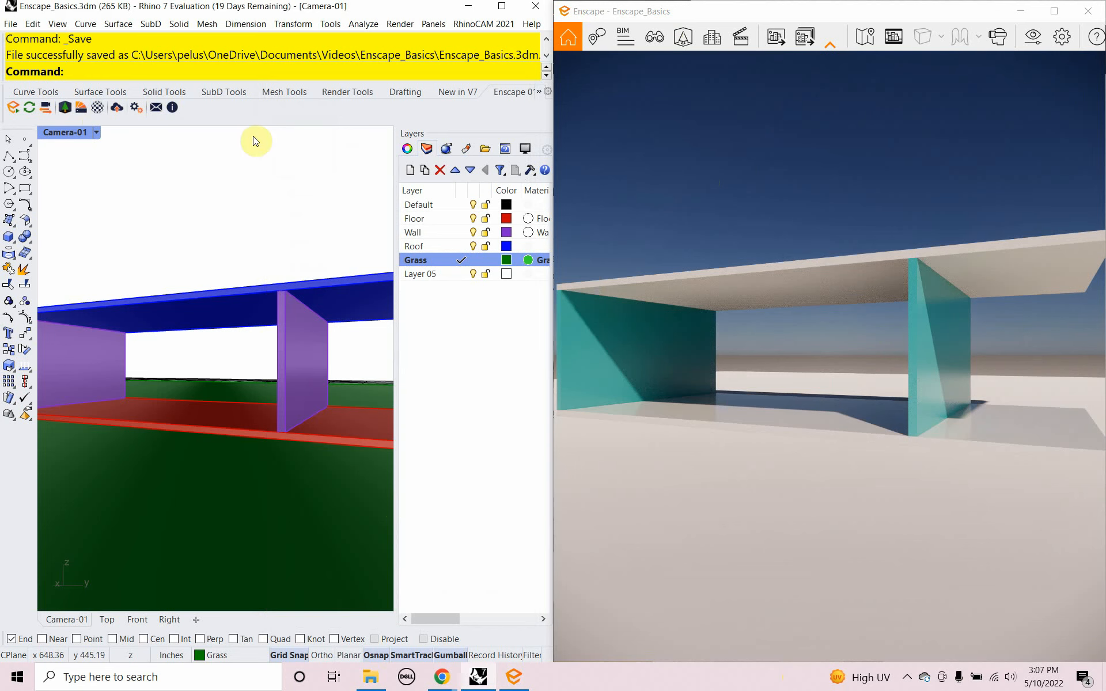
Restart the Enscape render window and open the Grass material in the Enscape Material Editor
left_click(1088, 11)
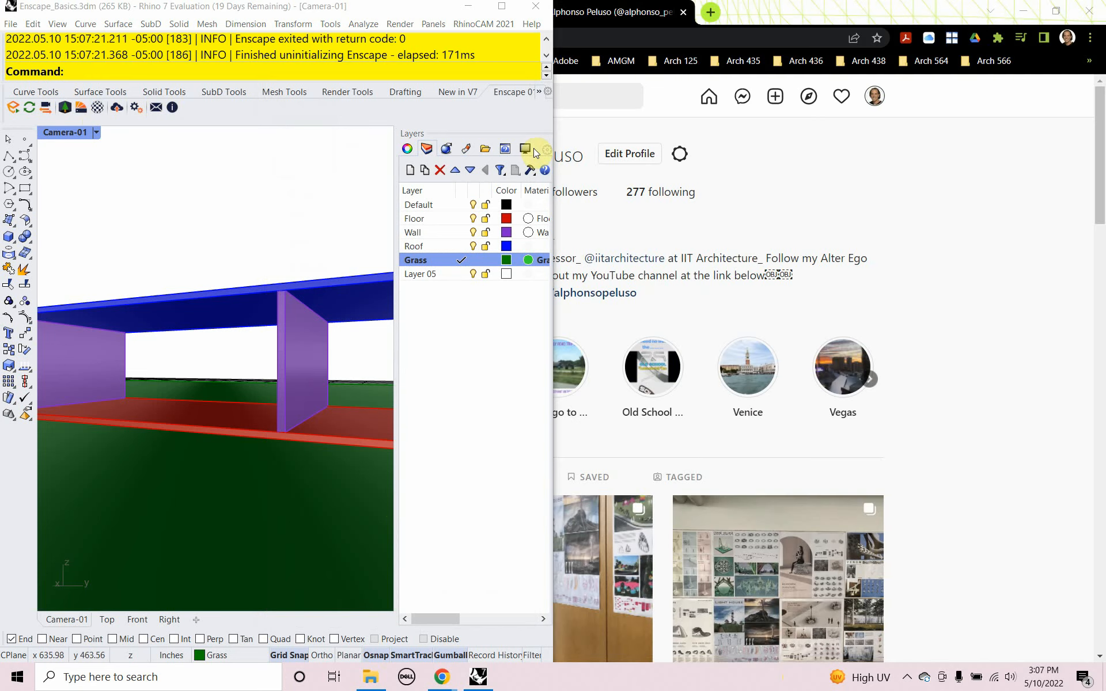
left_click(12, 108)
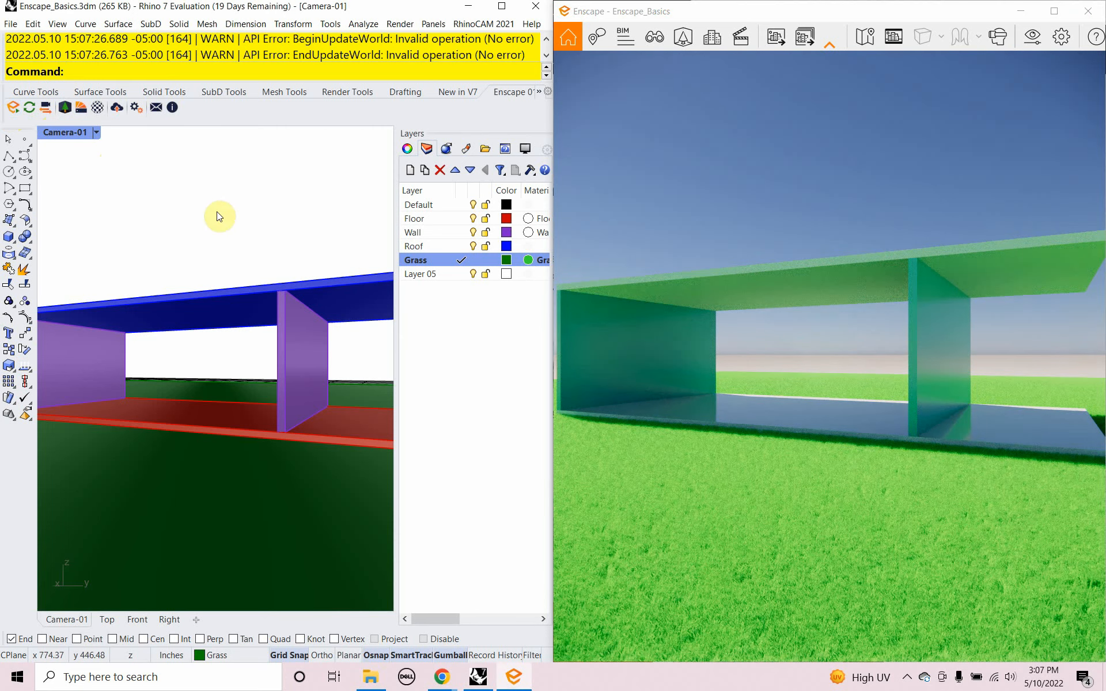
left_click(99, 108)
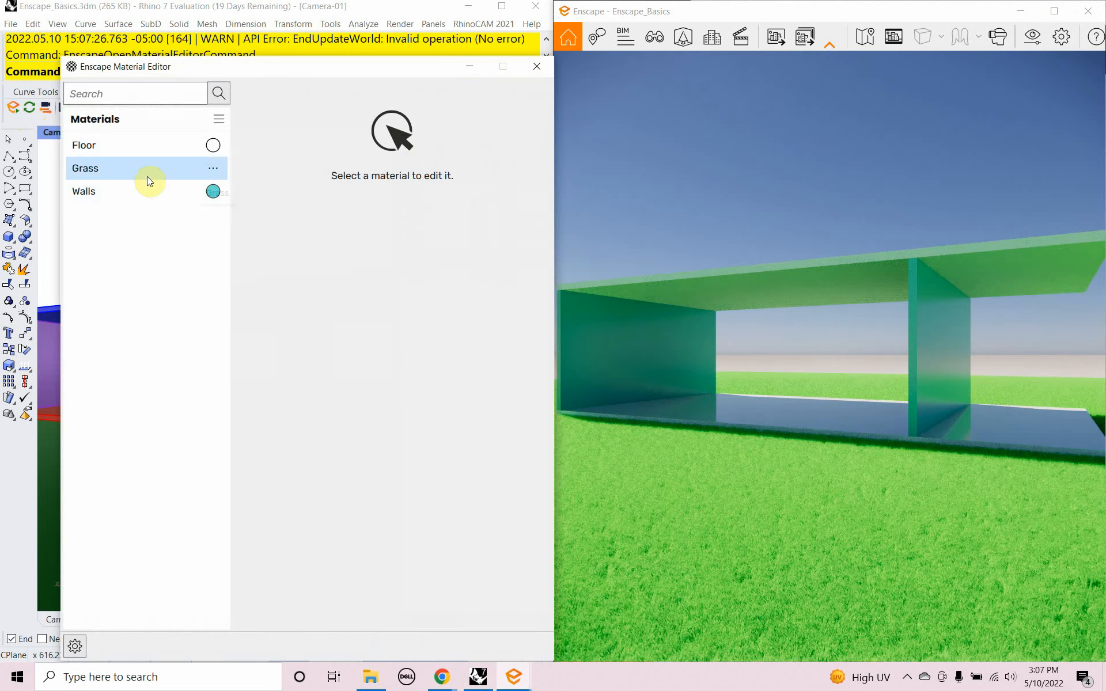
left_click(161, 168)
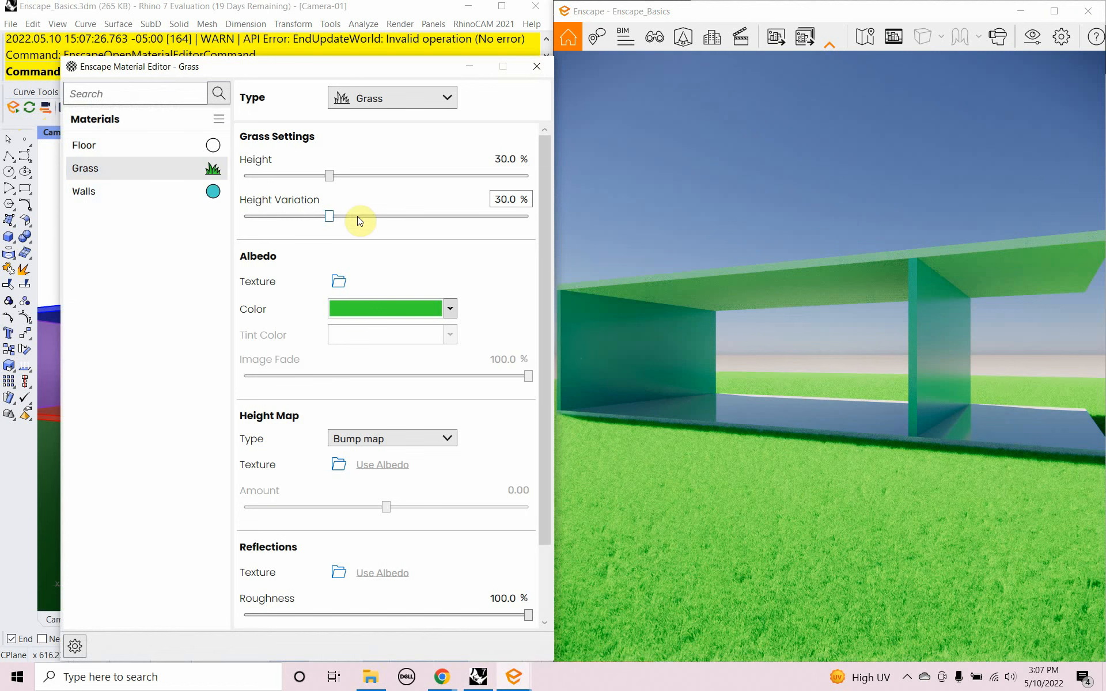
Set the Grass material's height variation to 41.5 % and its grass height to 98 %
left_click(403, 101)
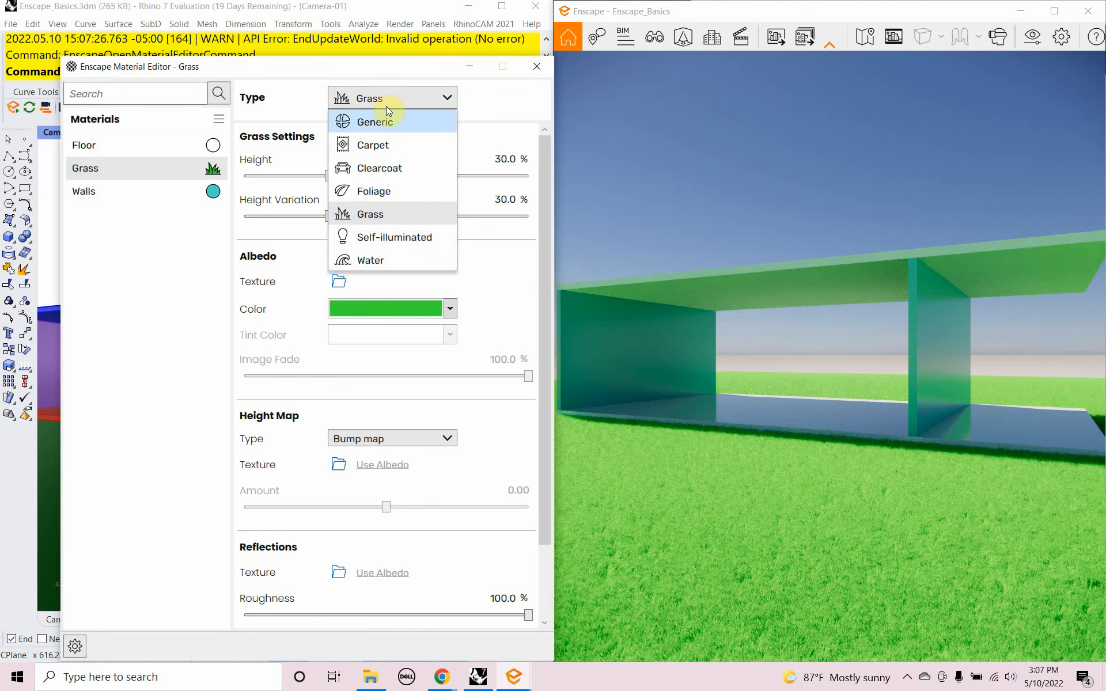
left_click(401, 102)
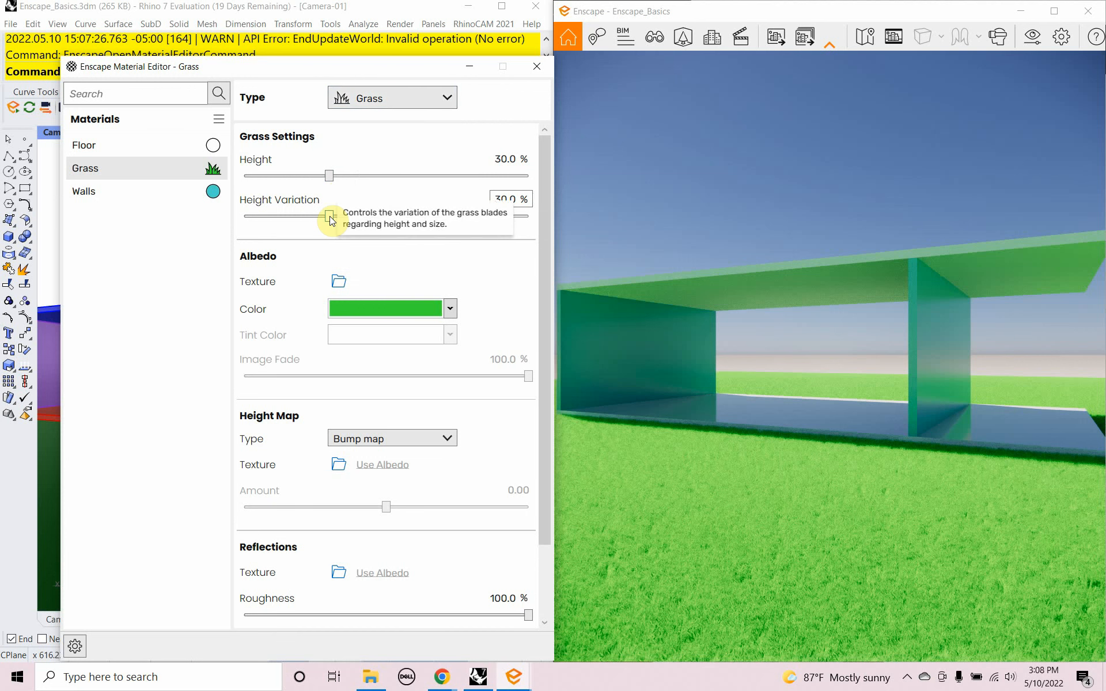
left_click_drag(332, 221, 362, 222)
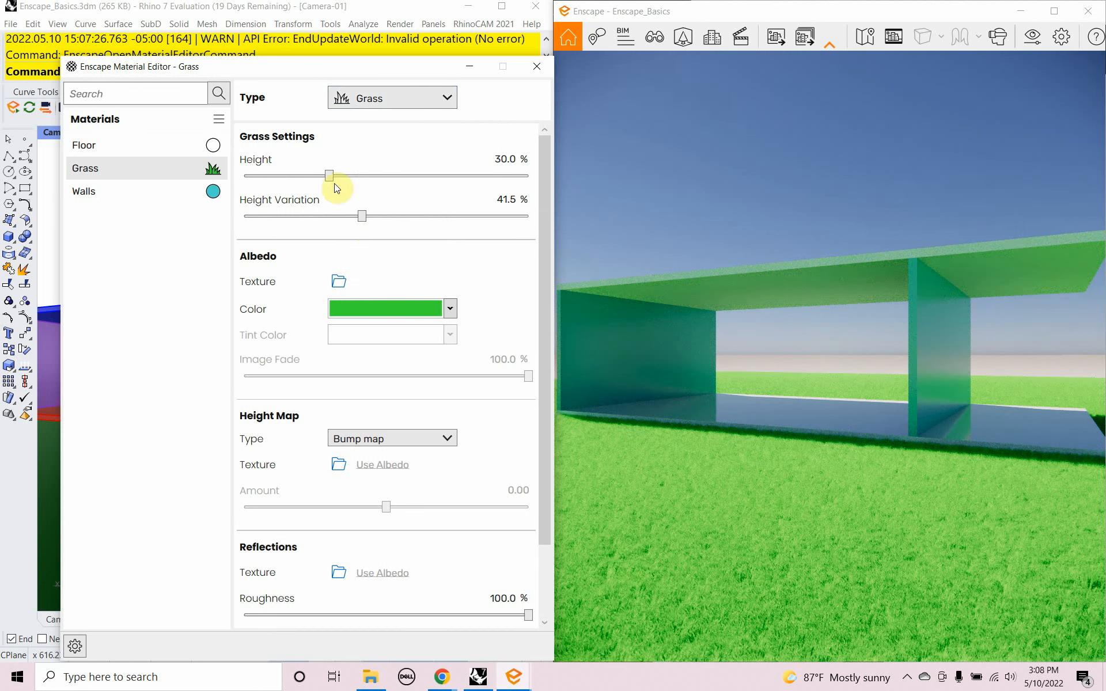
left_click_drag(333, 177, 528, 215)
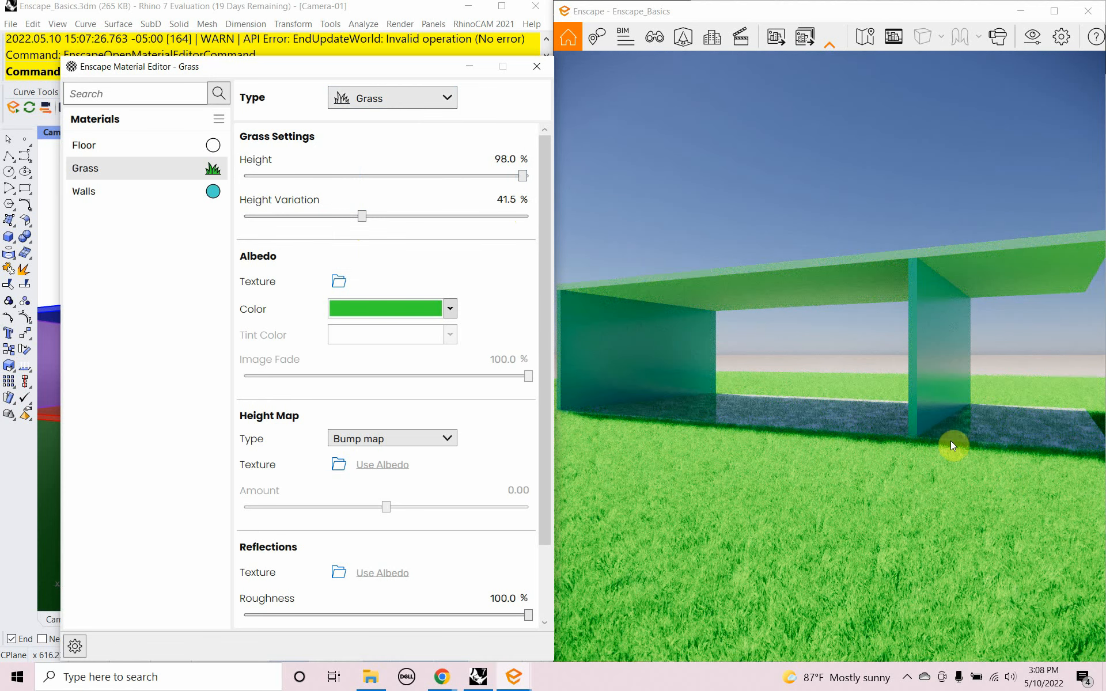
Set the Grass material's albedo color to muted green #5E785E and its grass height to 31.3 %
left_click(354, 309)
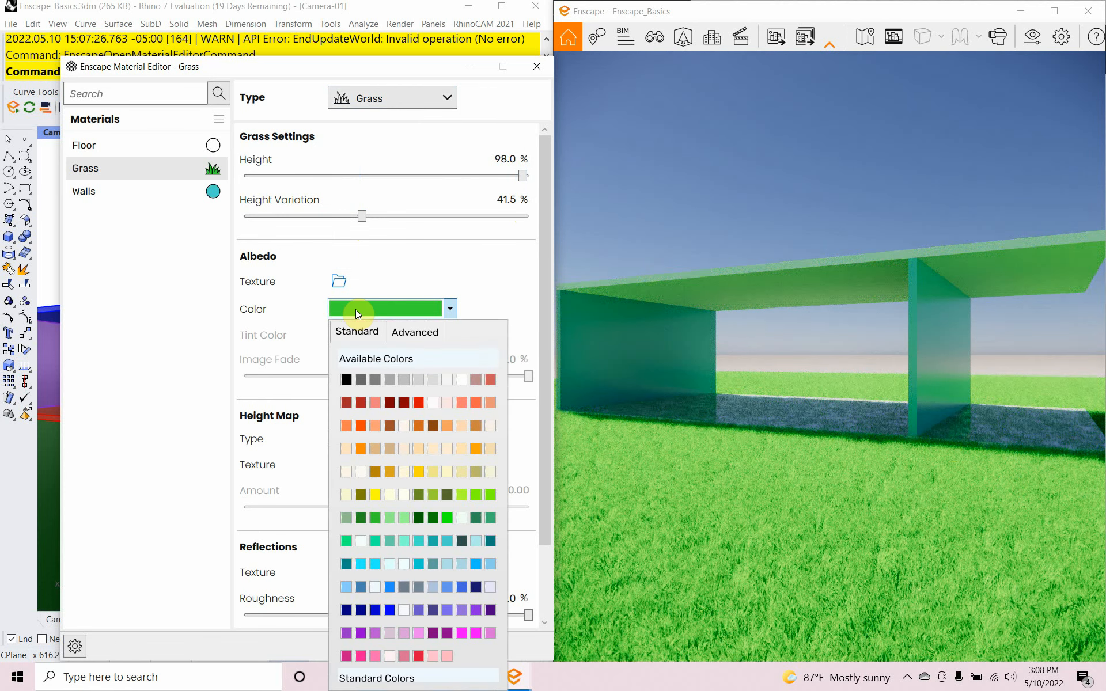
left_click(434, 519)
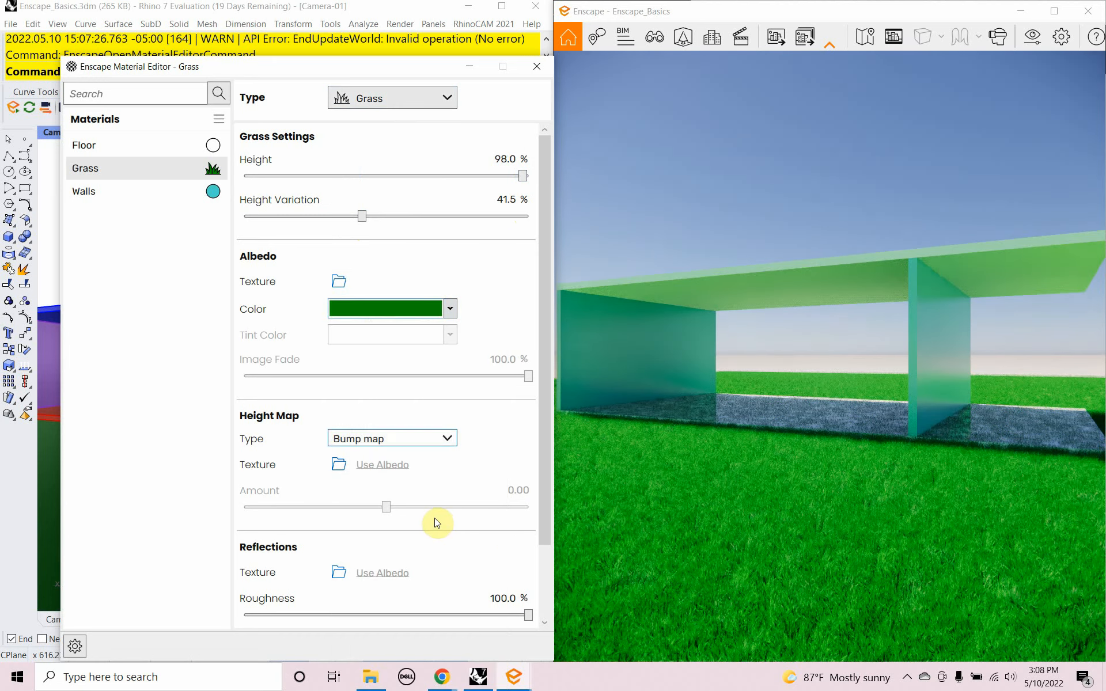
left_click(407, 311)
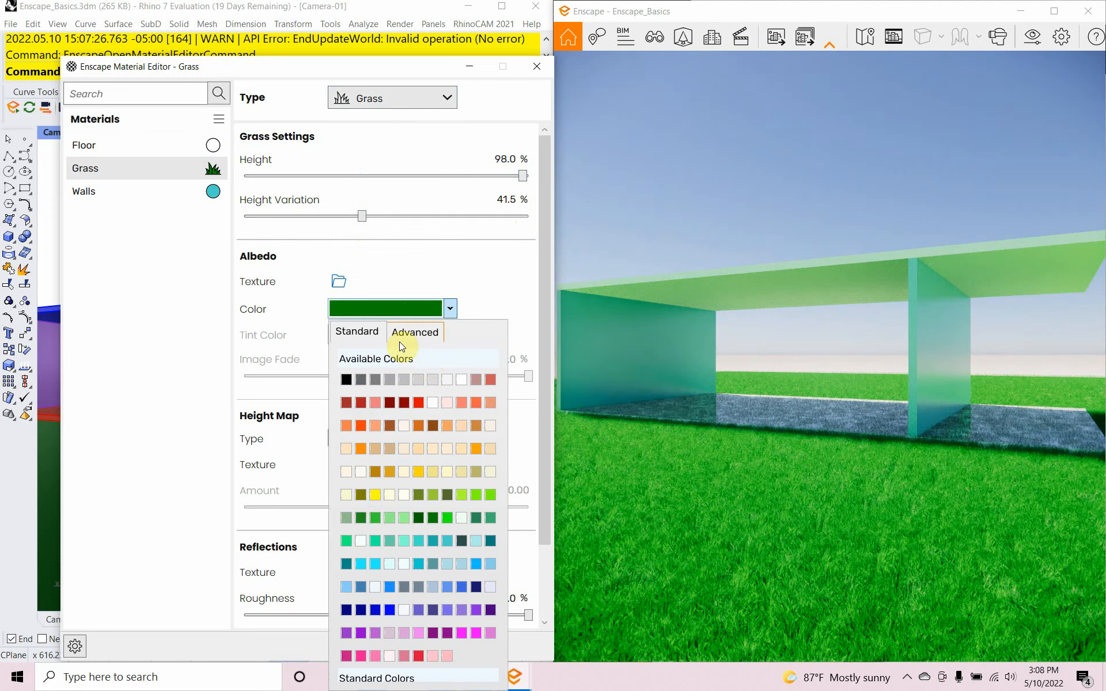
left_click(413, 334)
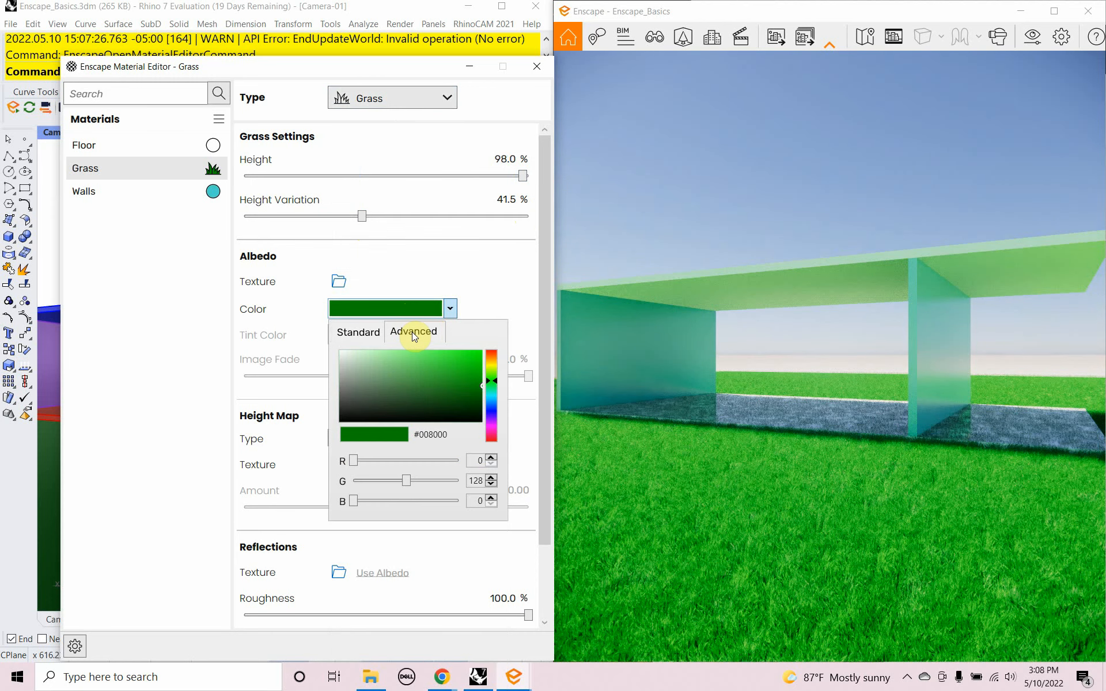
left_click(369, 376)
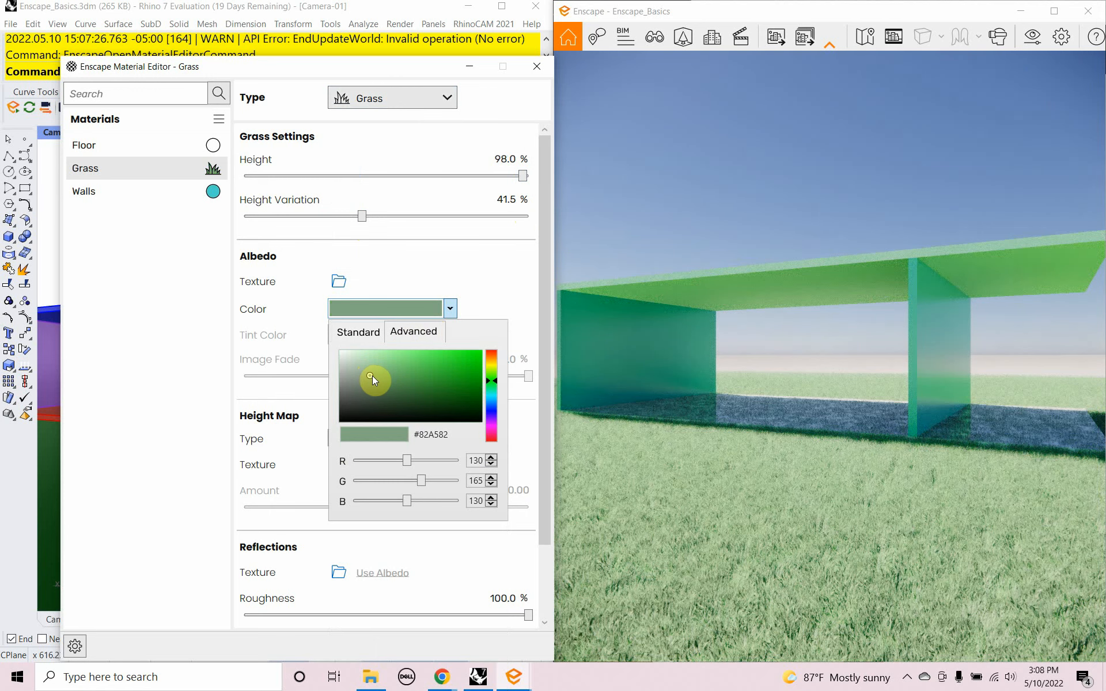
left_click(376, 375)
left_click(386, 386)
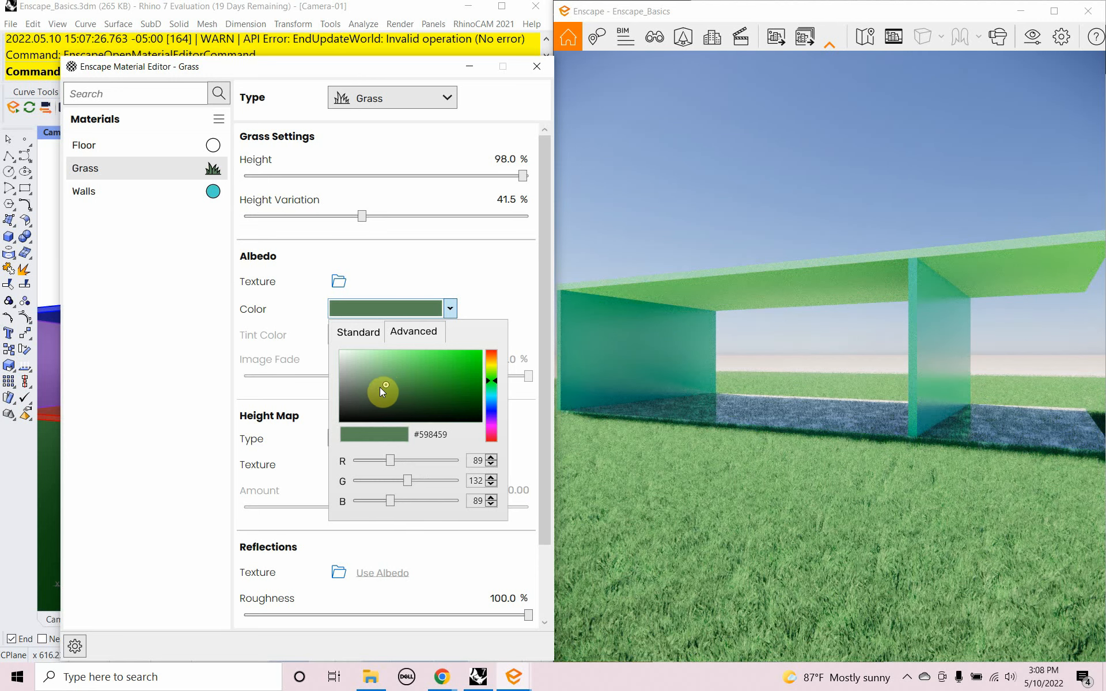
left_click(379, 387)
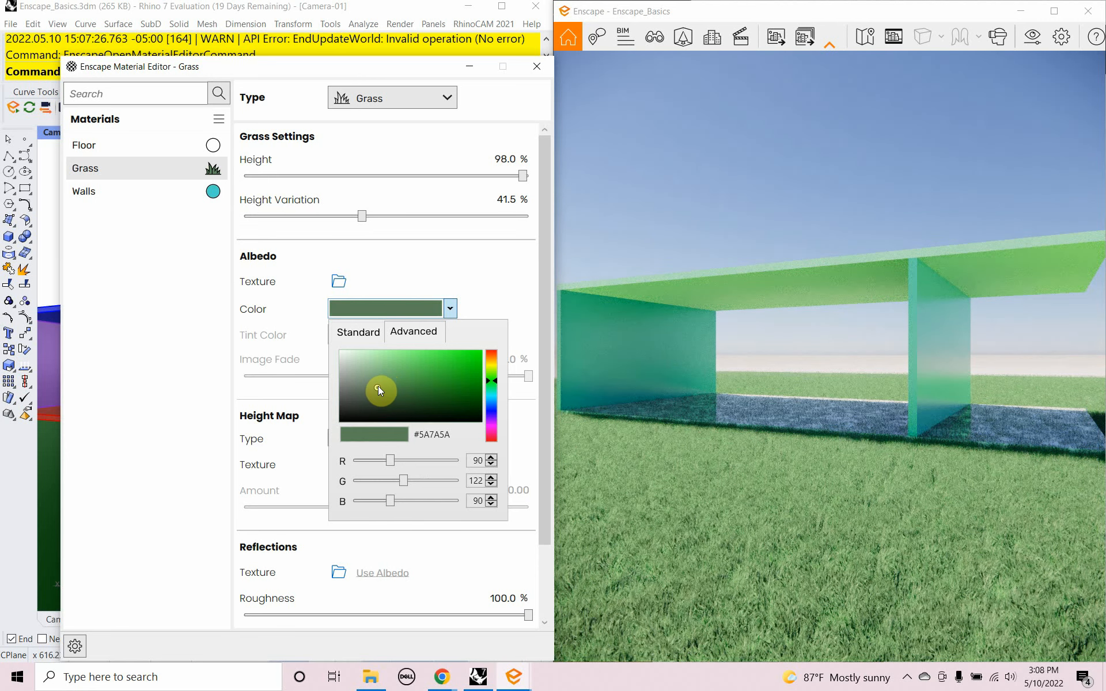
left_click(371, 389)
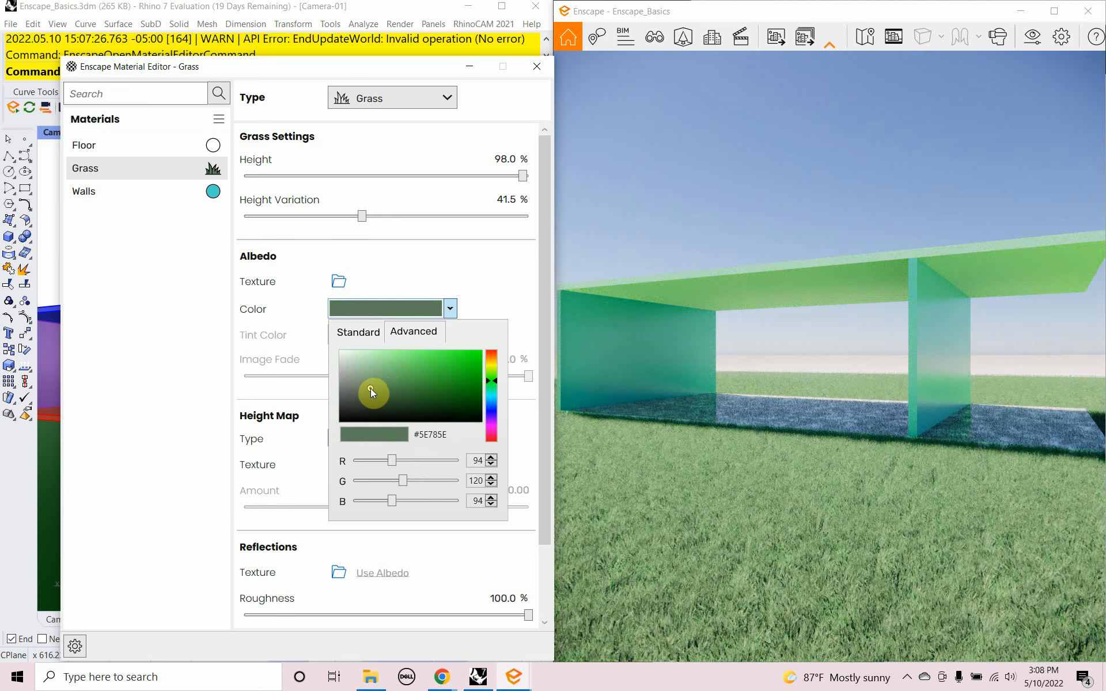
left_click_drag(518, 180, 443, 179)
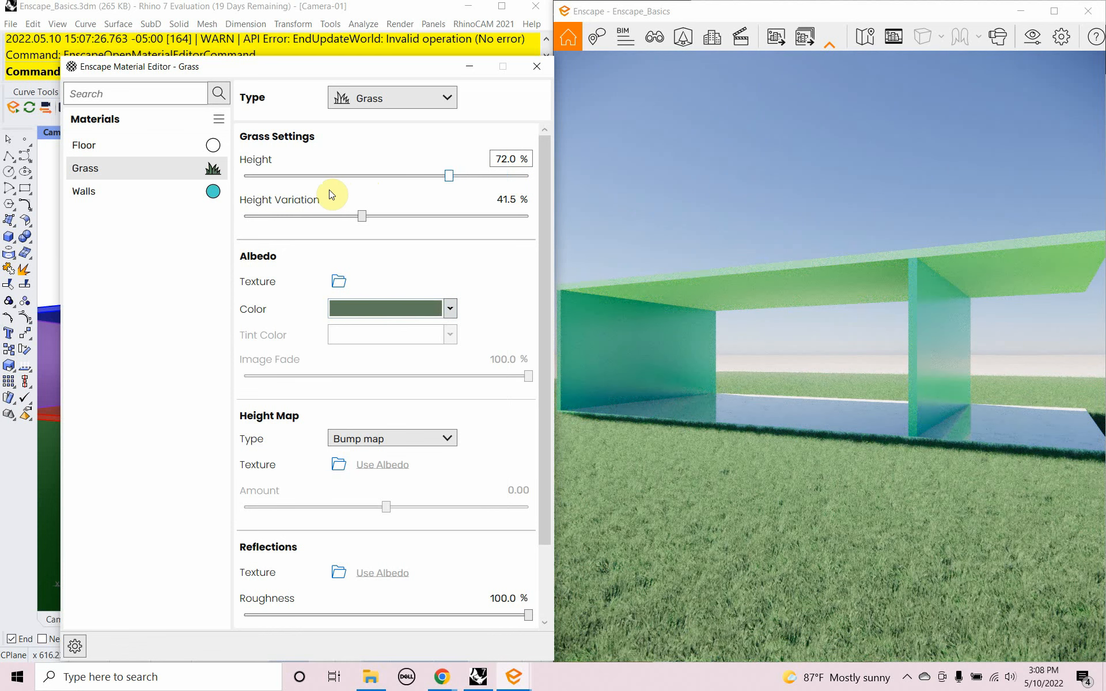
left_click_drag(449, 181, 338, 197)
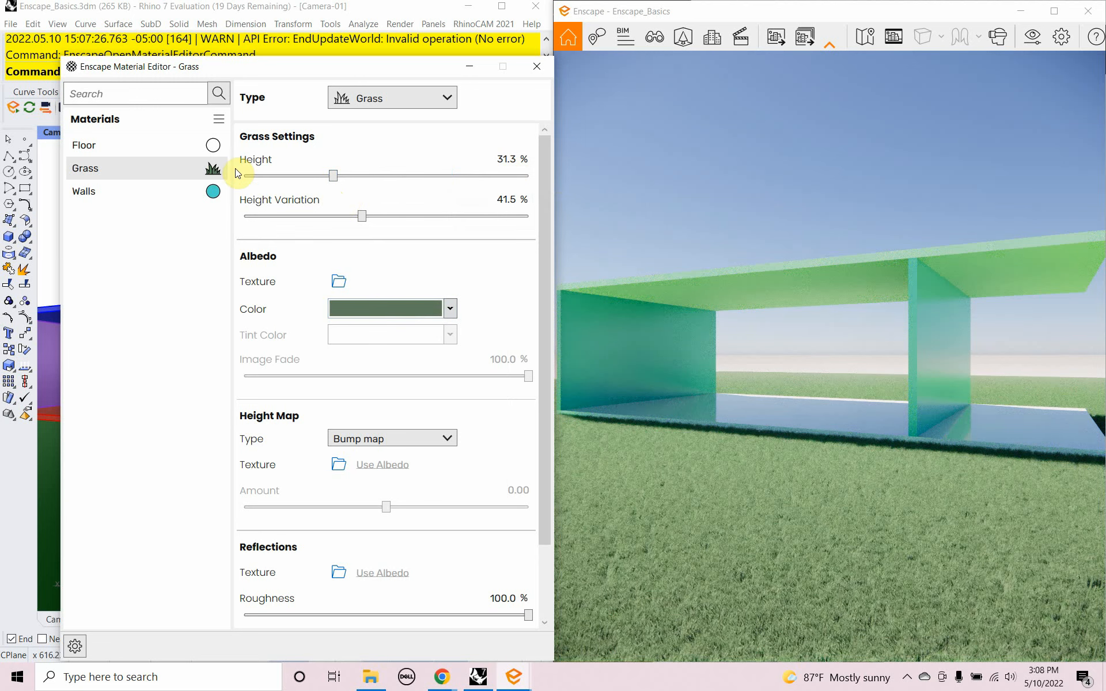
Set the Walls material's albedo color to a brighter cyan, #18E8E0
left_click(165, 192)
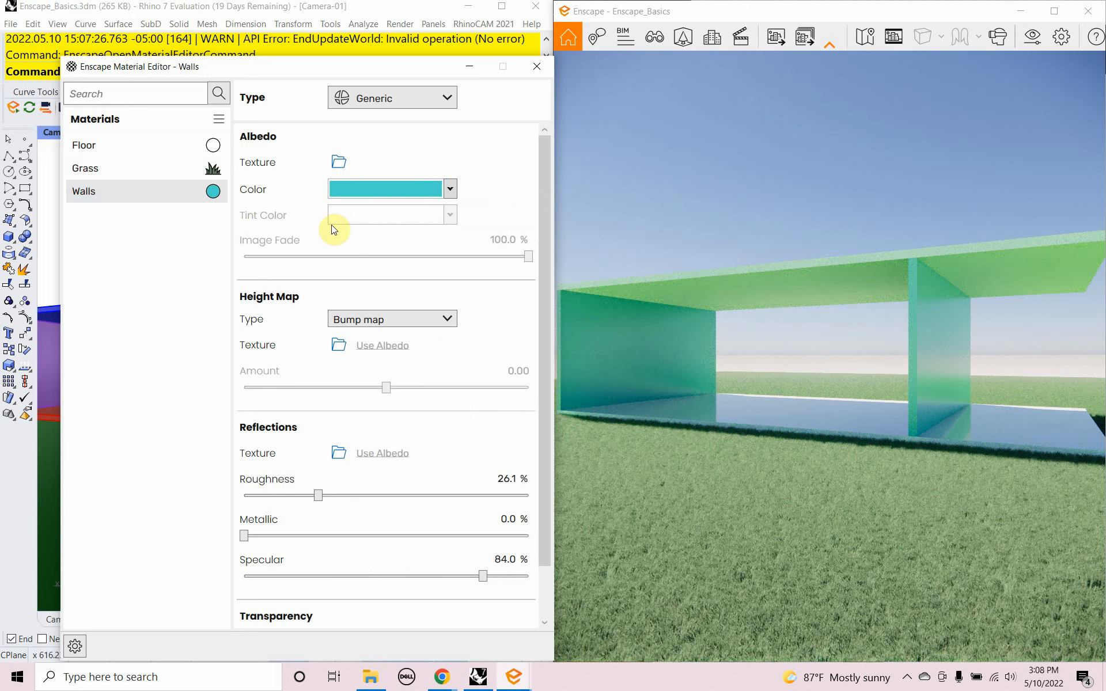
left_click(409, 187)
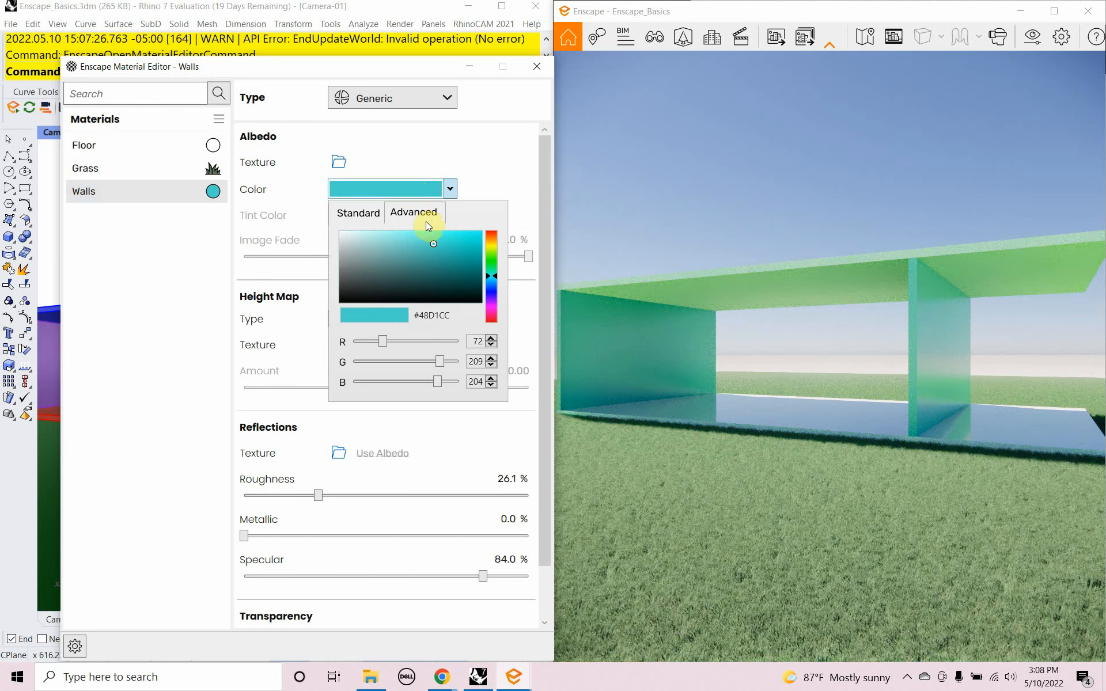
left_click_drag(461, 243, 468, 237)
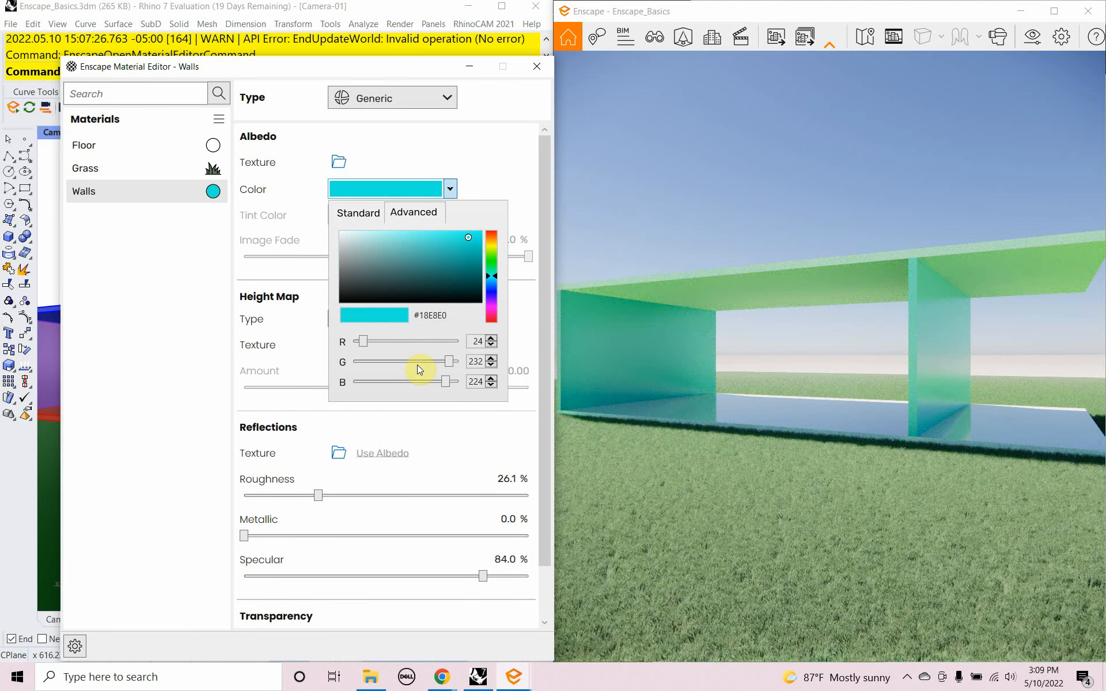
left_click(508, 204)
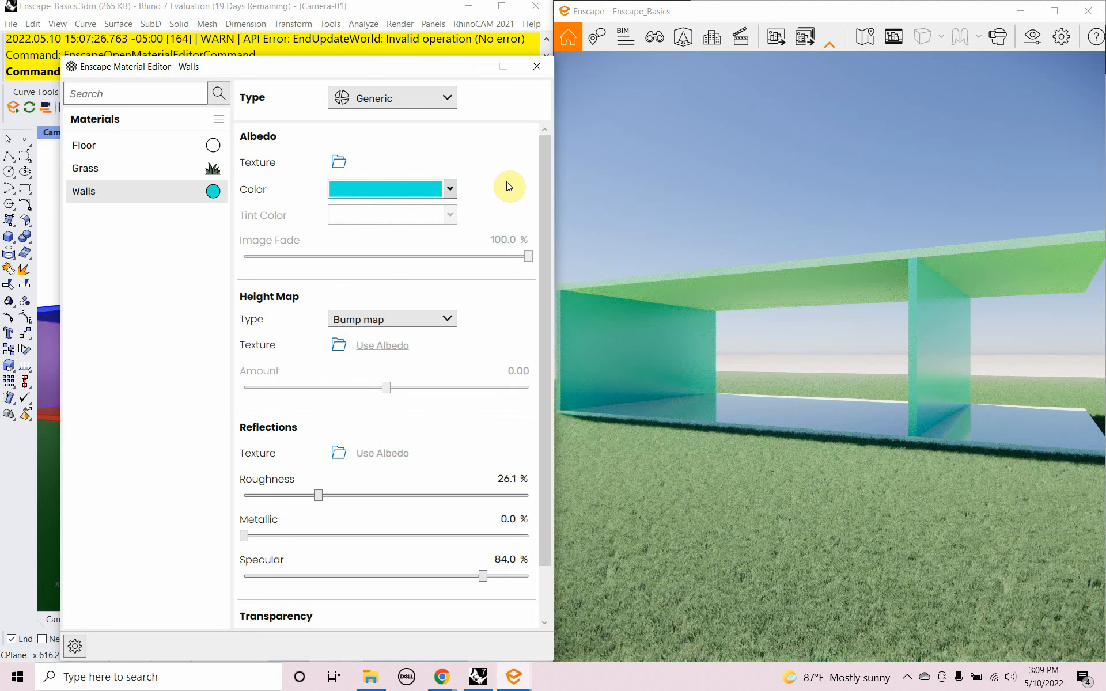
Change the time of day in the Enscape render to about 09:09 and reframe the building
right_click_drag(774, 481, 803, 484, "shift")
key("u")
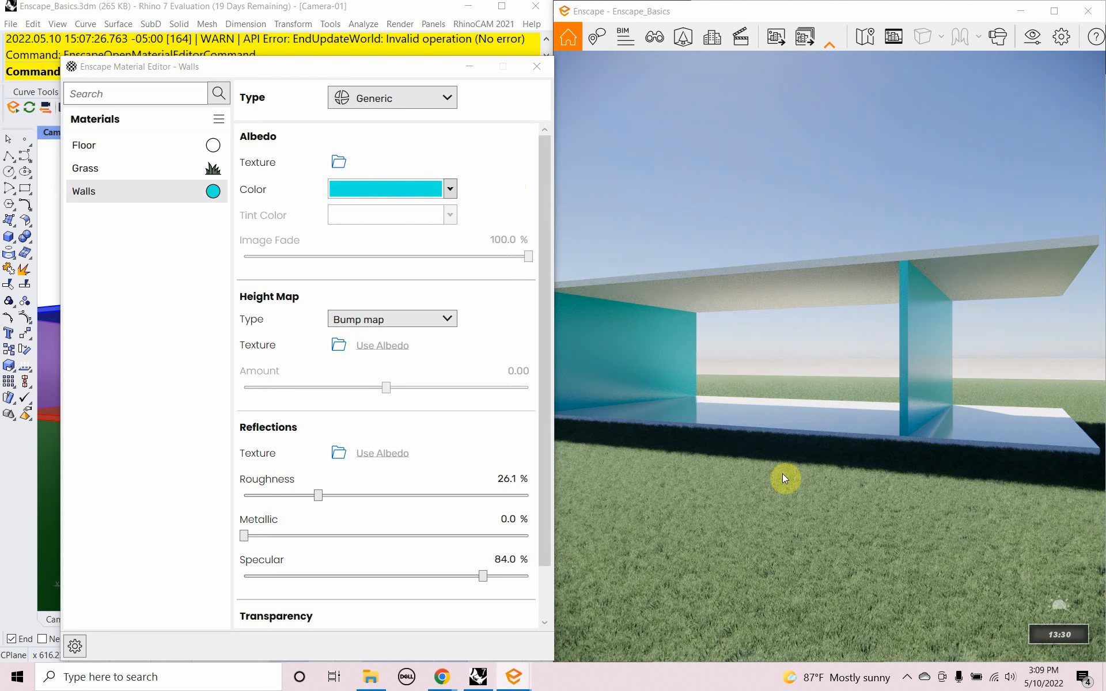
left_click_drag(769, 491, 740, 491)
right_click_drag(741, 490, 641, 483)
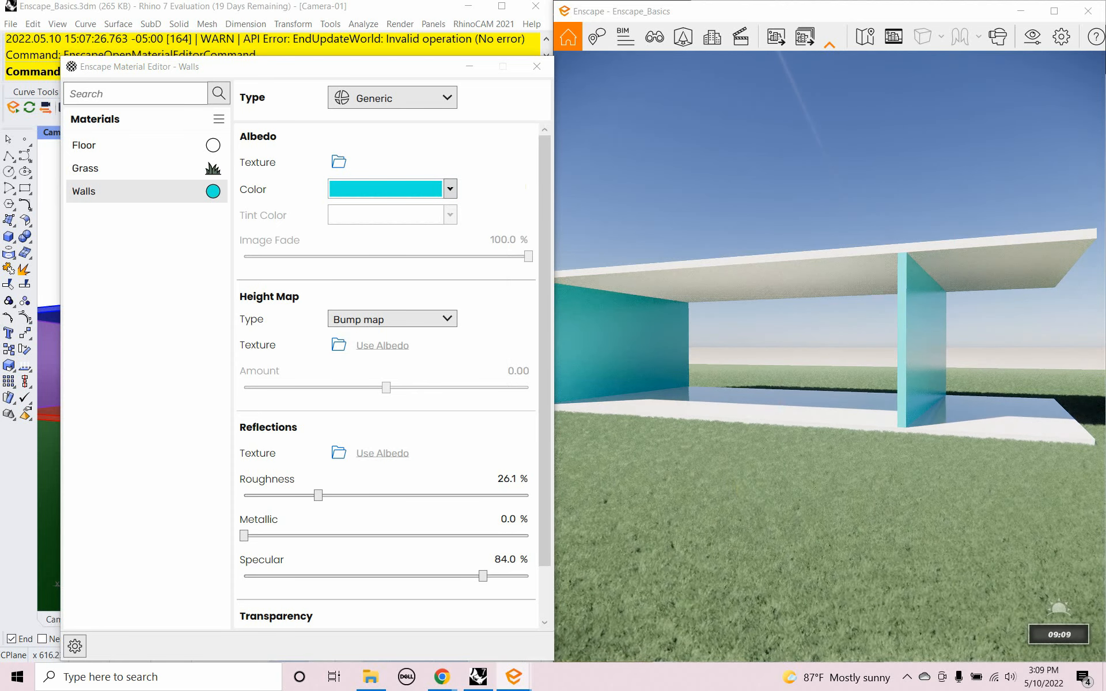
right_click_drag(751, 492, 693, 492)
right_click_drag(837, 474, 827, 479)
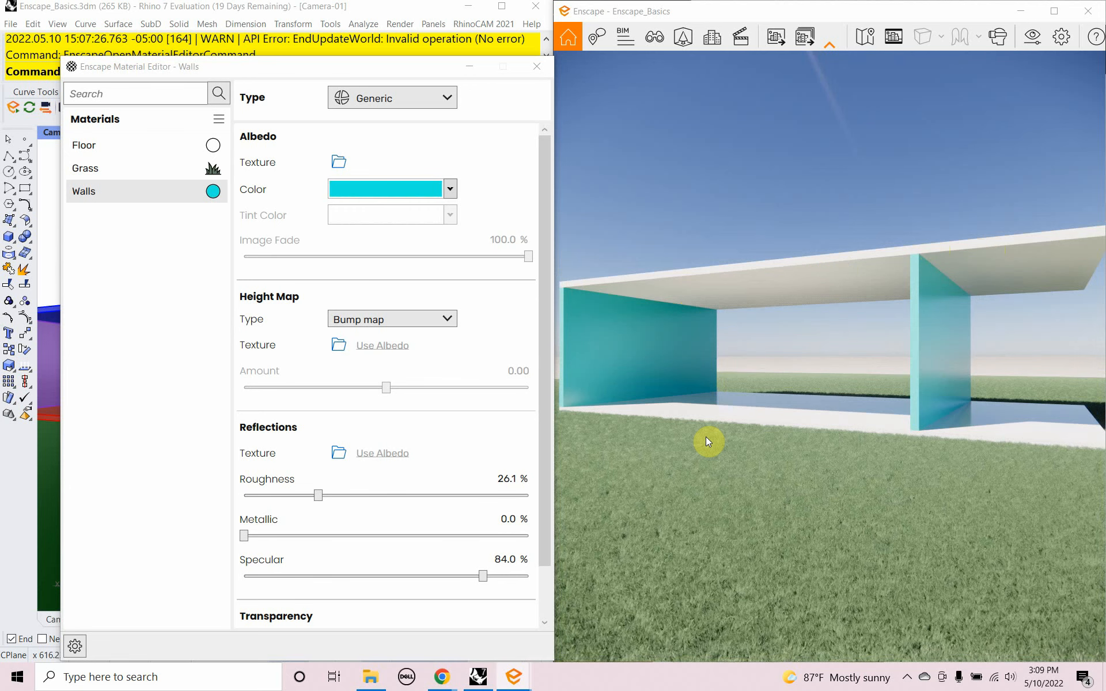
Close the Enscape Material Editor and save the Rhino model
left_click(545, 68)
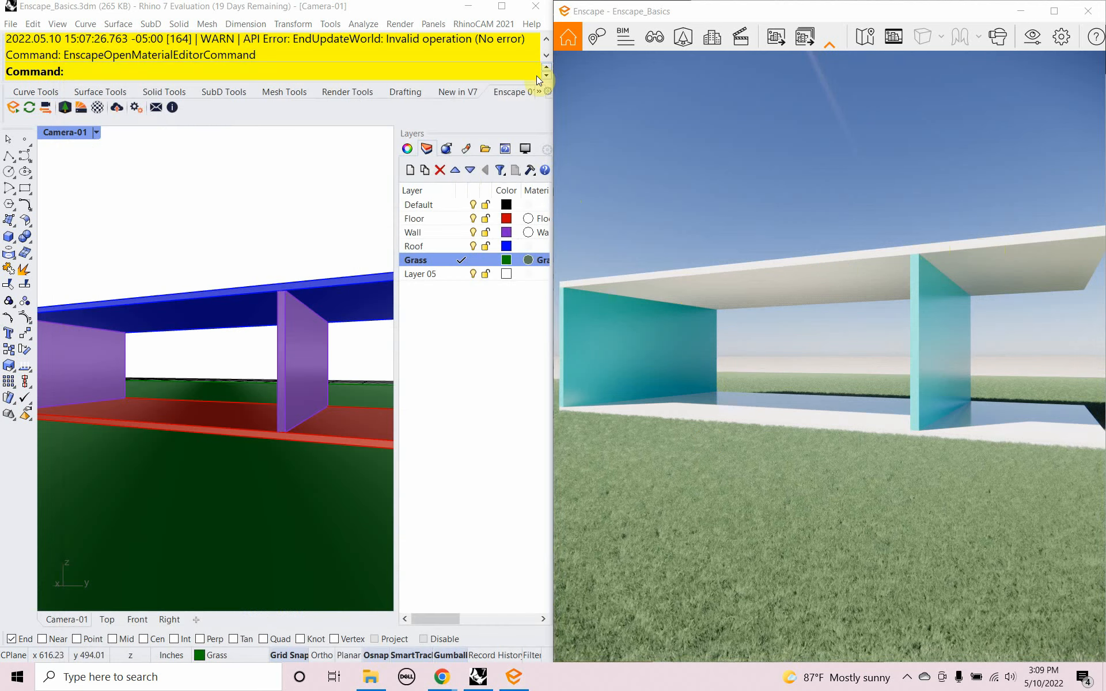
key("ctrl+s")
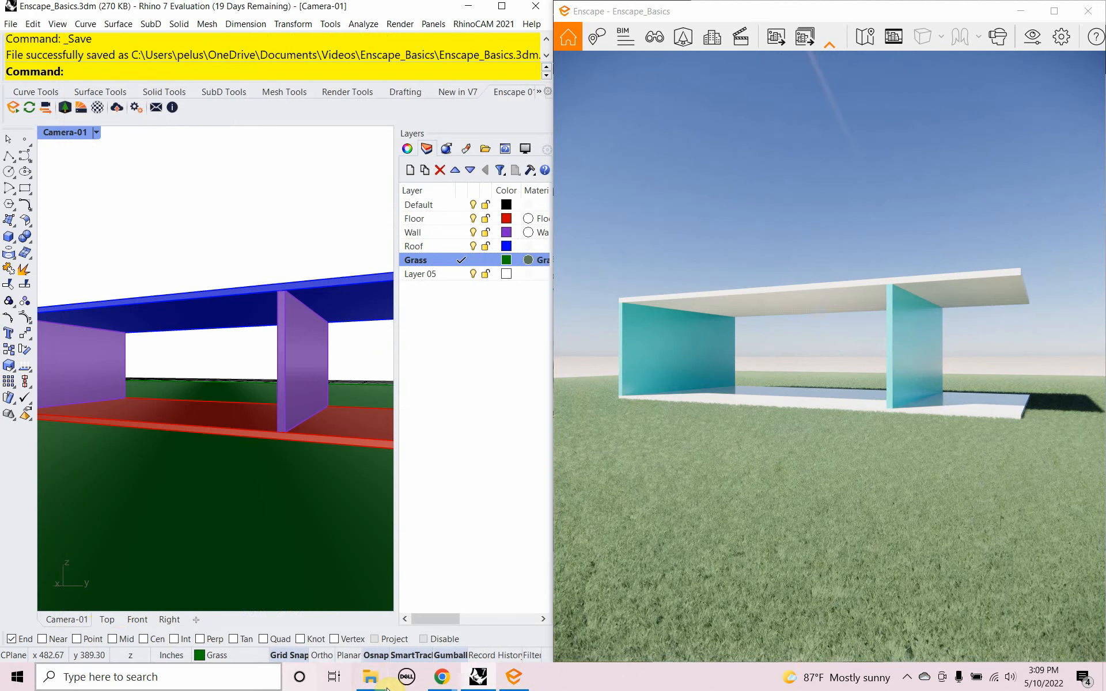
Open Grasshopper, shrink its window to review the Enscape for Rhino topic outline, and minimize it
type("Grasshopper")
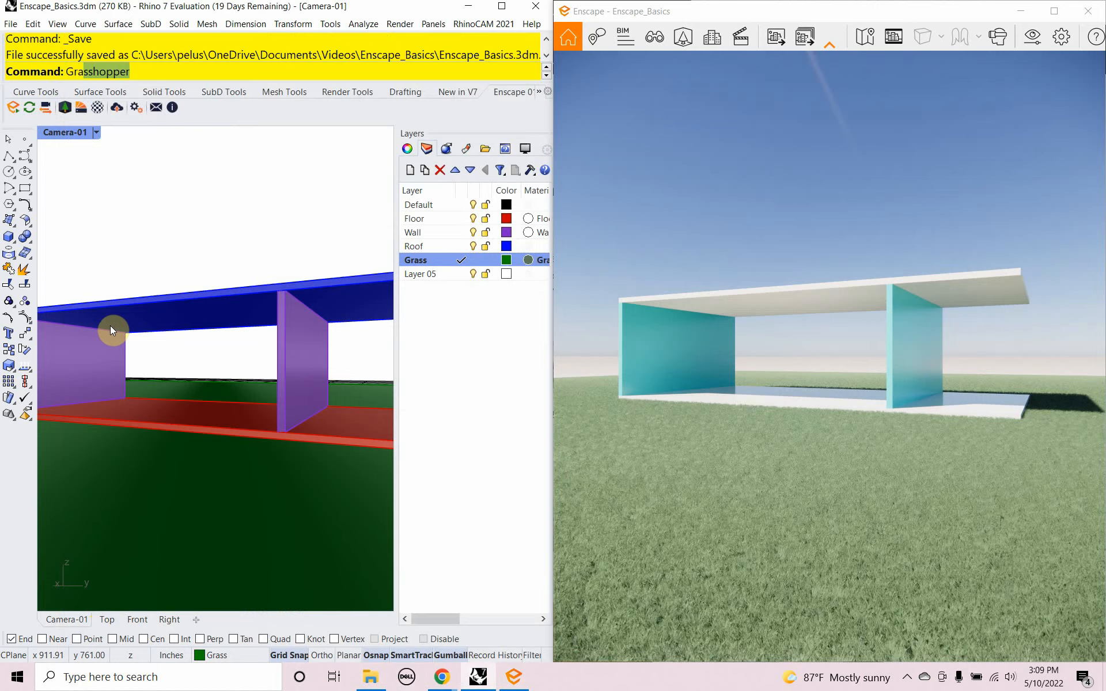
key("Return")
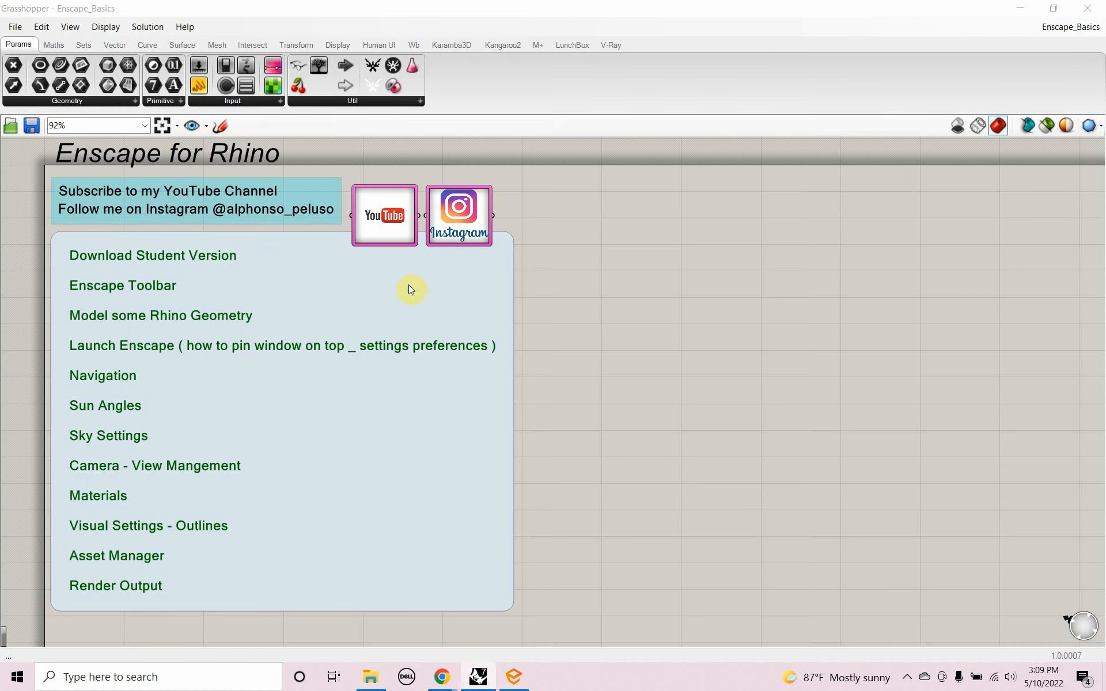
left_click(1055, 9)
left_click(1058, 9)
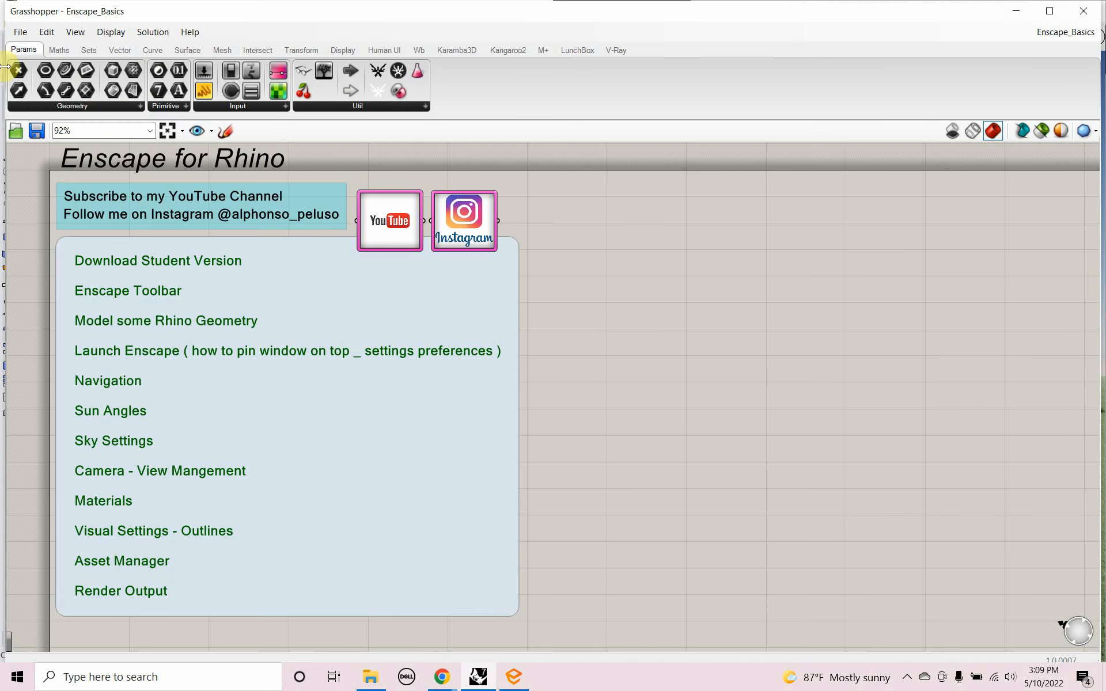
left_click_drag(5, 4, 385, 35)
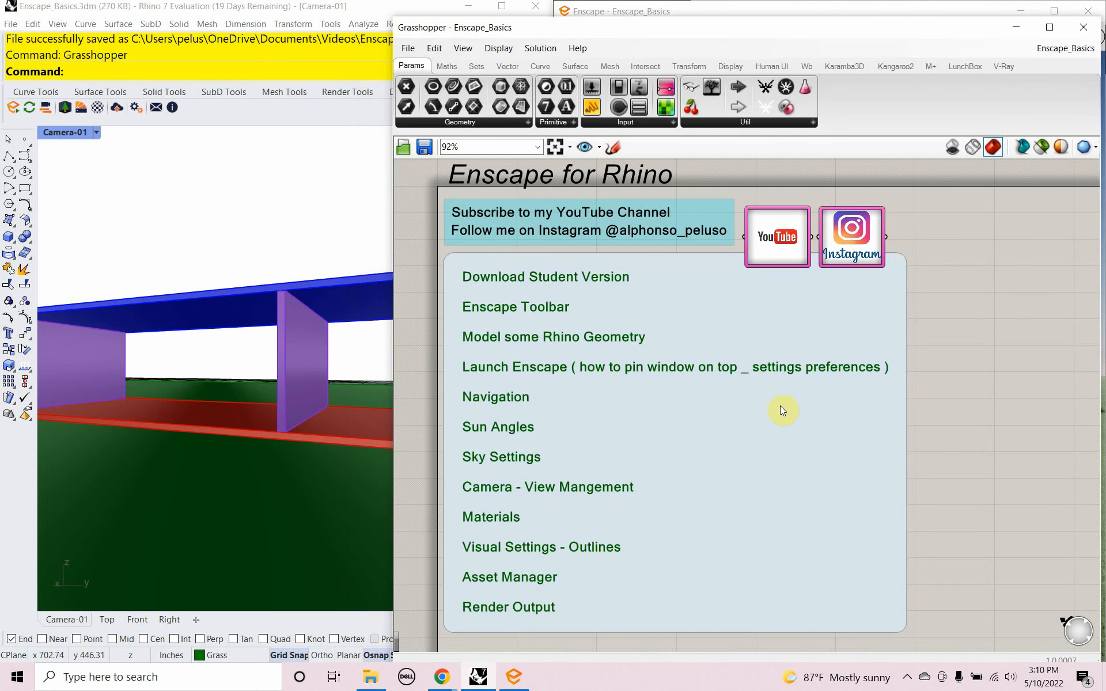
left_click(1005, 29)
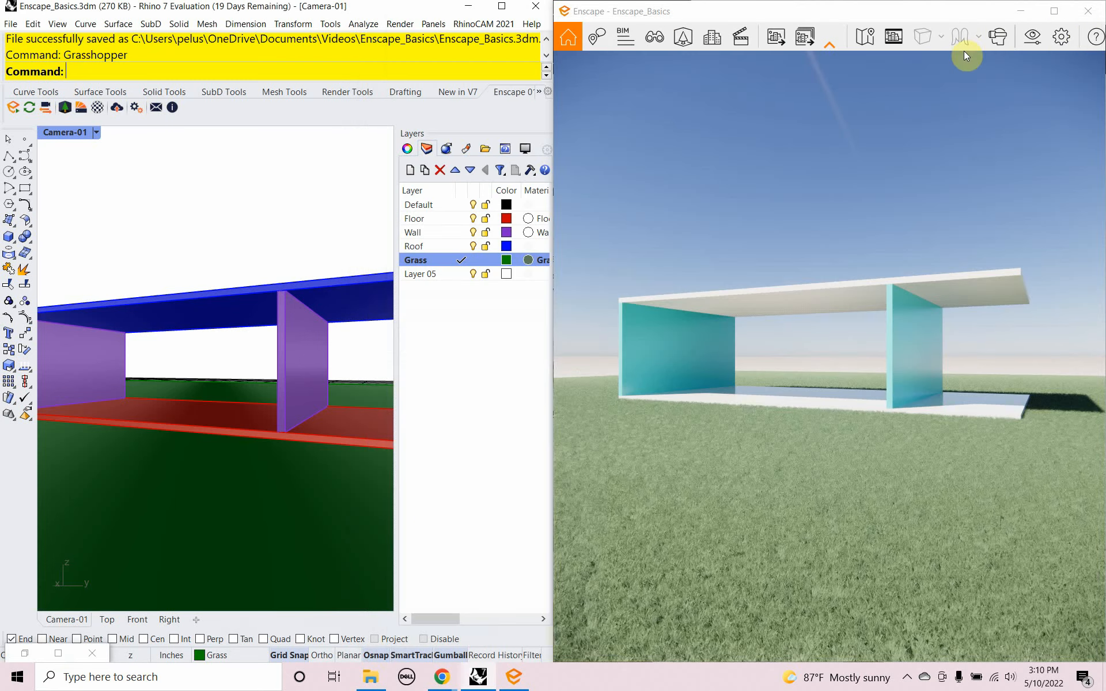
In the Enscape visual settings, try the White and Polystyrol style modes, ending with the mode set to Light View
left_click(1031, 42)
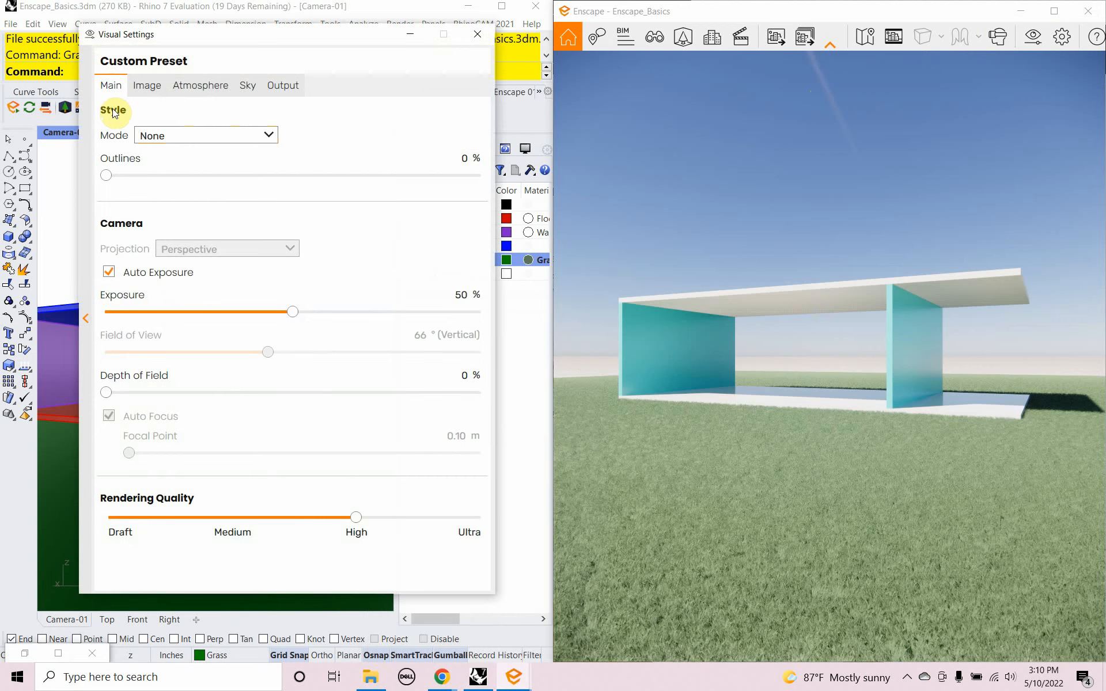
left_click(157, 137)
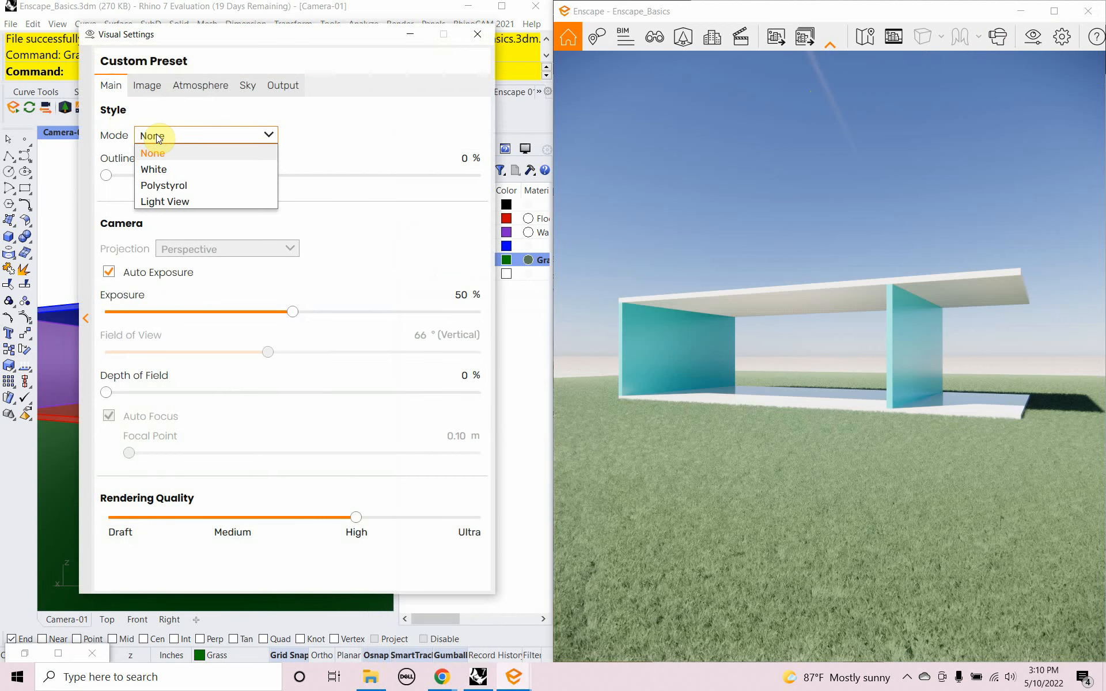
left_click(158, 162)
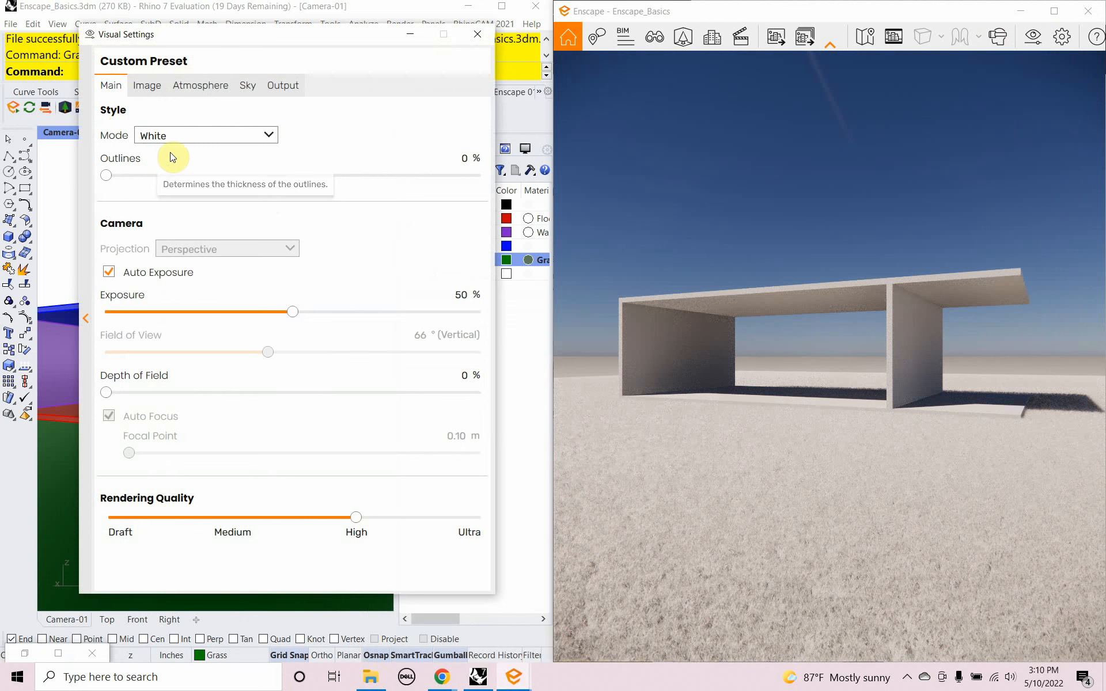
left_click(178, 134)
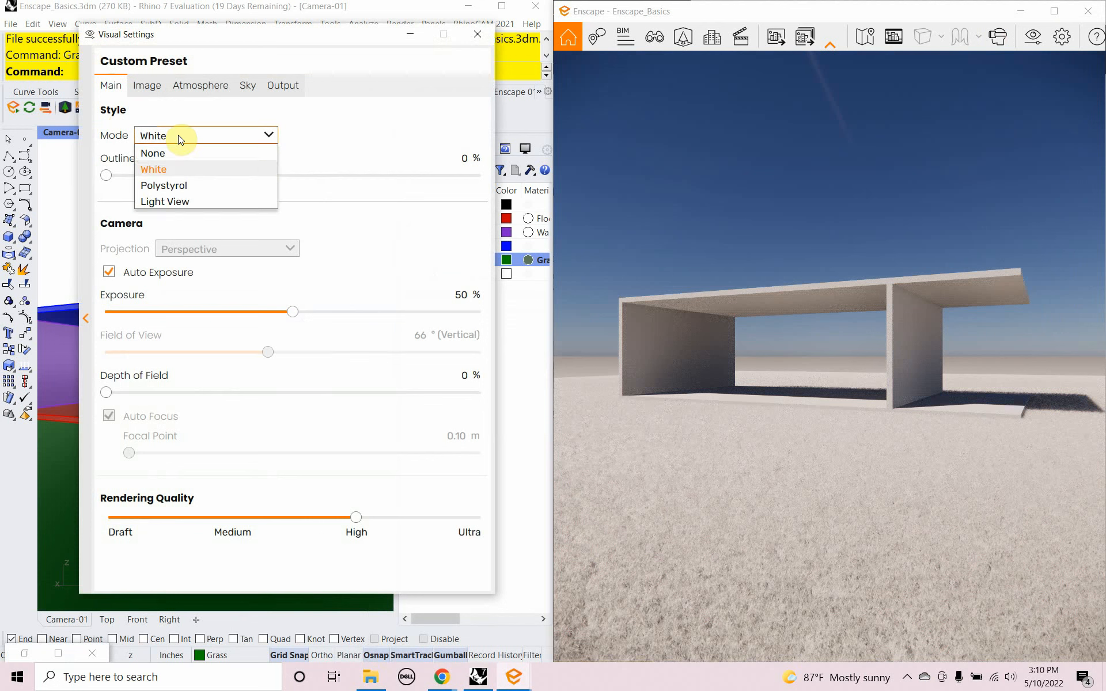
left_click(186, 185)
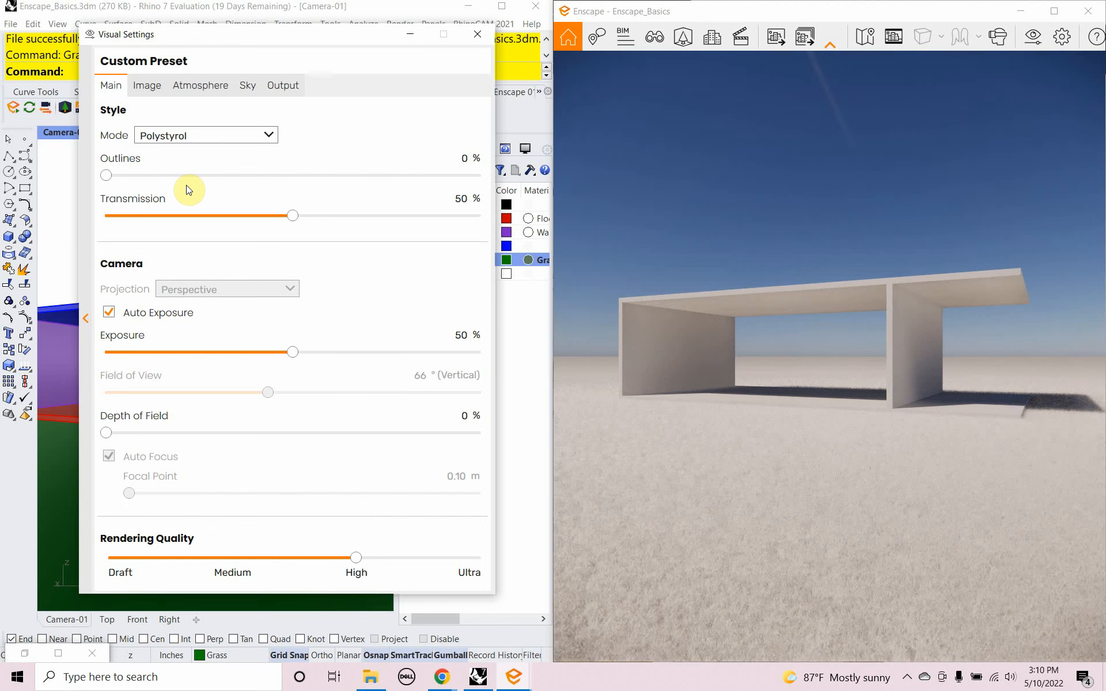
left_click(271, 132)
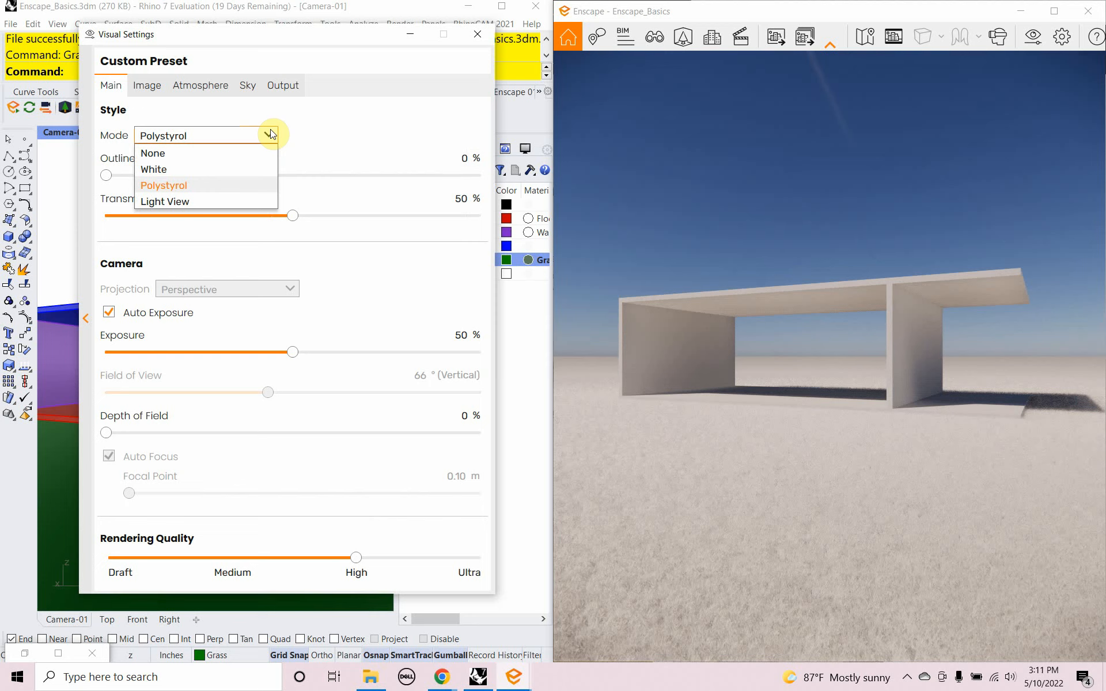
left_click(248, 198)
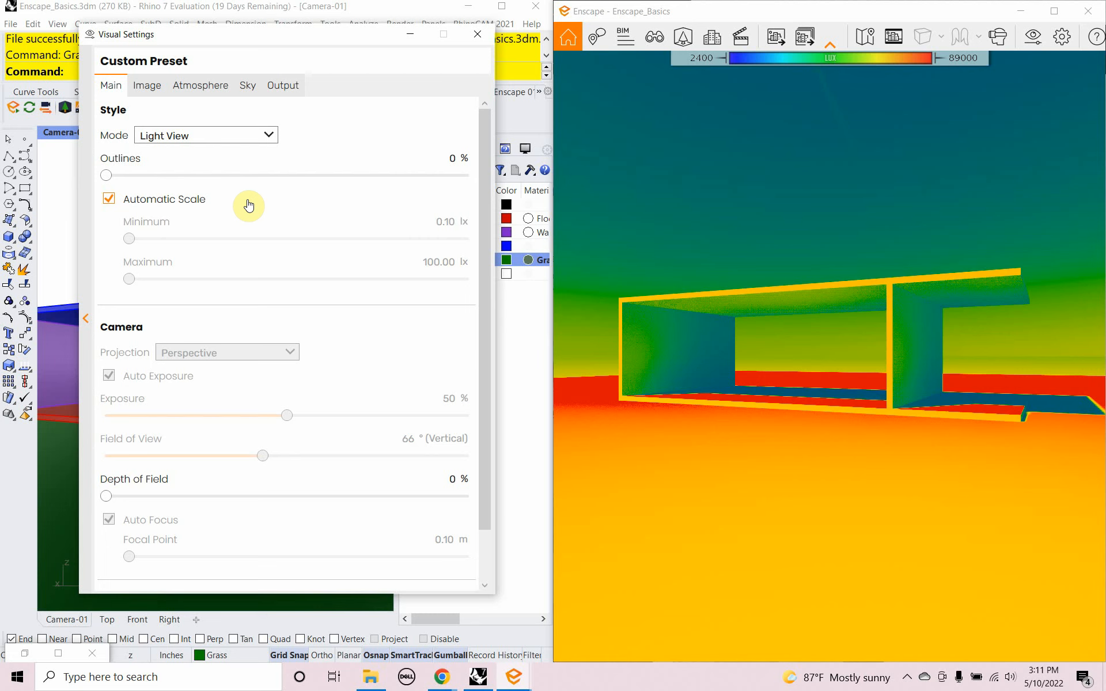
Set the style mode to None, try outlines at 18% before returning them to 0%, and minimize the visual settings
left_click(272, 139)
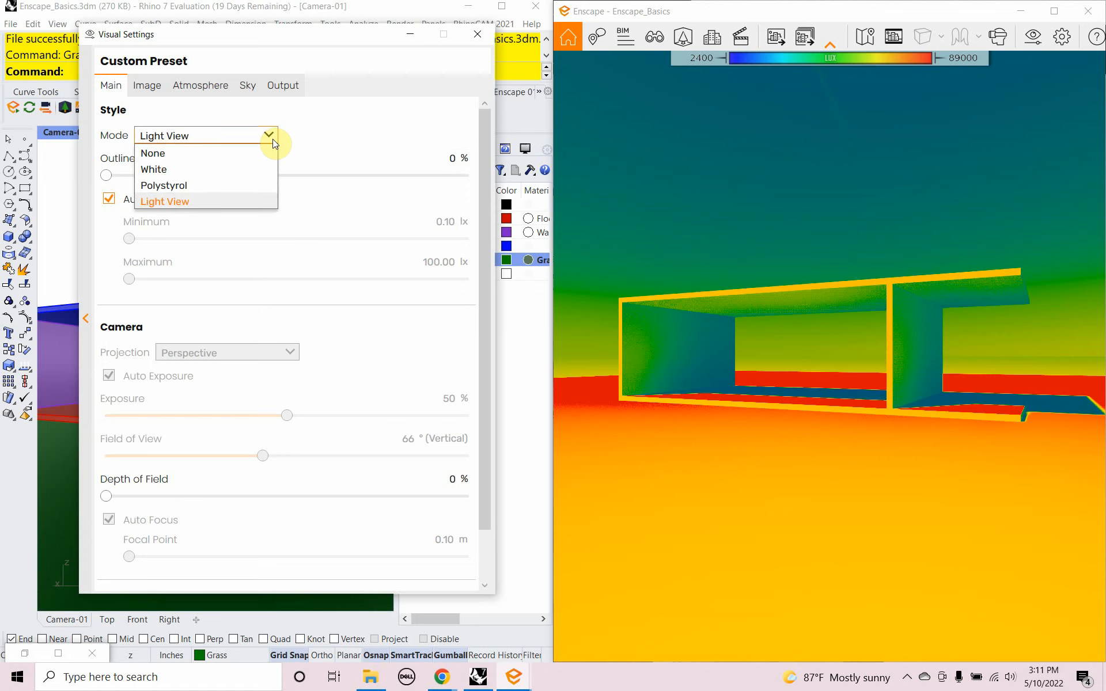
left_click(267, 151)
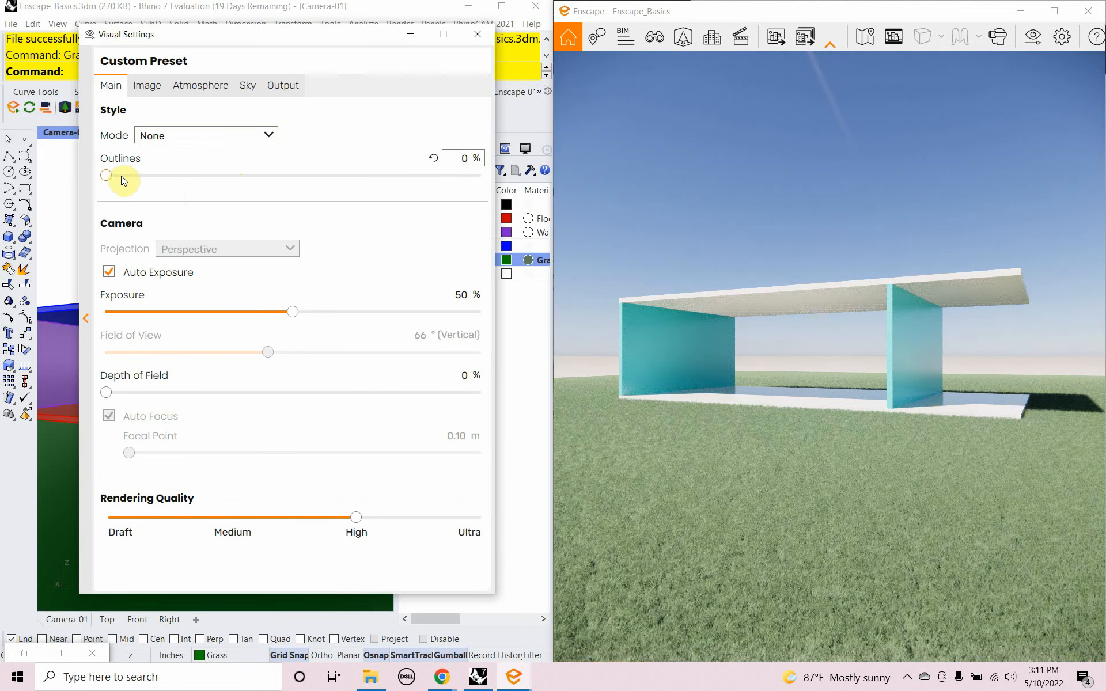
left_click_drag(112, 182, 176, 193)
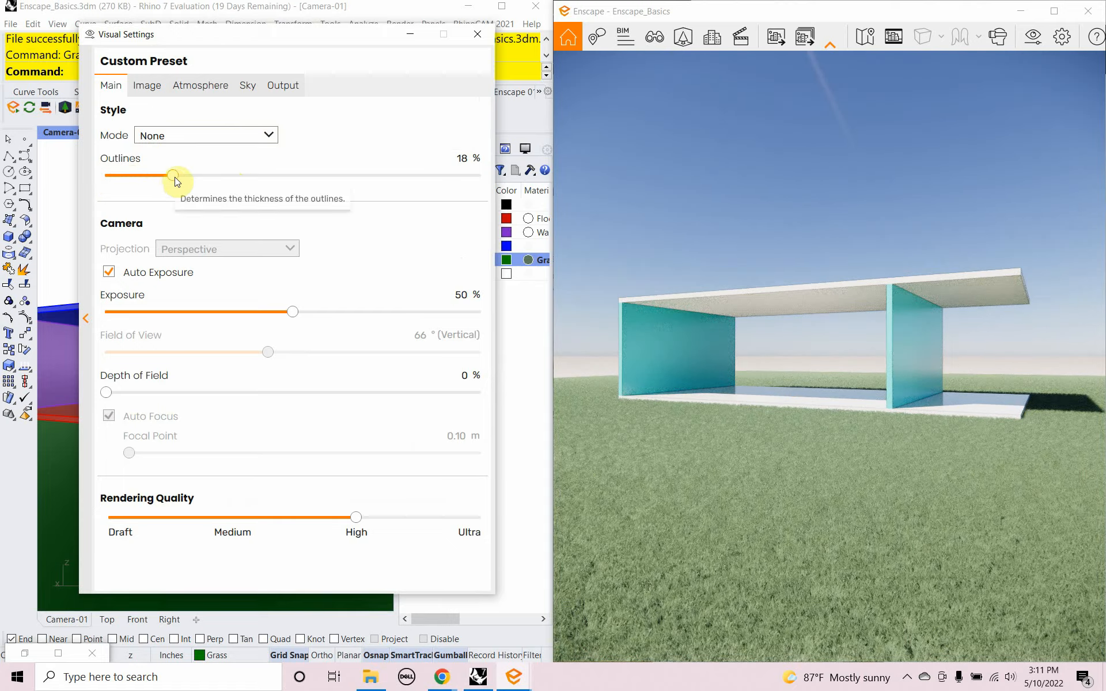
left_click_drag(174, 181, 99, 169)
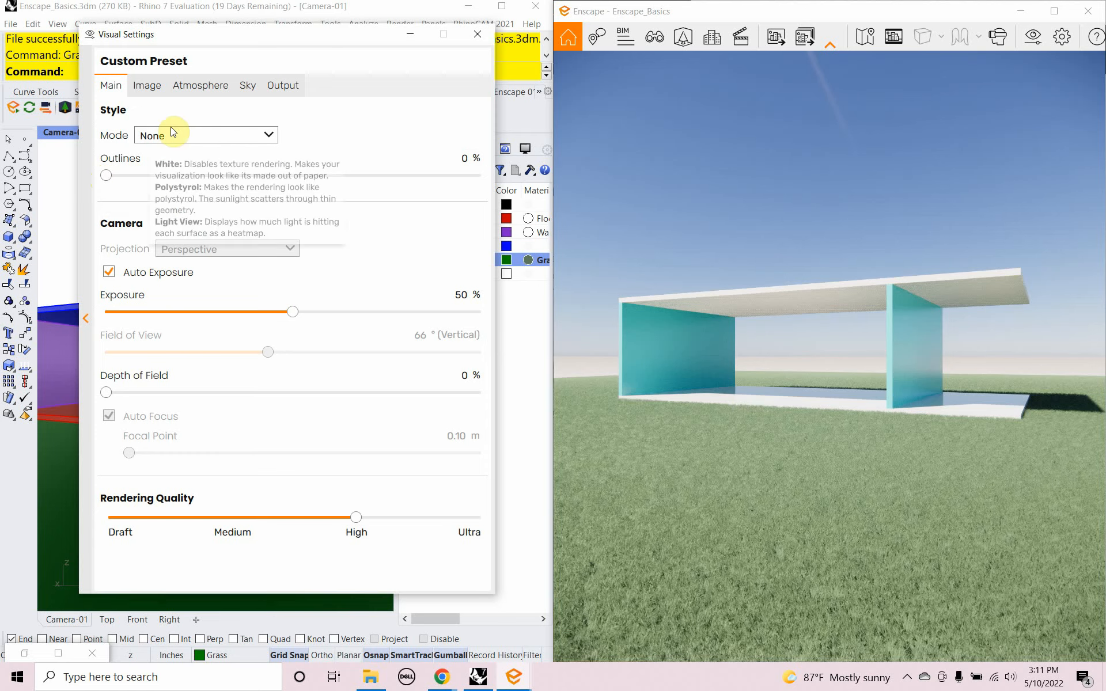
left_click(409, 35)
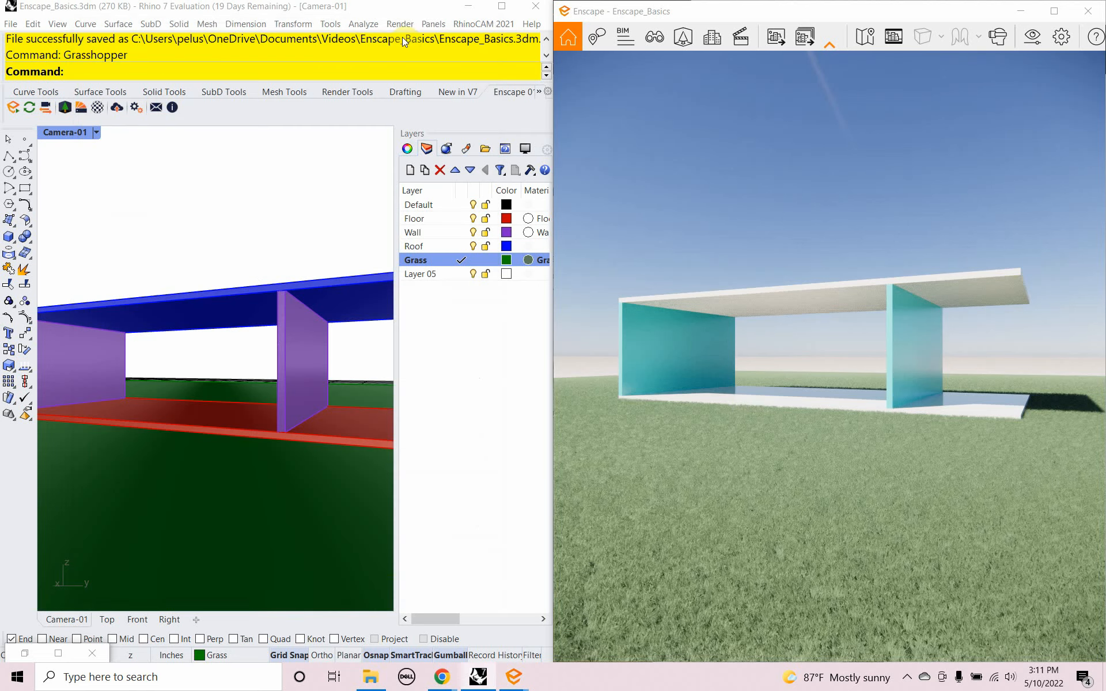
Check the topic outline in Grasshopper, minimize it again, and save the Rhino model
left_click(59, 652)
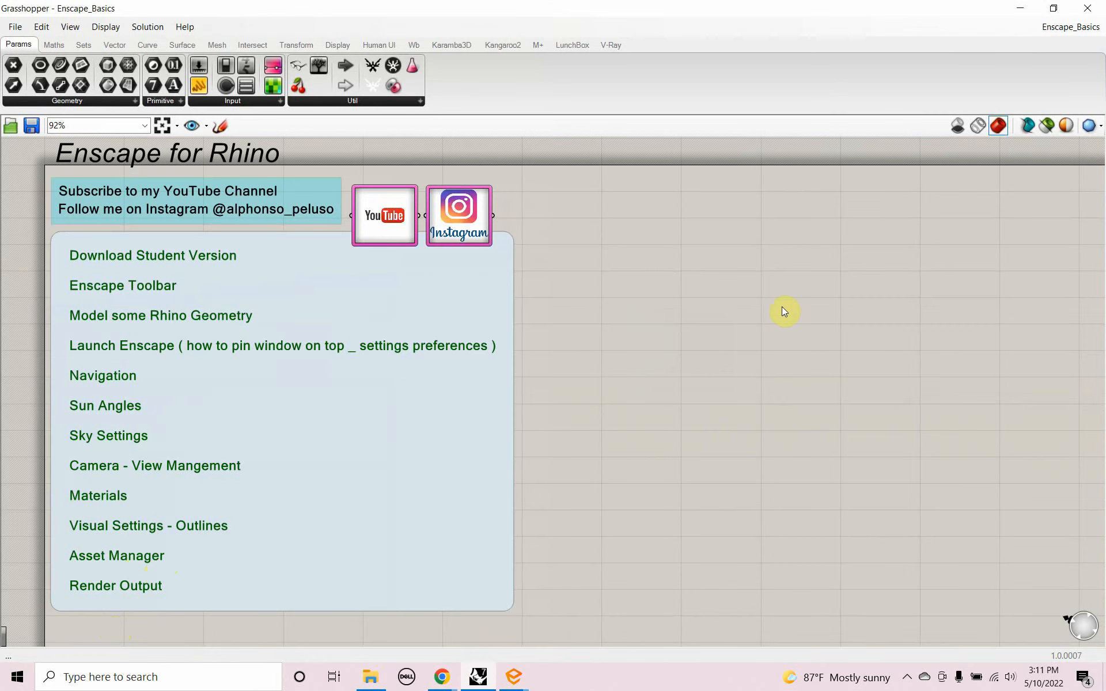
left_click(1020, 8)
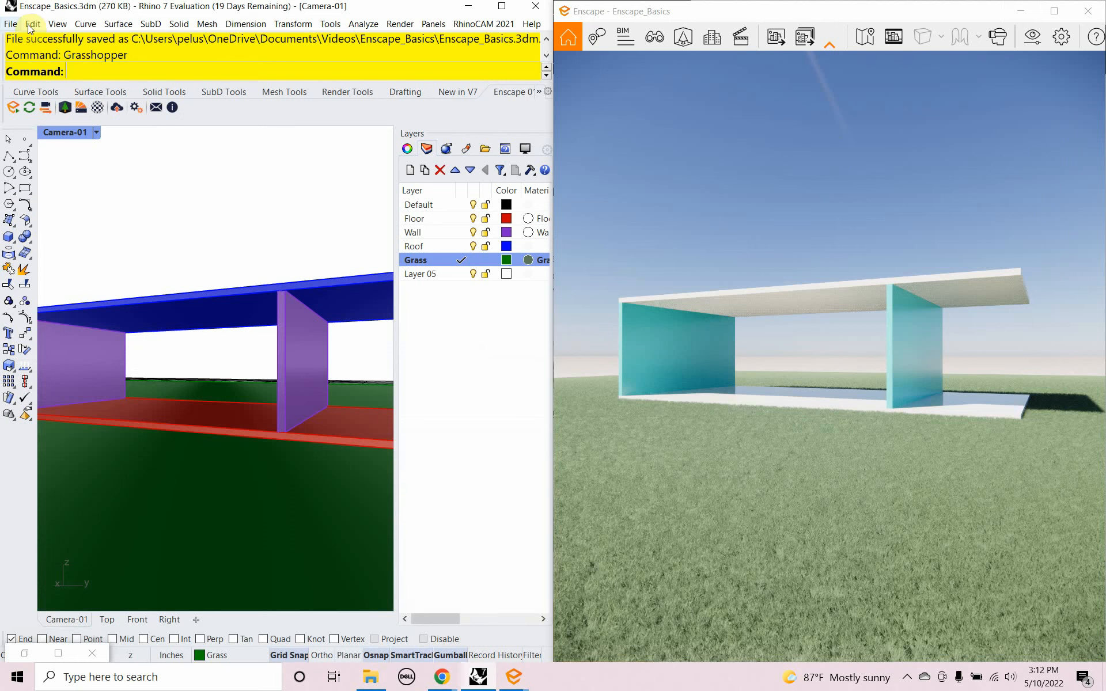
left_click(11, 23)
left_click(29, 81)
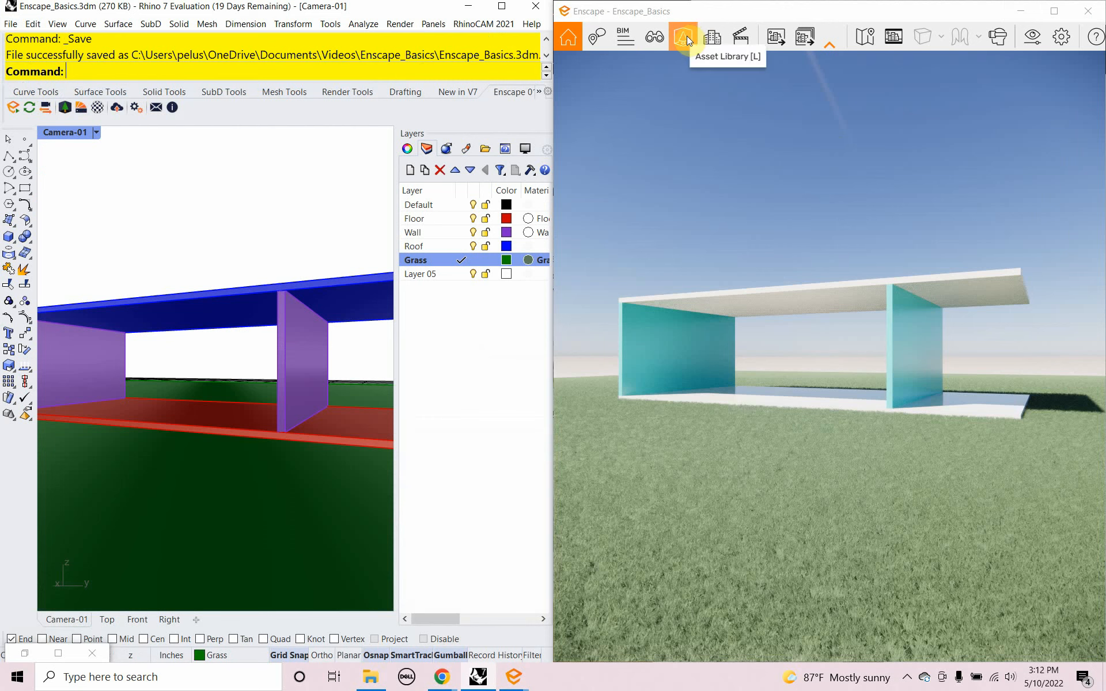
Open the Asset Library in the Enscape render window and maximize that window
left_click(66, 109)
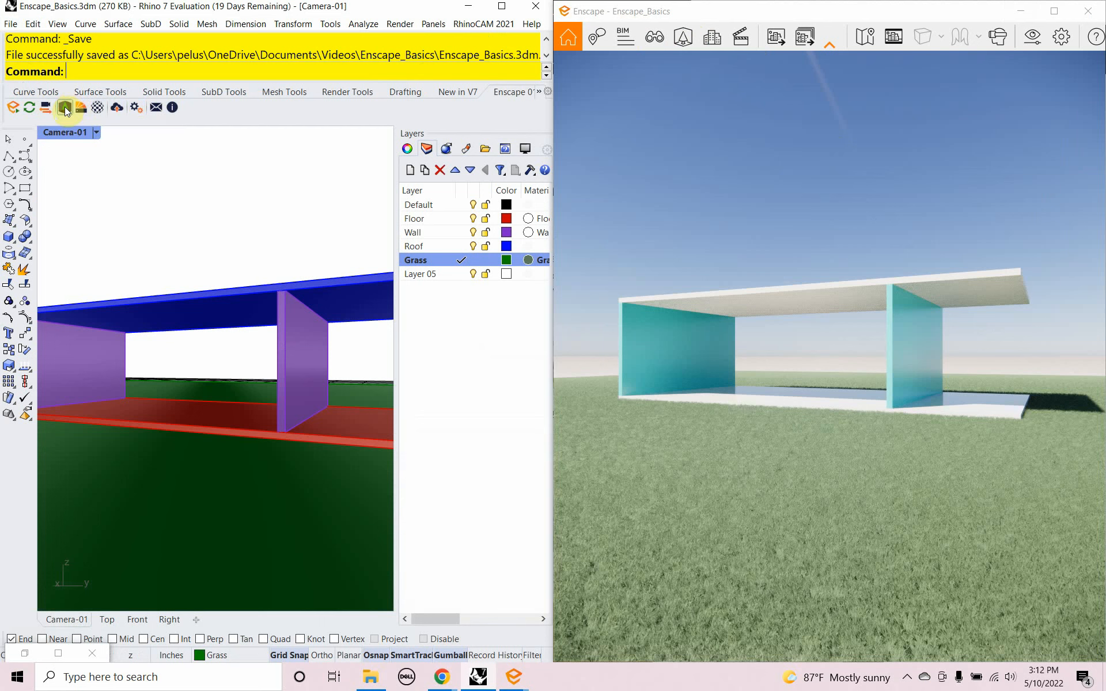
left_click(684, 43)
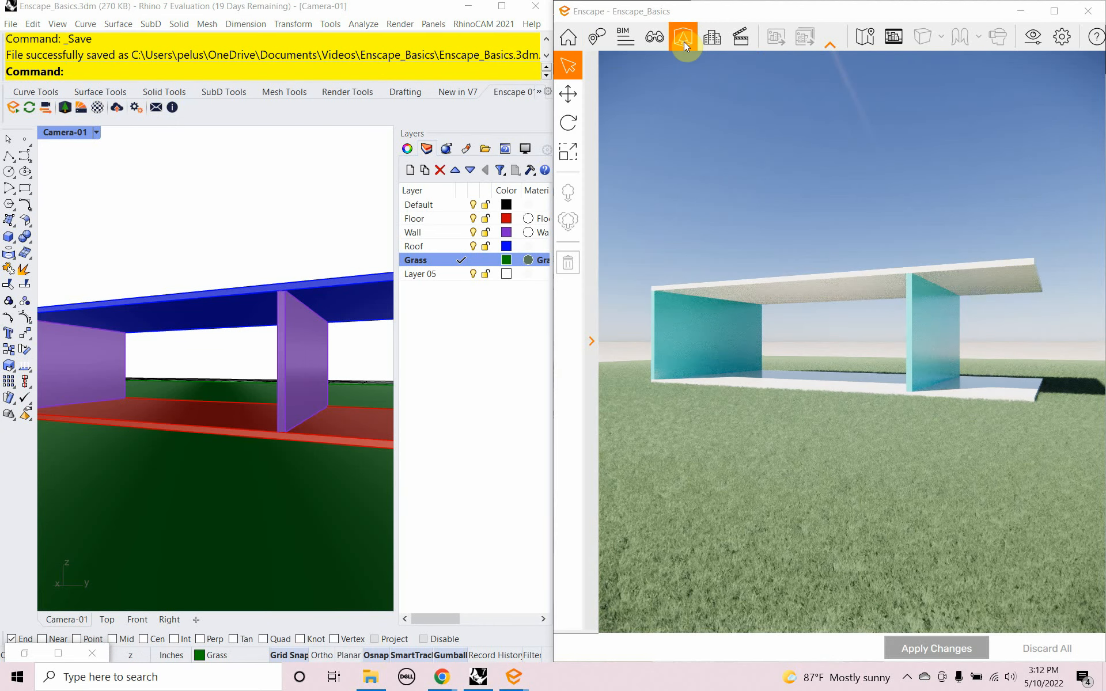
left_click(547, 347)
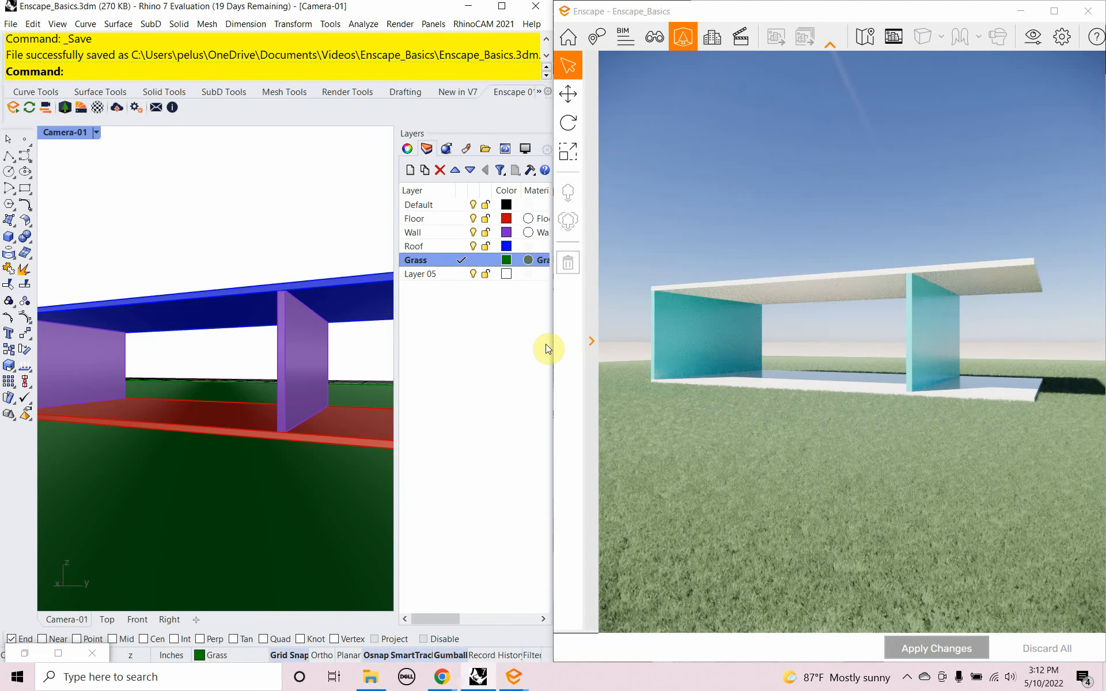
left_click(588, 342)
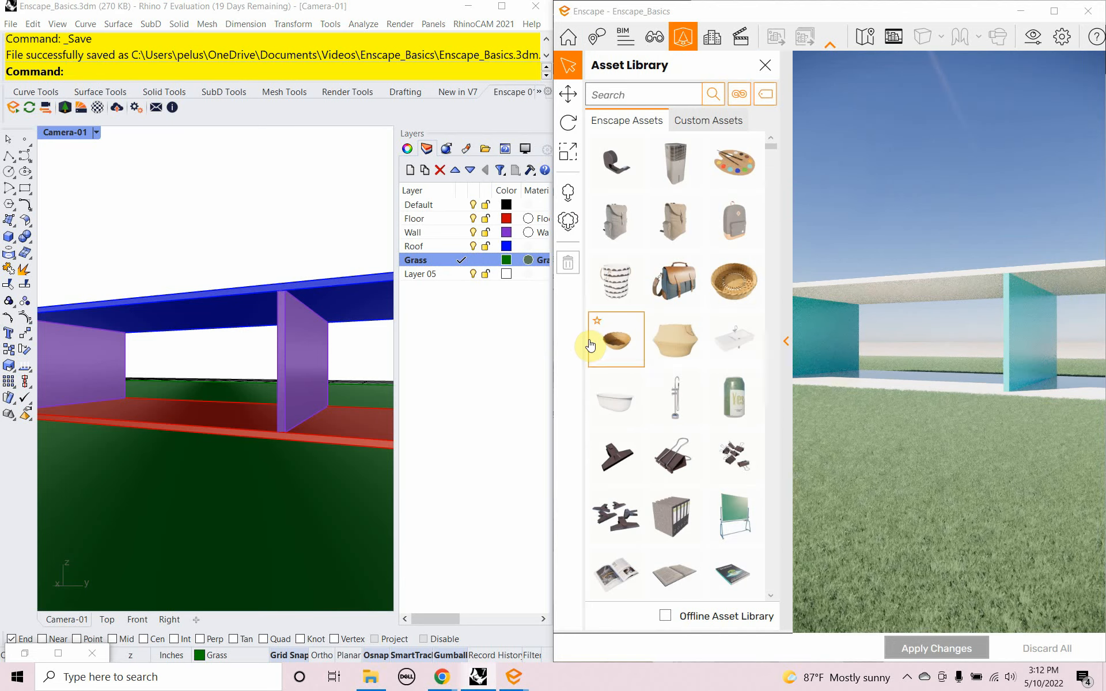
left_click_drag(870, 12, 348, 0)
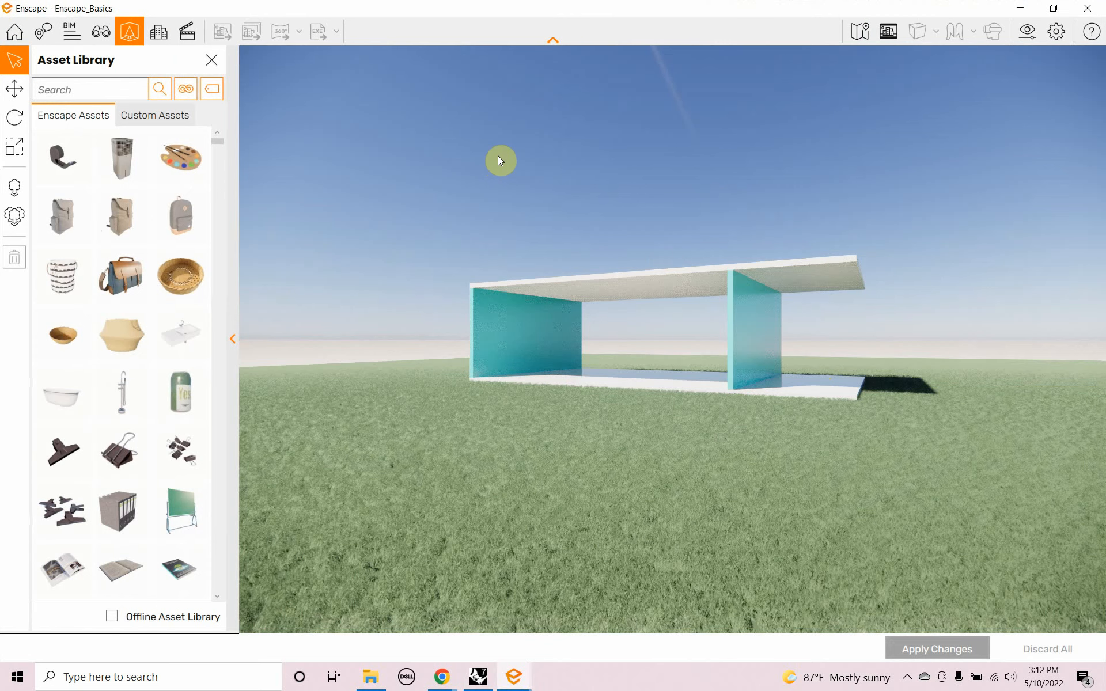
Return the render to the Camera-01 view and filter the Asset Library to the People category
left_click(105, 34)
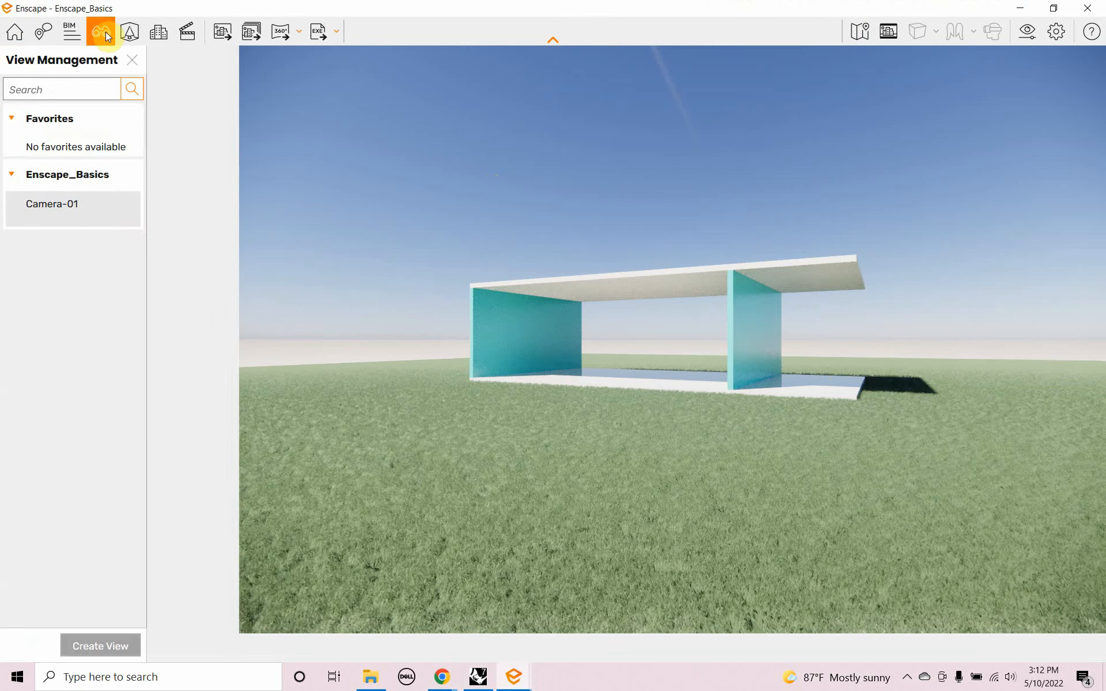
left_click(102, 220)
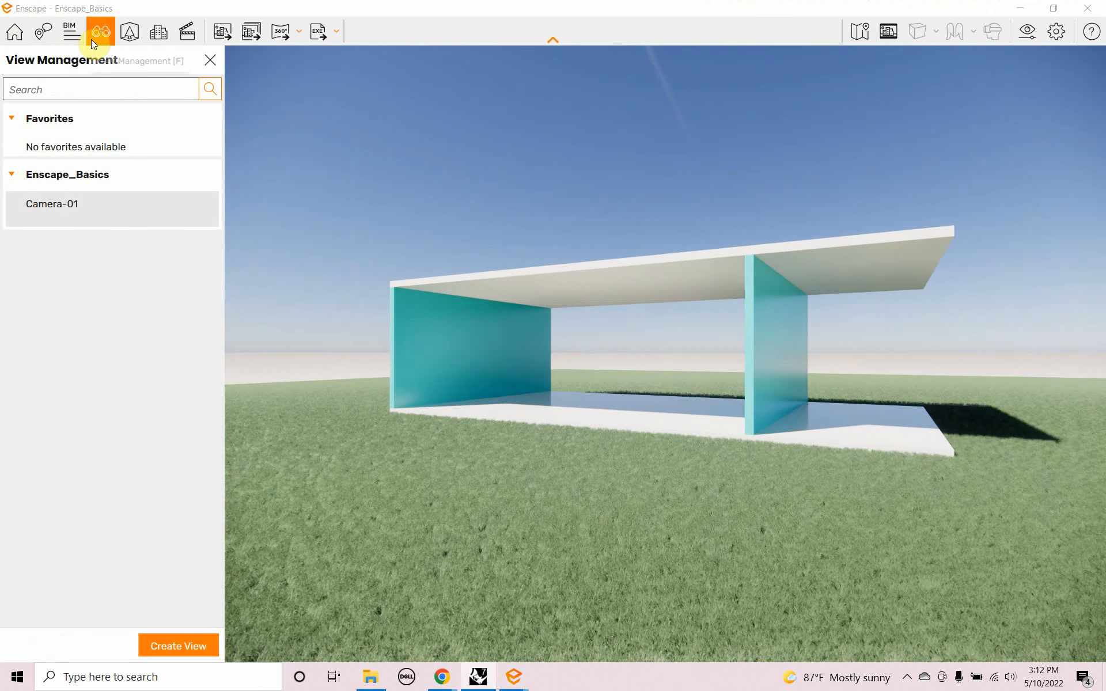
left_click(130, 35)
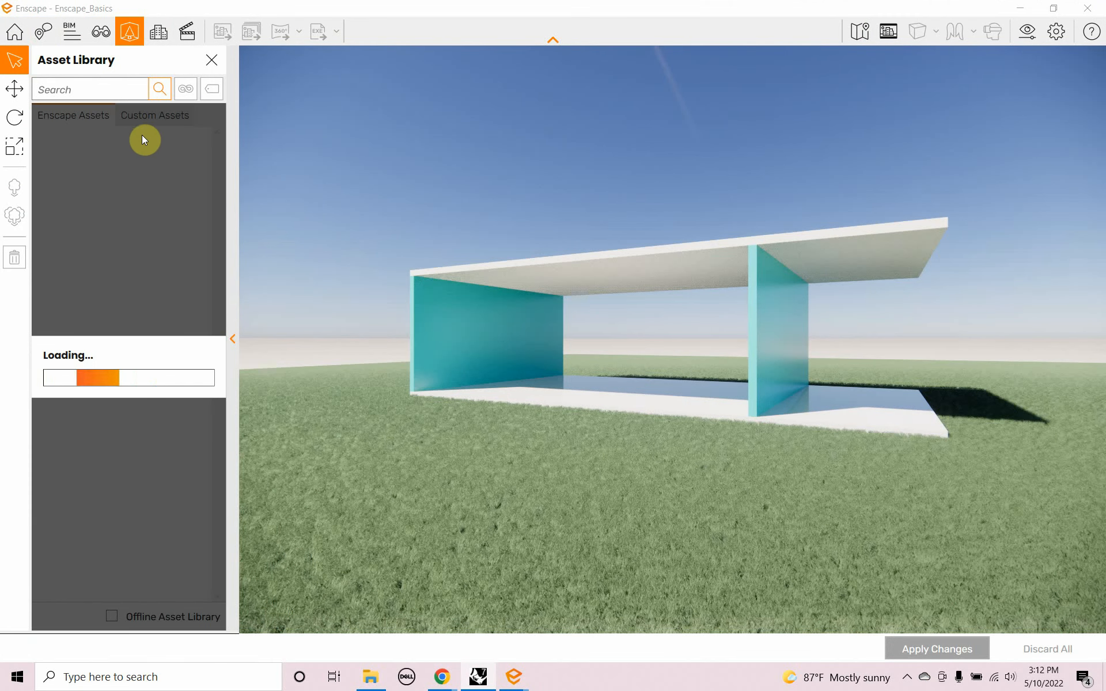
left_click(184, 90)
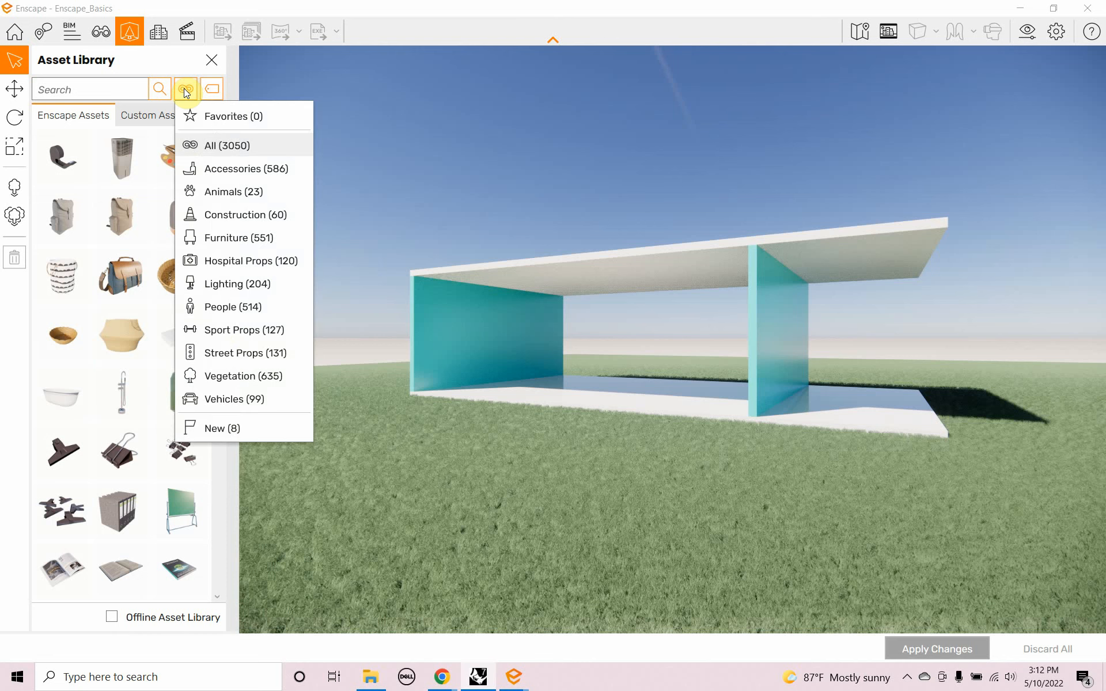
left_click(221, 306)
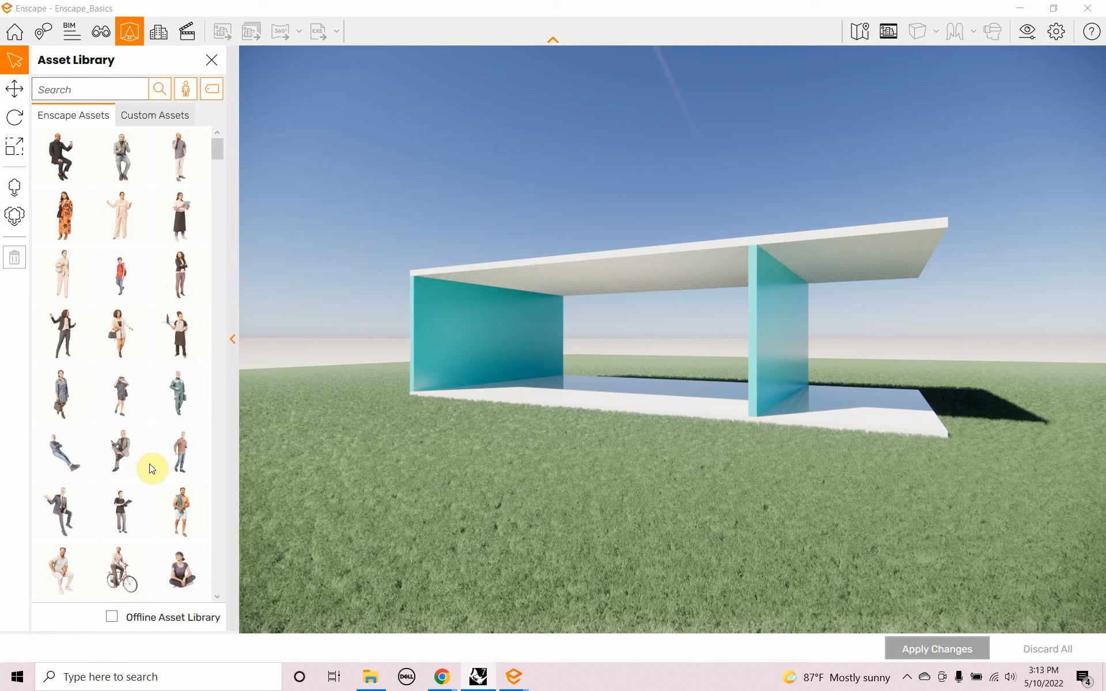
Place the cross-legged sitting woman on the grass in front of the building and apply the changes
left_click(174, 568)
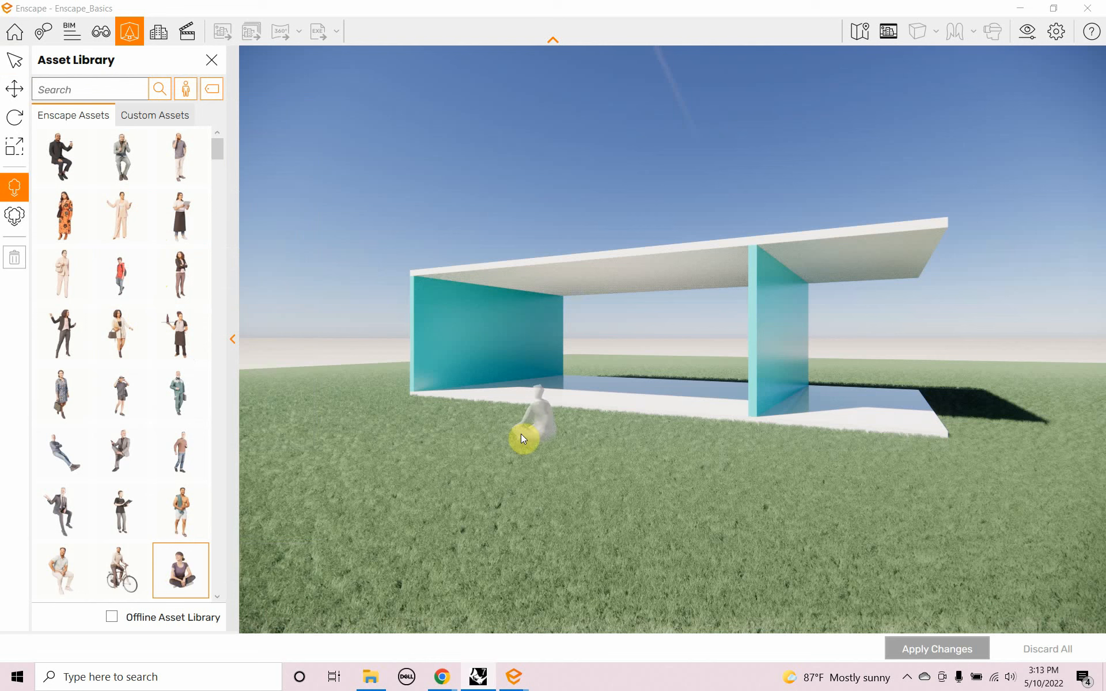
left_click(527, 430)
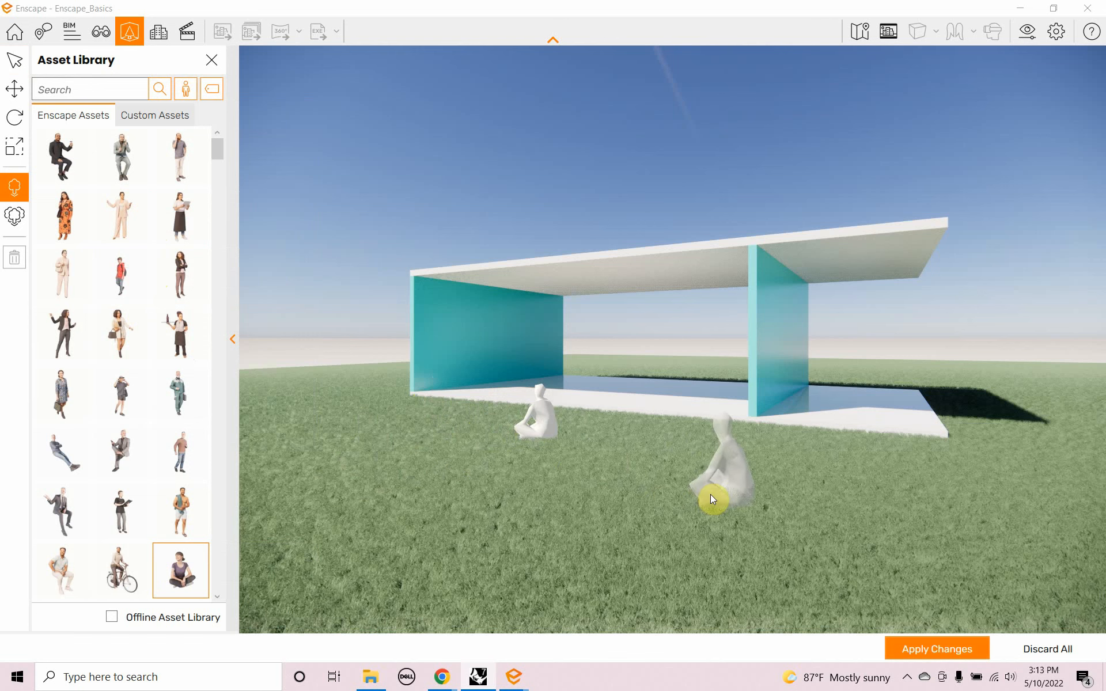
left_click(949, 650)
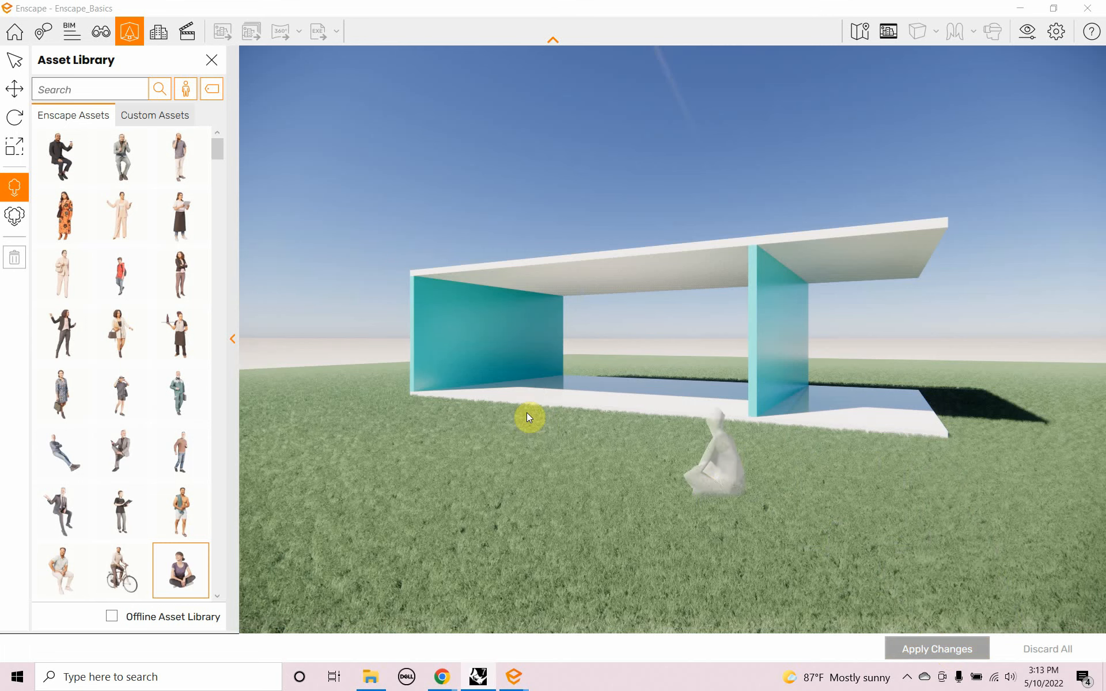
left_click(526, 413)
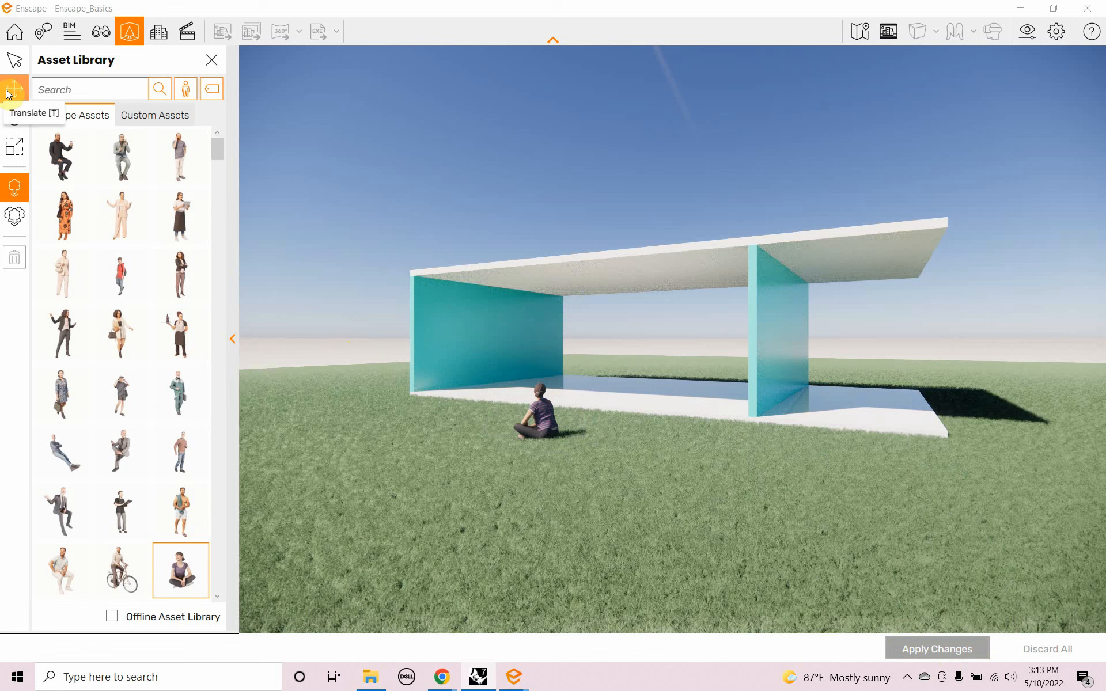
Rotate the sitting woman about 181.8° around the Y axis and apply the changes
left_click(15, 119)
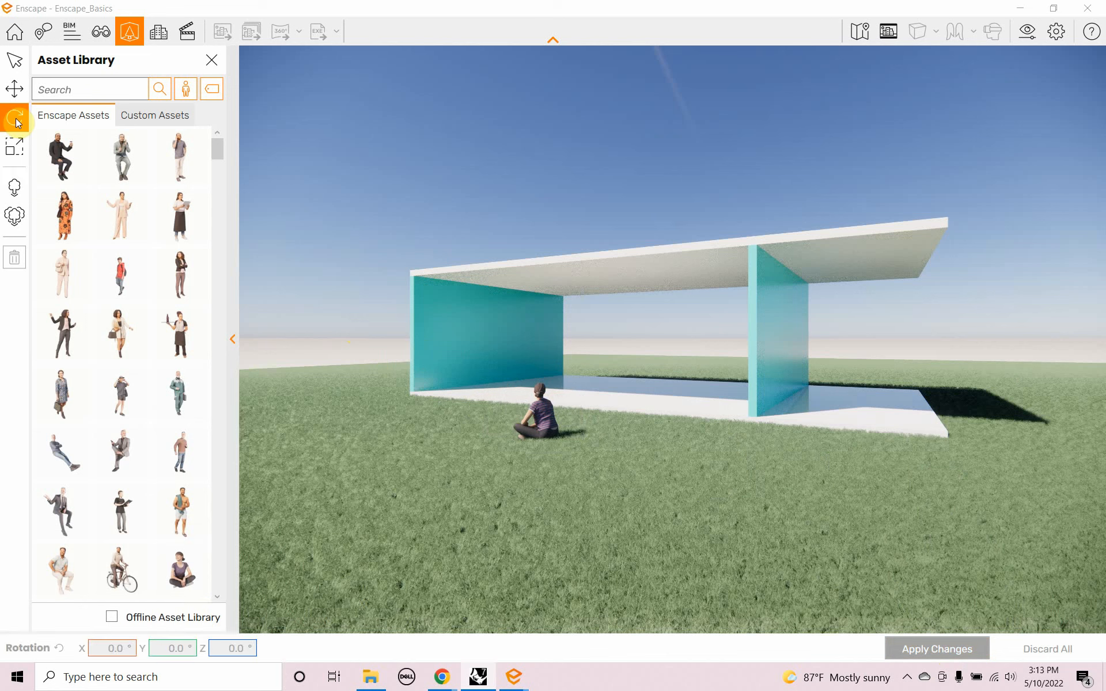
left_click(541, 424)
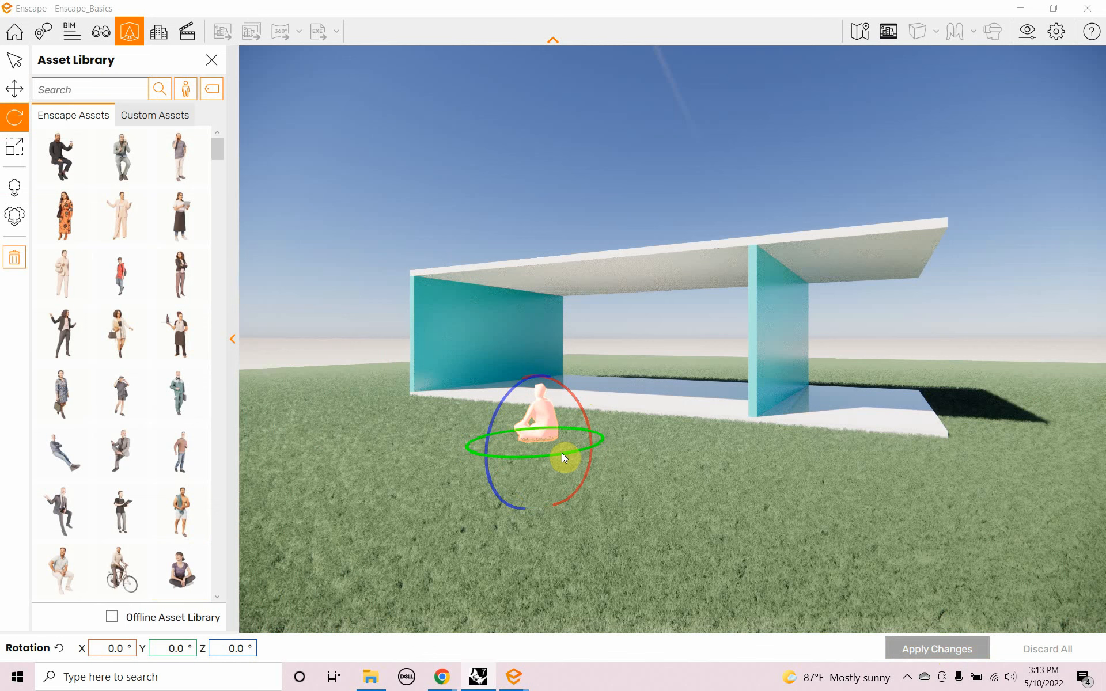
left_click_drag(562, 453, 563, 459)
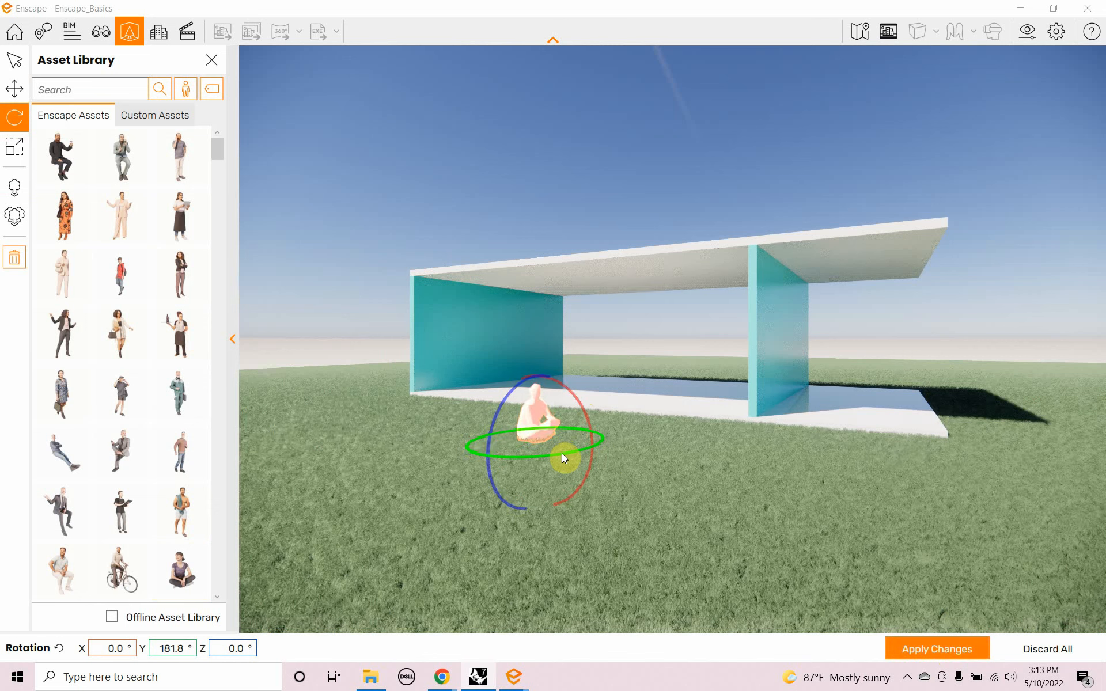
left_click(951, 649)
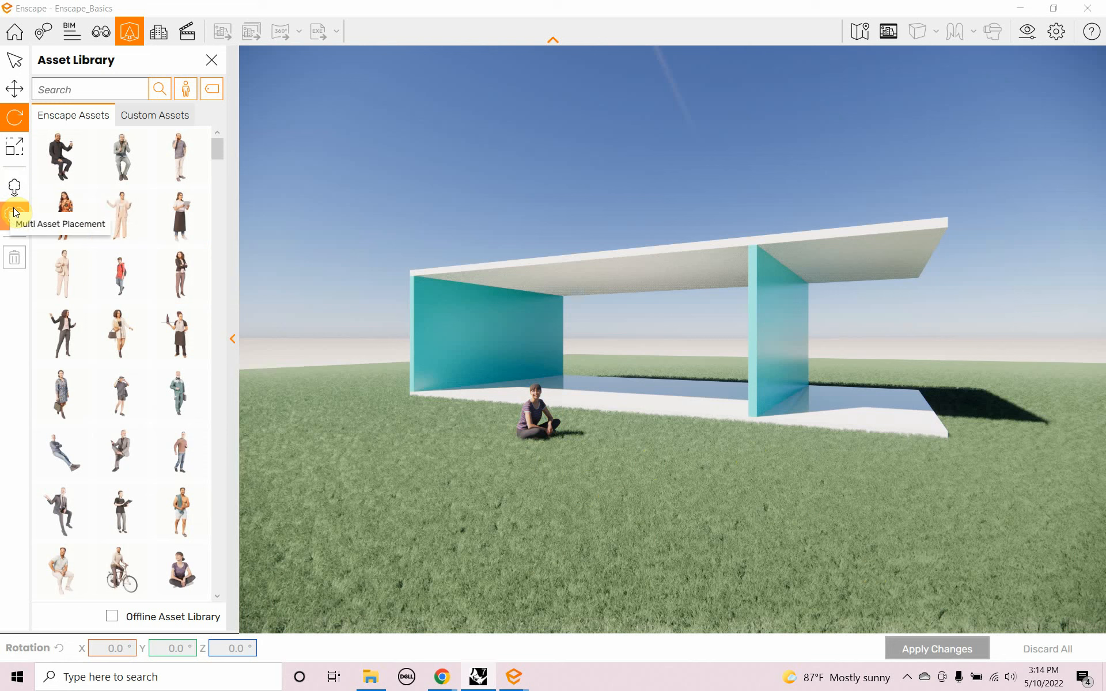
Start multi-asset placement and define a rectangular area behind the building, widened to the maximum
left_click(23, 225)
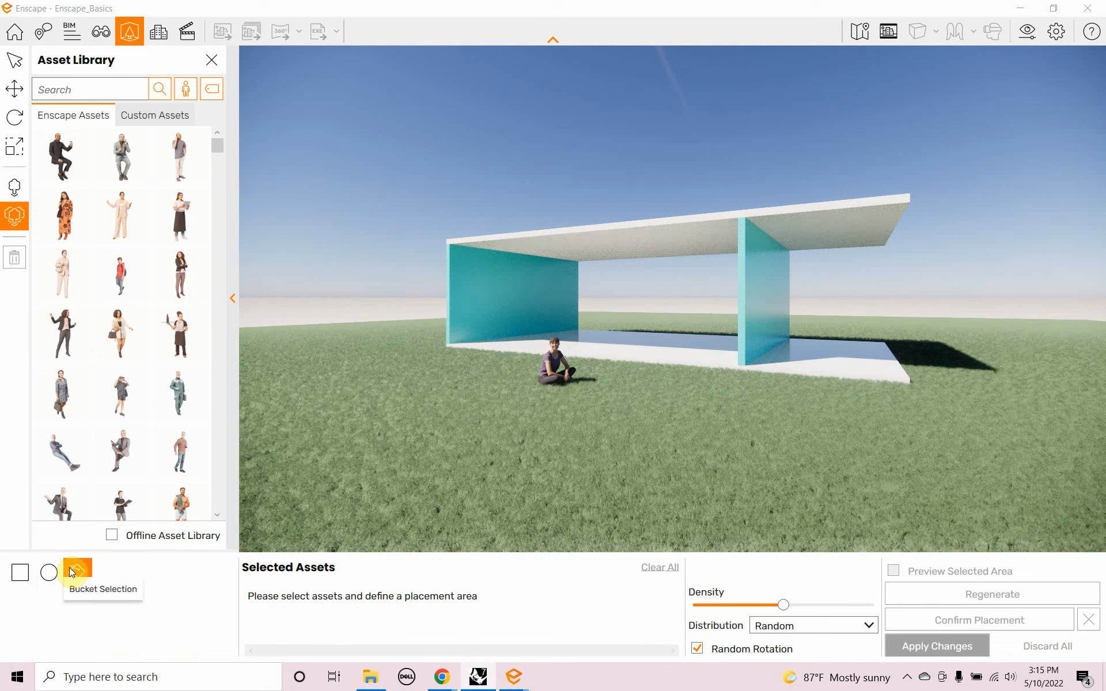
left_click(23, 570)
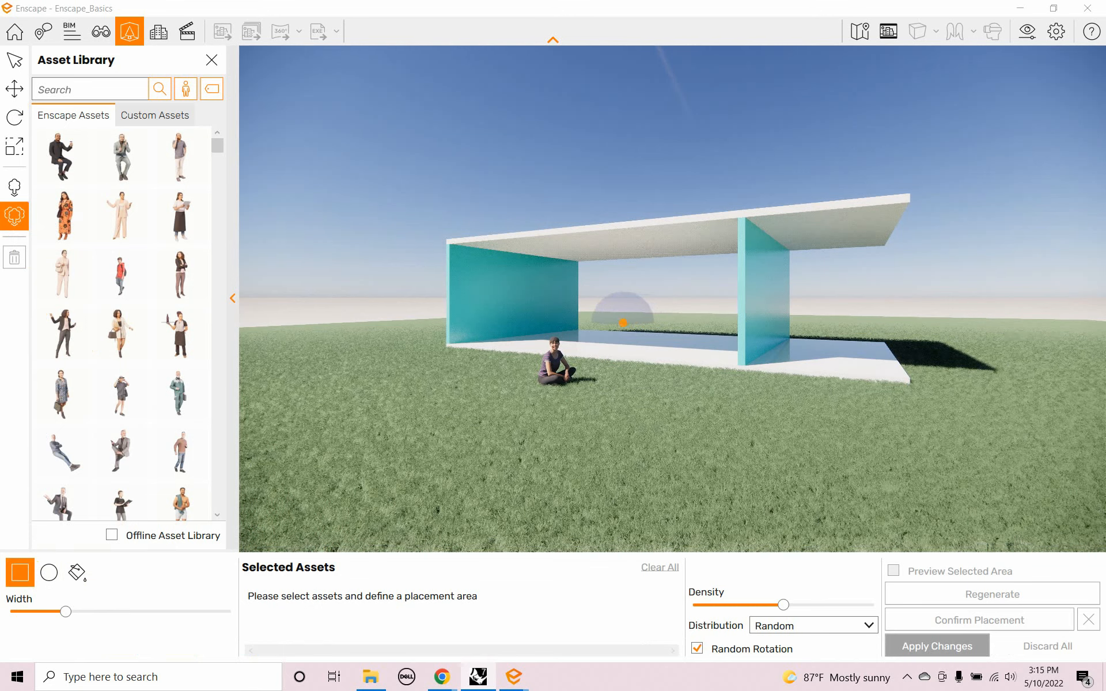
mouse_move(631, 322)
left_mouse_down()
mouse_move(836, 324)
mouse_move(951, 349)
mouse_move(978, 332)
mouse_move(1014, 333)
mouse_move(1003, 344)
left_mouse_up()
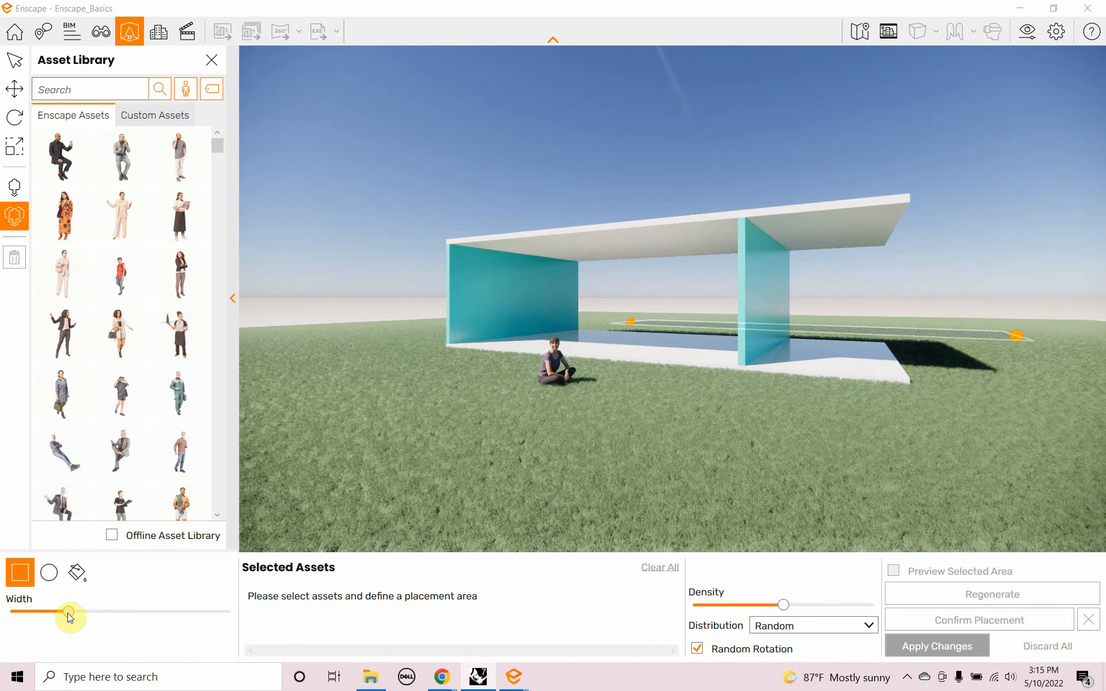
left_click_drag(70, 618, 226, 599)
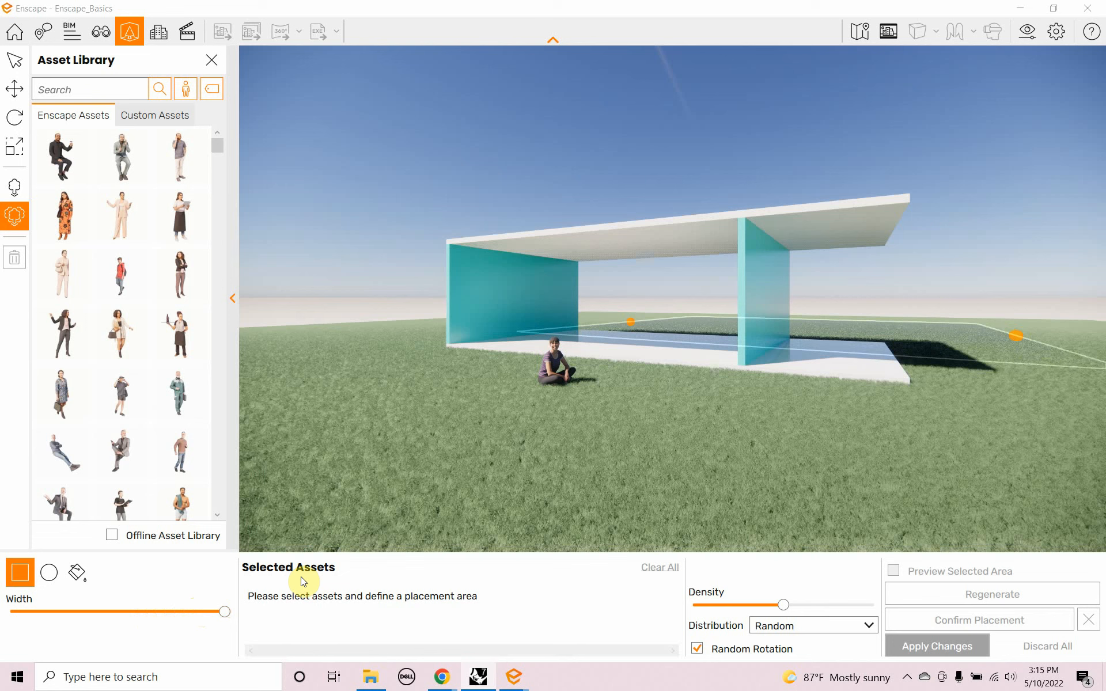
Select the standing man in grey, the woman in the orange dress, the woman in the dark apron and the woman with the handbag for placement
left_click(180, 173)
left_click(84, 222)
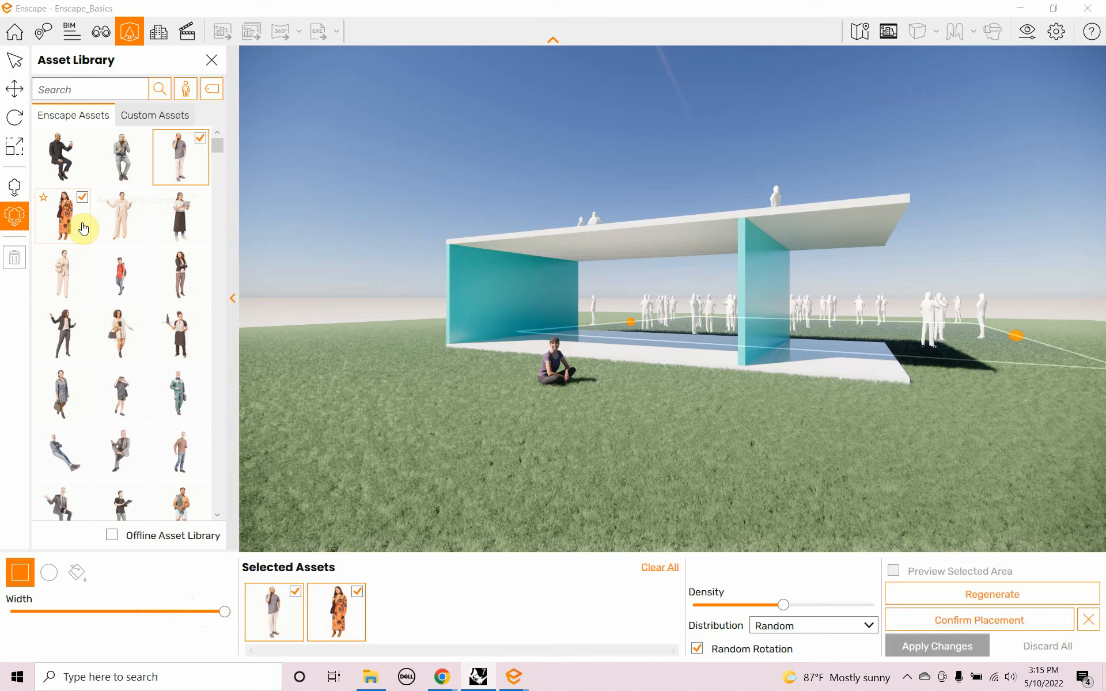
left_click(172, 221)
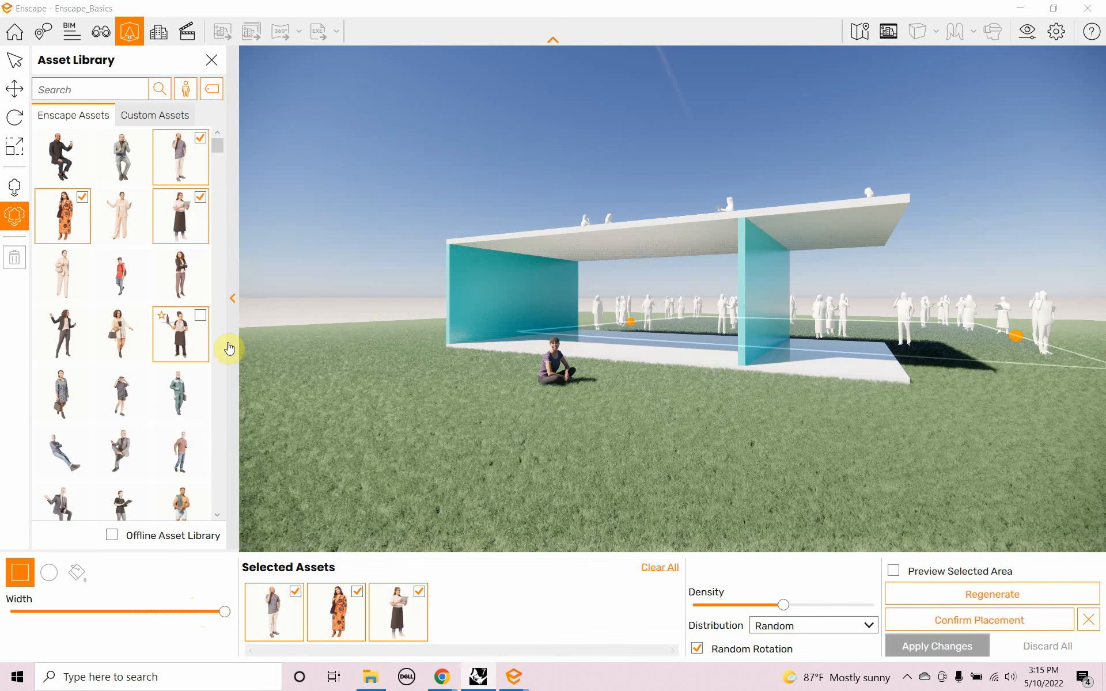
left_click(120, 343)
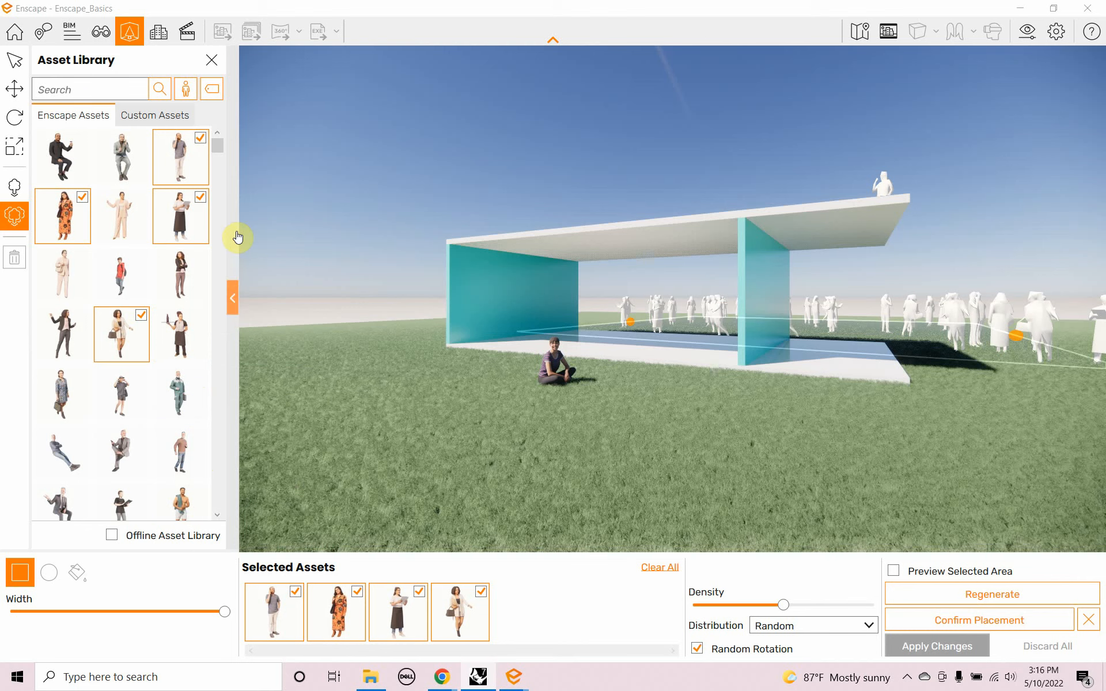
Add the two bicycle riders and the standing guitar player to the selected people assets
scroll(196, 337, "down", 2)
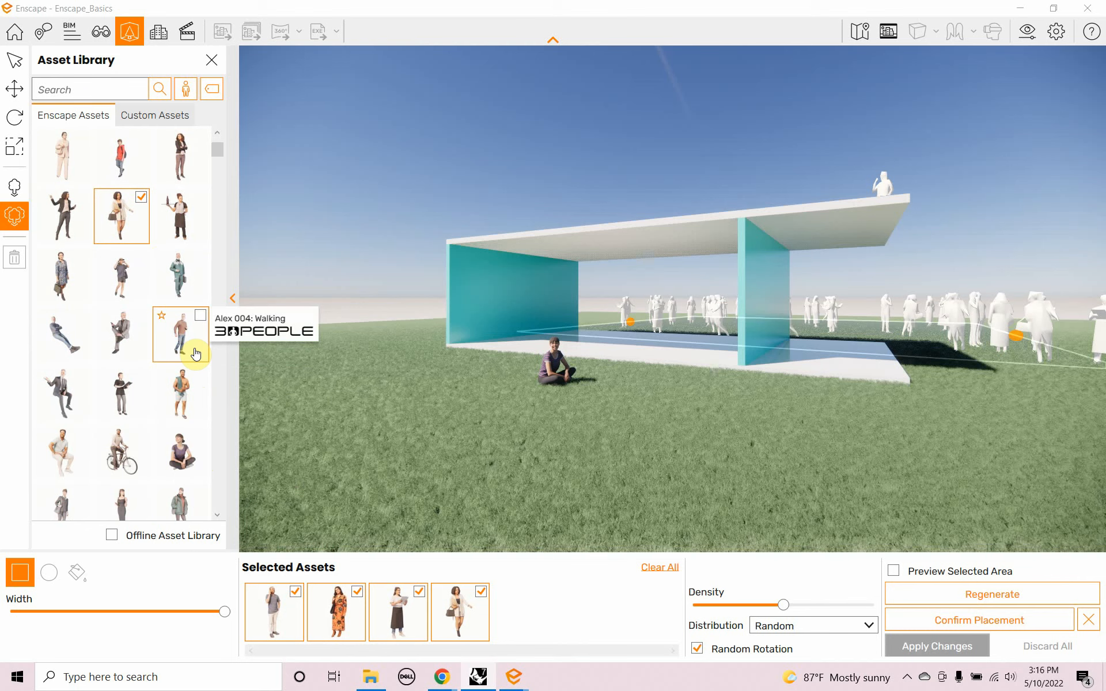
left_click(133, 464)
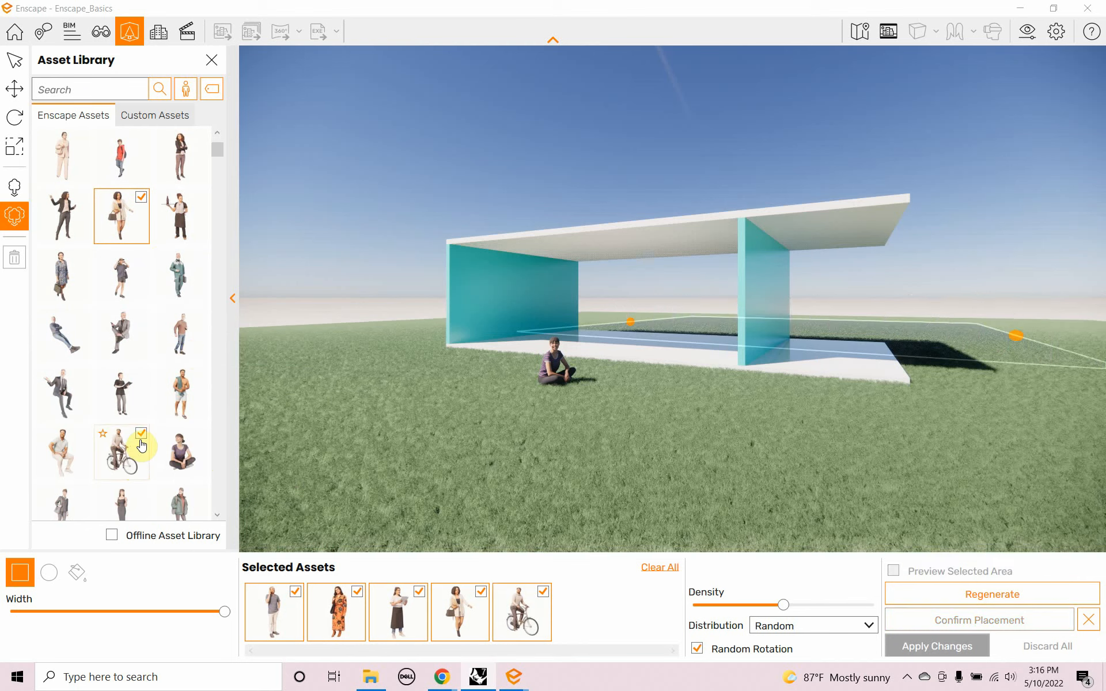
scroll(144, 438, "down", 1)
scroll(148, 433, "down", 3)
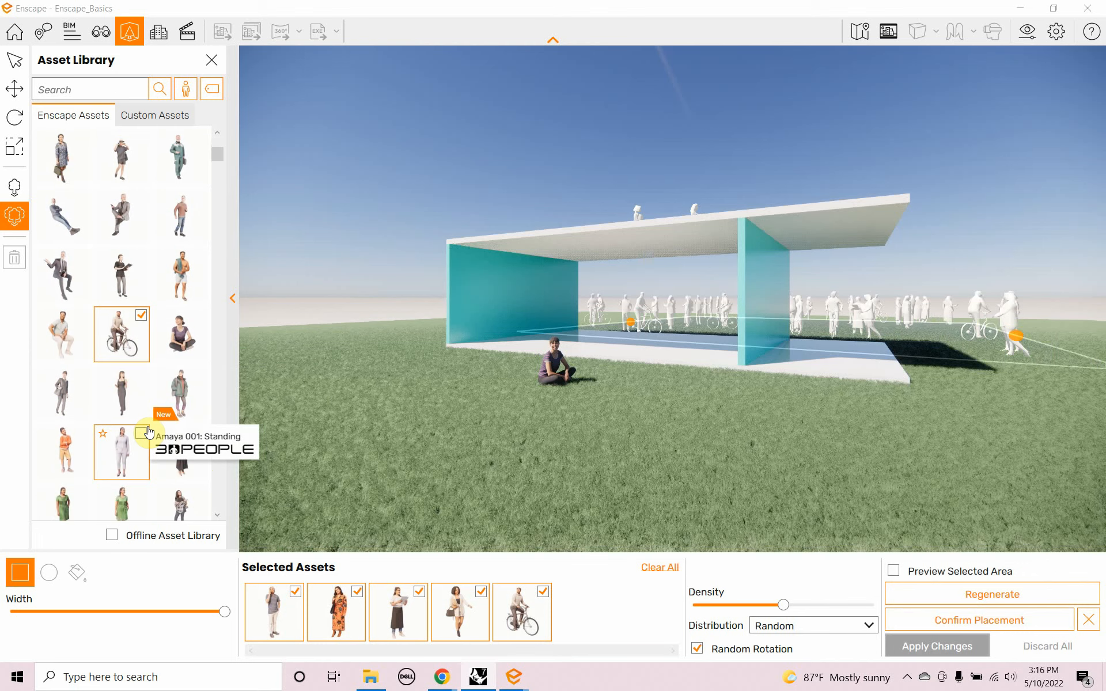
scroll(149, 433, "down", 1)
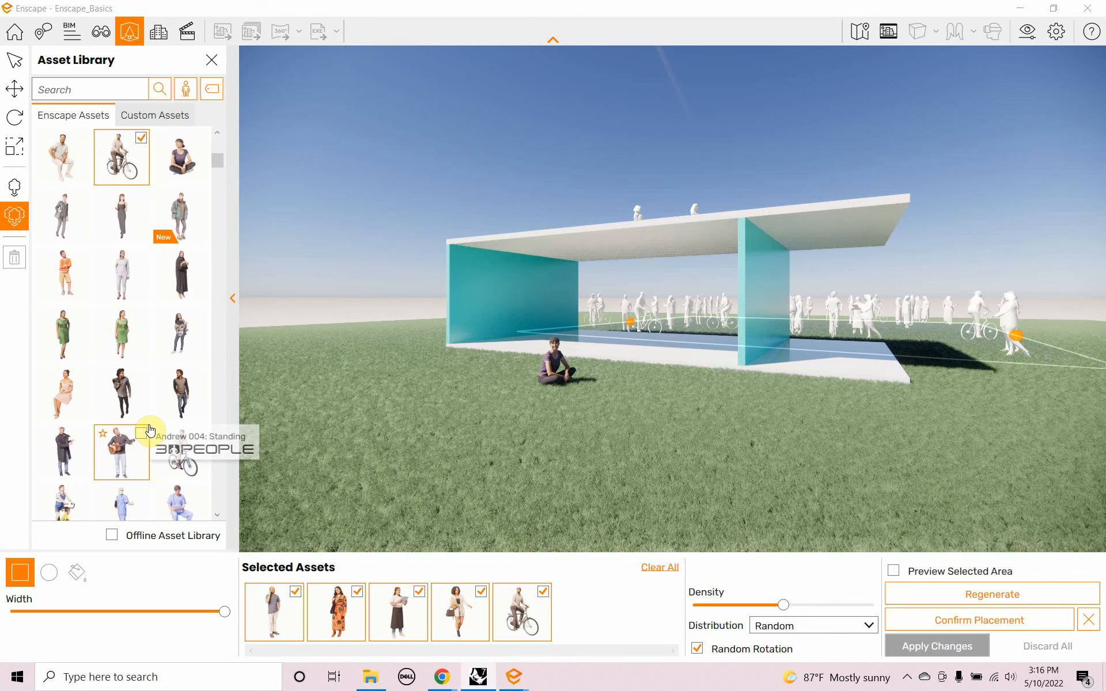
left_click(144, 432)
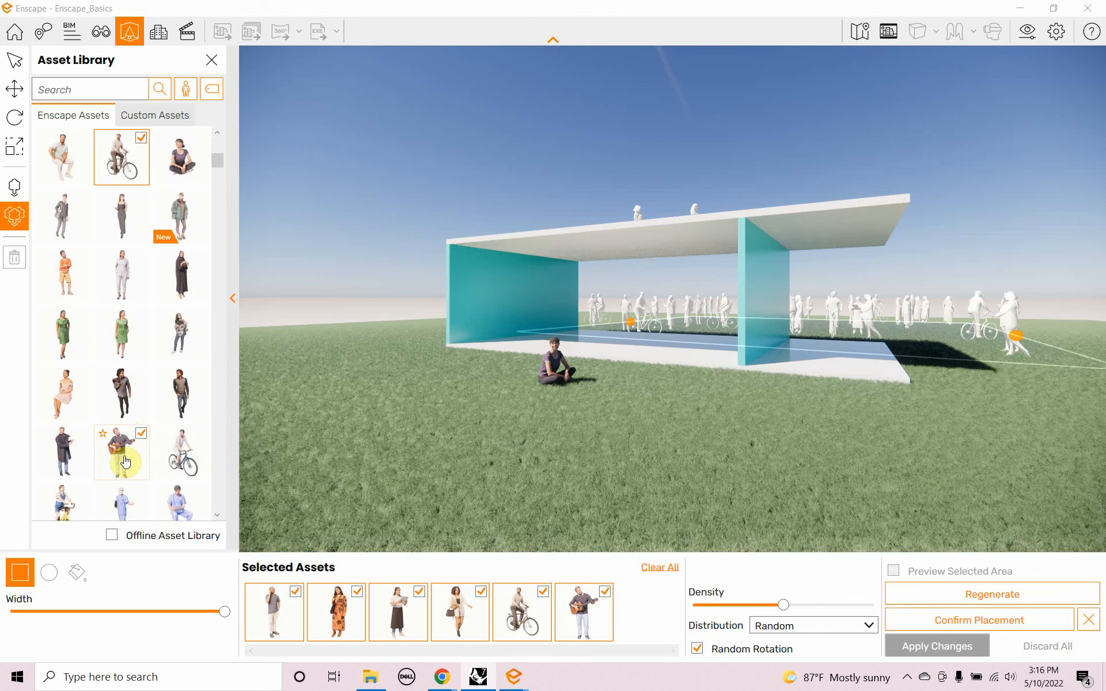
left_click(171, 453)
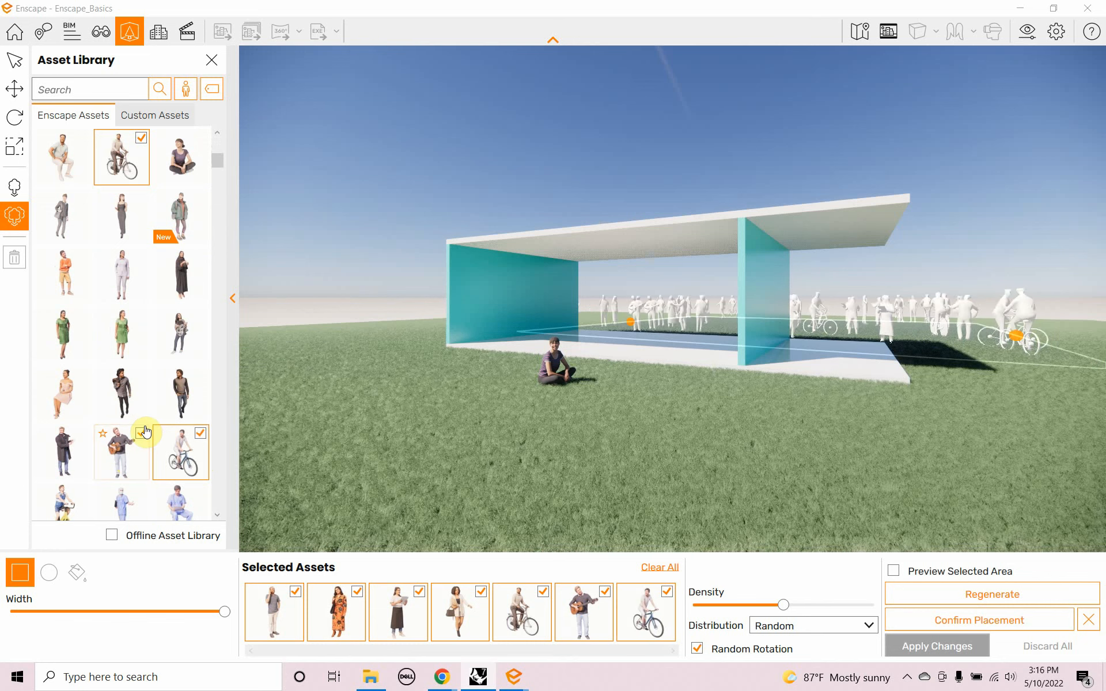
scroll(119, 417, "down", 1)
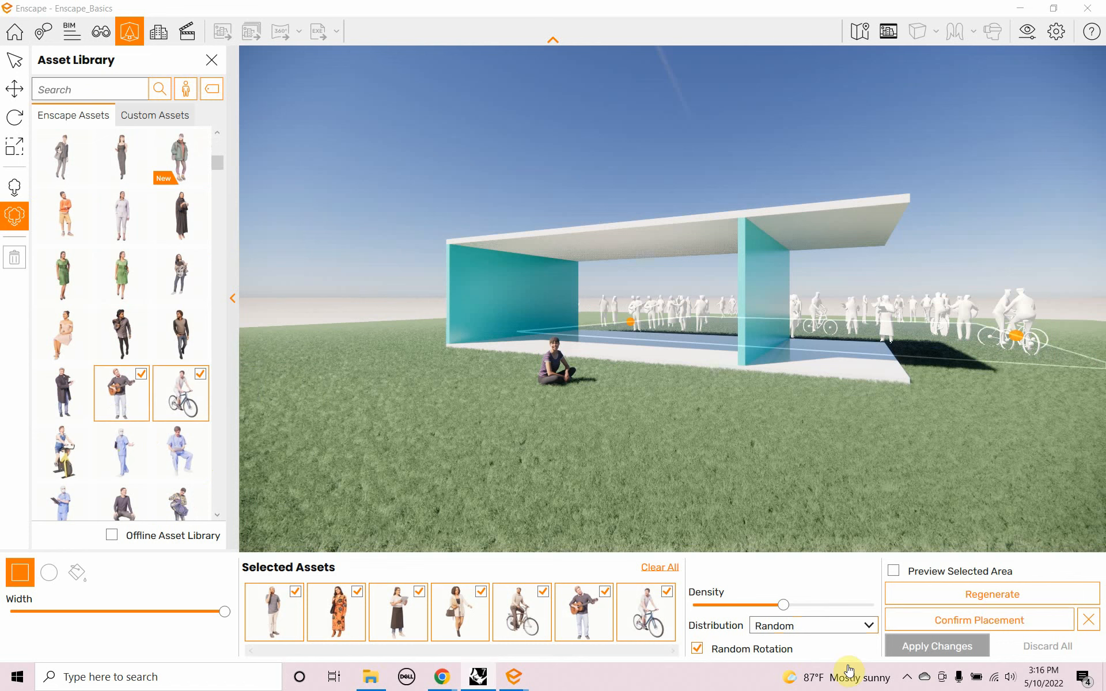
Compare the Jitter and Uniform distributions for the people in the placement area and return to Random
left_click(867, 627)
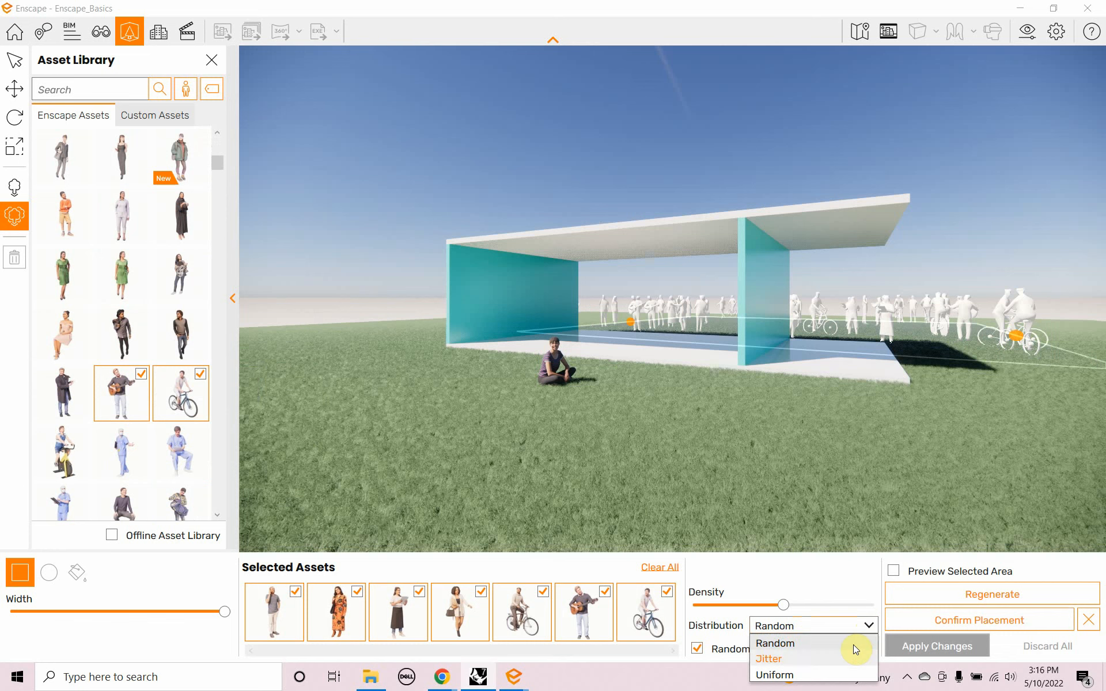
left_click(853, 660)
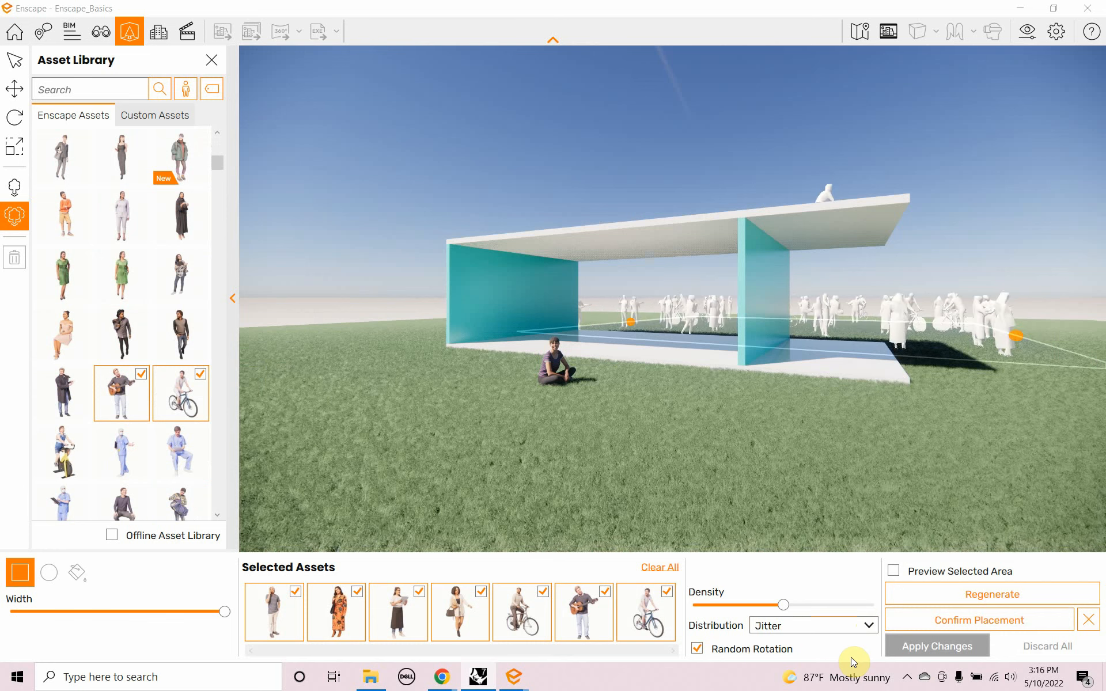
left_click(868, 627)
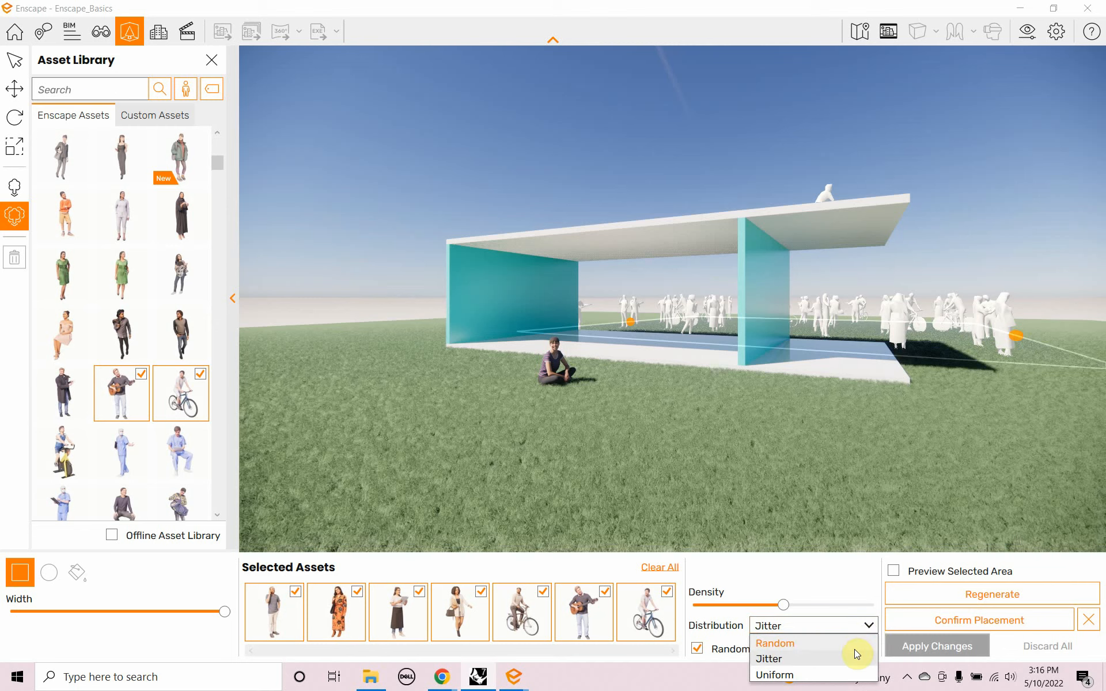
left_click(855, 649)
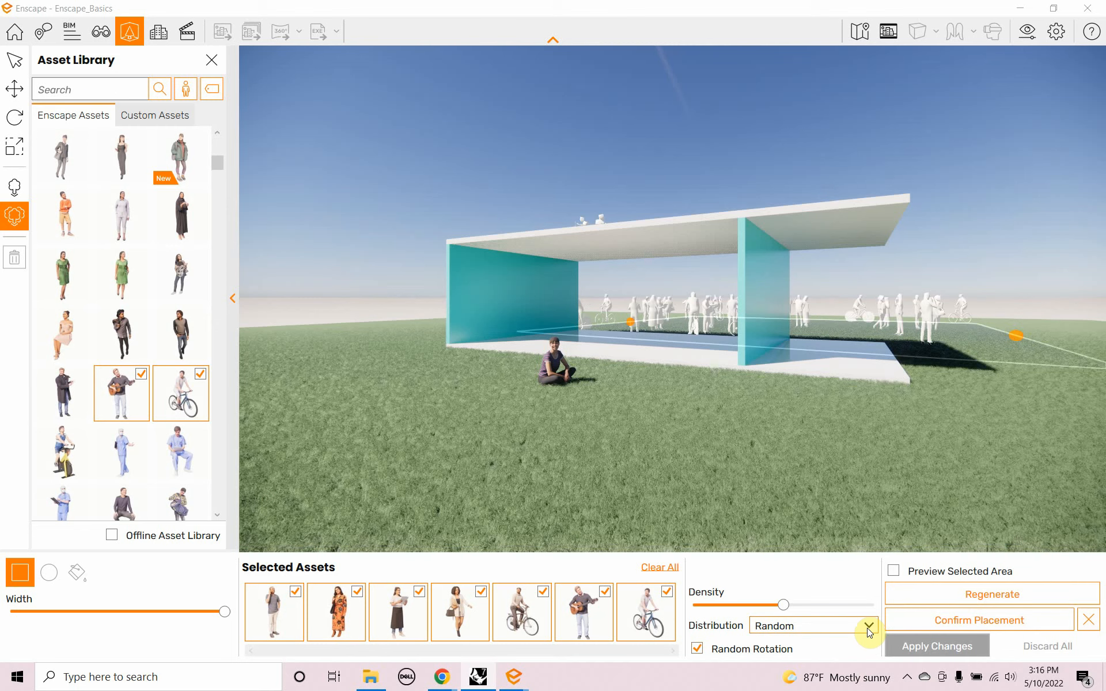
left_click(869, 627)
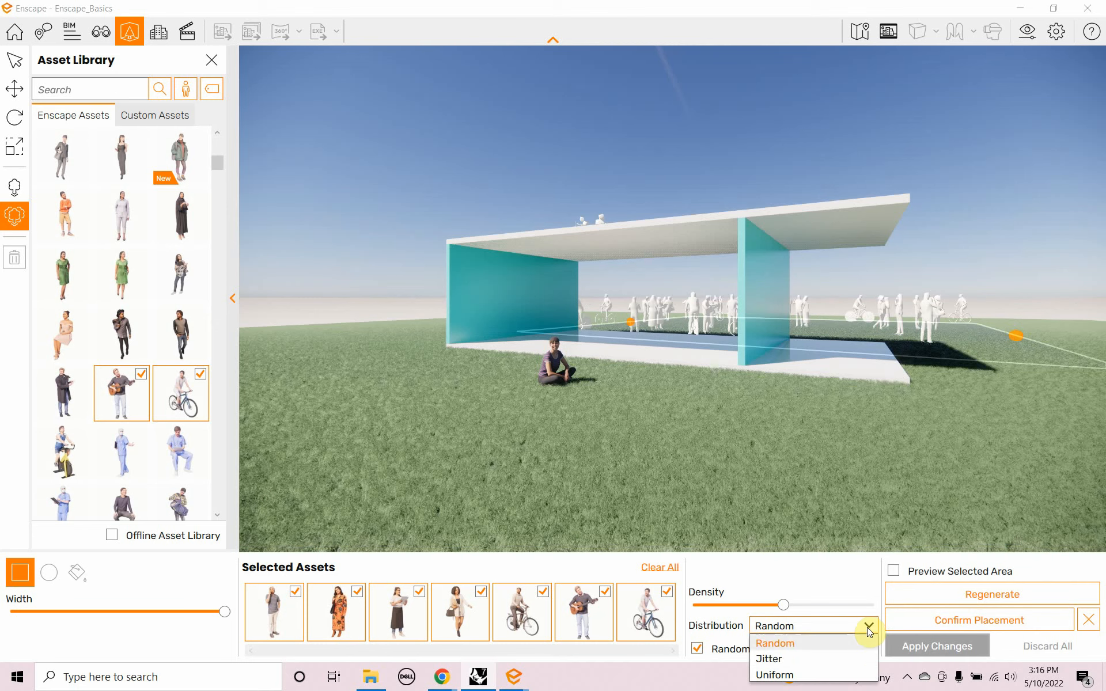
left_click(854, 671)
mouse_move(853, 676)
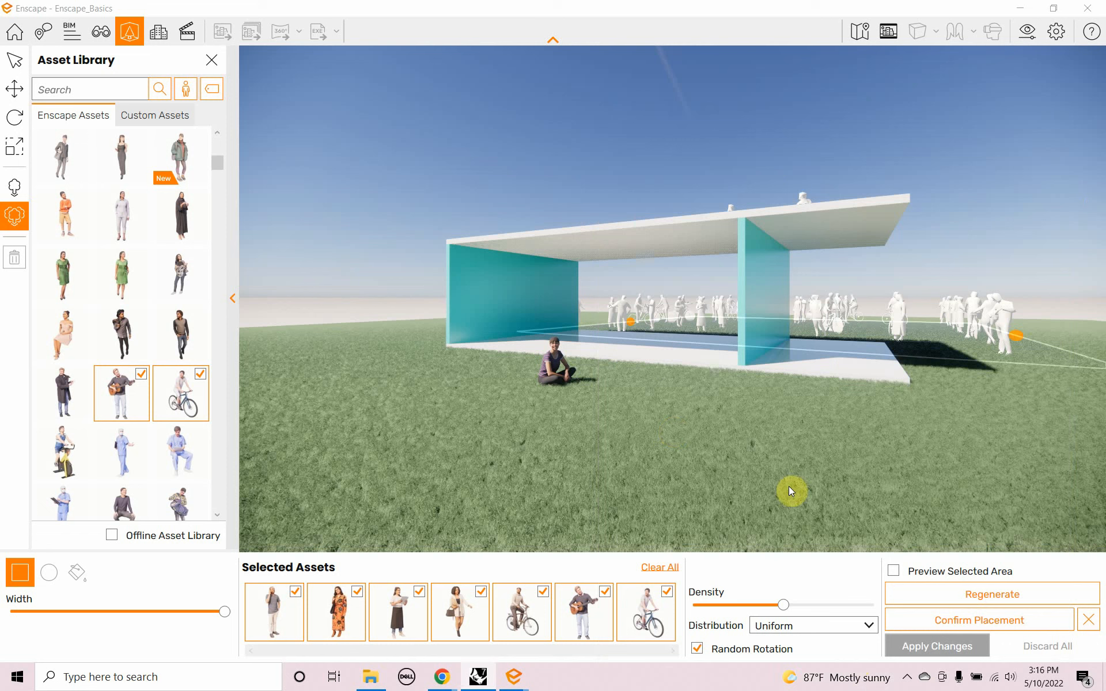
left_click(859, 625)
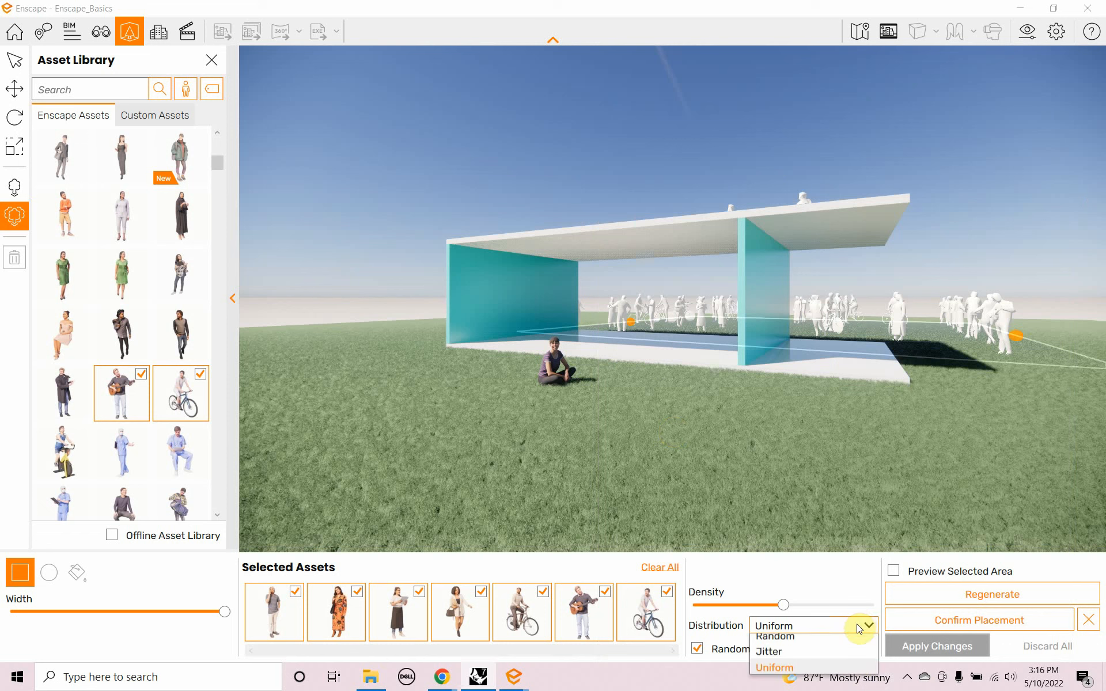
left_click(830, 649)
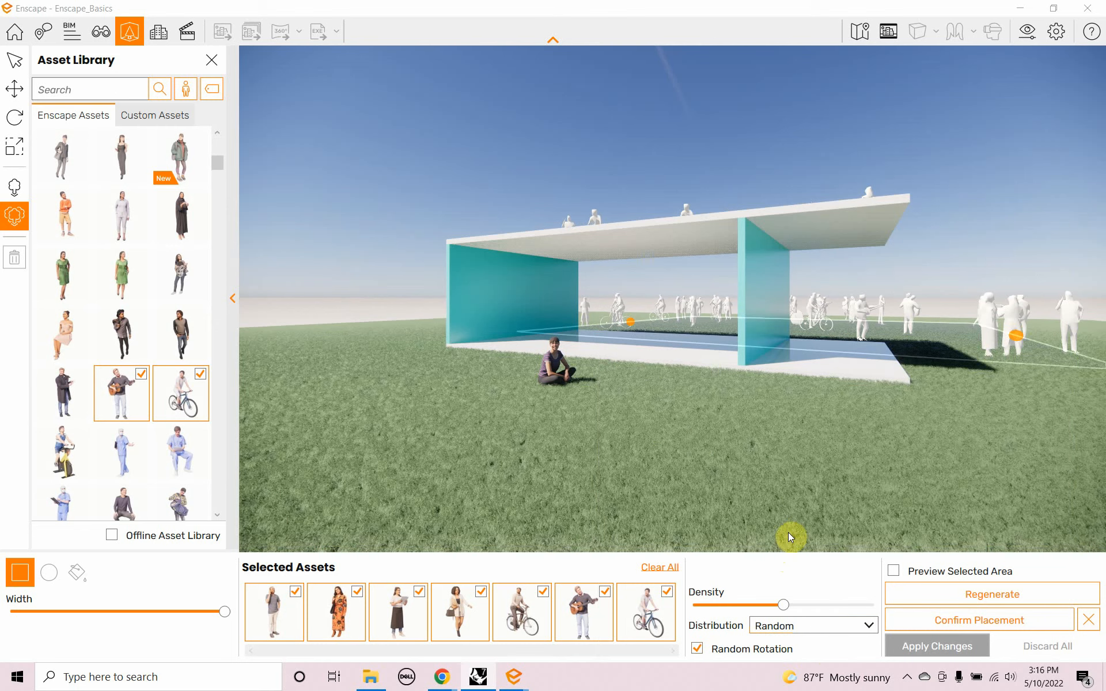
Slightly lower the density of people and narrow the placement rectangle to a little over half its maximum width
mouse_move(783, 607)
left_mouse_down()
mouse_move(748, 605)
mouse_move(765, 610)
left_mouse_up()
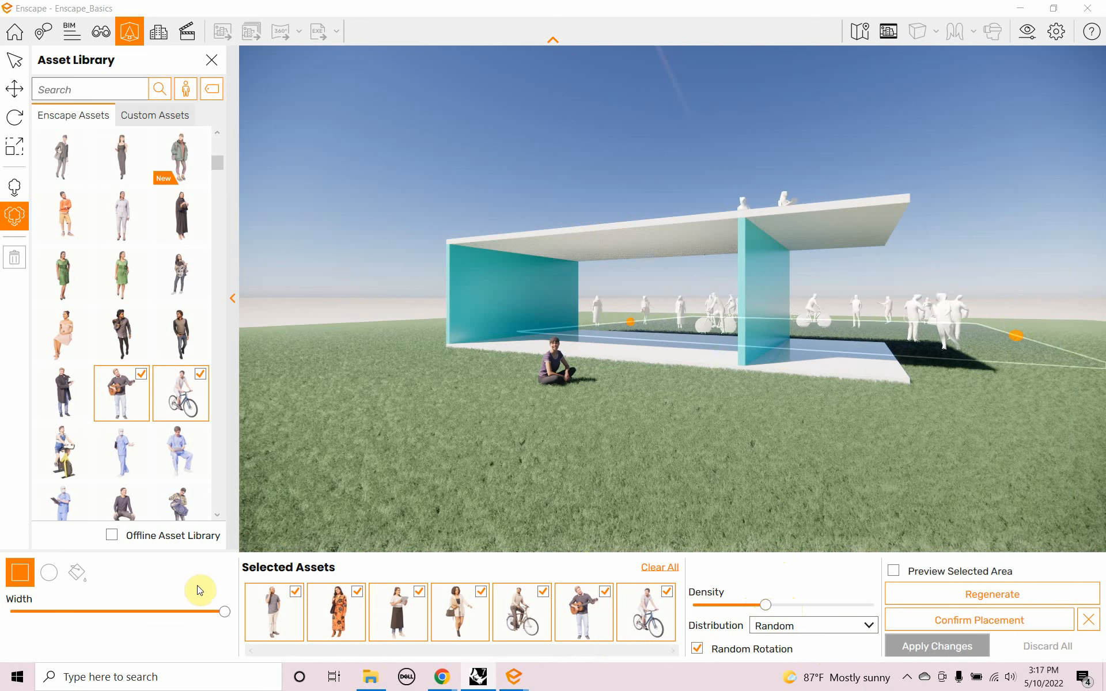
left_click_drag(221, 612, 143, 599)
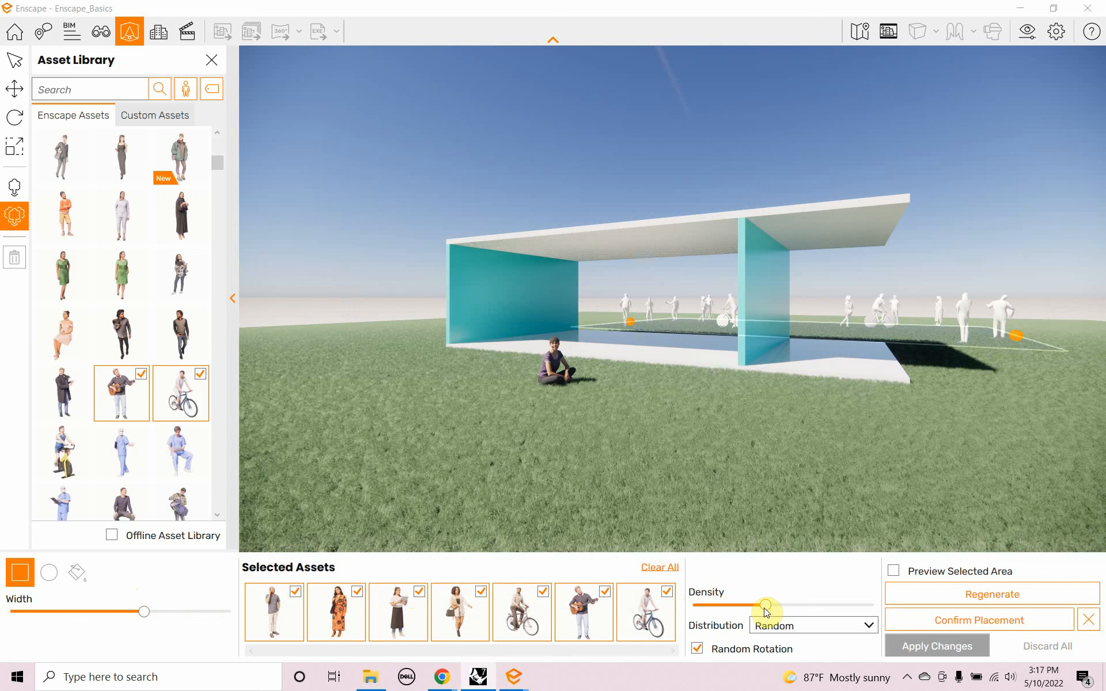
left_click_drag(765, 607, 772, 607)
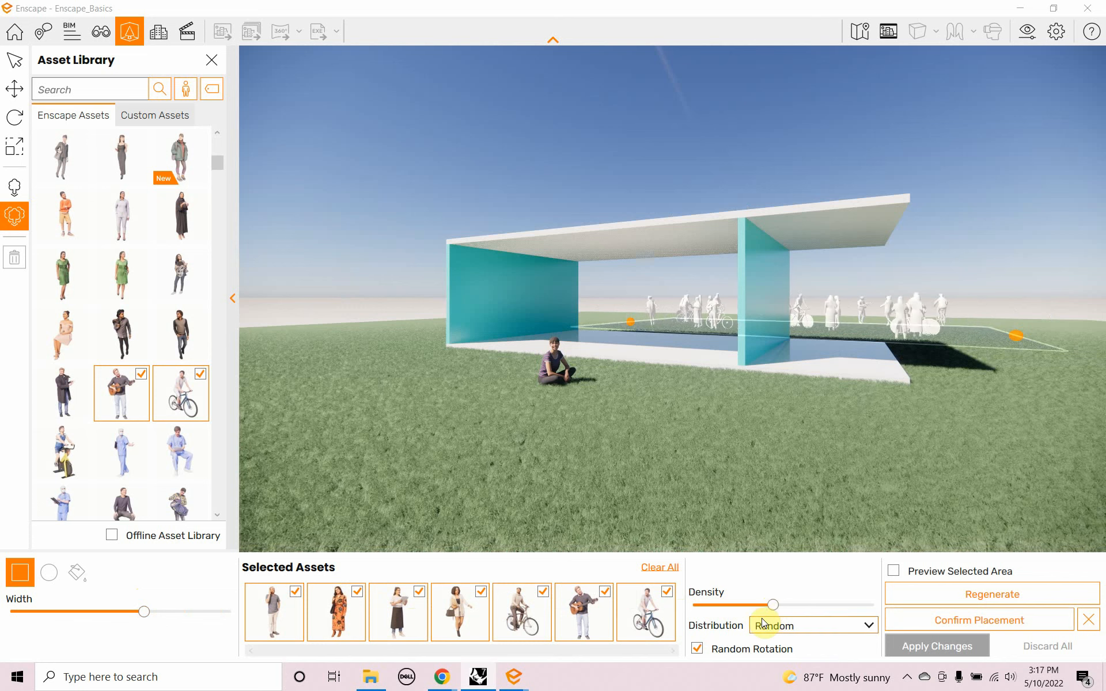
Regenerate the random layout of people several times, confirm the placement behind the building and apply the changes
left_click(973, 594)
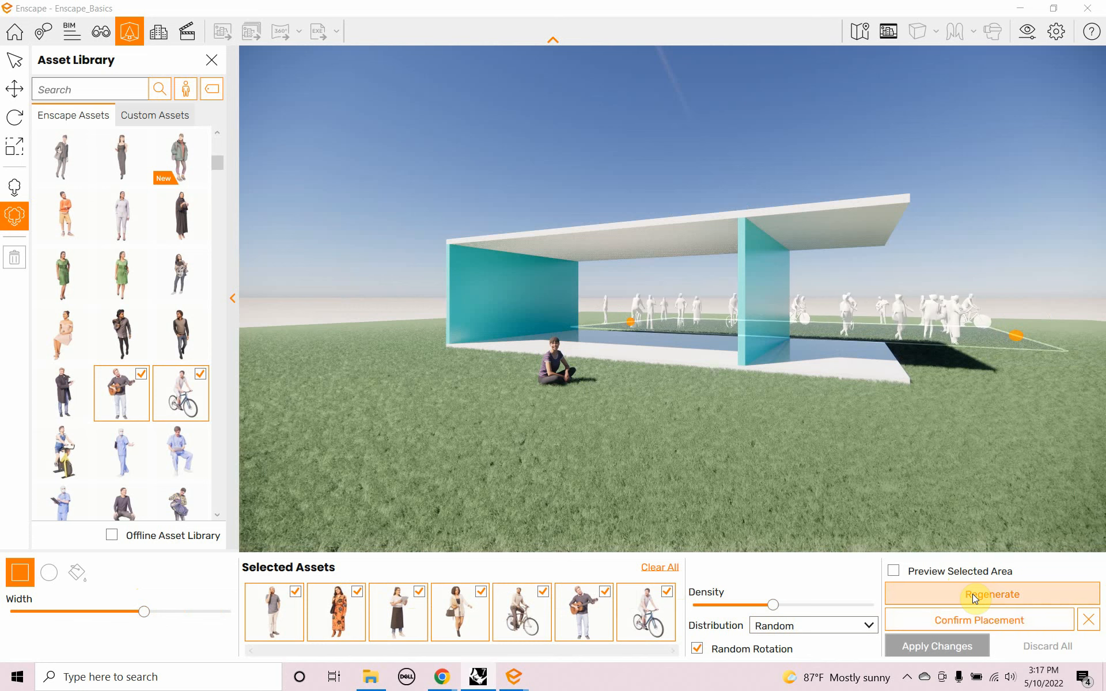
left_click(973, 595)
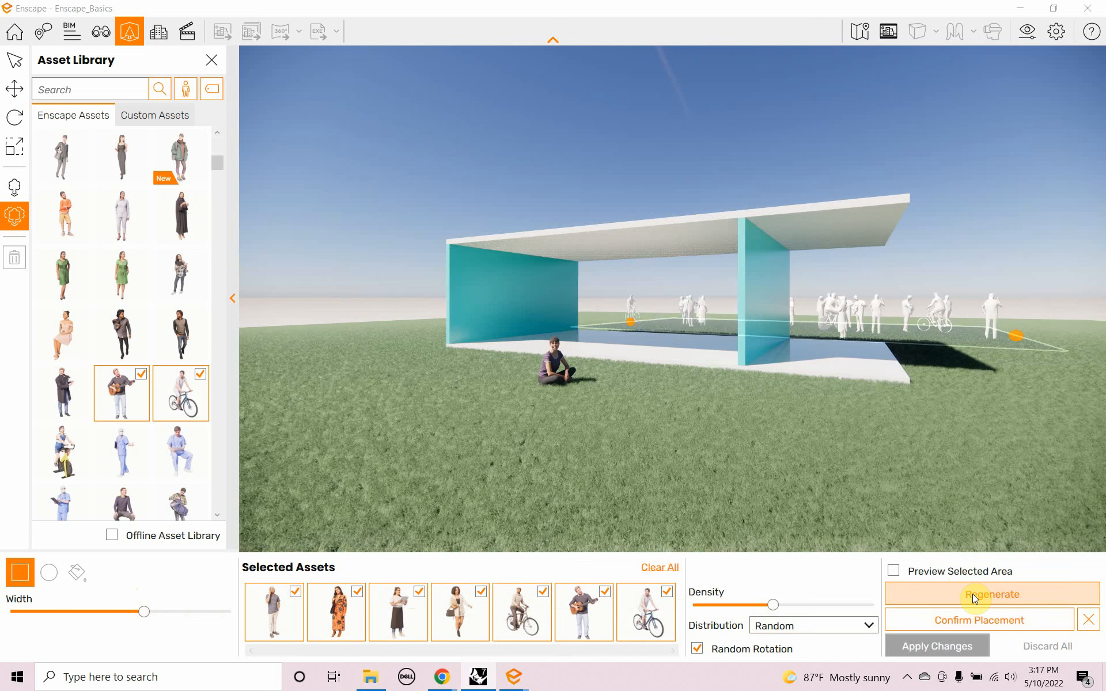
left_click(972, 594)
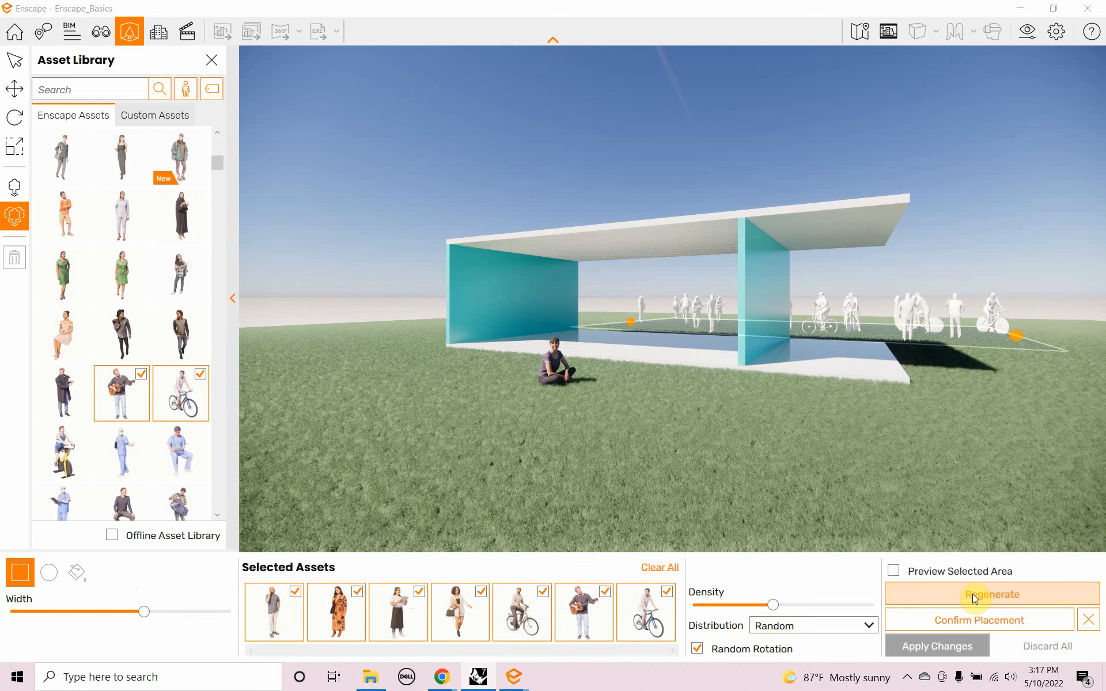
left_click(972, 593)
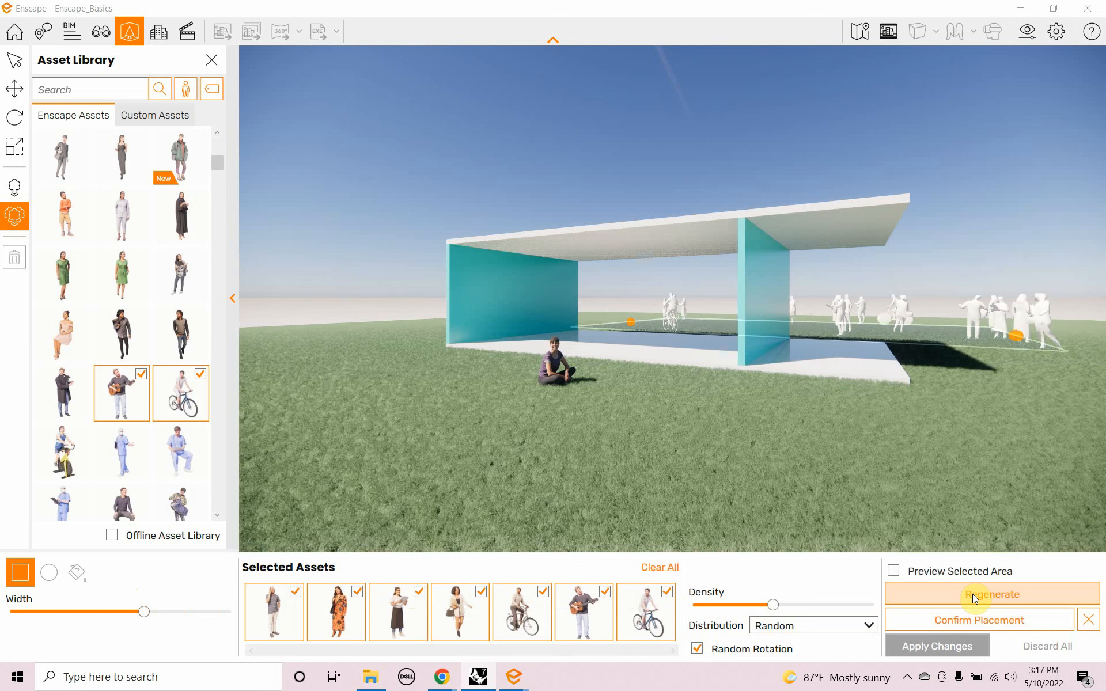
left_click(973, 594)
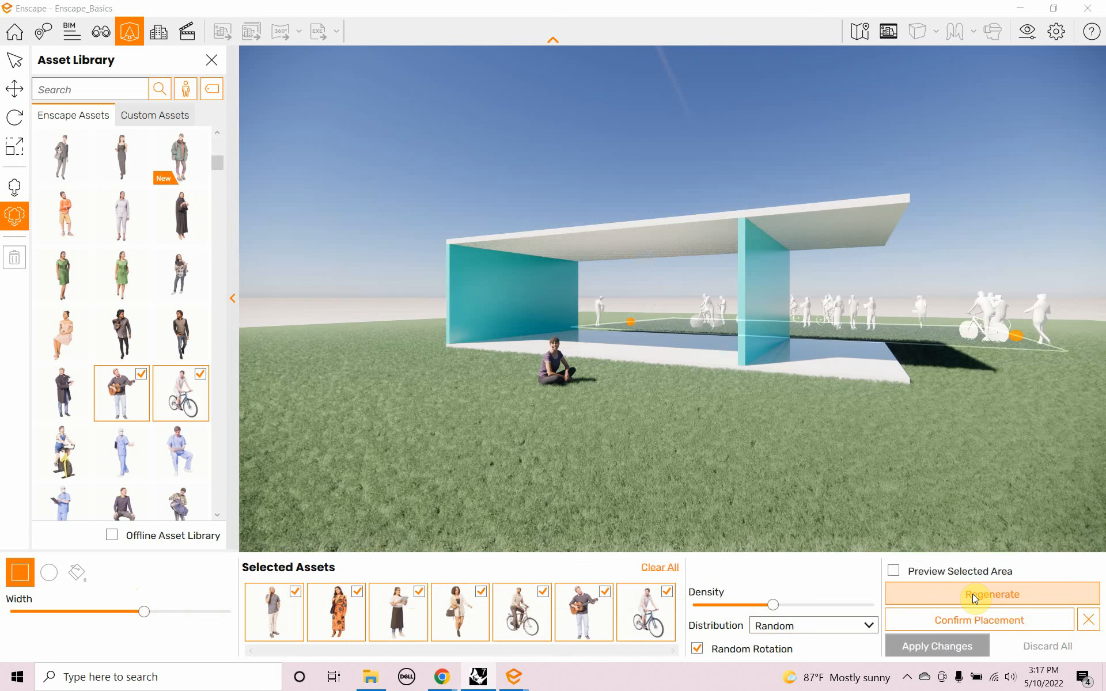
left_click(983, 617)
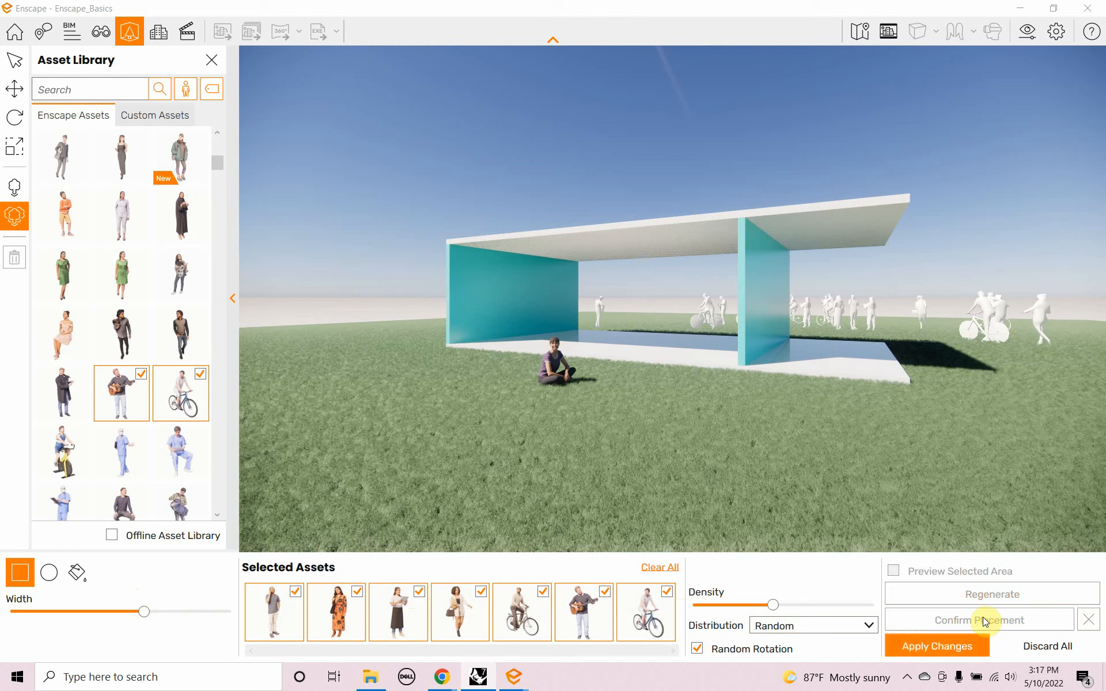
left_click(955, 644)
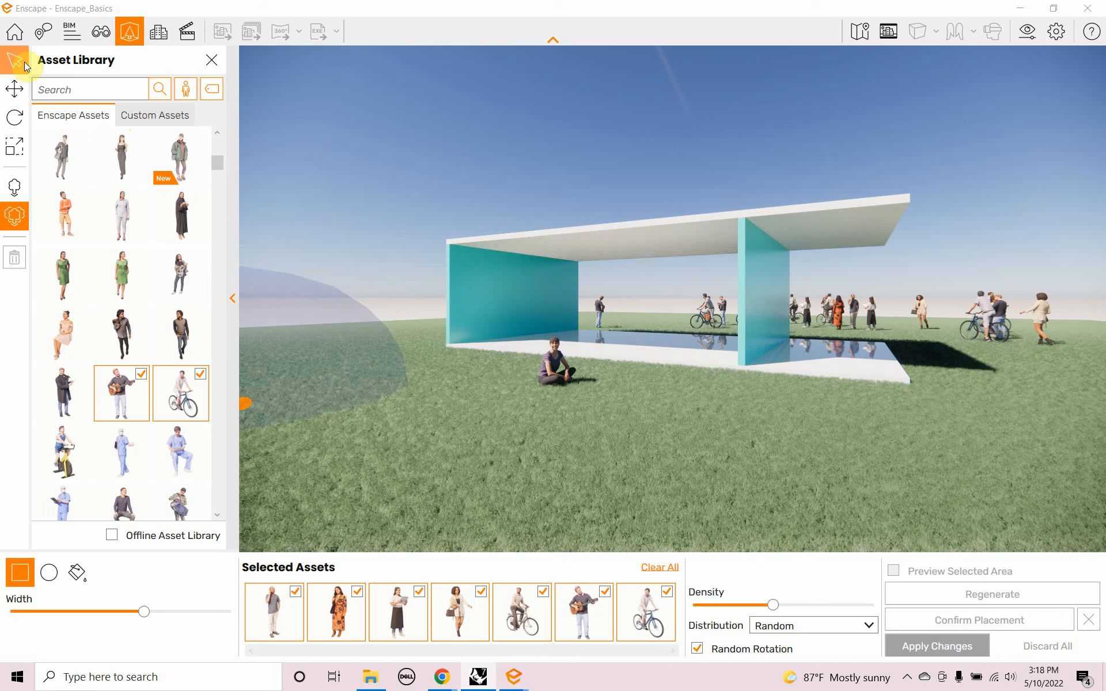
Filter the Asset Library to the Vegetation category and search for "tree"
left_click(186, 90)
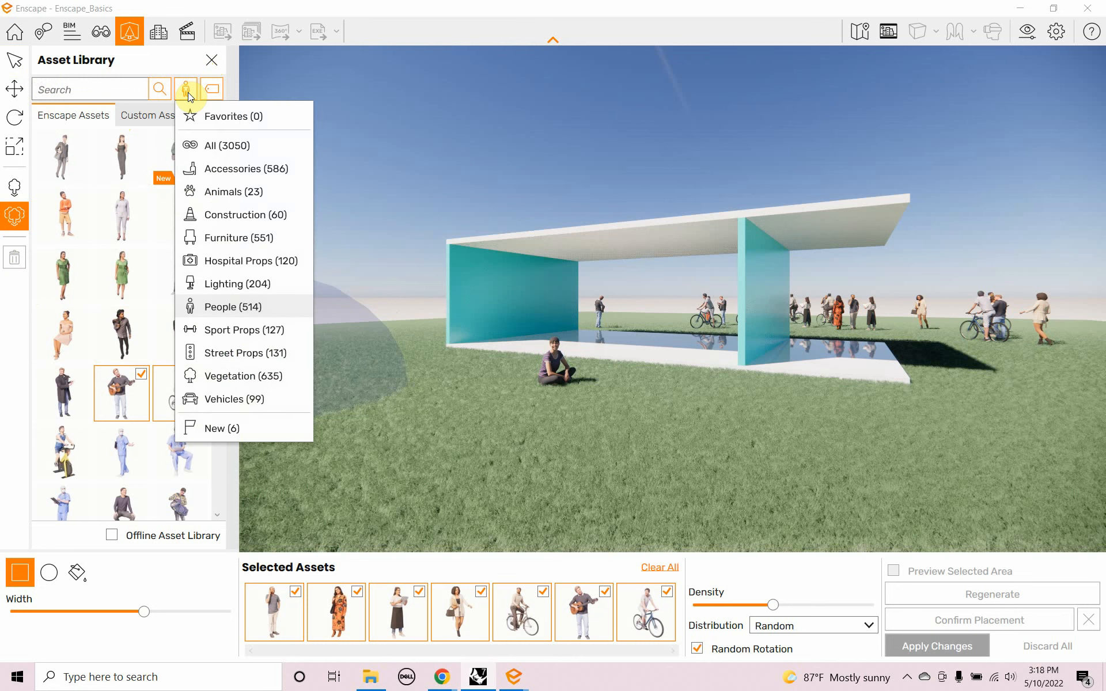
left_click(254, 380)
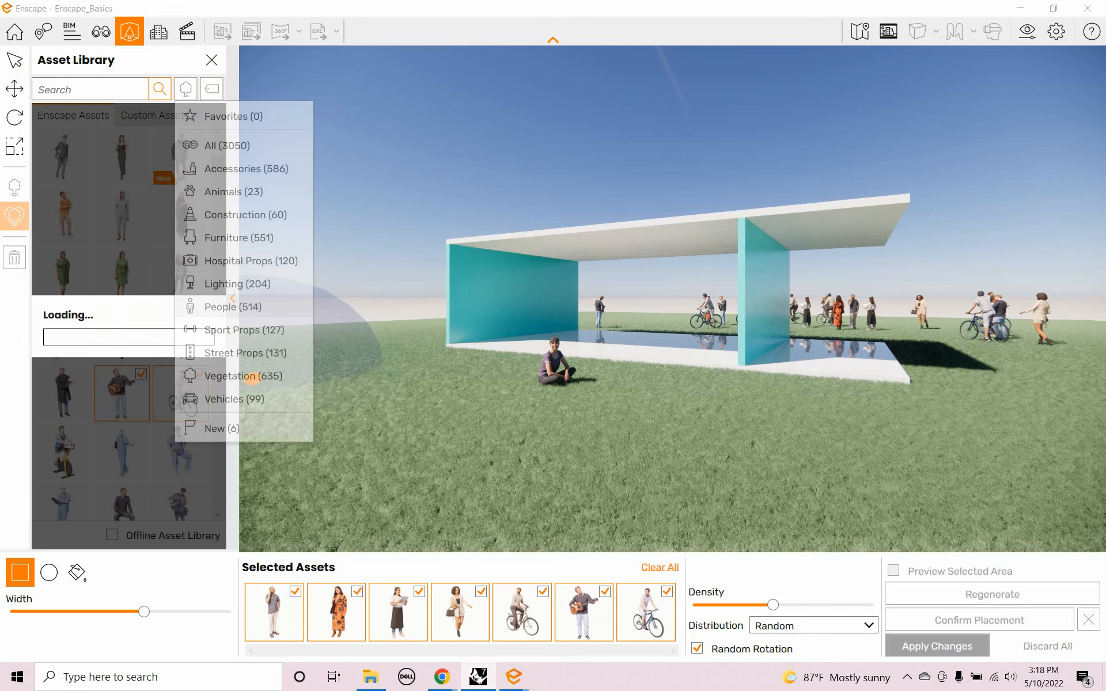
left_click(83, 87)
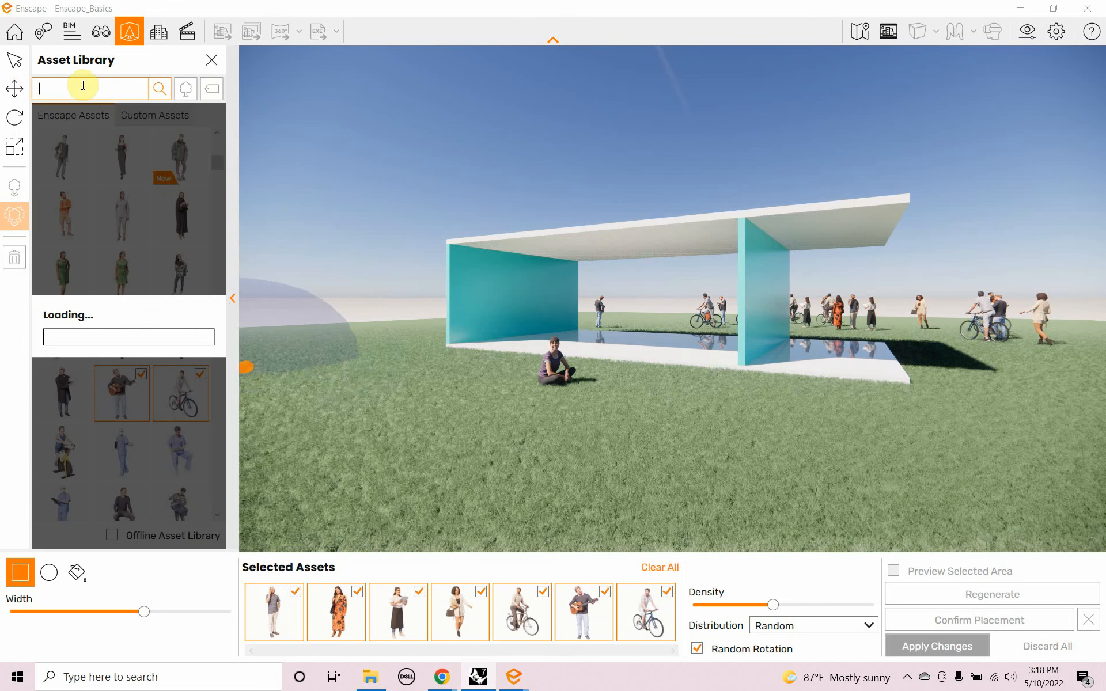
type("tree")
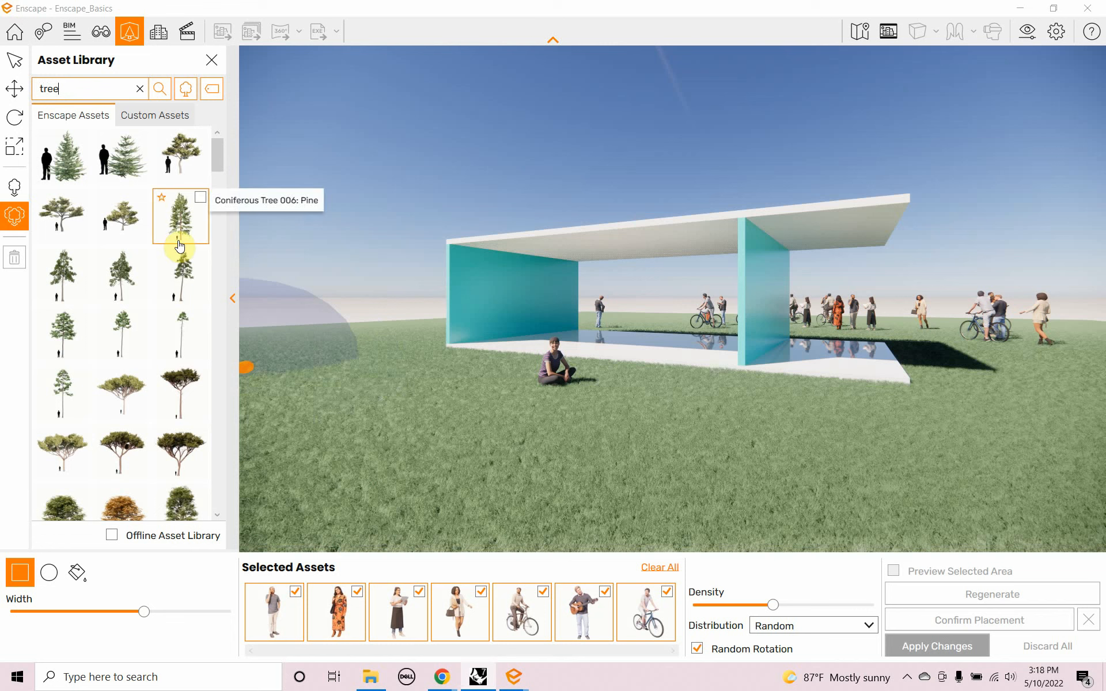
Fill the whole grass surface with the selected people assets, then apply the pending changes and leave the Asset Library
left_click(72, 571)
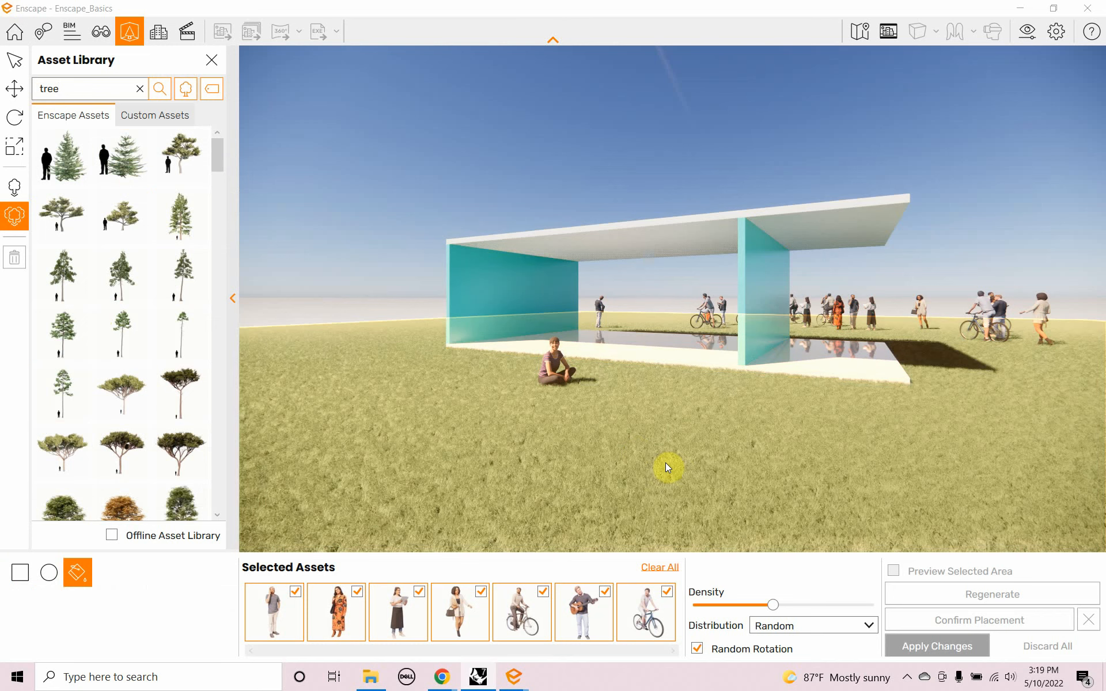
left_click(629, 426)
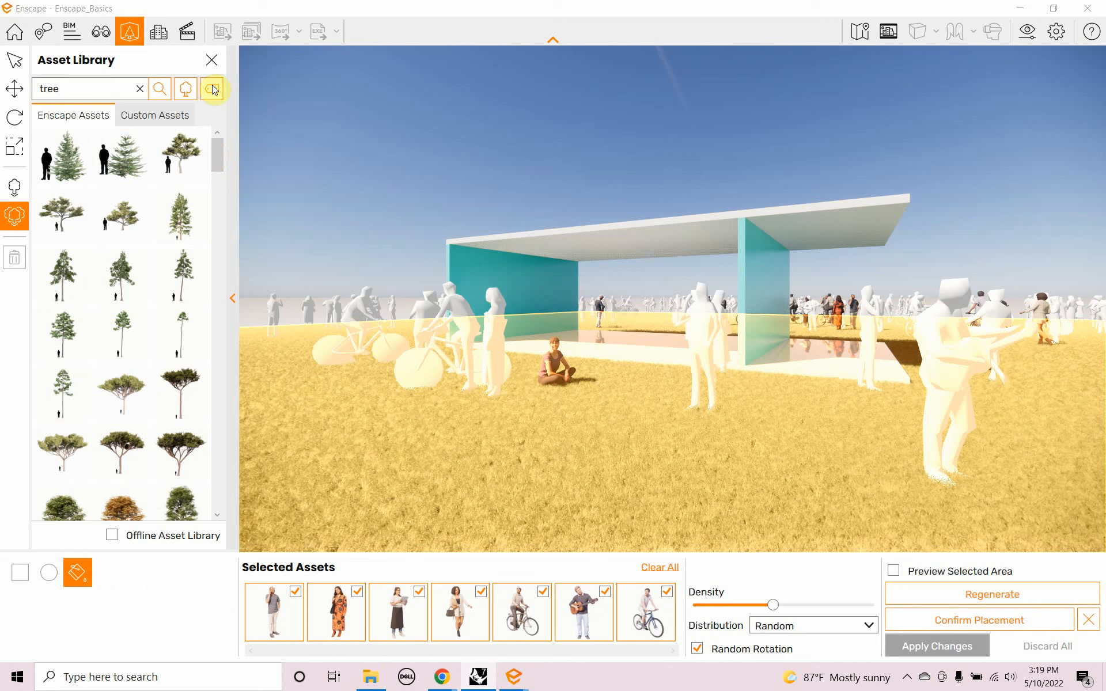
left_click(211, 61)
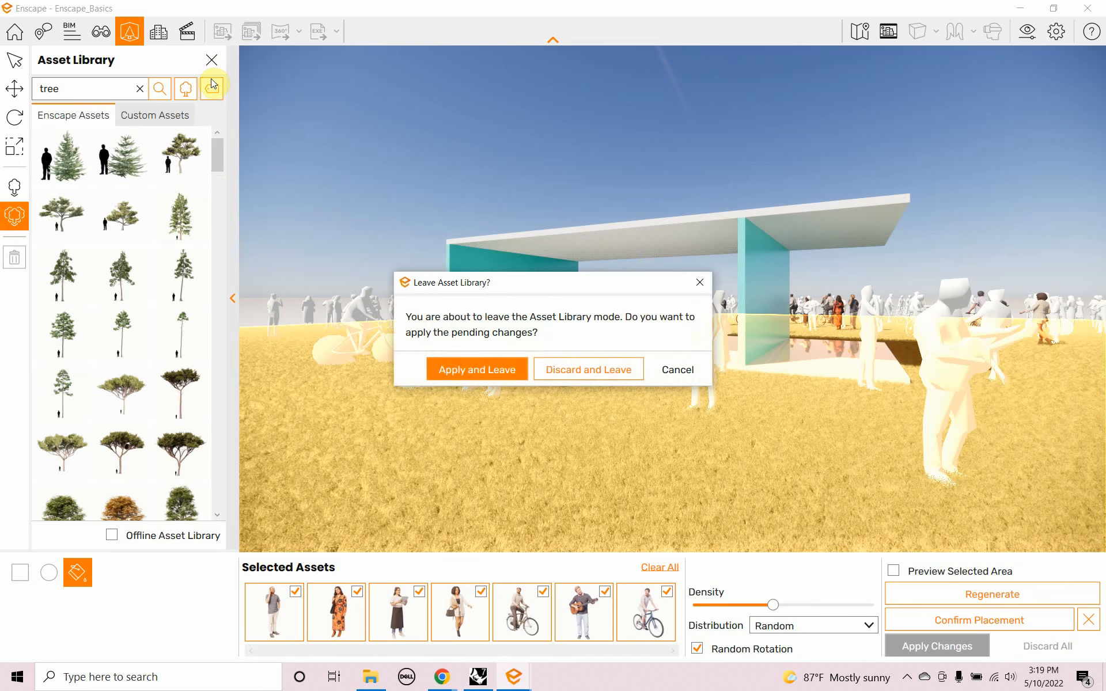
left_click(500, 372)
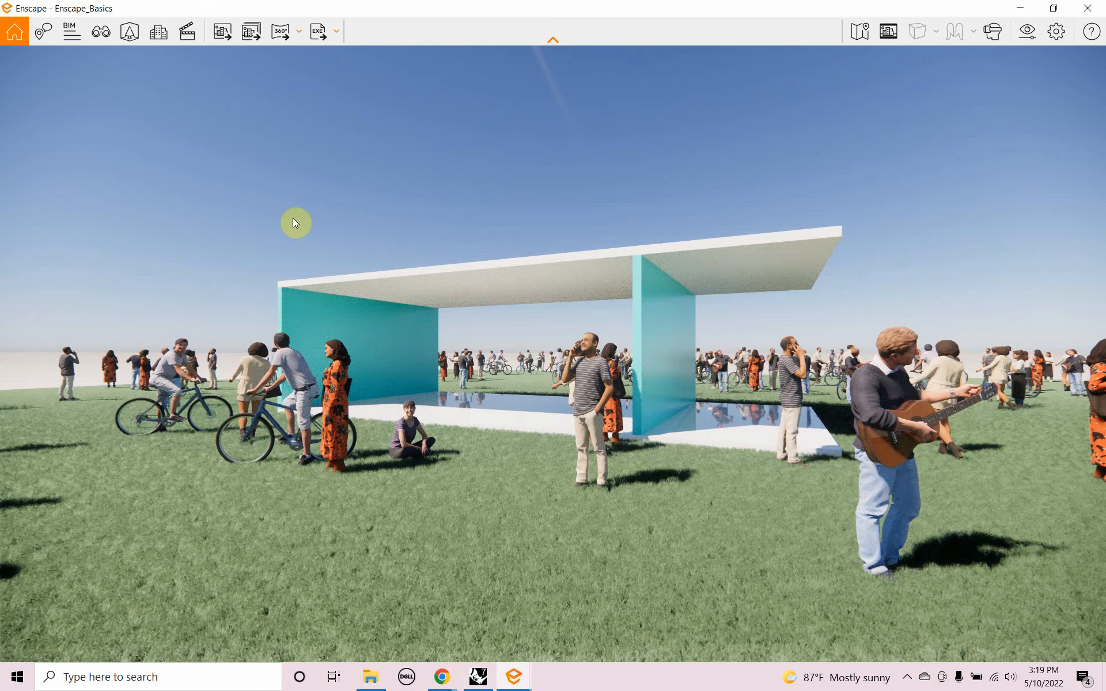
Reopen the Asset Library and delete the woman in the orange dress and the cyclist farthest from the building in the foreground
left_click(123, 42)
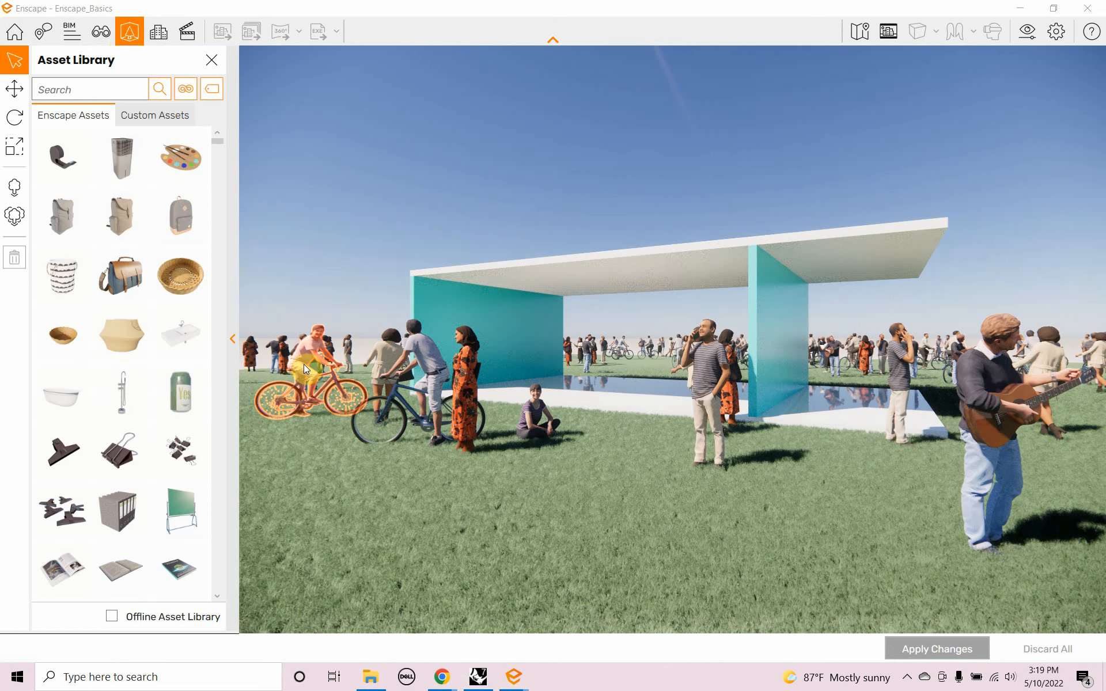
left_click(304, 364)
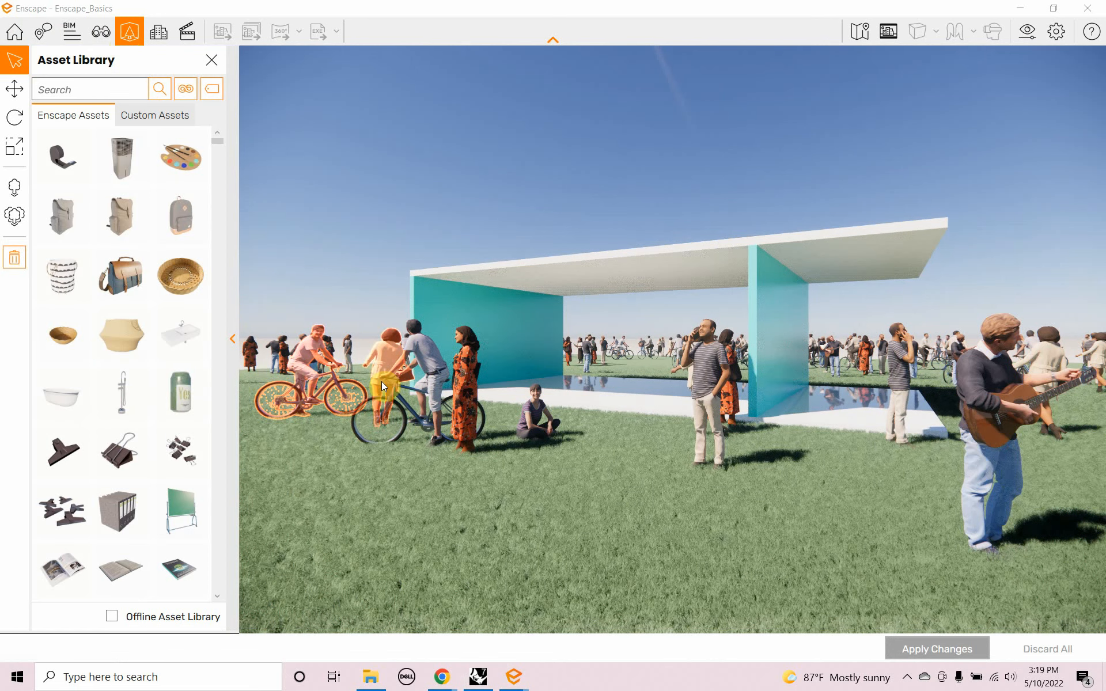
left_click(465, 389)
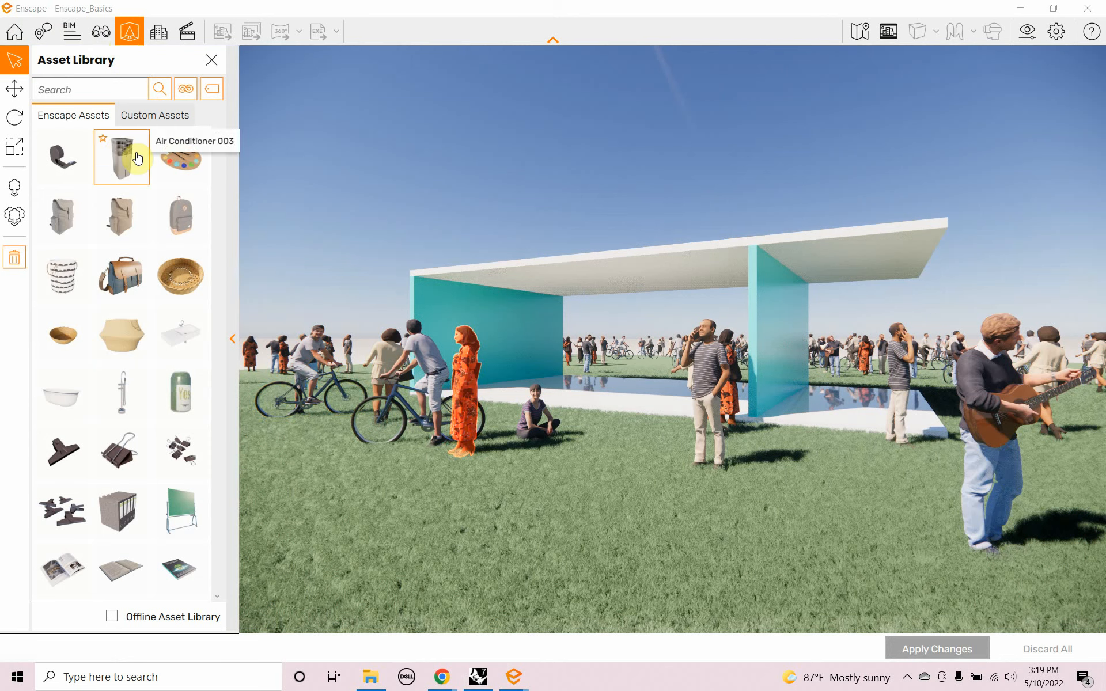
key("Delete")
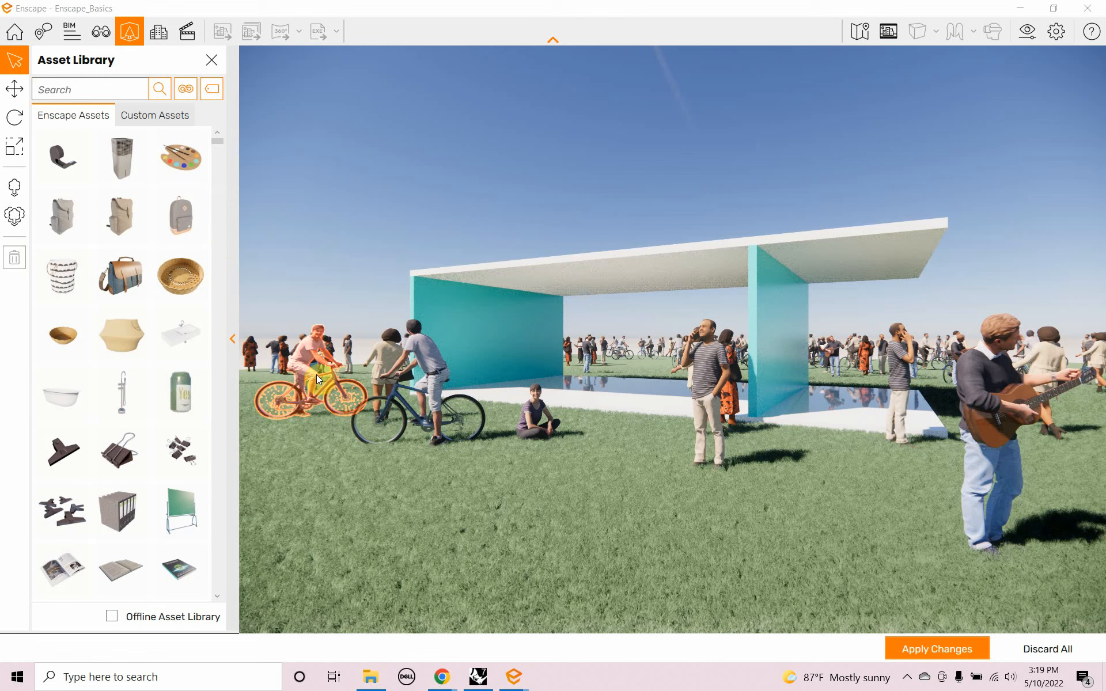
key("Delete")
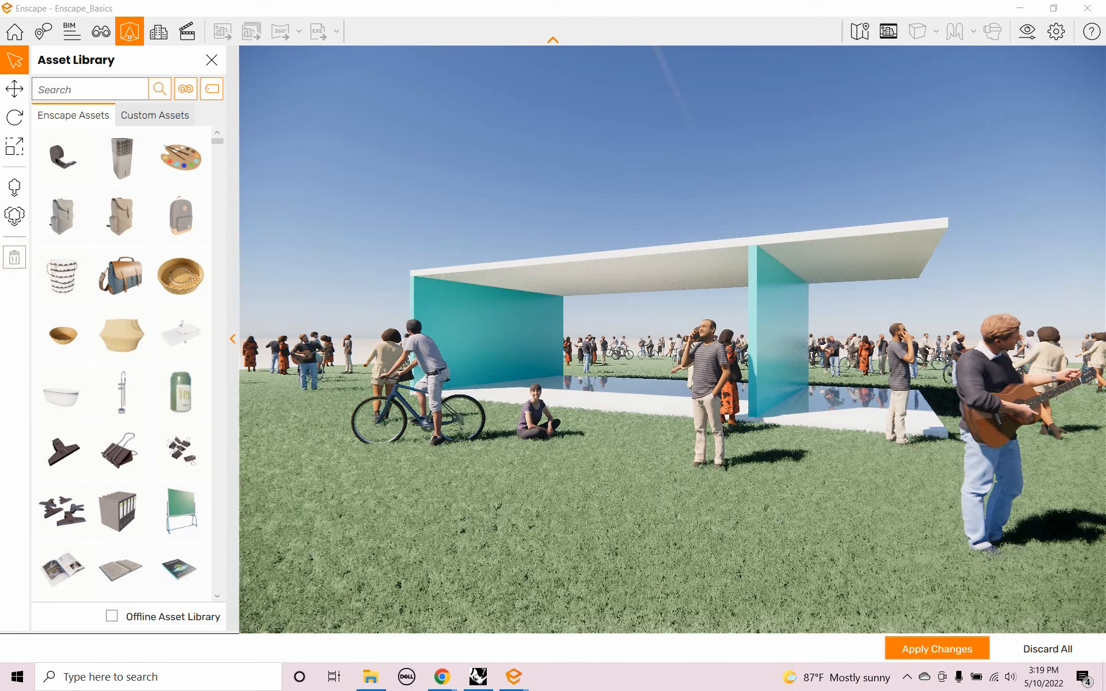
Delete the woman beside the remaining cyclist, the man in the striped shirt and the two women behind him in front of the building
left_click(363, 366)
left_click_drag(362, 366, 700, 416)
left_click(728, 392)
key("Delete")
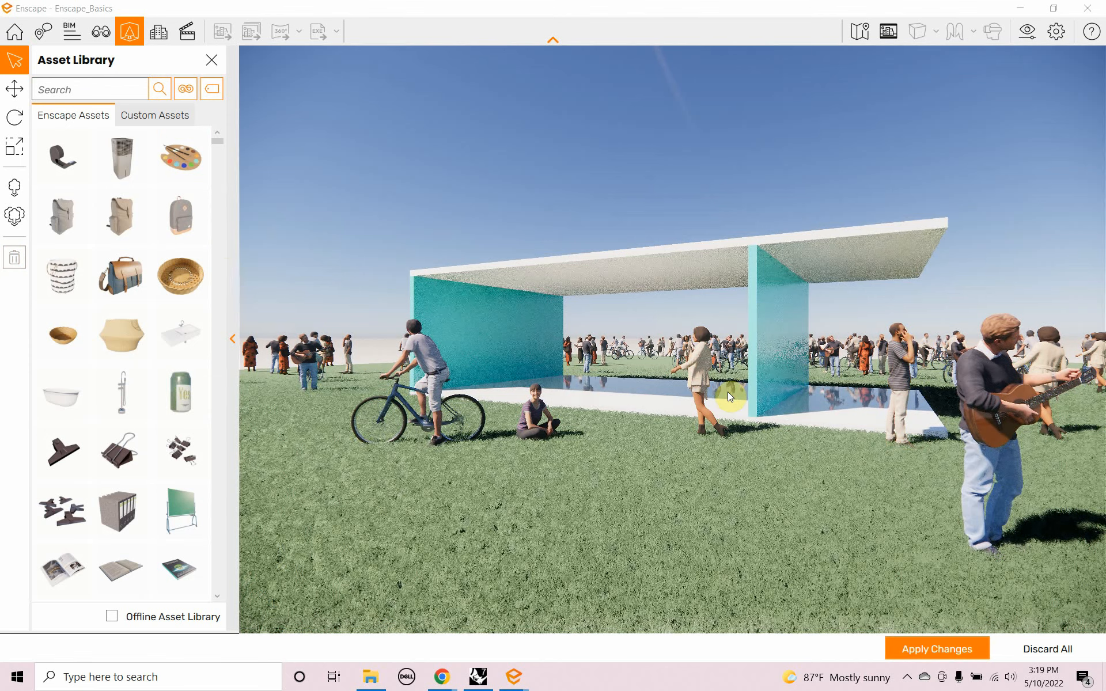
left_click(708, 389)
key("Delete")
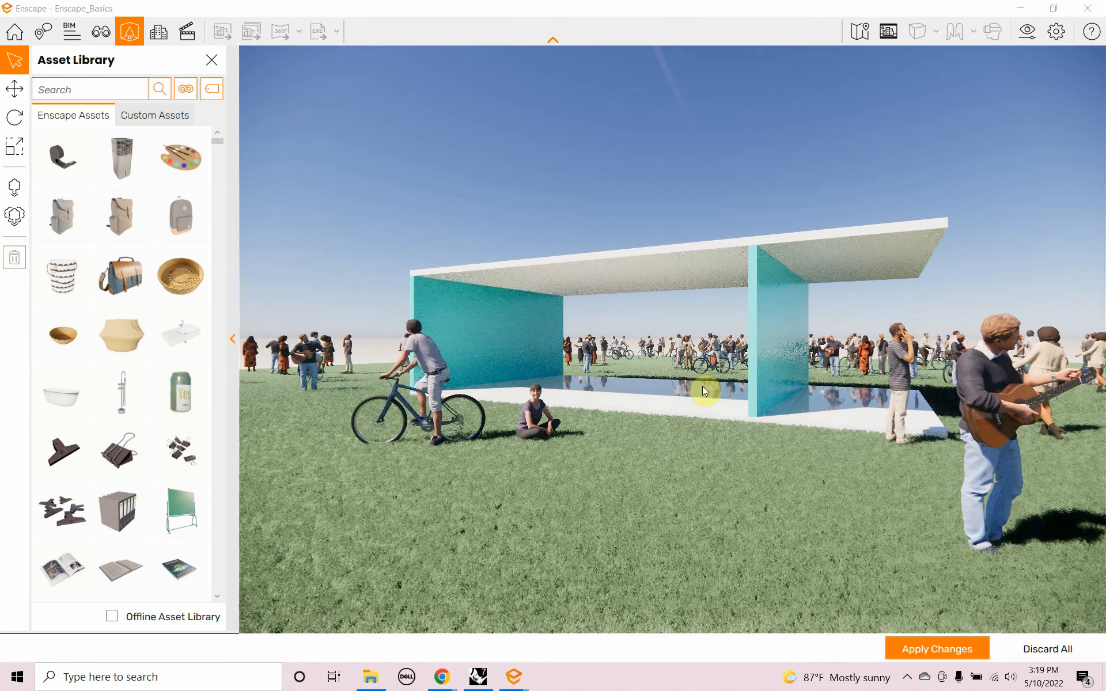
Delete the man standing at the building's front corner and the woman behind the guitarist
left_click(909, 431)
key("Delete")
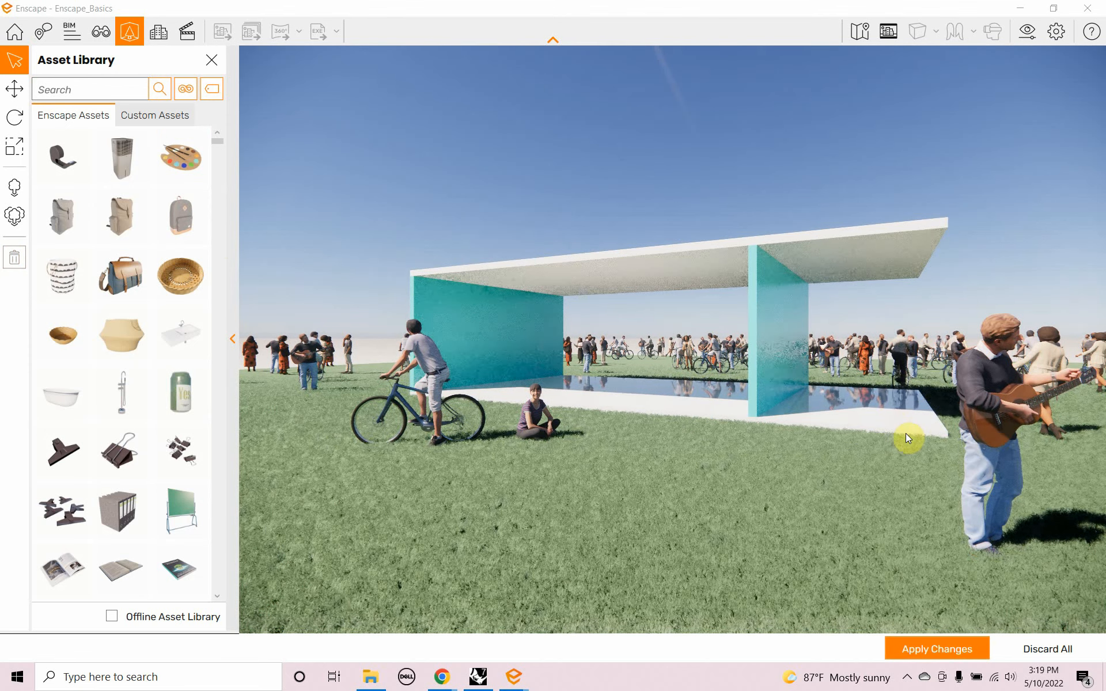
left_click(1042, 366)
key("Delete")
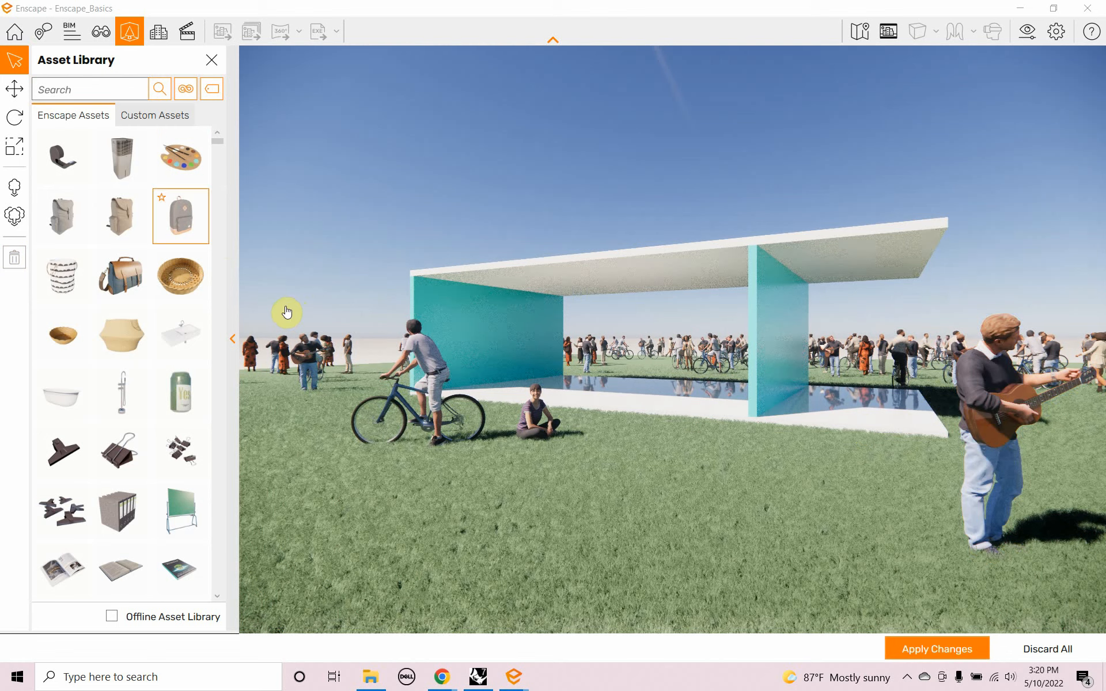
Search the Asset Library for "tree" and filter the results to the Vegetation category
left_click(76, 89)
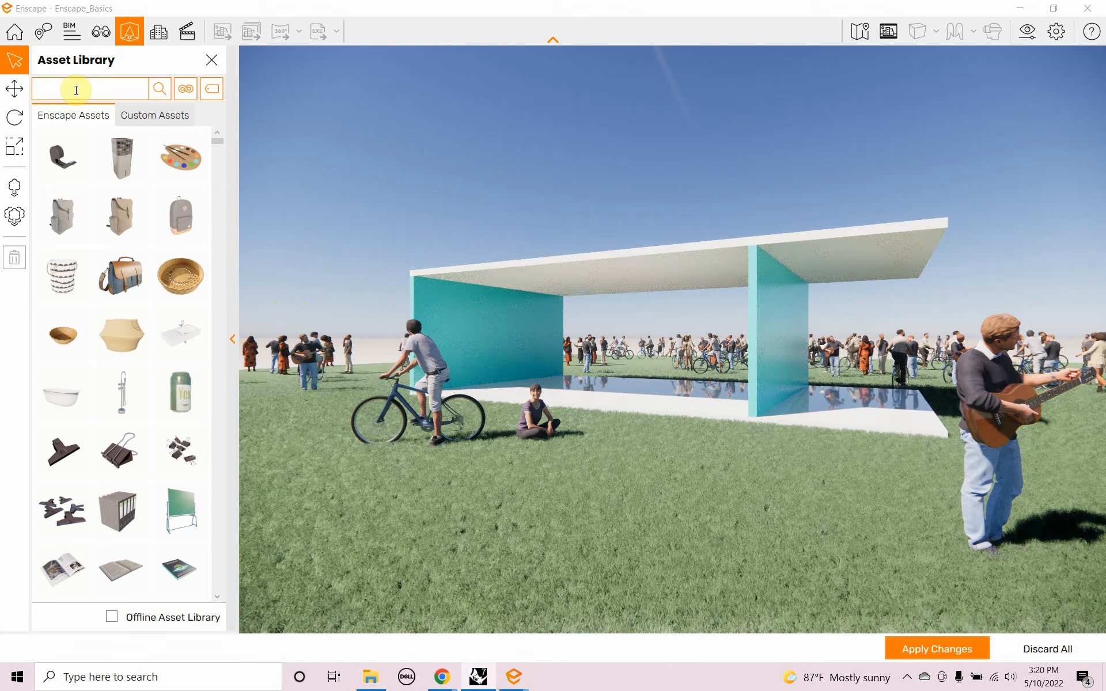
type("tree")
key("Return")
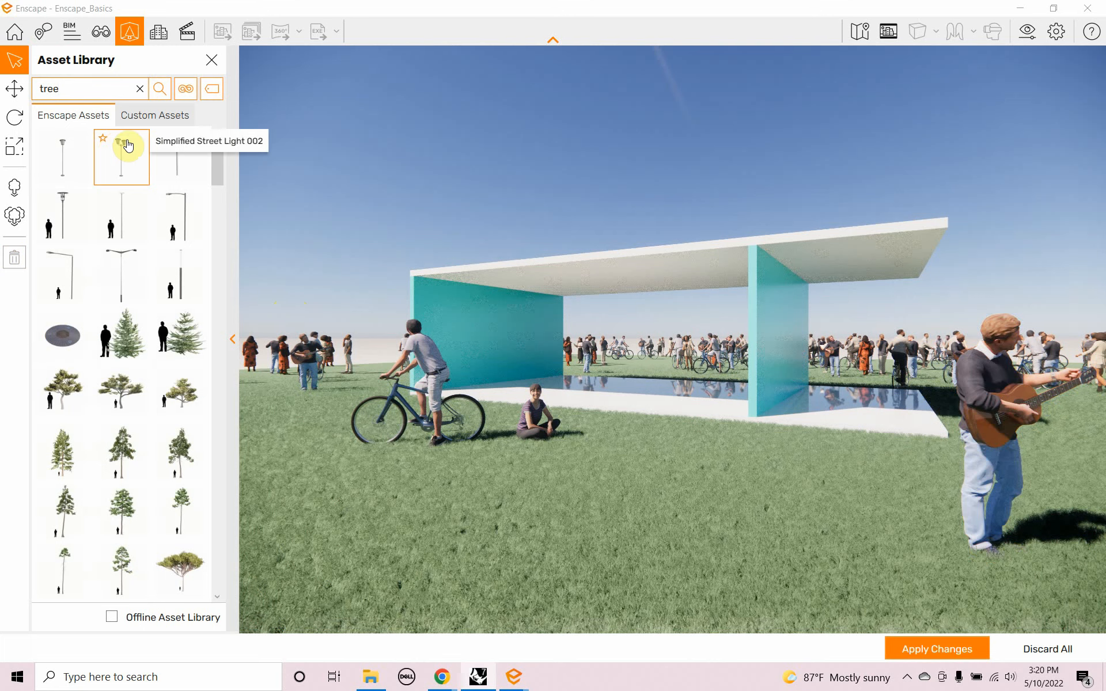
left_click(184, 91)
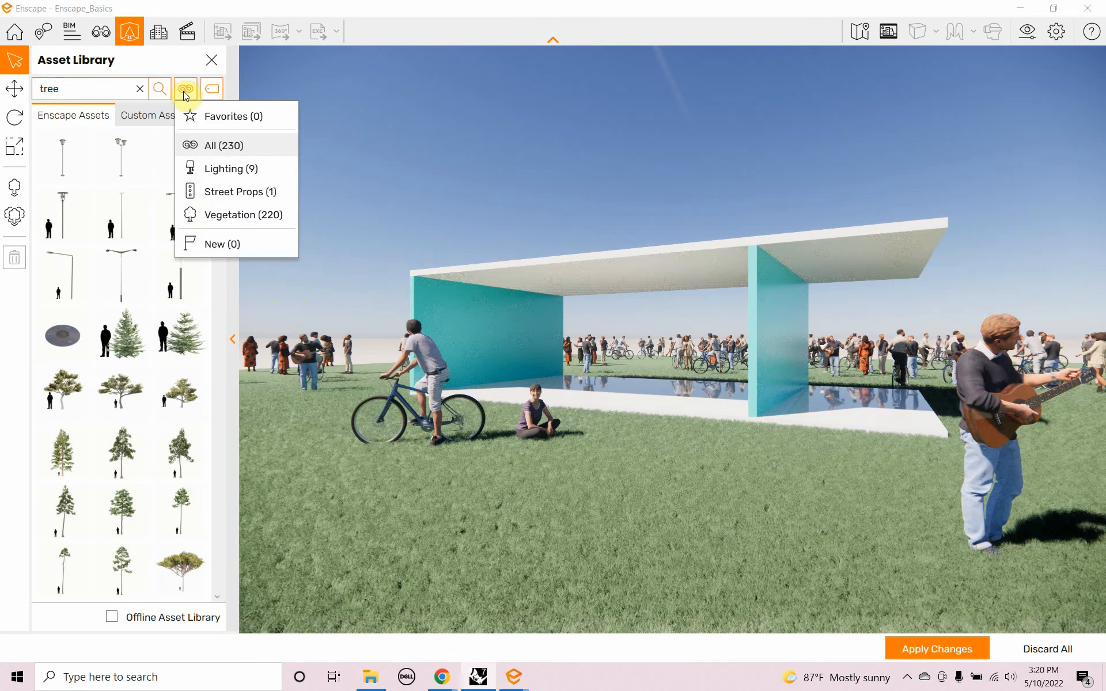
left_click(223, 222)
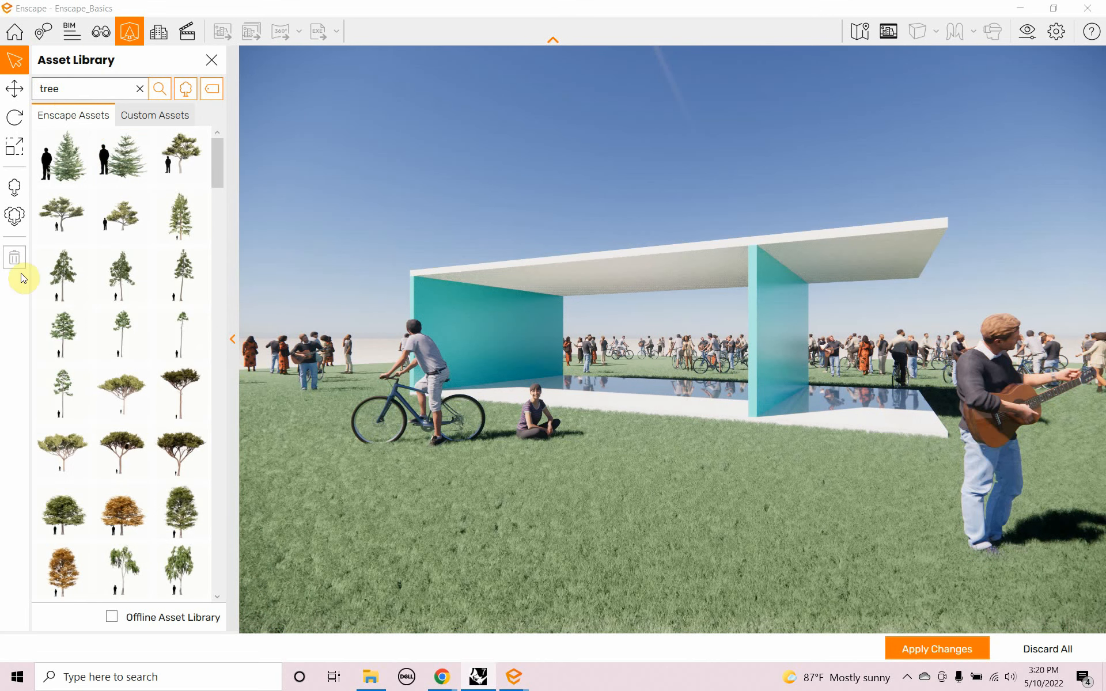
Start multi-asset placement with surface fill on the grass and select two conical conifers, two spreading conifers and four flat-topped trees
left_click(14, 219)
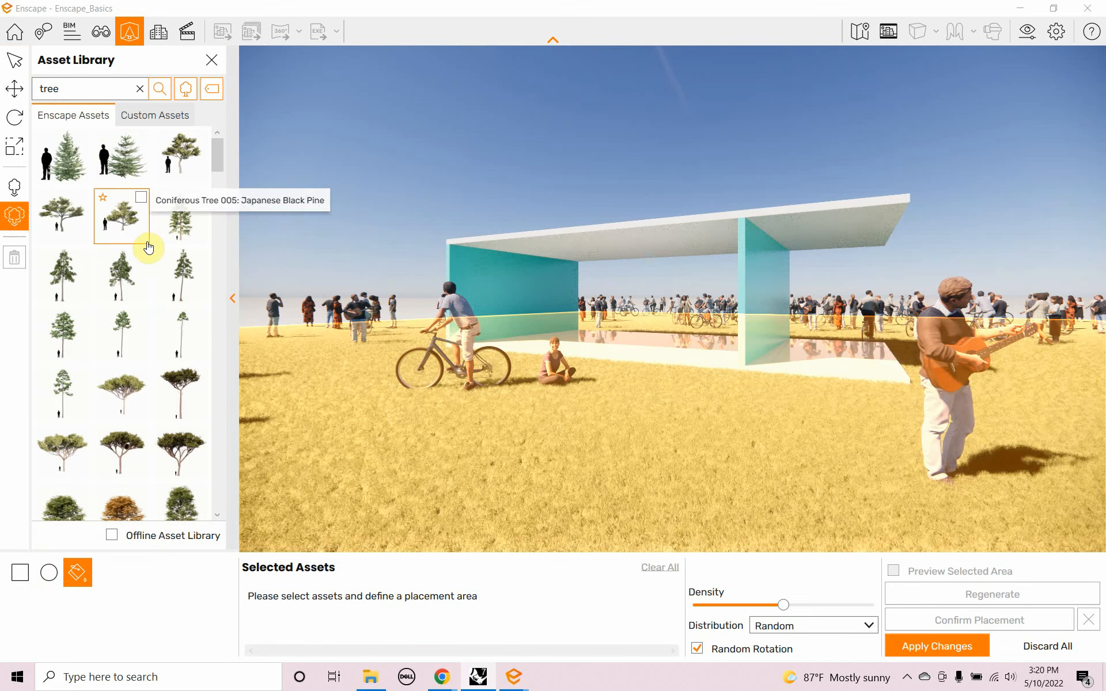
left_click(189, 171)
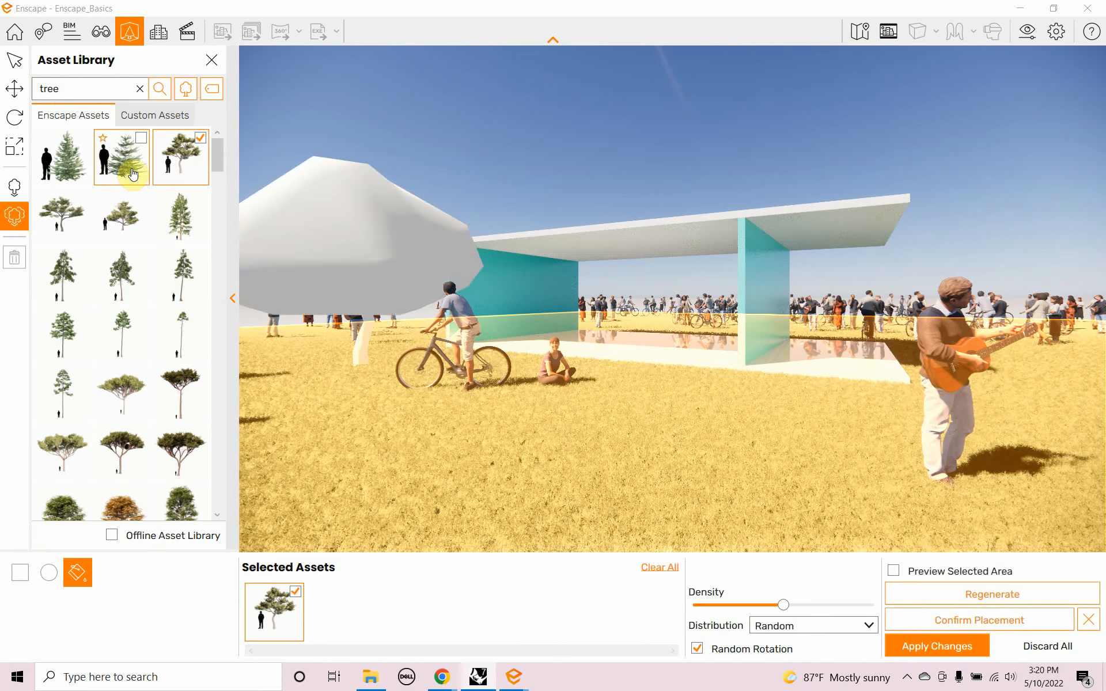
left_click(113, 168)
left_click(82, 165)
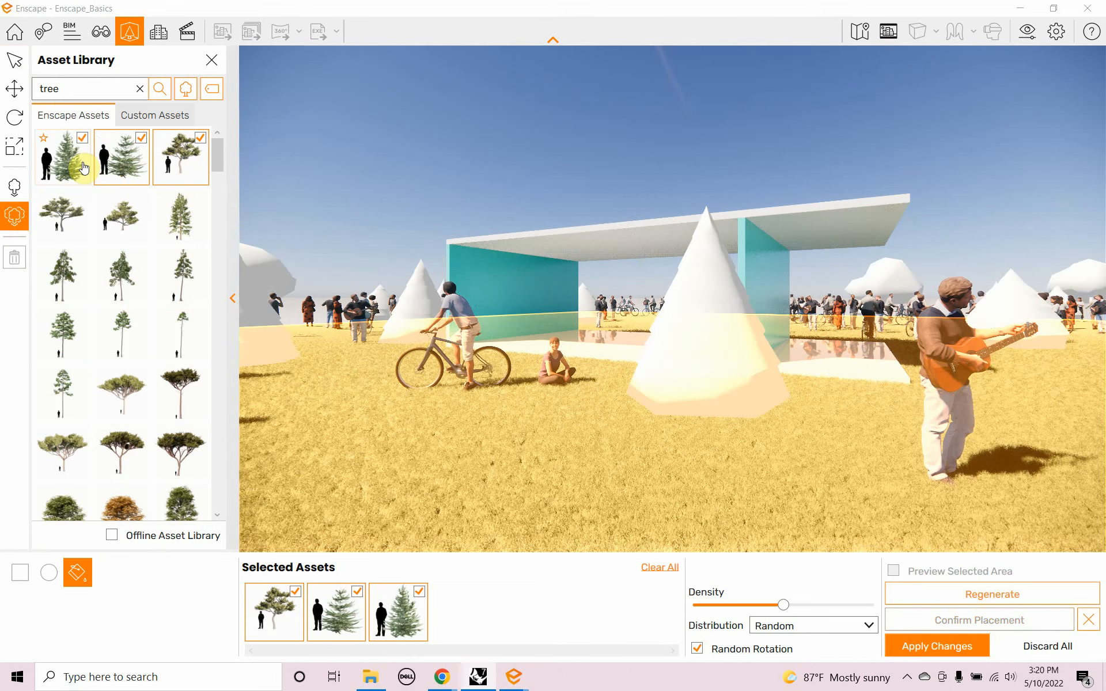
left_click(60, 215)
left_click(109, 389)
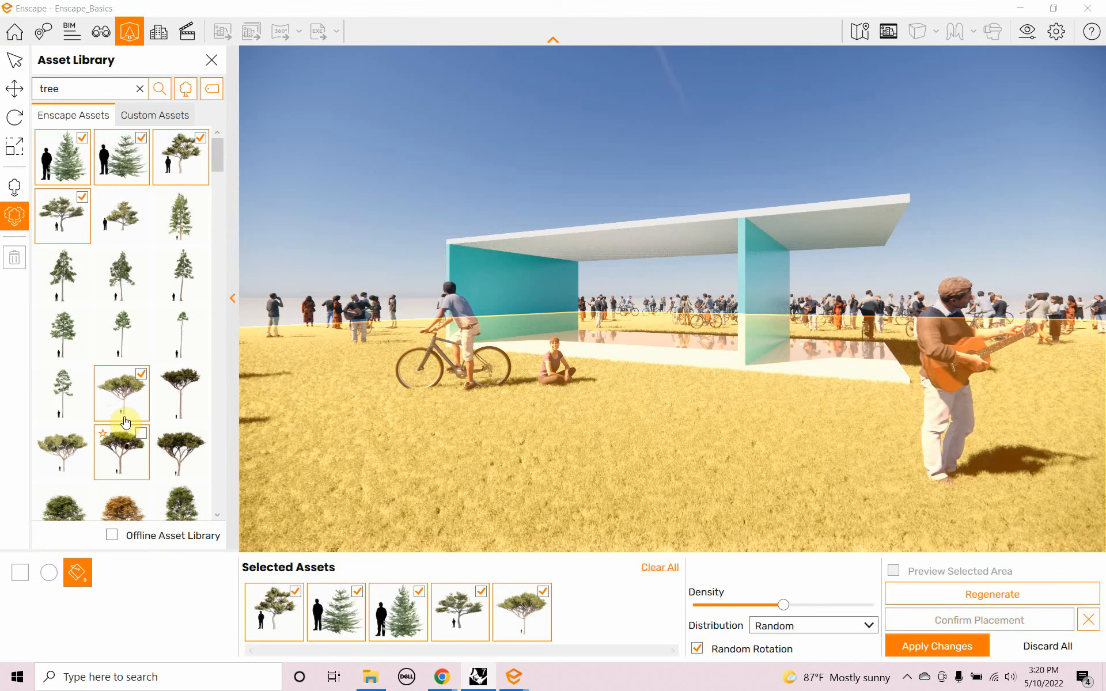
left_click(128, 448)
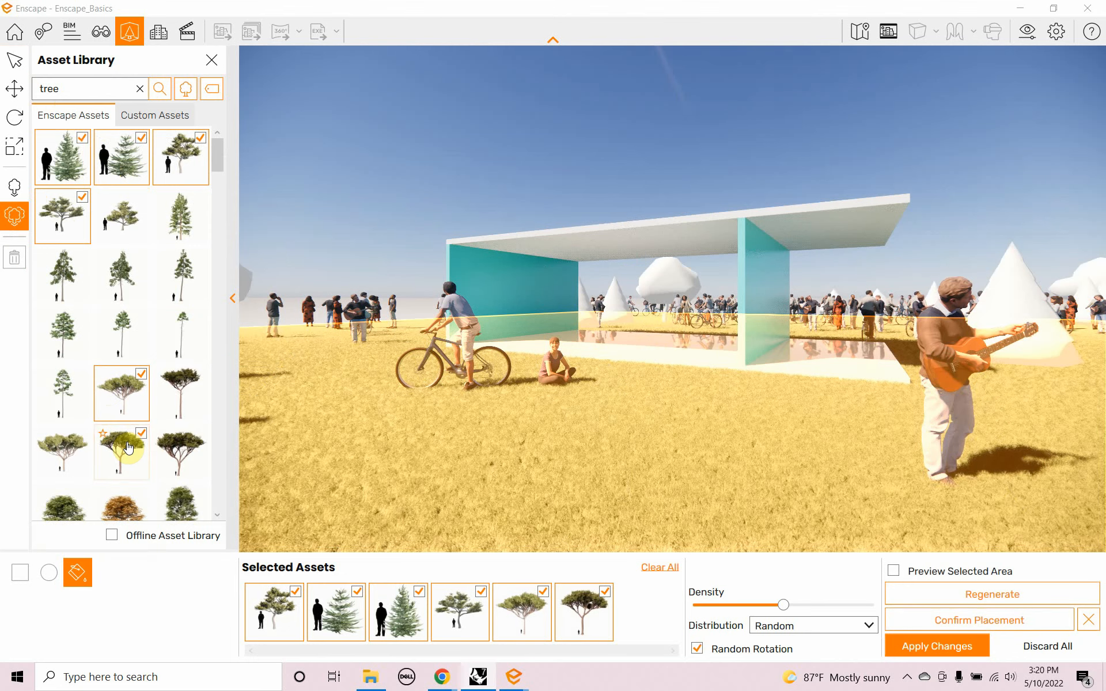
left_click(181, 458)
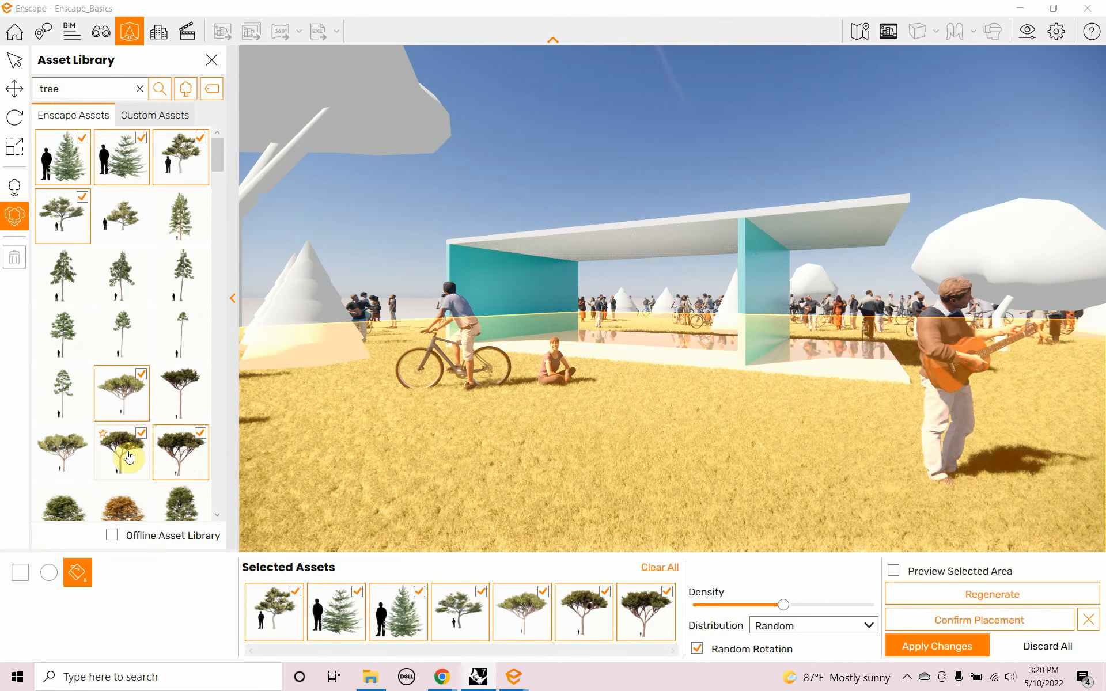
left_click(78, 457)
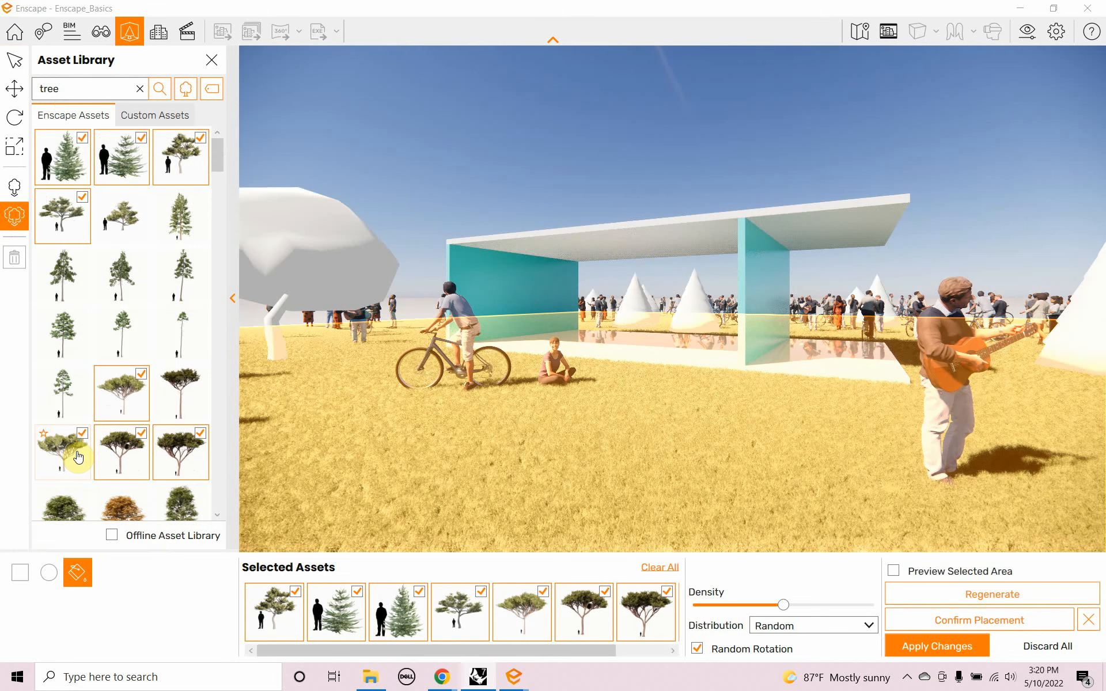
Add one light green and two orange autumn-coloured broadleaf trees to the selected assets
left_click_drag(216, 159, 226, 198)
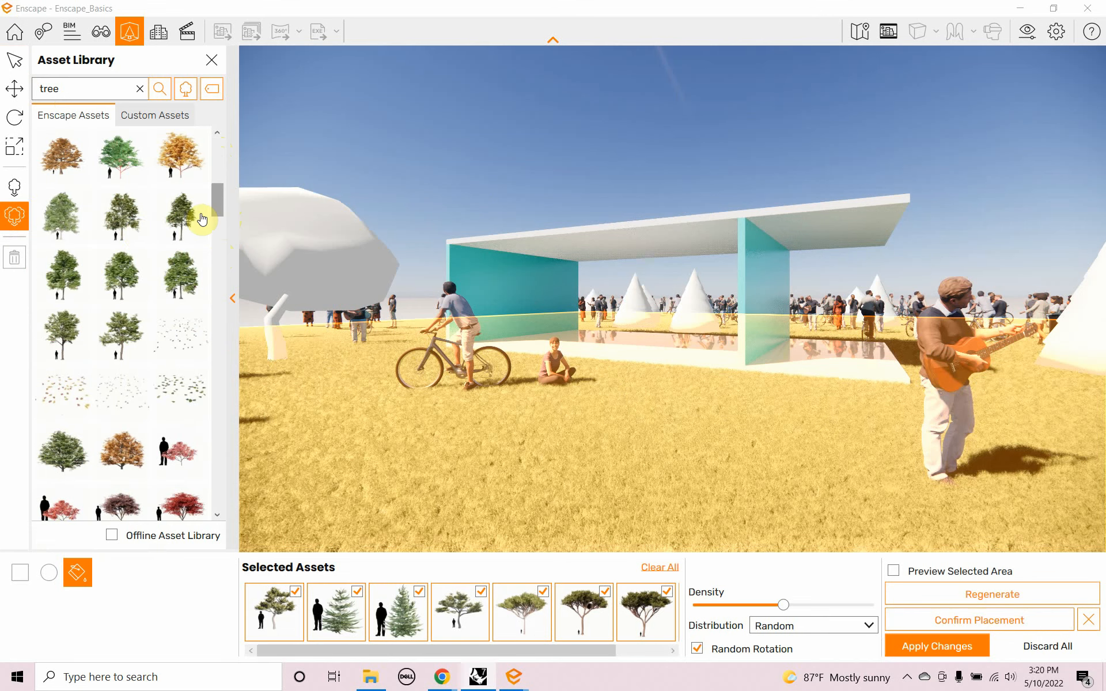
left_click(79, 245)
left_click(184, 174)
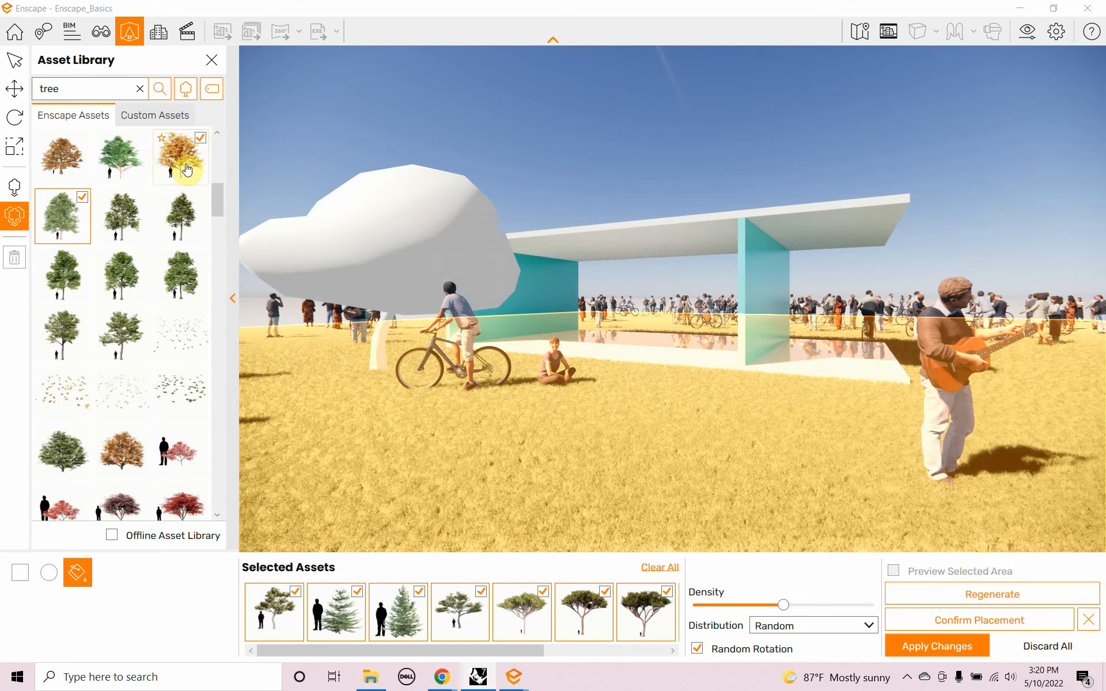
left_click(128, 458)
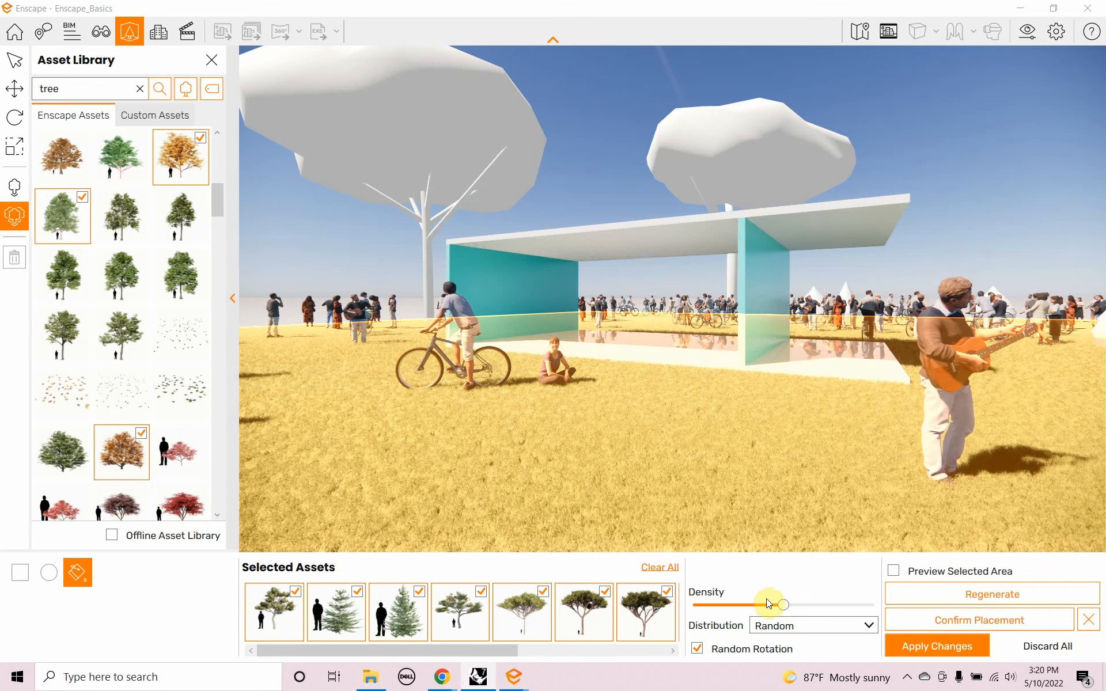
Raise the tree density to about four fifths of its maximum and set the distribution to Jitter
left_click_drag(784, 605, 830, 607)
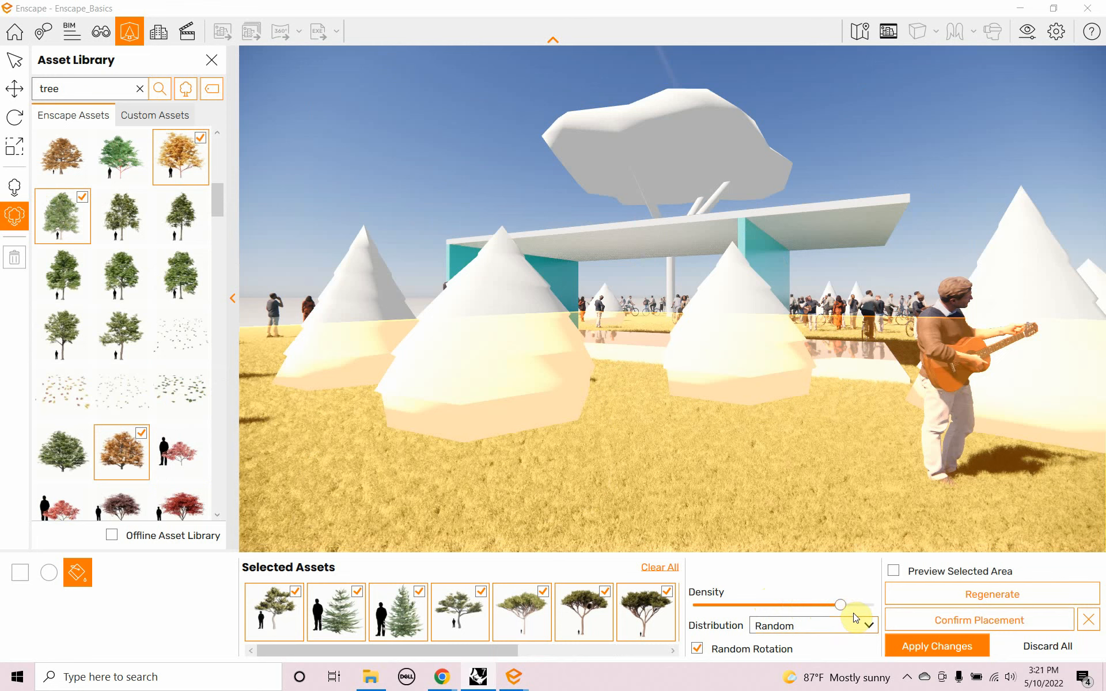
left_click(854, 627)
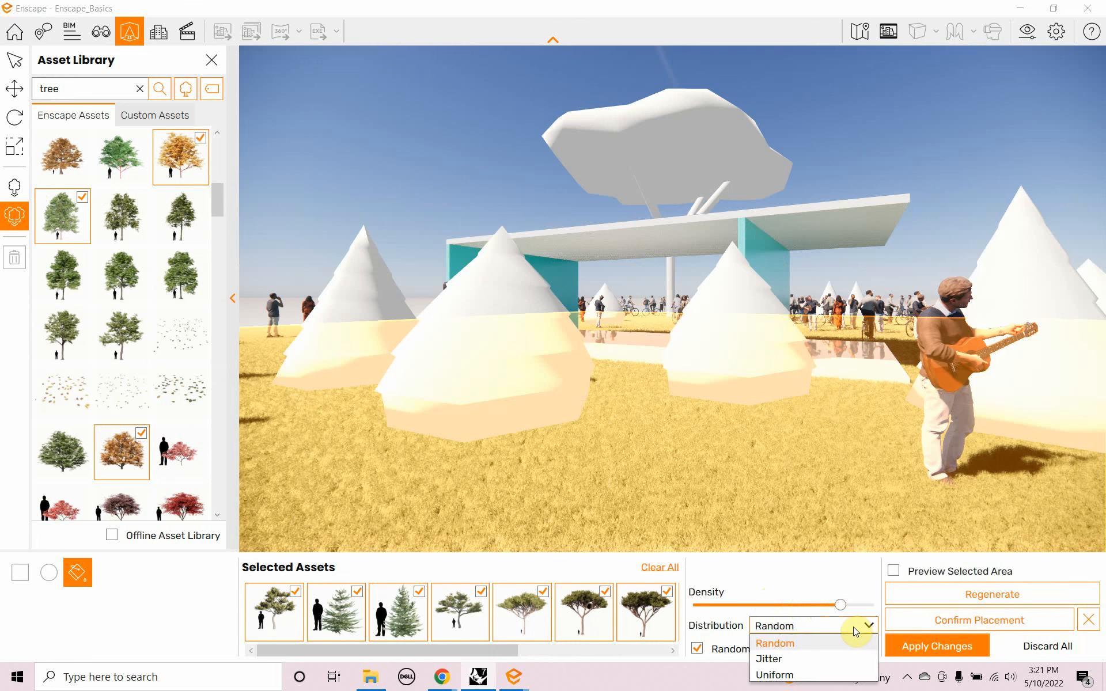
left_click(816, 660)
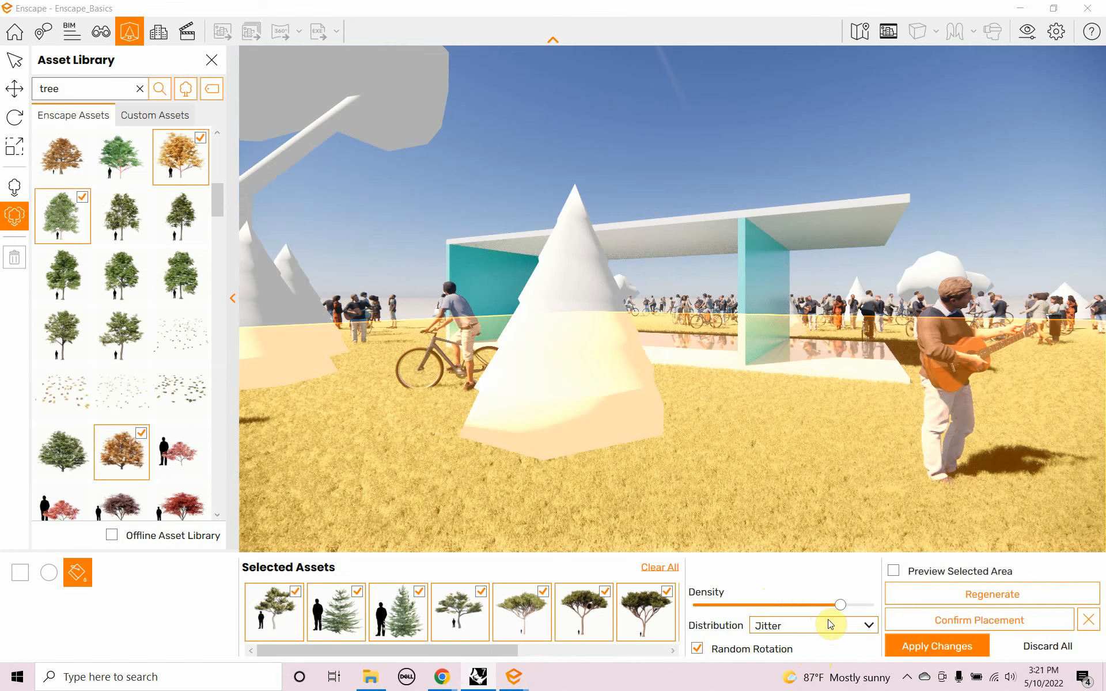
Add three more dark green broadleaf trees to the selected assets
left_click(129, 223)
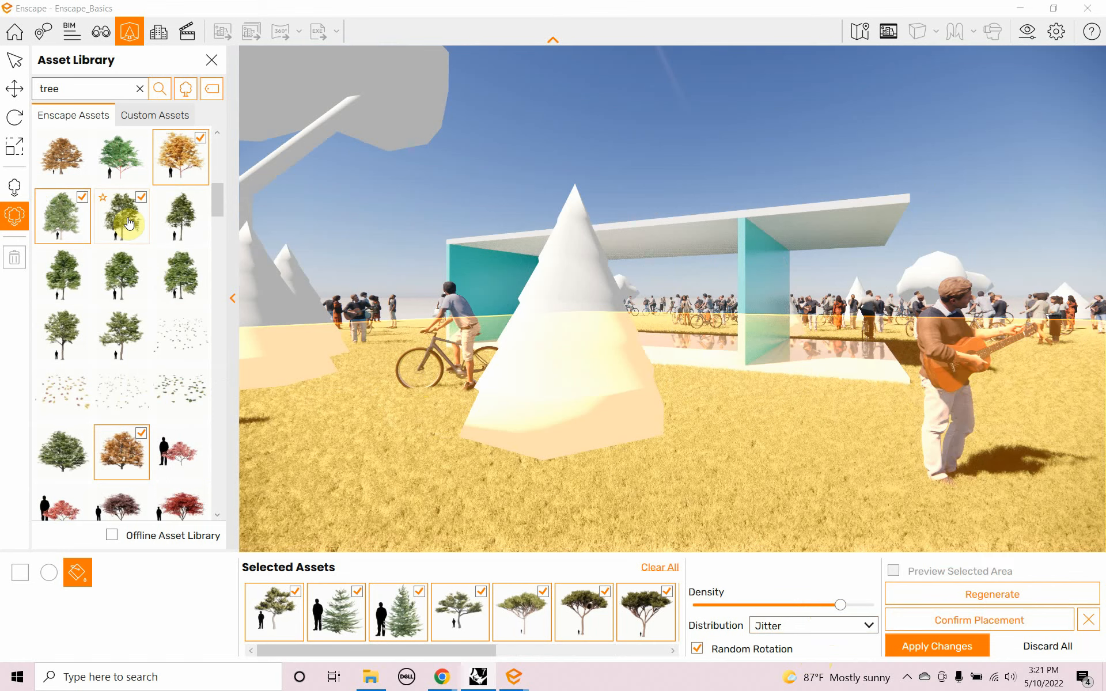
left_click(173, 219)
left_click(136, 269)
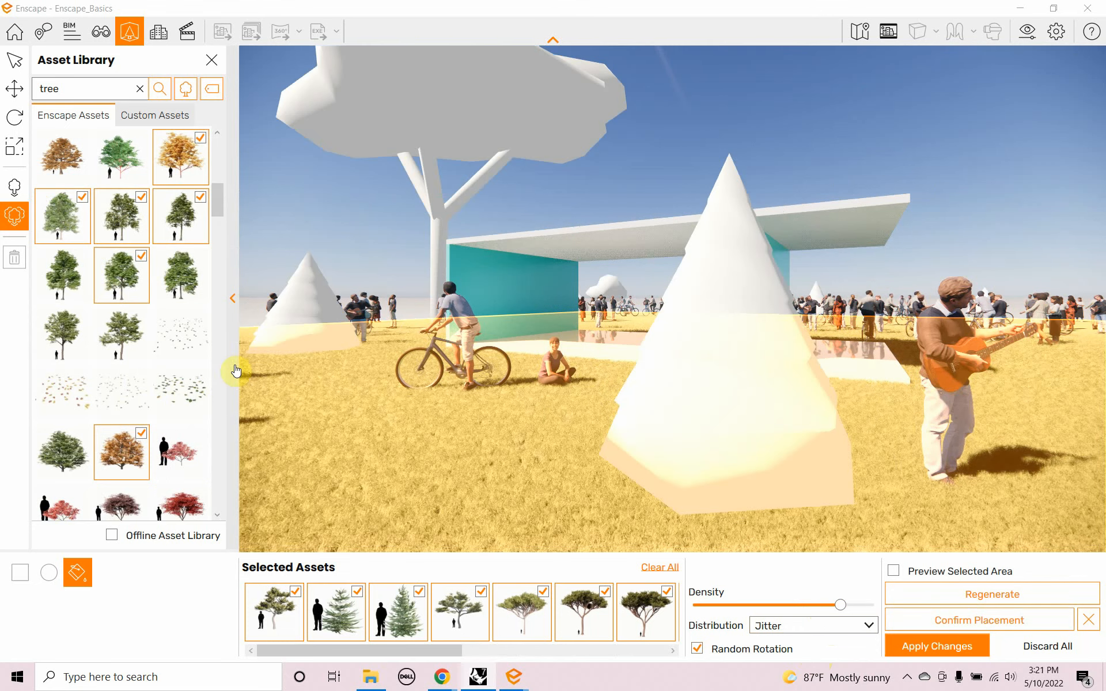
Regenerate the tree layout twice to clear the area in front of the building and apply the changes
left_click(925, 592)
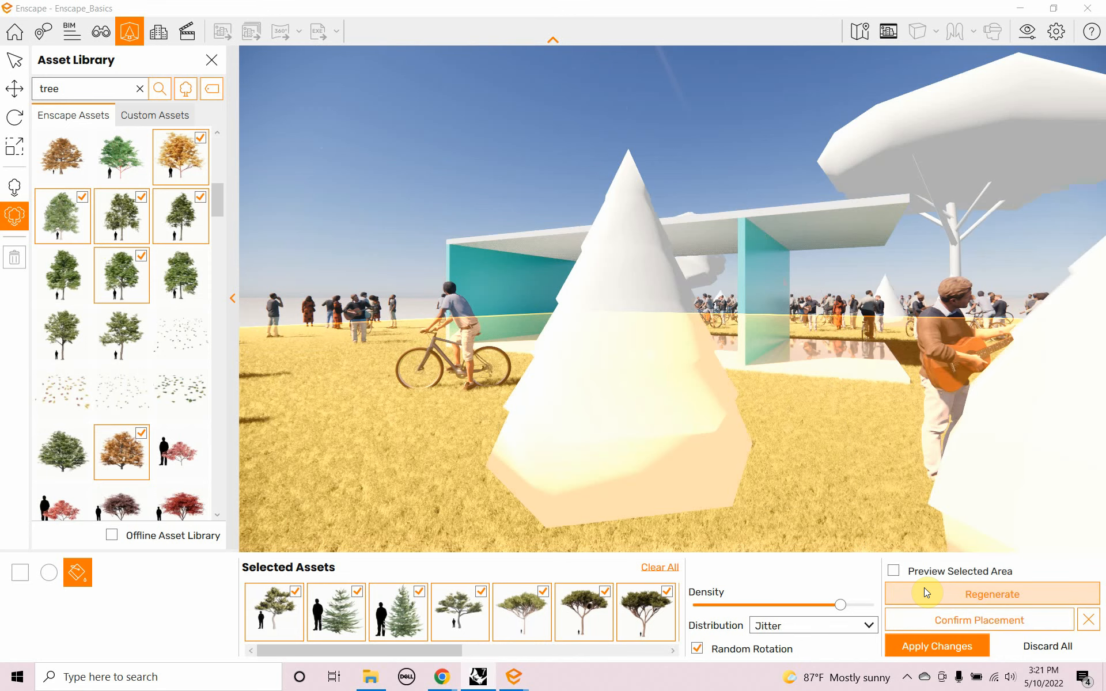
left_click(924, 587)
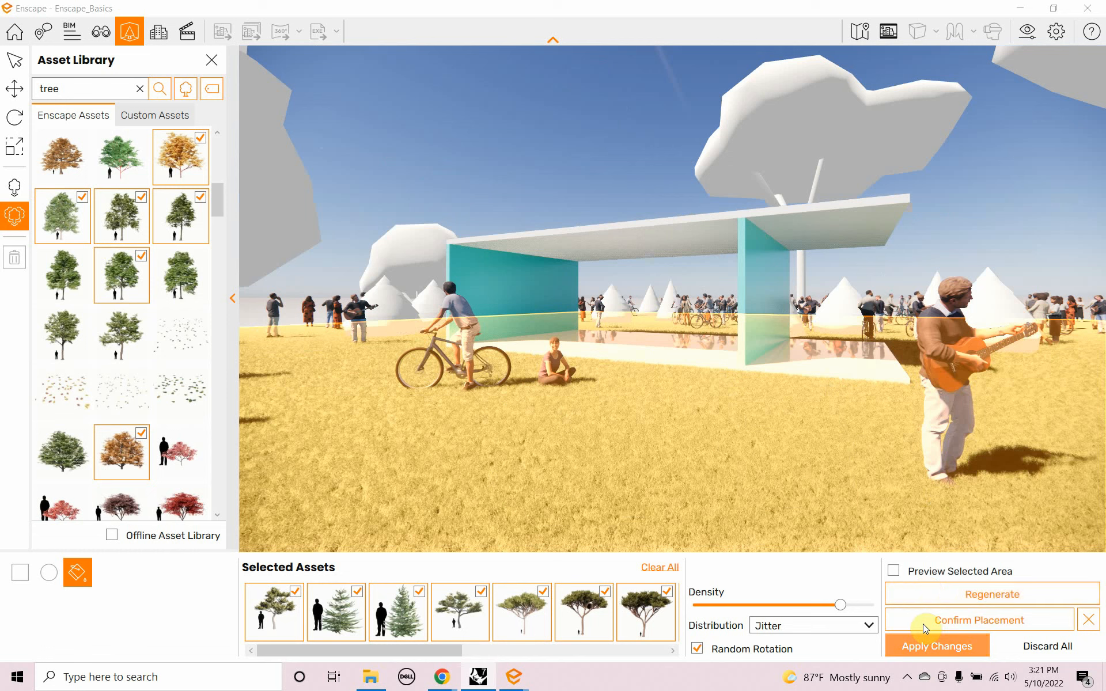
left_click(931, 648)
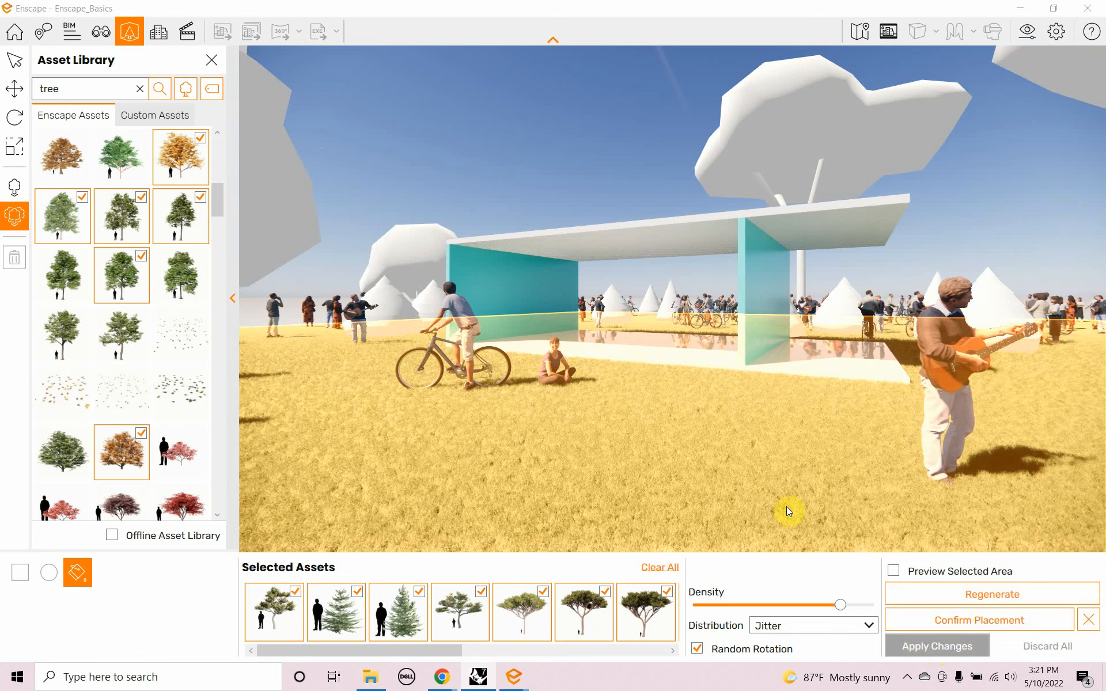
Confirm the generated tree placement and apply it to the scene
left_click(957, 622)
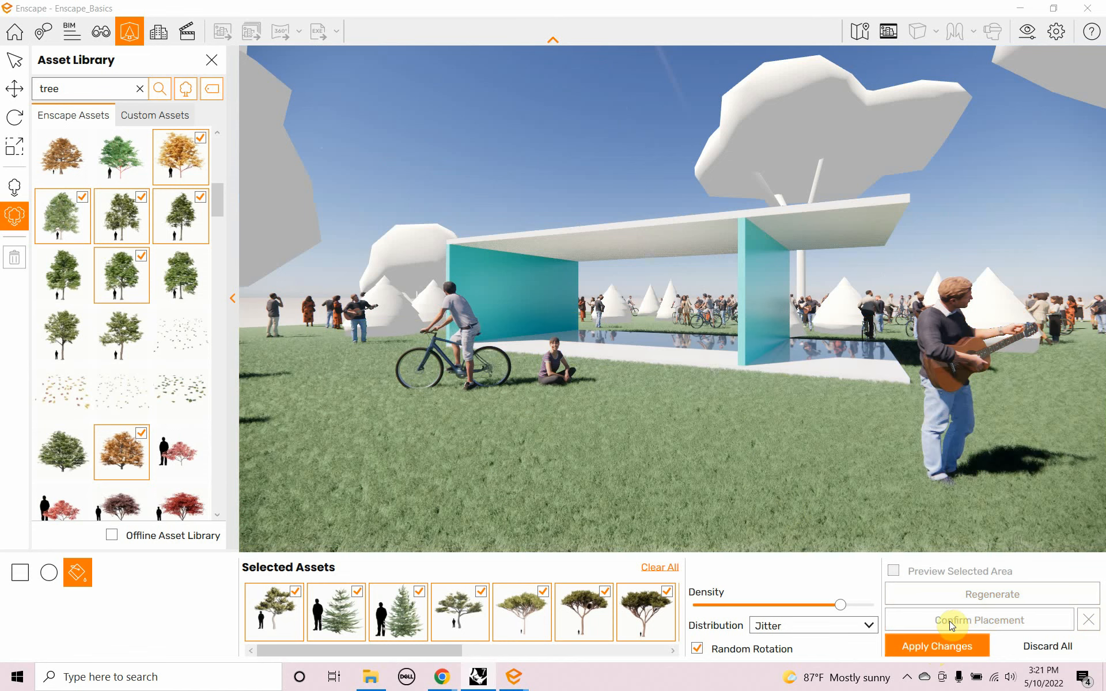
left_click(916, 648)
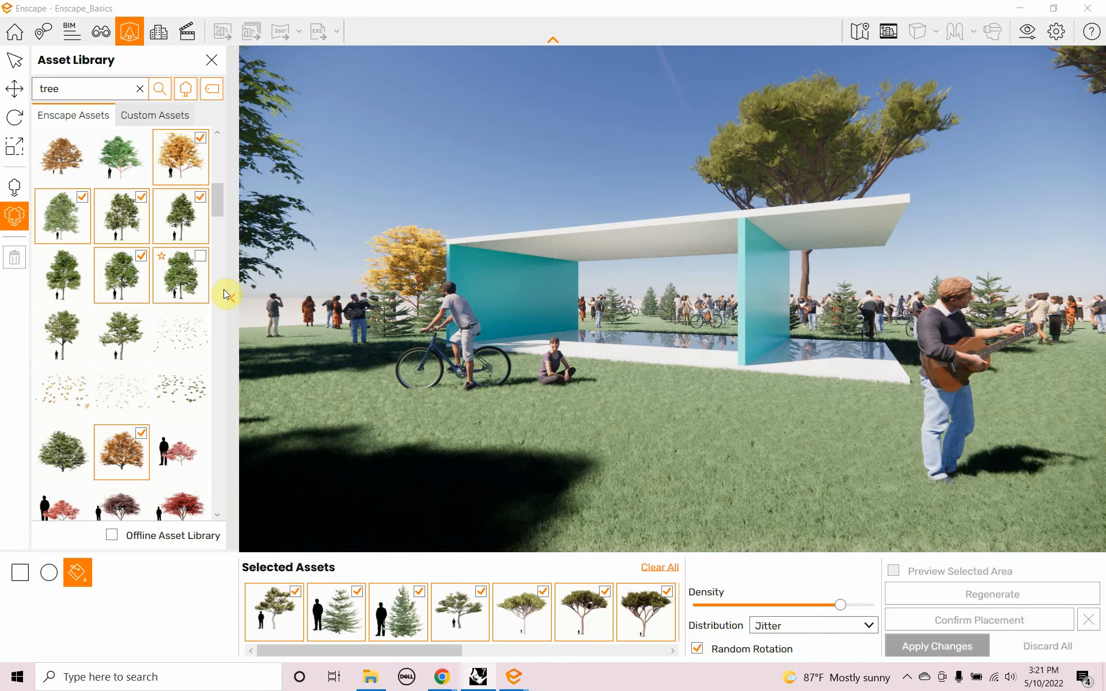
Place a single dark green broadleaf tree just behind the standing guitarist in the foreground and apply the change
left_click(15, 186)
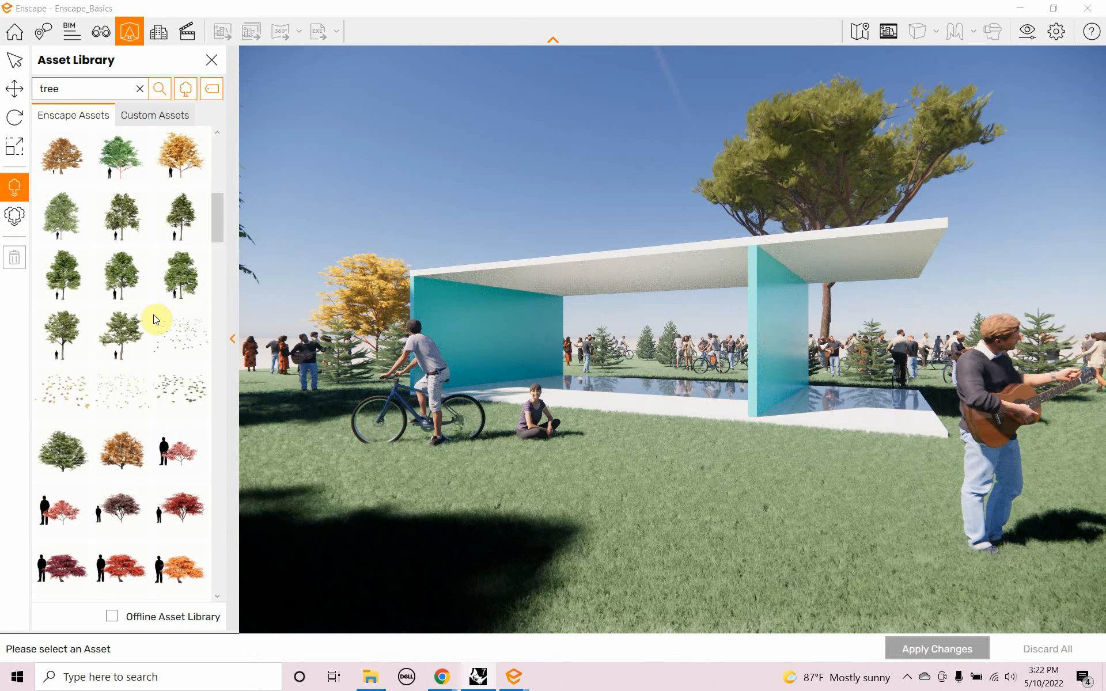
left_click(121, 333)
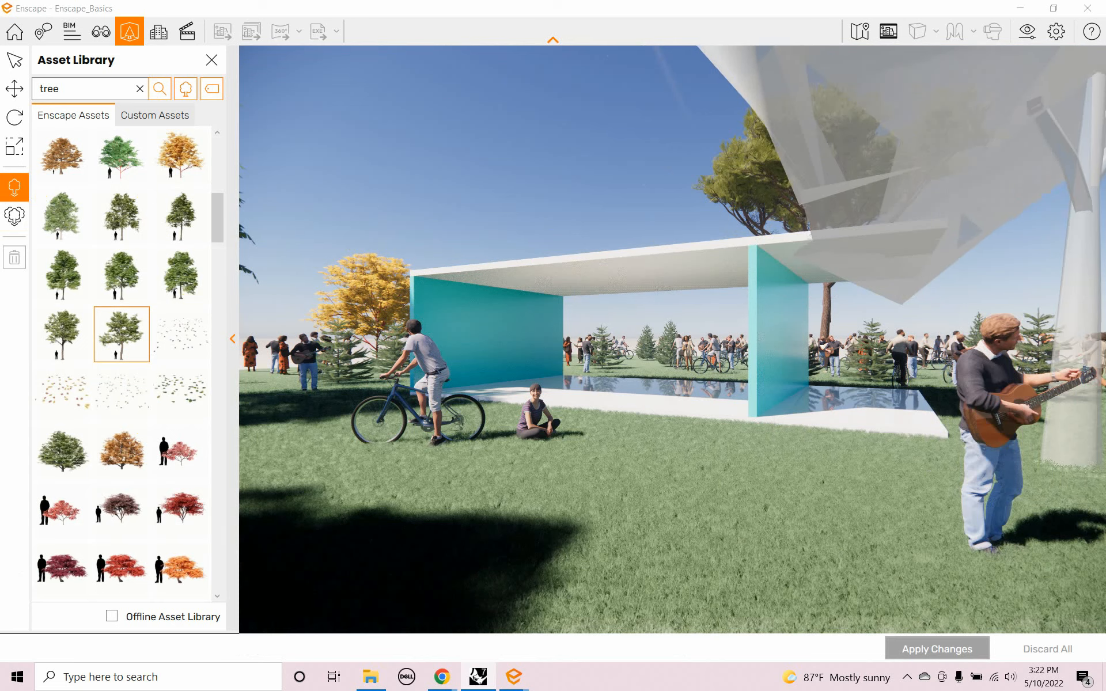
left_click(1066, 466)
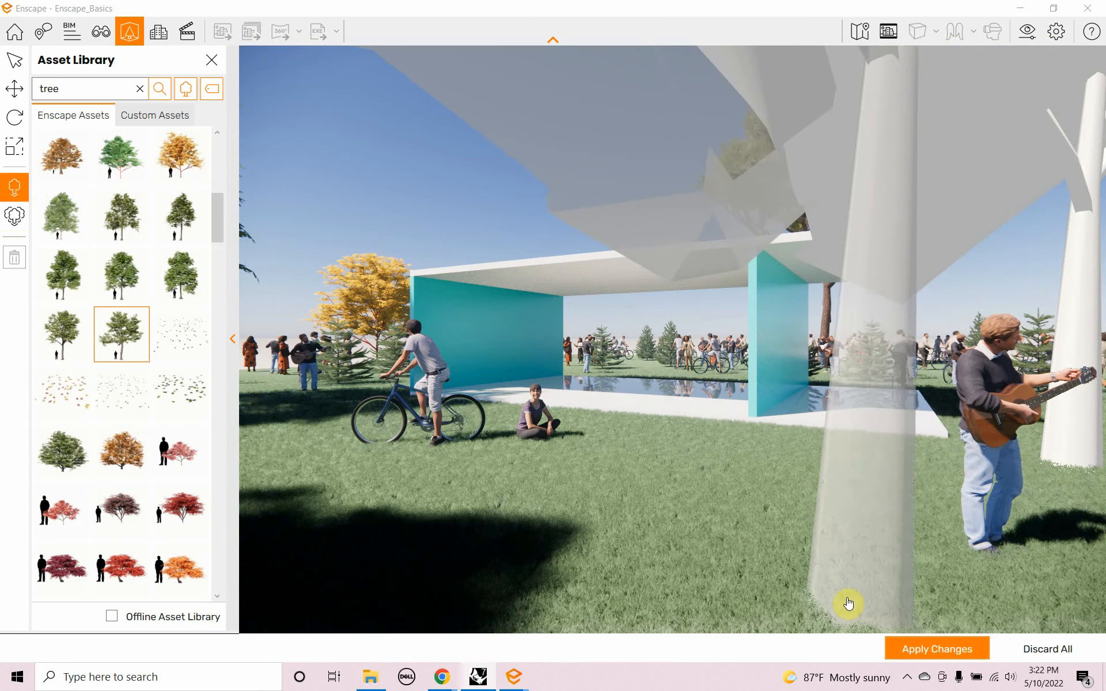
left_click(900, 652)
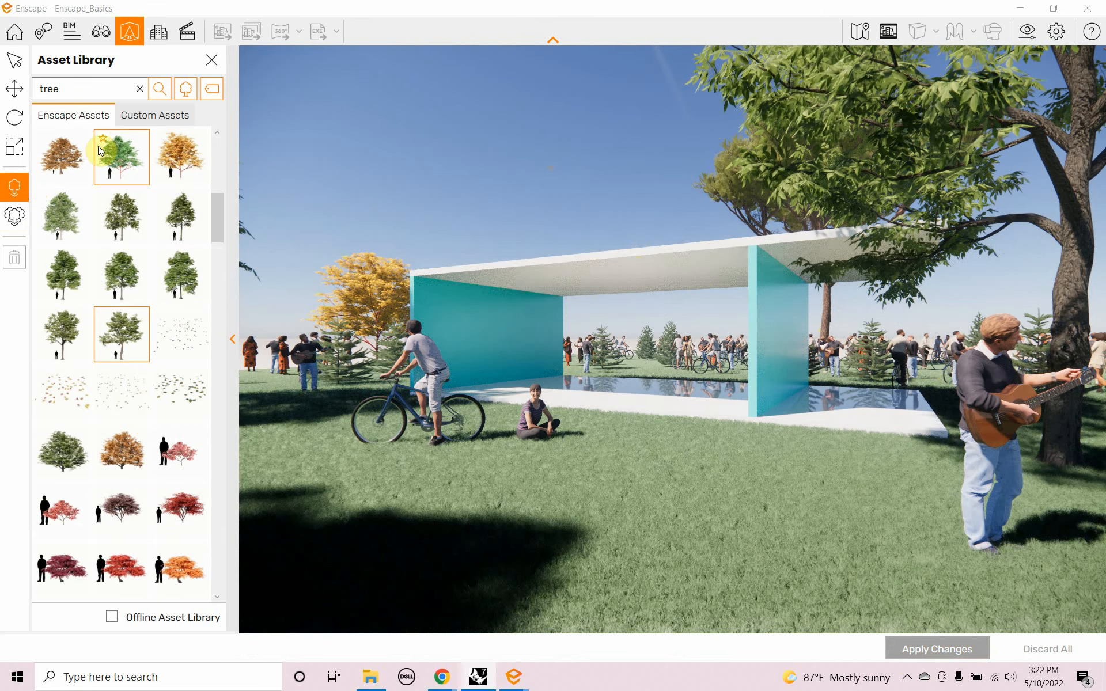
Move the newly placed broadleaf tree away from the guitarist along the Z axis to about -15.788
left_click(14, 88)
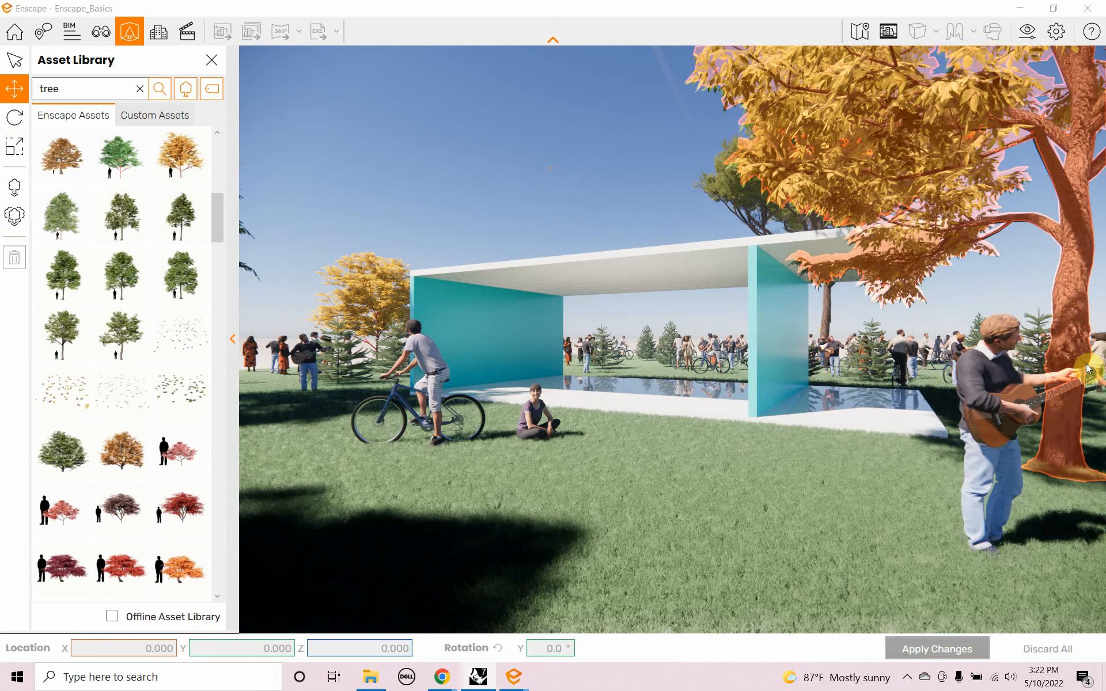
left_click(1075, 433)
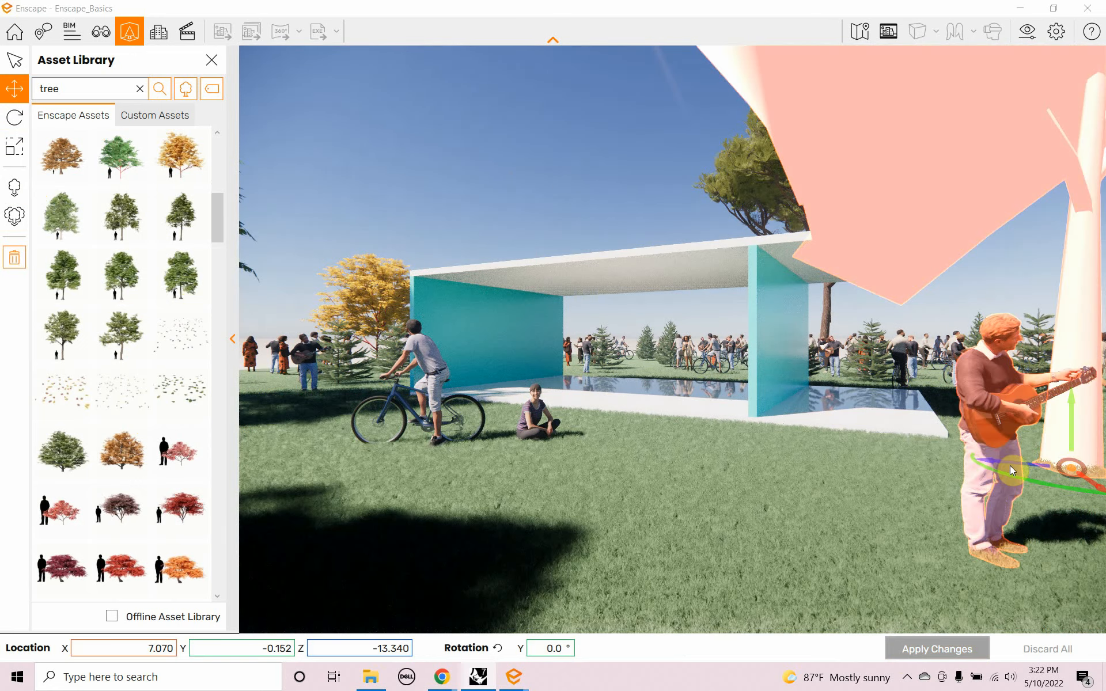
left_click_drag(988, 455, 1008, 471)
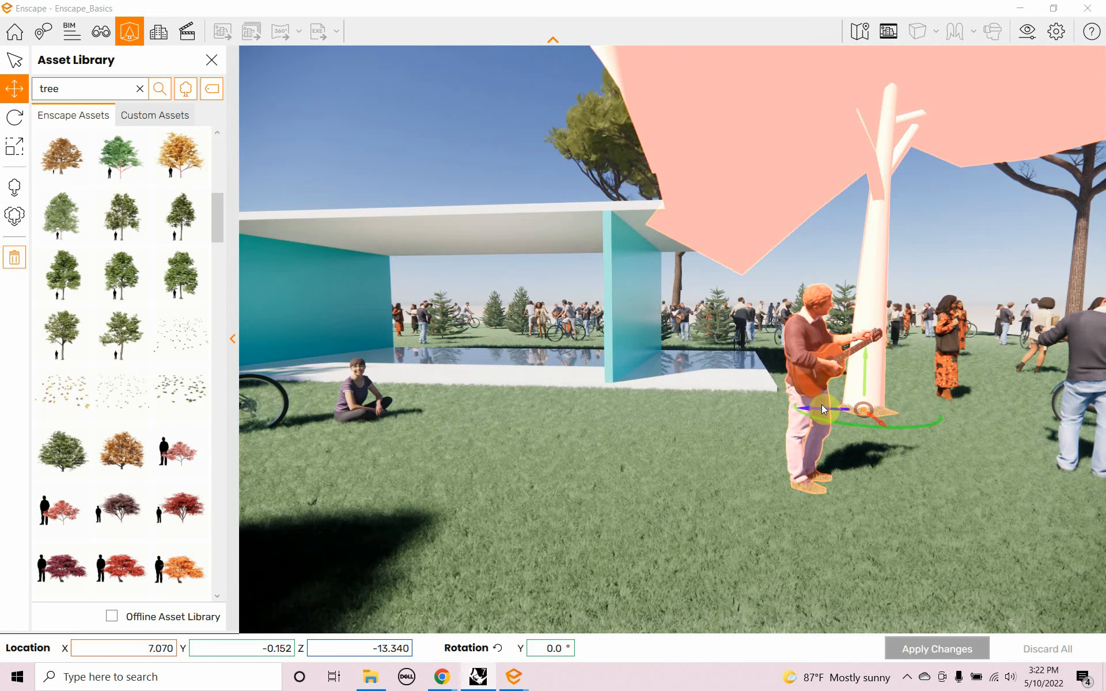
left_click_drag(820, 411, 922, 438)
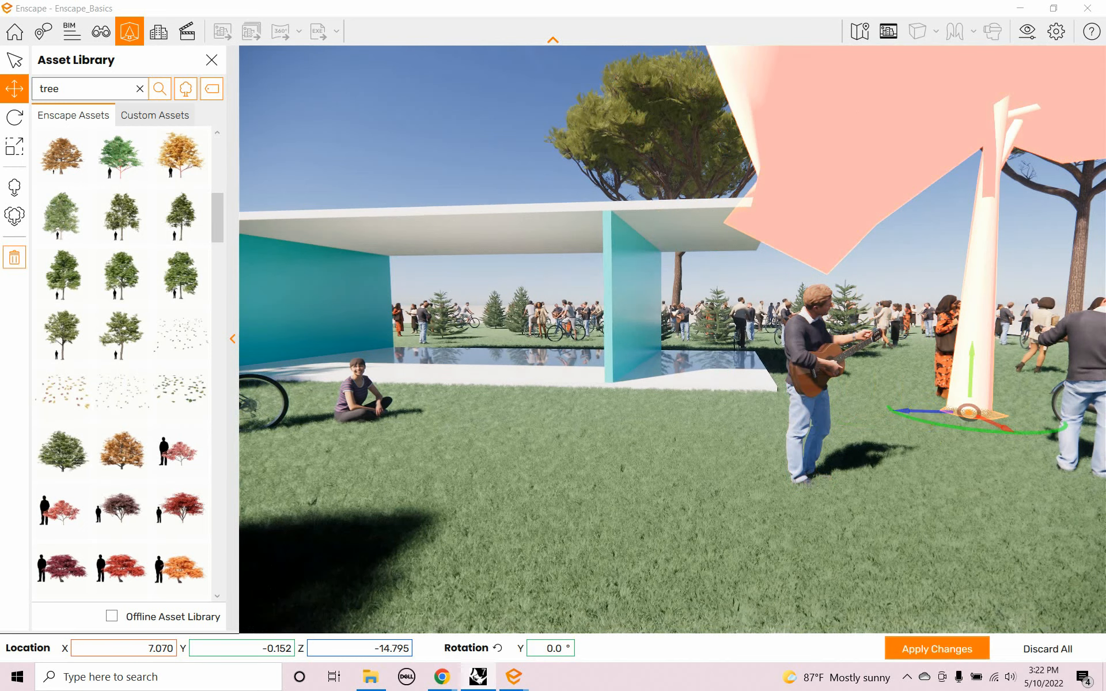
right_click_drag(908, 413, 887, 404)
left_click_drag(828, 392, 890, 393)
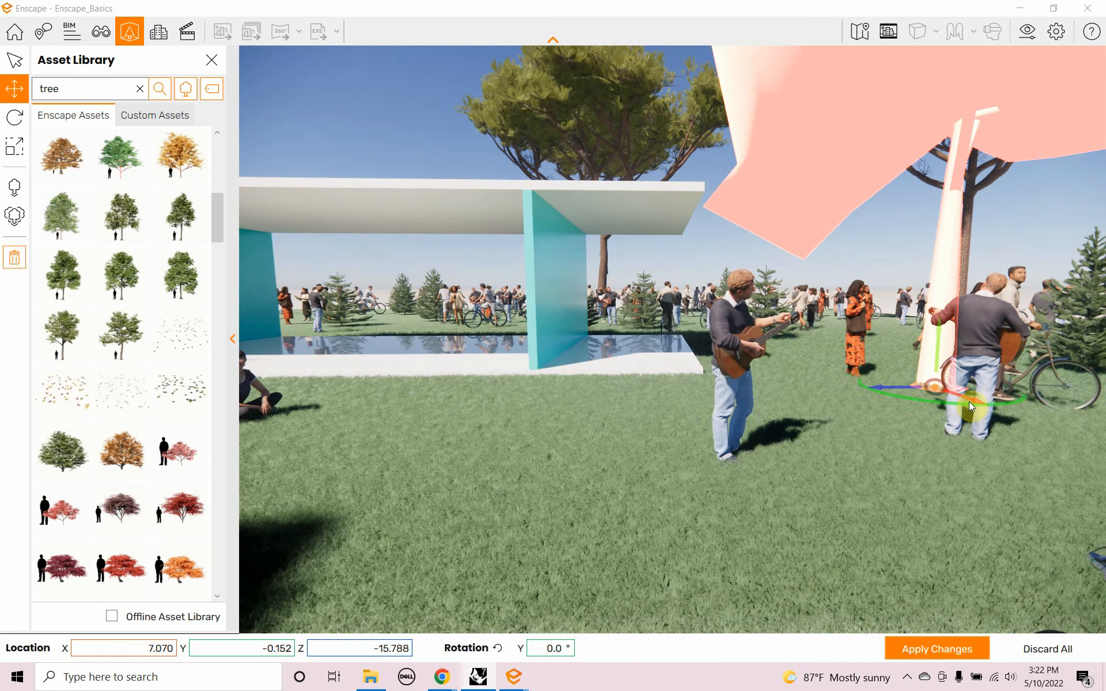
Move the same tree along the X axis to about 4.869, beside the woman in orange, and apply the change
mouse_move(969, 397)
right_mouse_down()
mouse_move(1011, 423)
mouse_move(958, 400)
right_mouse_up()
left_click(953, 403)
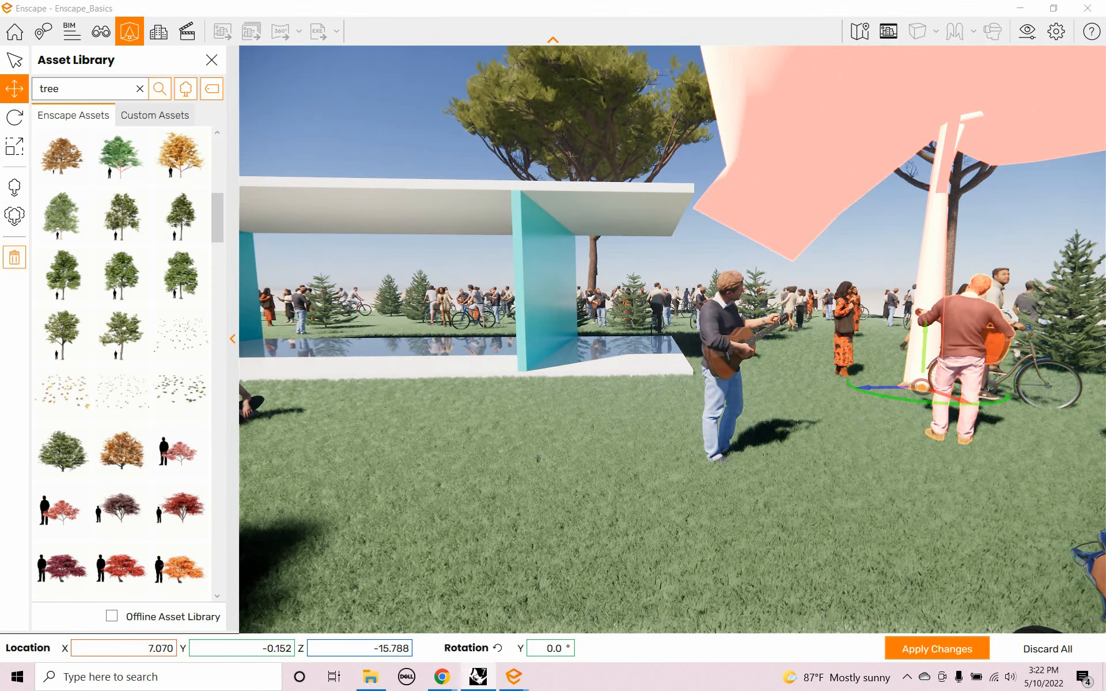
mouse_move(948, 397)
right_mouse_down()
mouse_move(992, 420)
mouse_move(947, 398)
right_mouse_up()
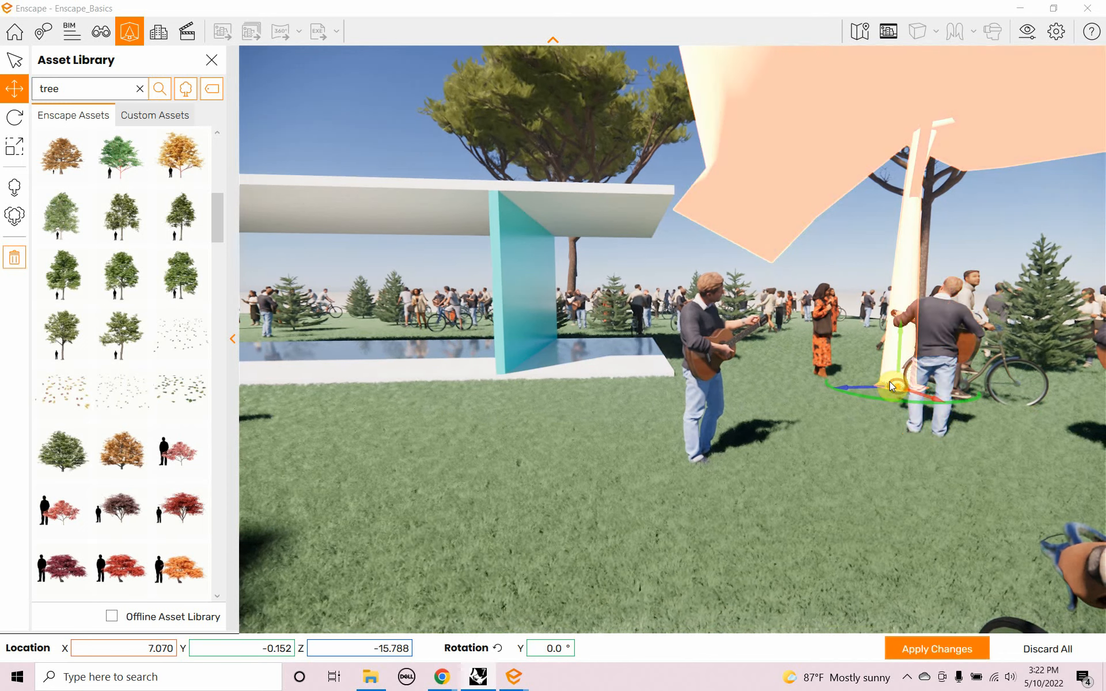
left_click_drag(913, 391, 857, 373)
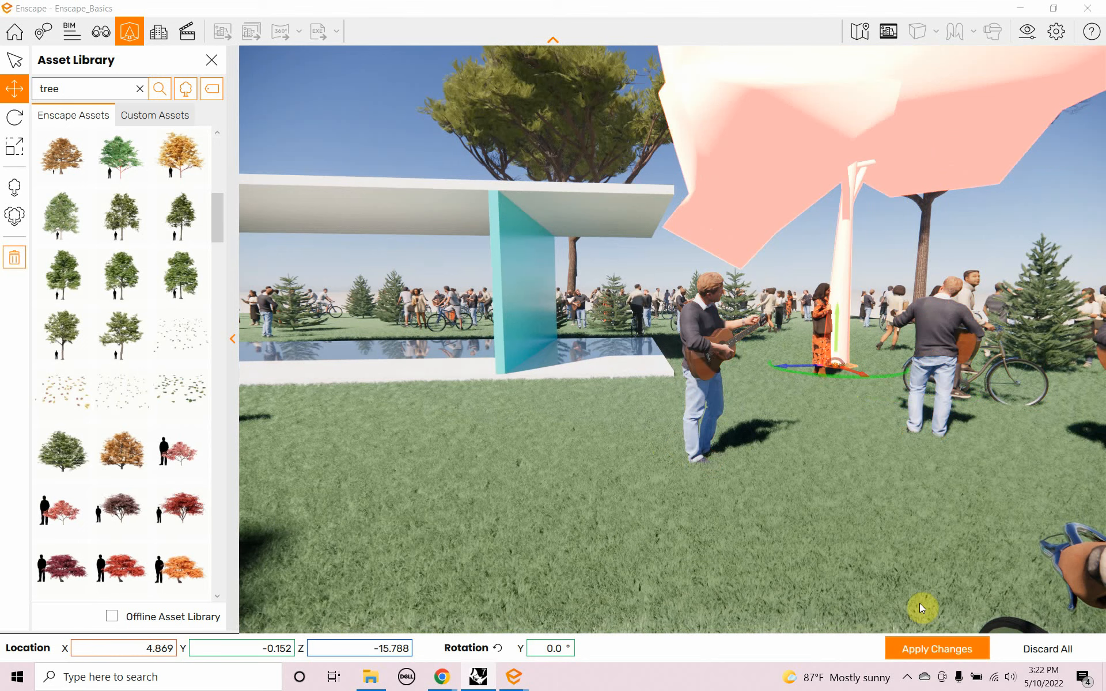
left_click(925, 643)
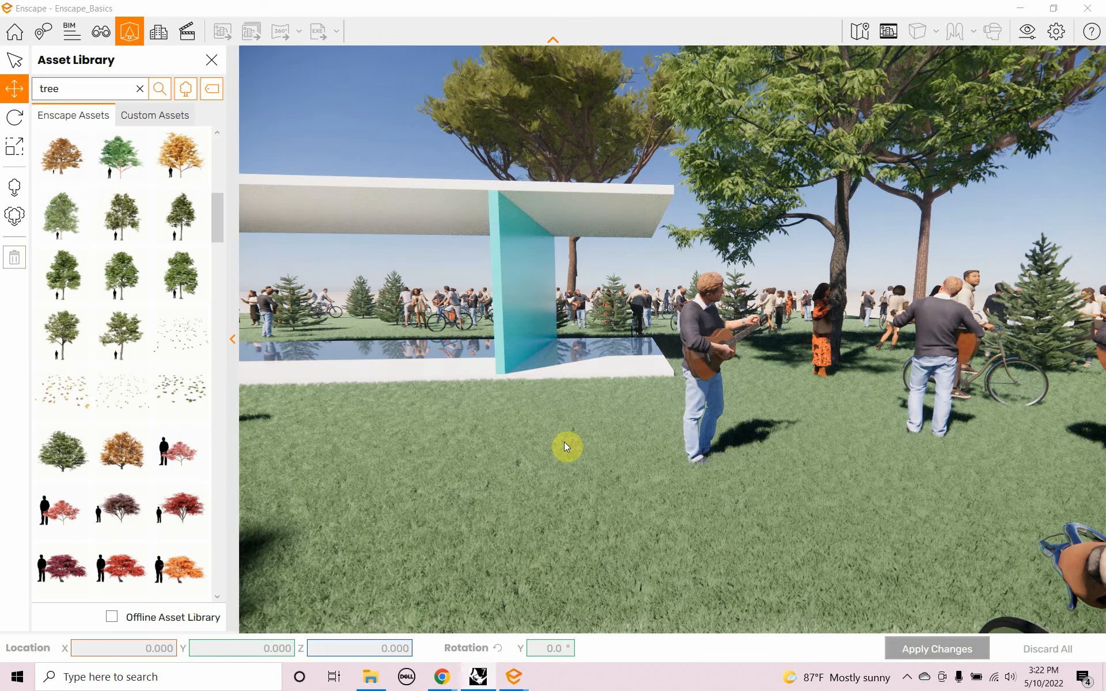
Frame the front of the building and close the asset library
left_click_drag(548, 438, 346, 322)
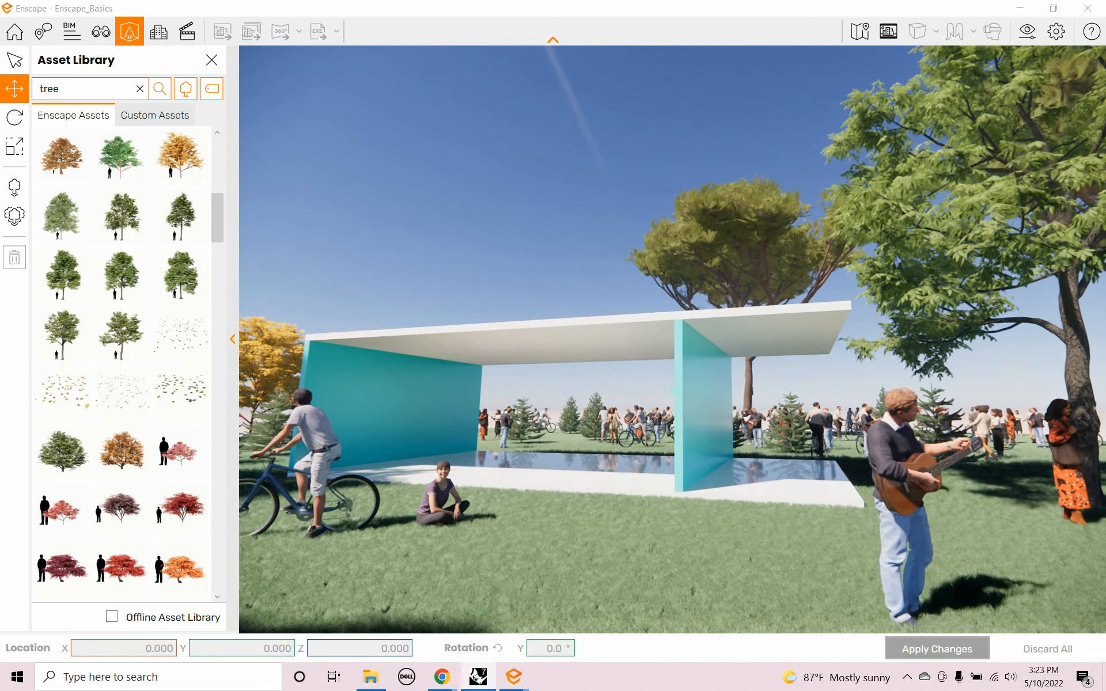
left_click_drag(662, 465, 622, 527)
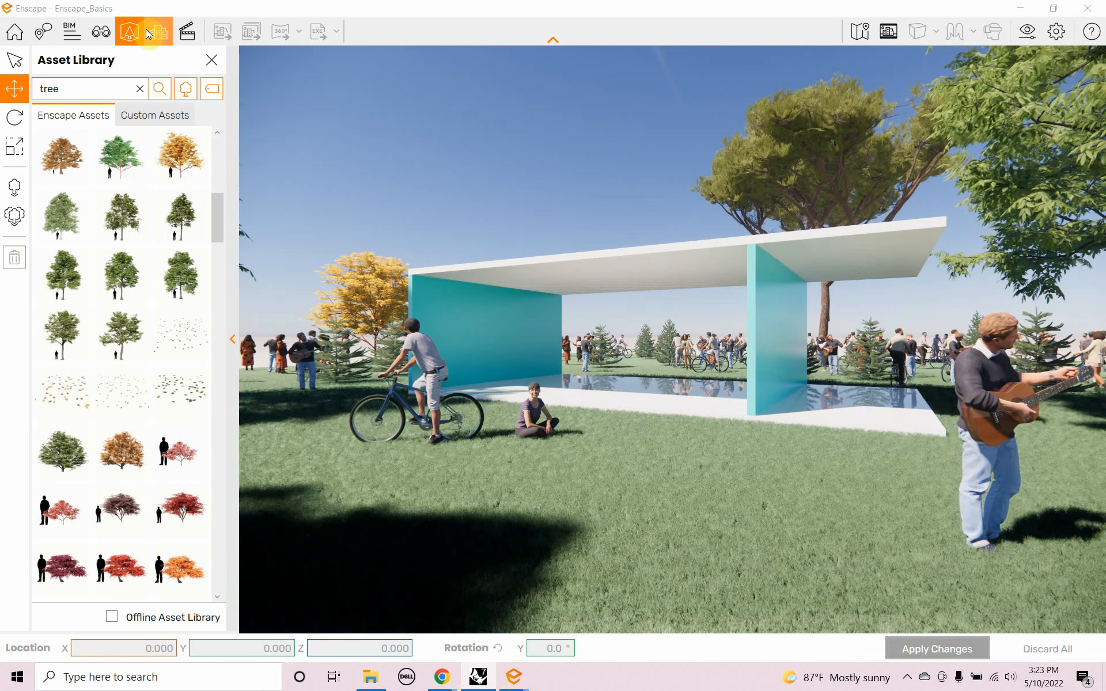
left_click(208, 61)
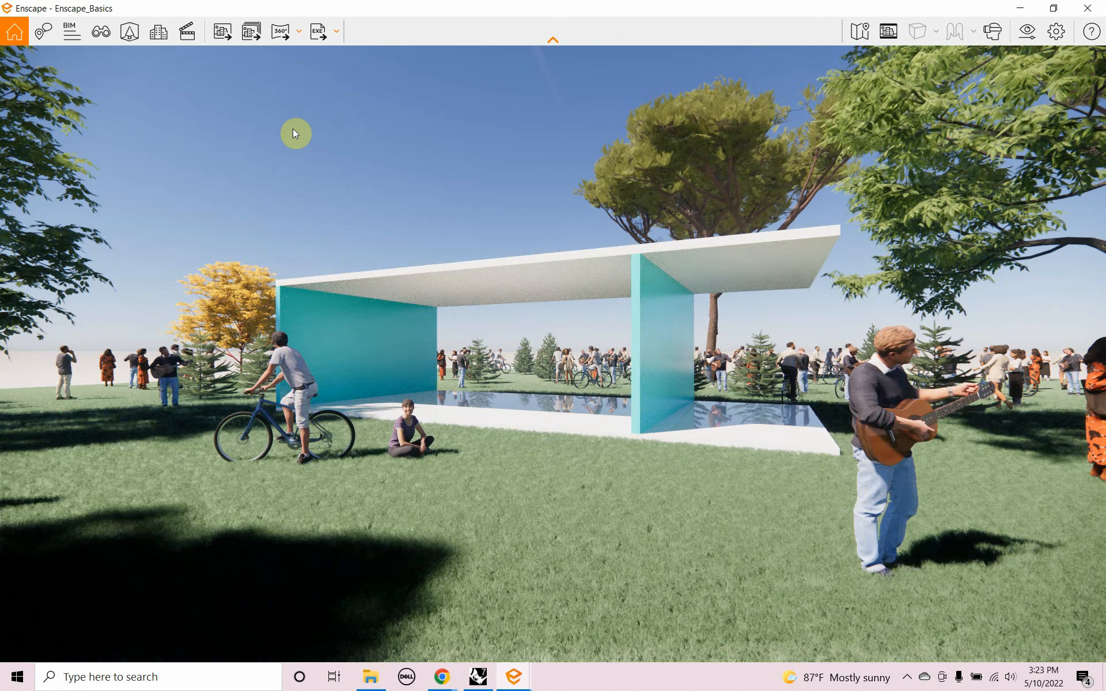
Open the output options of the visual settings
left_click(1029, 37)
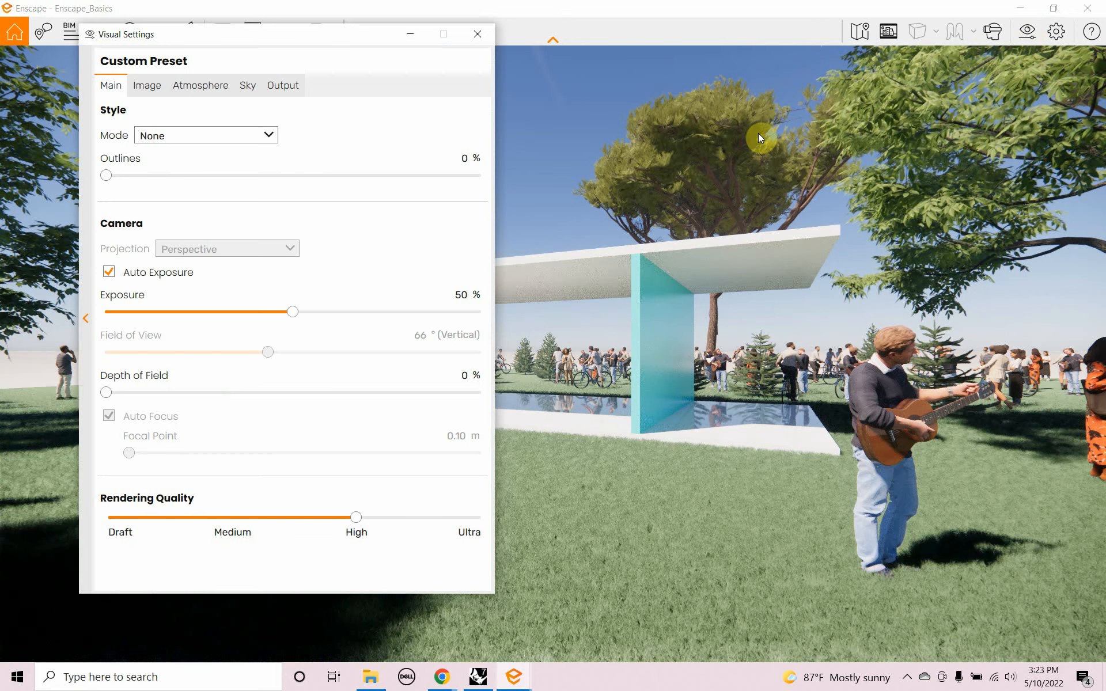
left_click(145, 86)
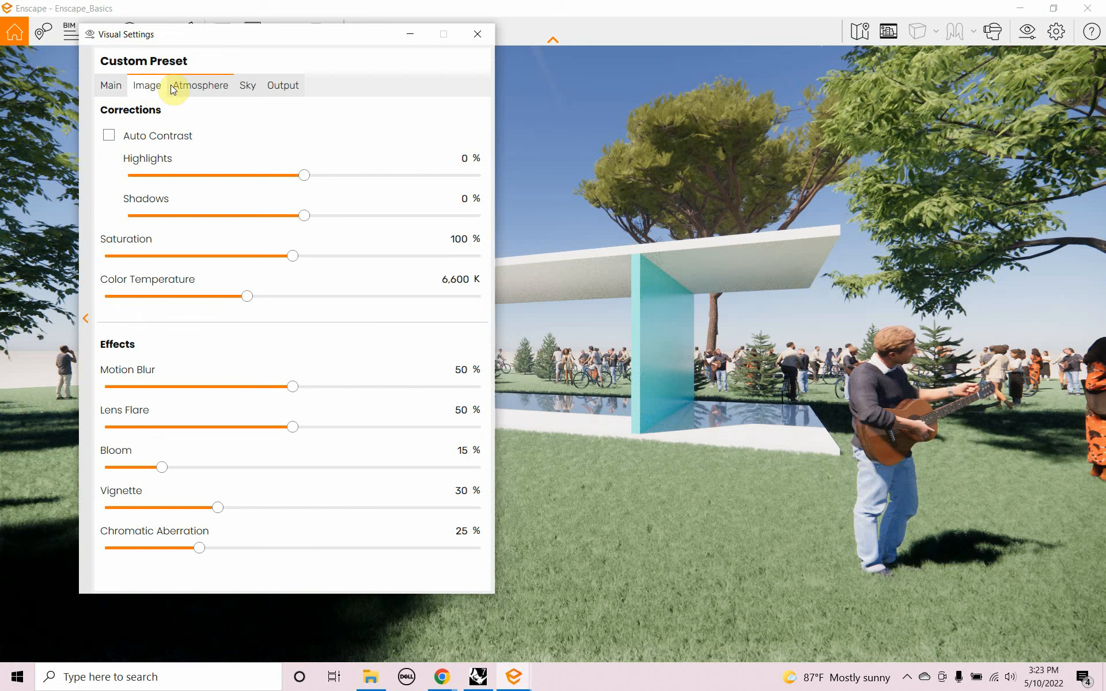
left_click(291, 89)
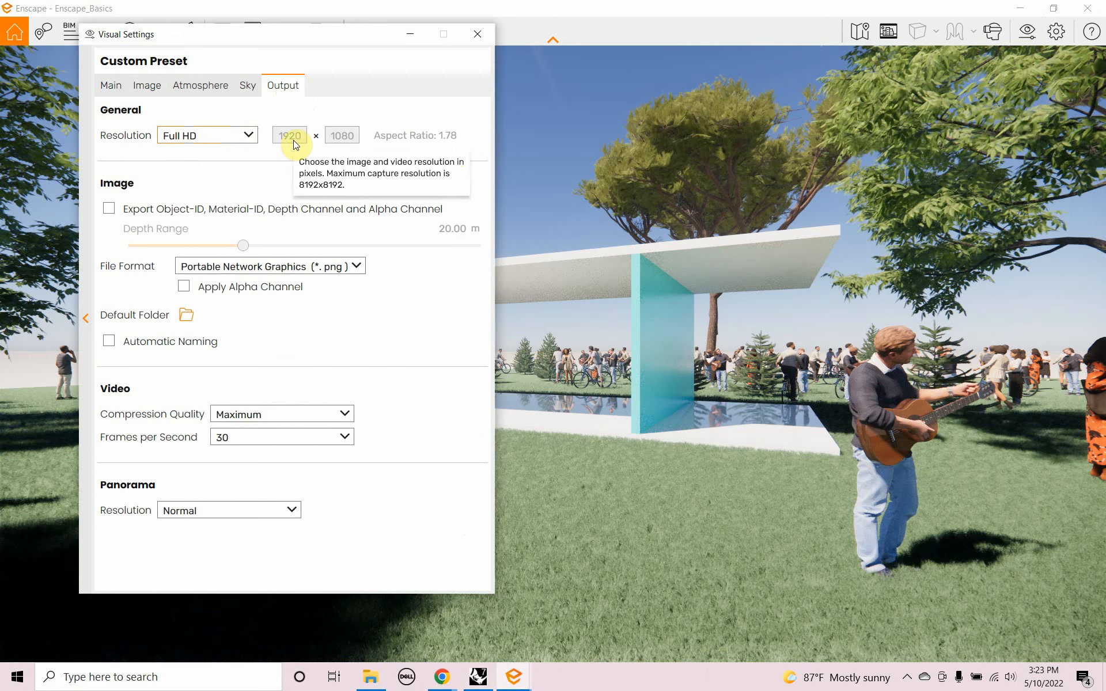
Try the Custom and Ultra HD output resolutions and return to Full HD
left_click(249, 135)
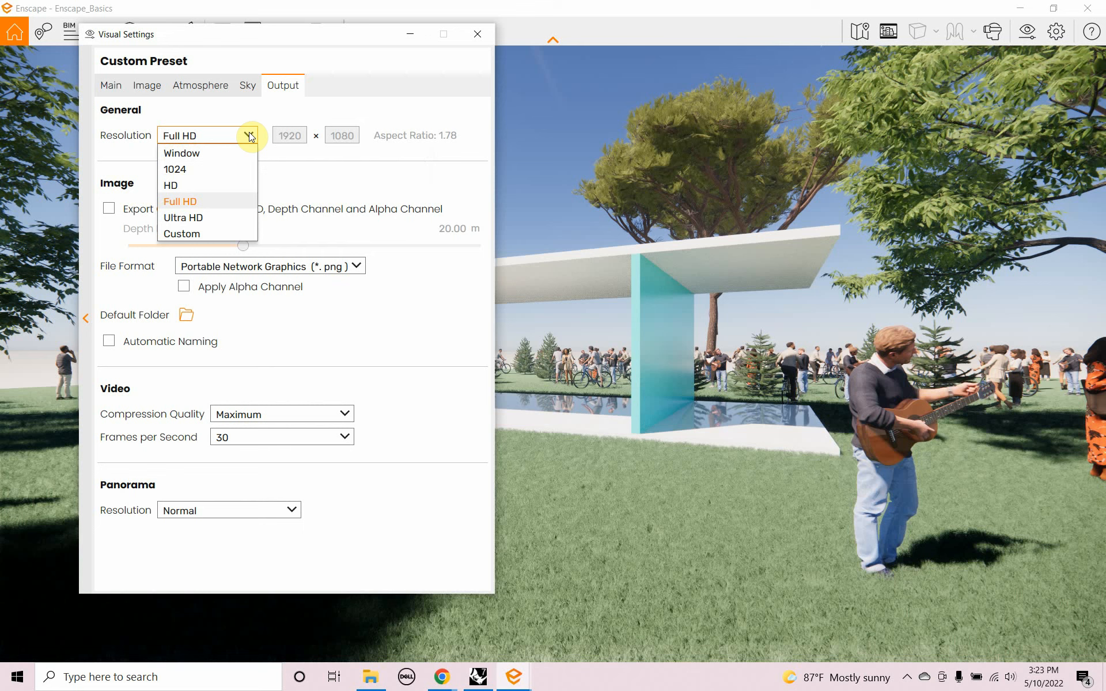
left_click(247, 233)
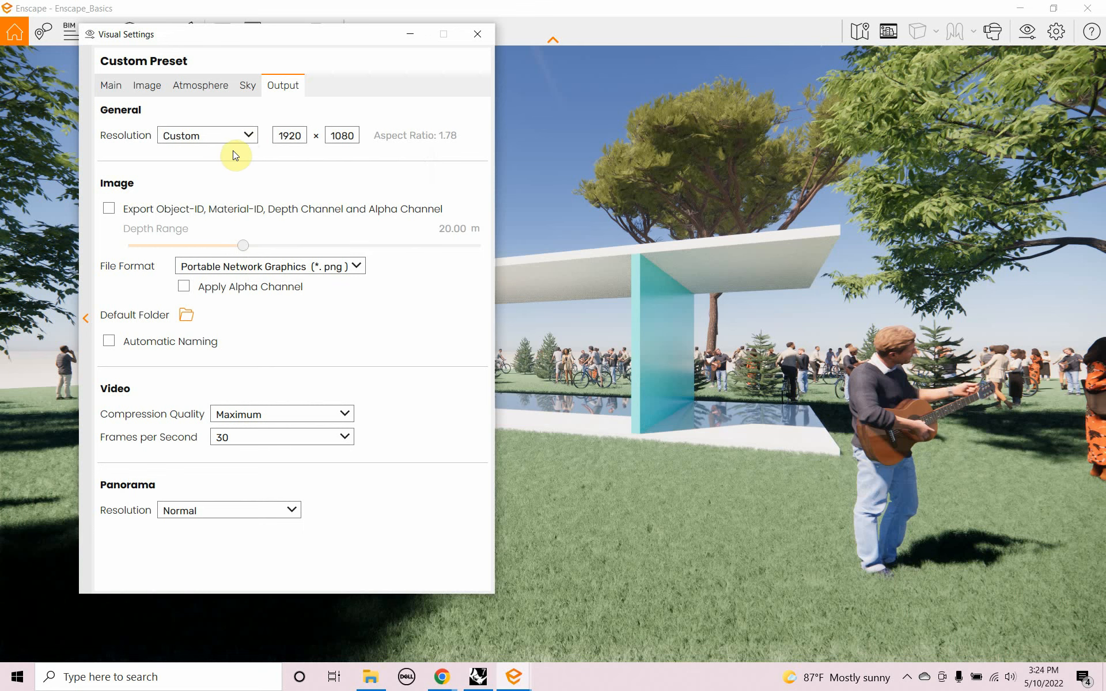
left_click(257, 132)
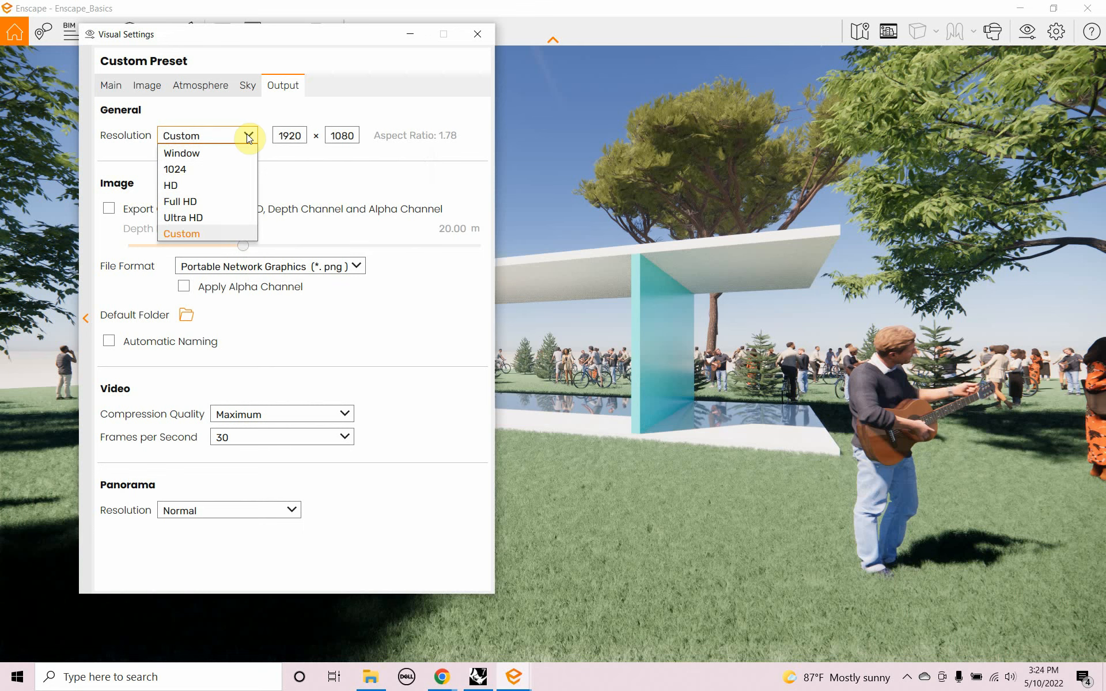
left_click(234, 213)
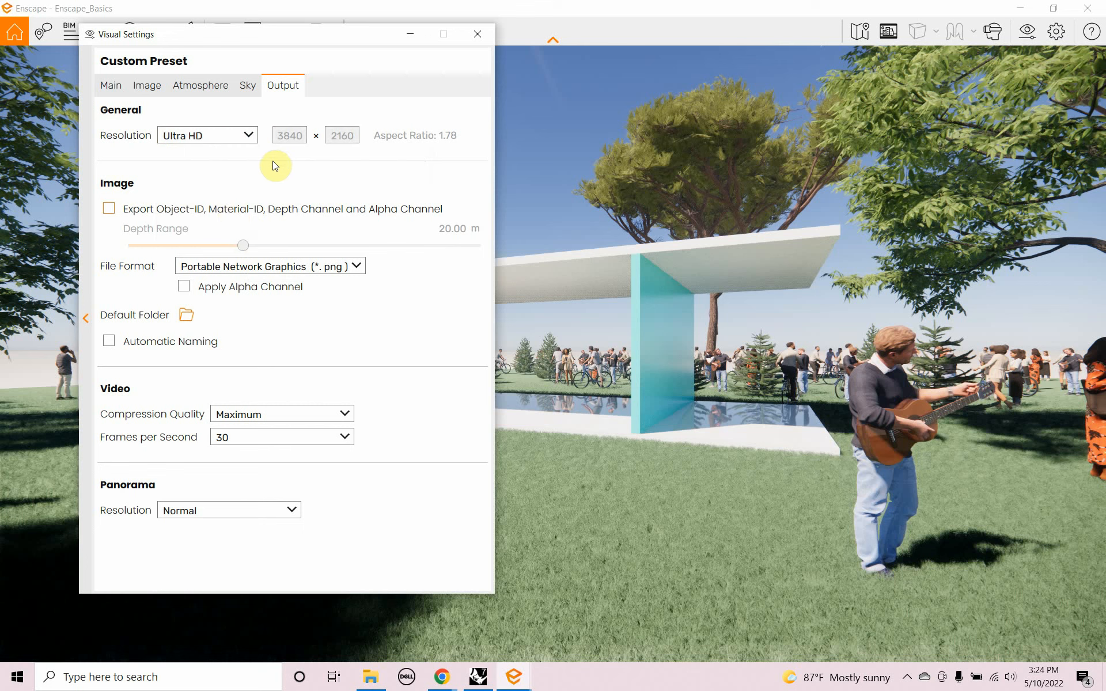
left_click(251, 137)
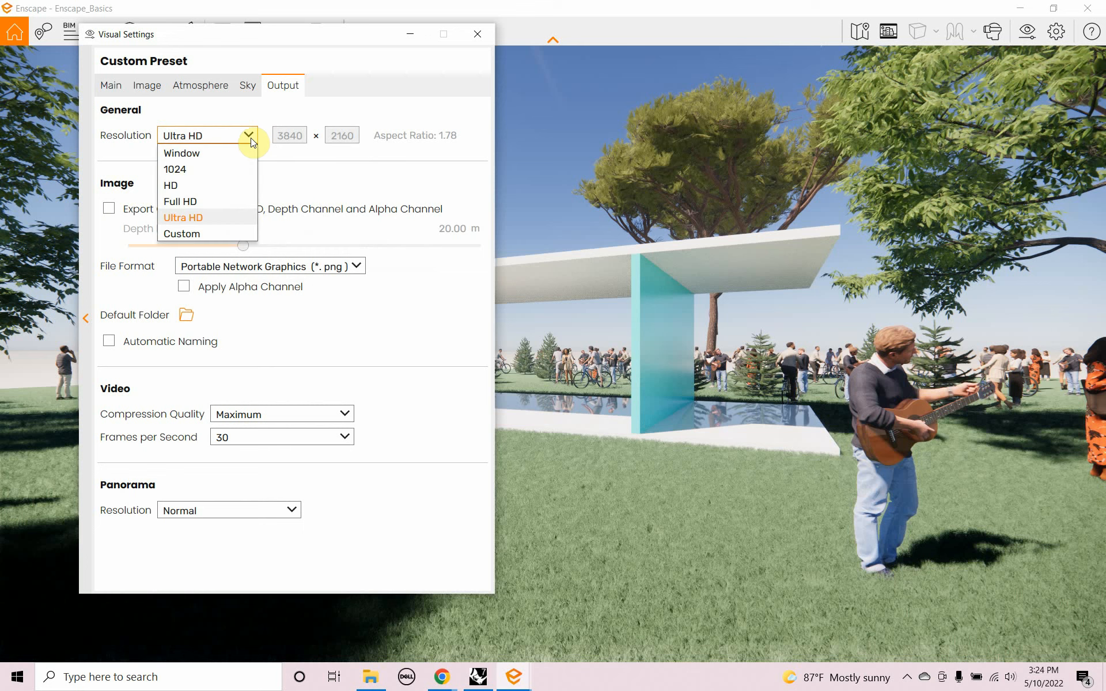
left_click(233, 200)
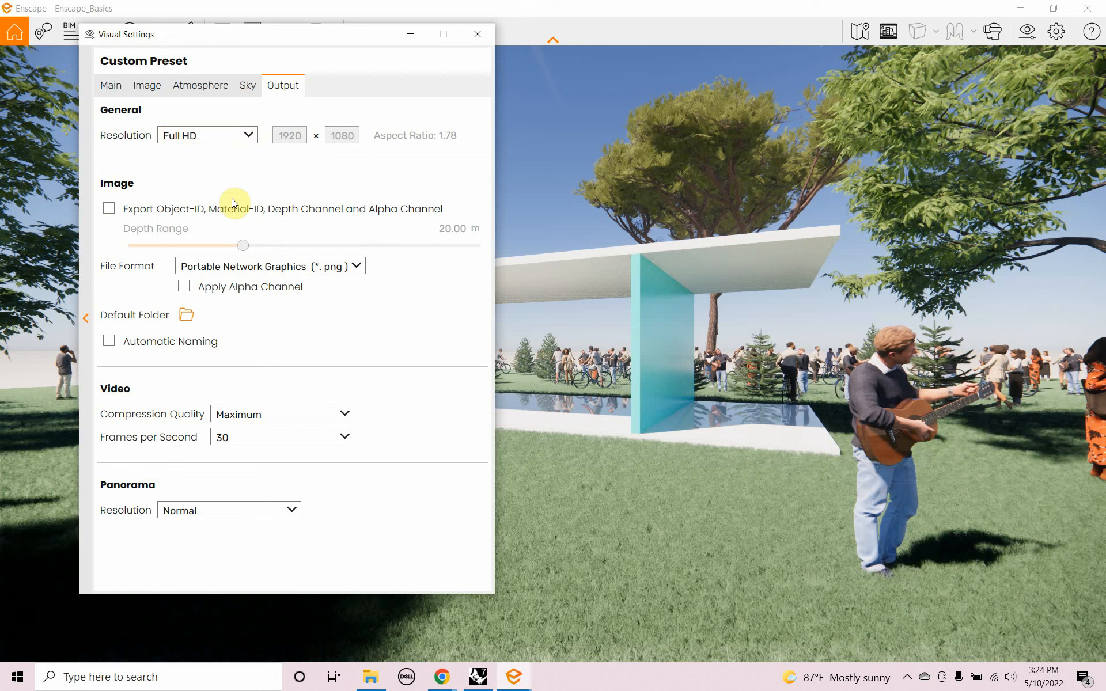
Set a custom output resolution of 2500 × 1500
left_click(251, 136)
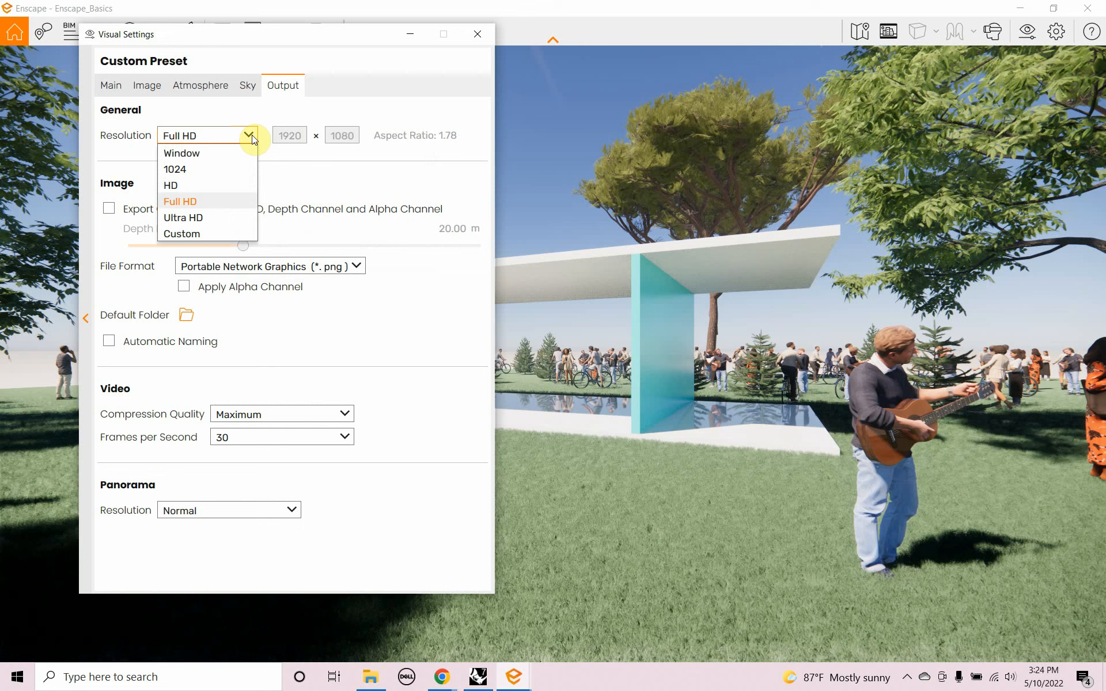
left_click(241, 232)
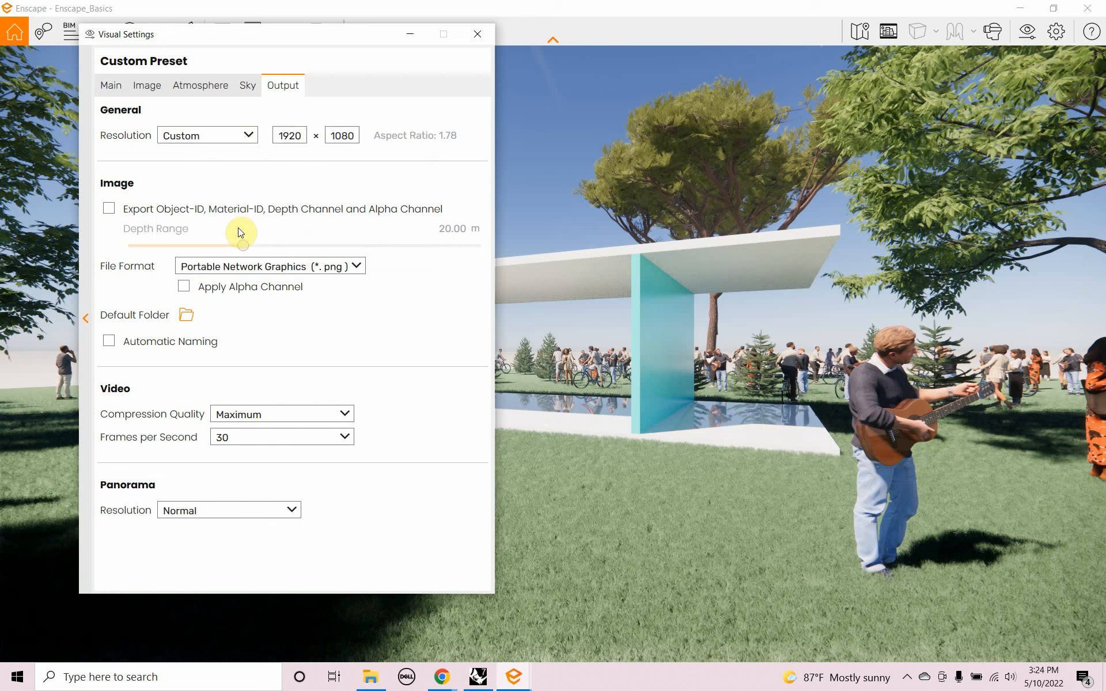
double_click(302, 137)
type("2500")
left_click(356, 137)
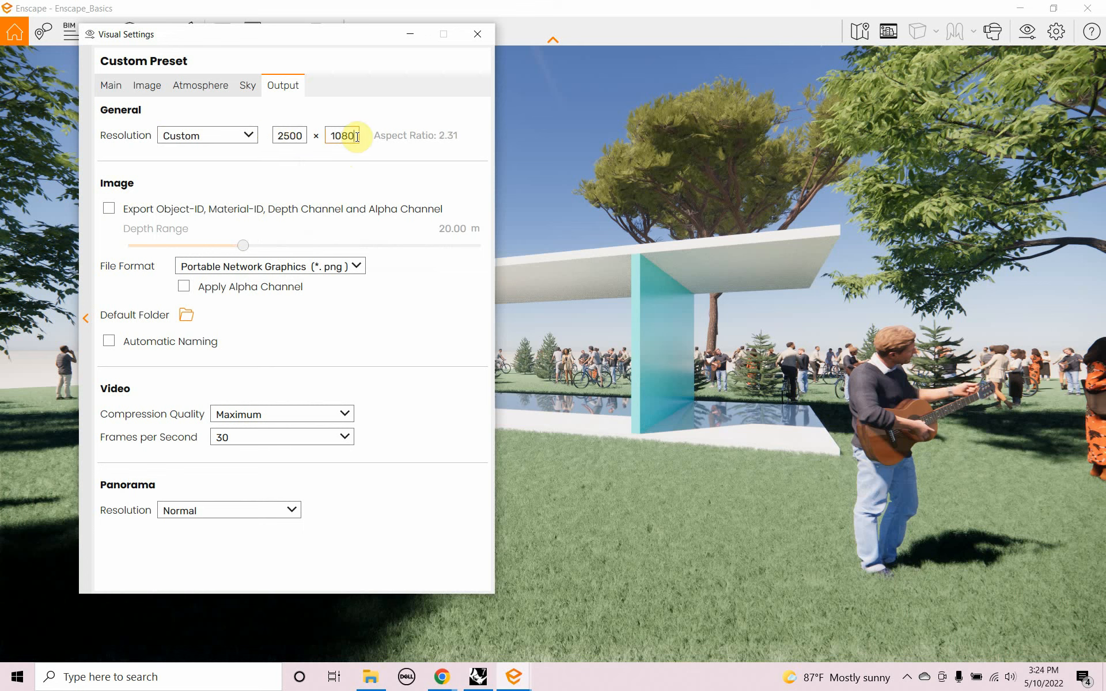
left_click_drag(356, 136, 322, 137)
type("1")
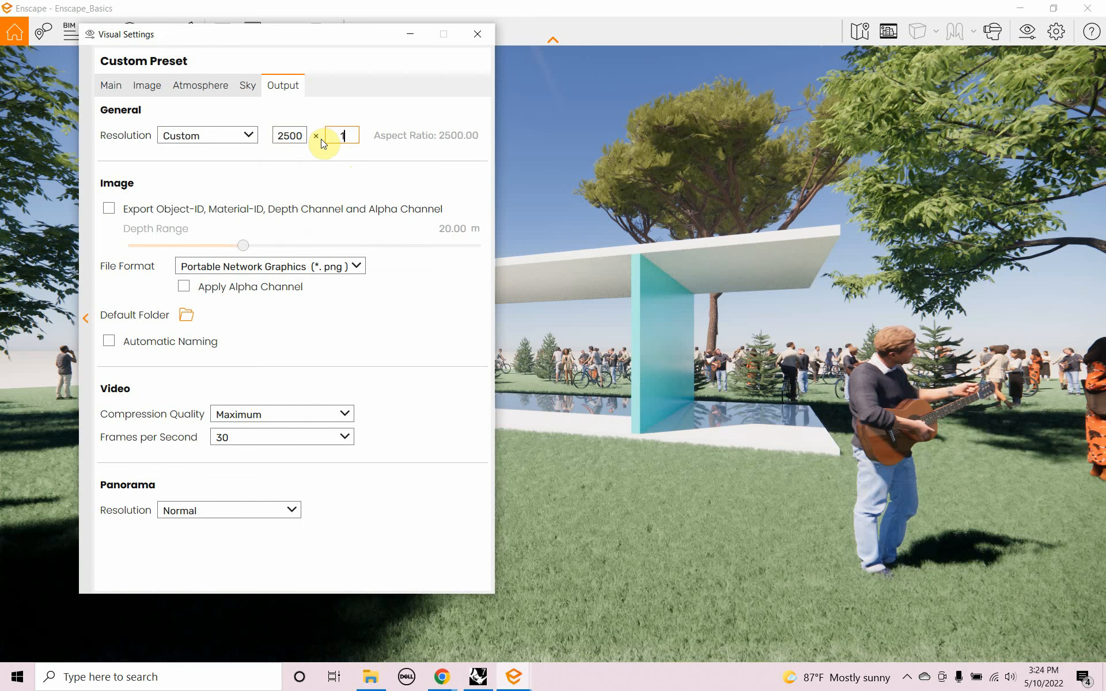
type("500")
Try applying the alpha channel, turn it off again, and enable export of the Object-ID, Material-ID, Depth Channel and Alpha Channel
left_click(110, 209)
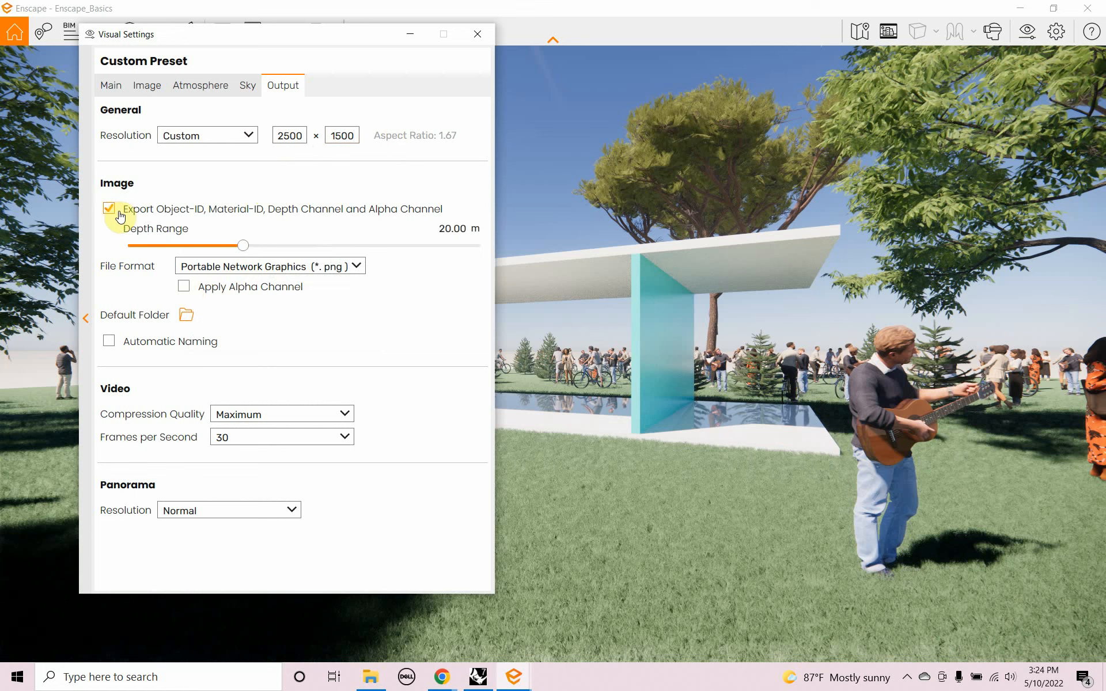
left_click(185, 288)
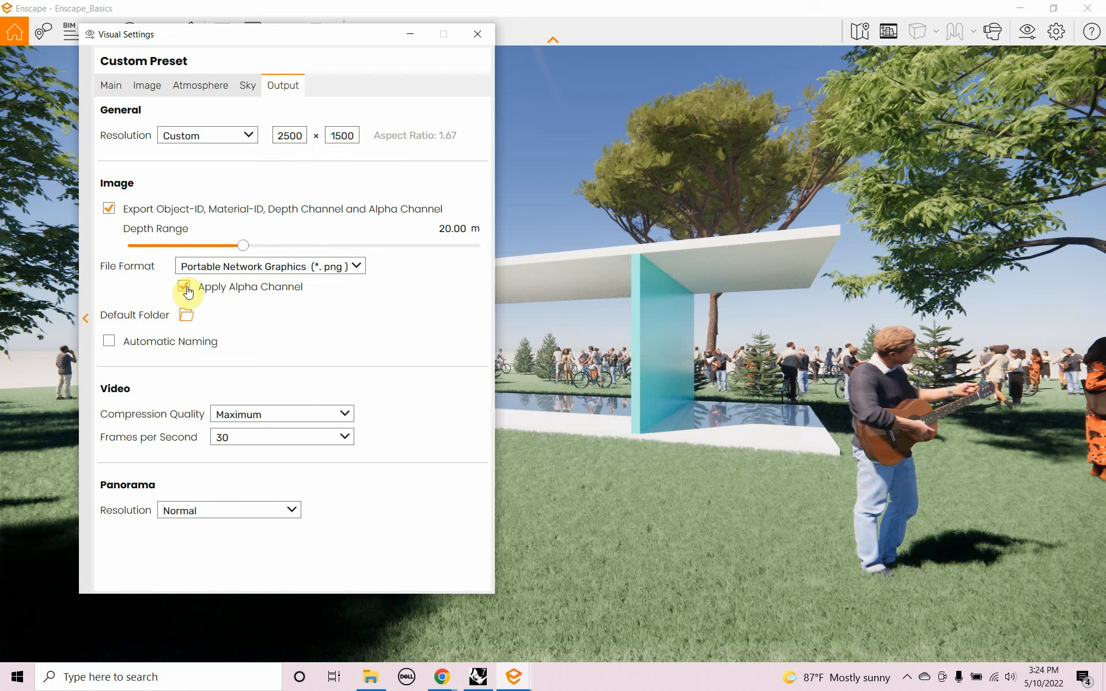
left_click(108, 209)
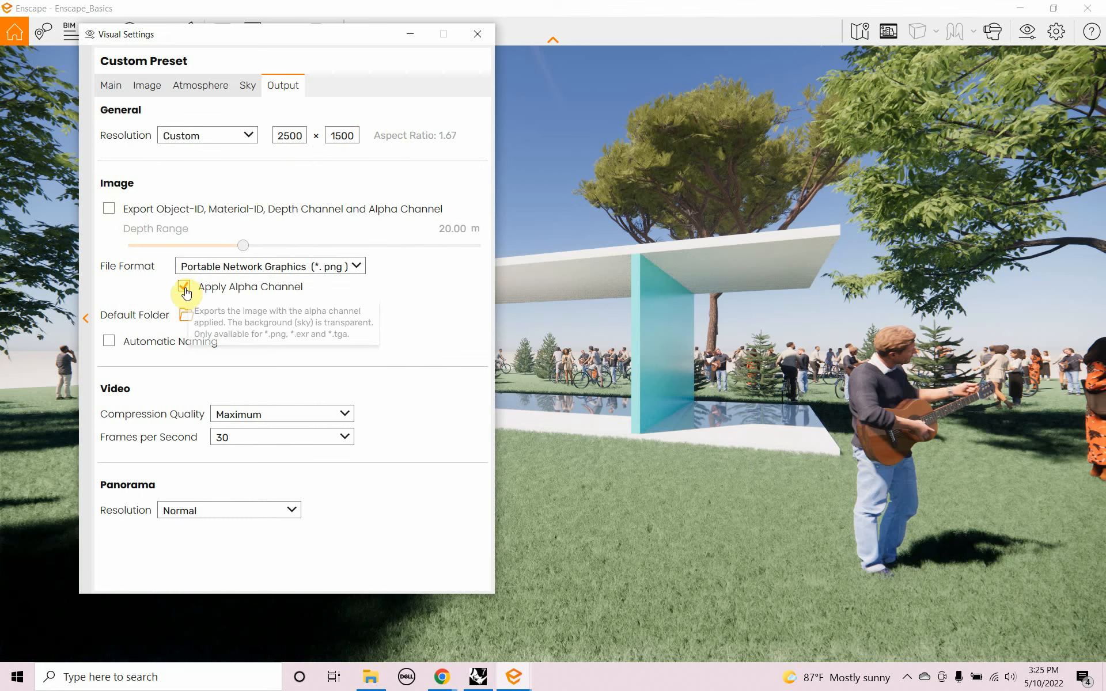
left_click(185, 288)
left_click(109, 209)
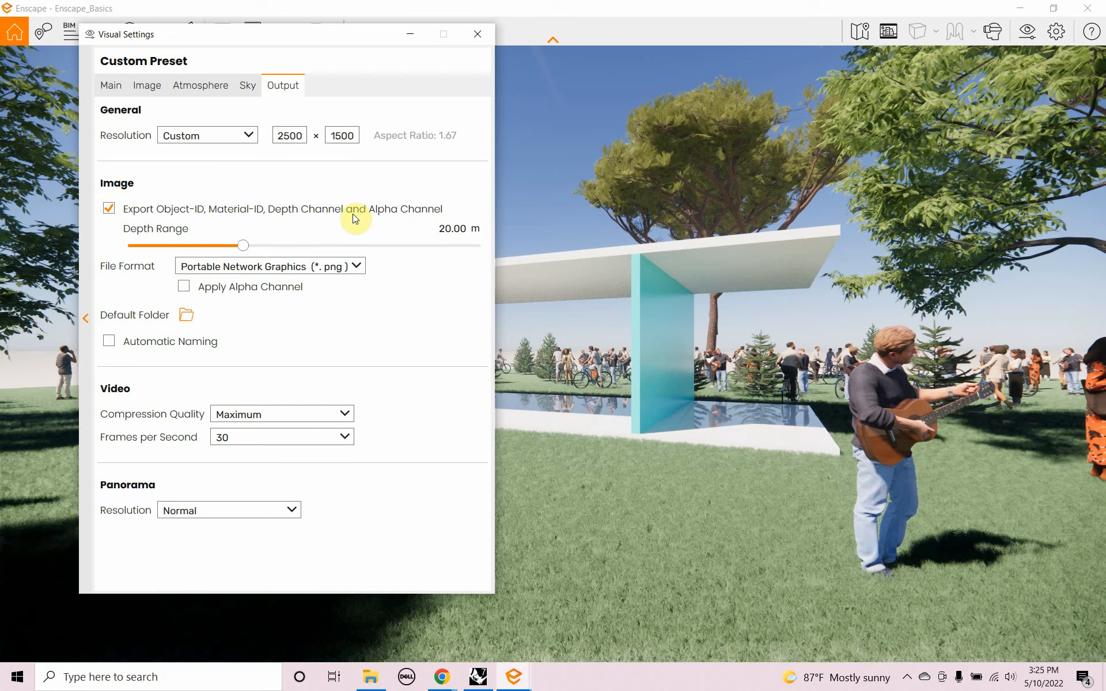
Close the visual settings and export a screenshot of the current view as a PNG into the Images folder with the suggested file name
left_click(476, 36)
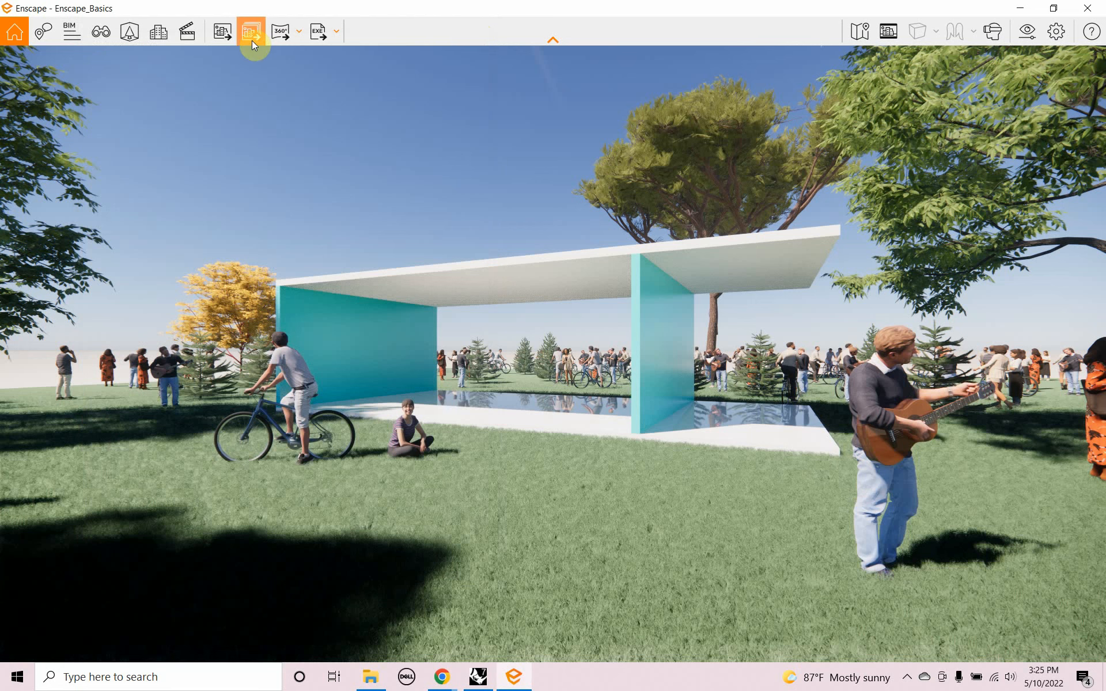
left_click(219, 30)
left_click(219, 33)
left_click(221, 32)
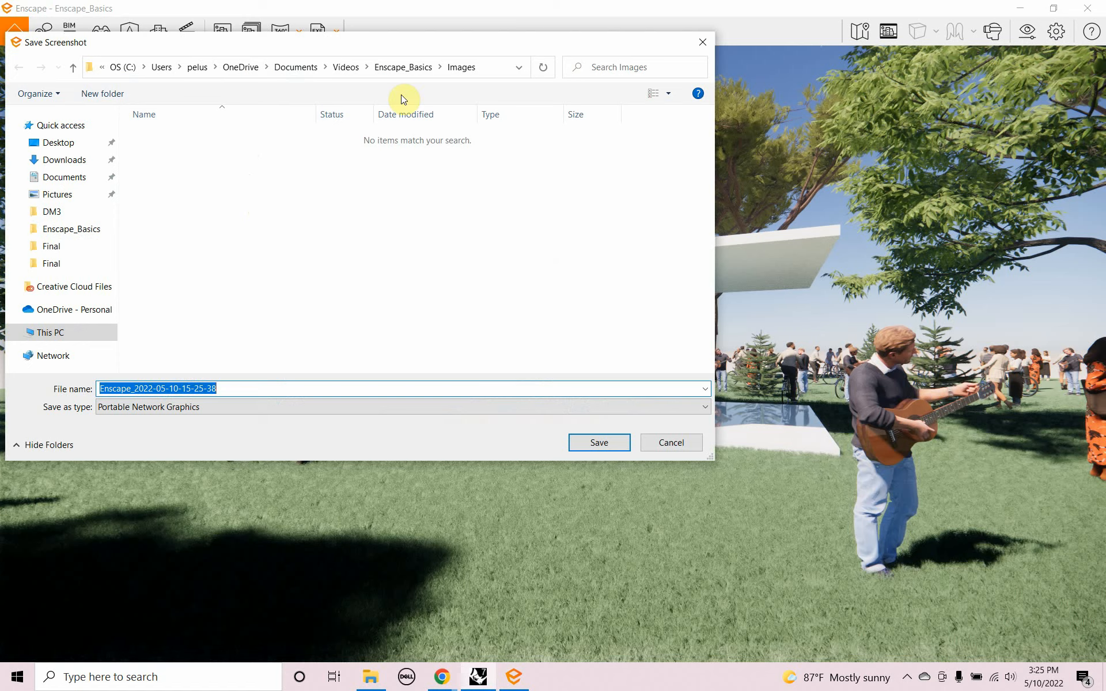
left_click(600, 447)
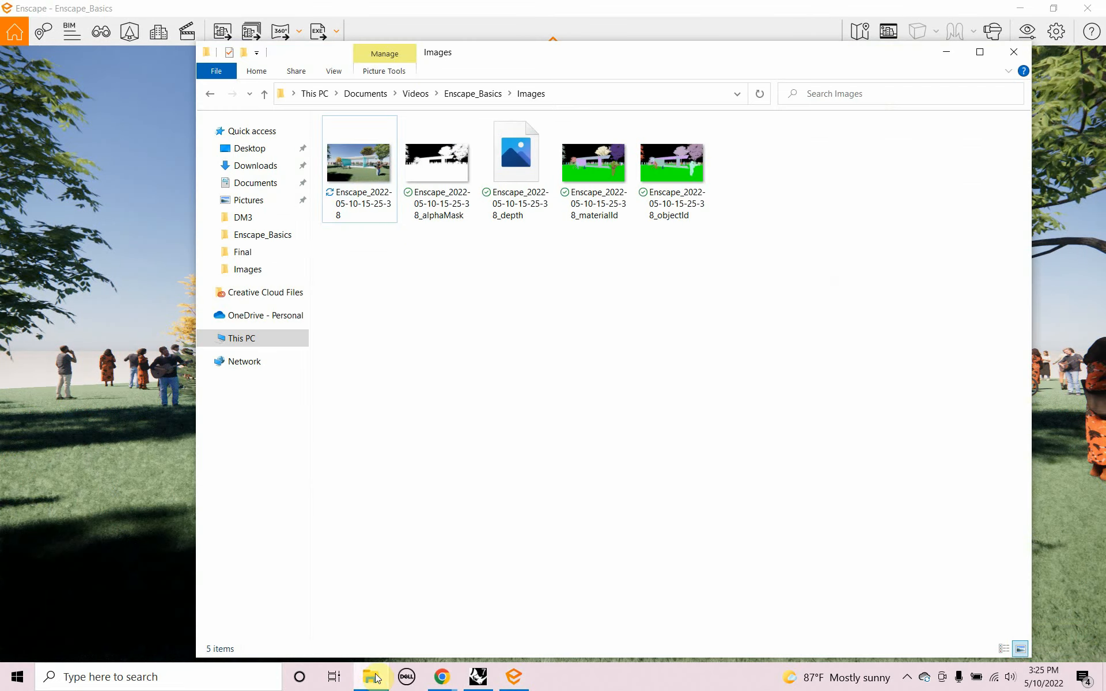
View the exported render and its alpha mask, depth, material ID and object ID images, closing the viewer and the Images folder when done
double_click(368, 182)
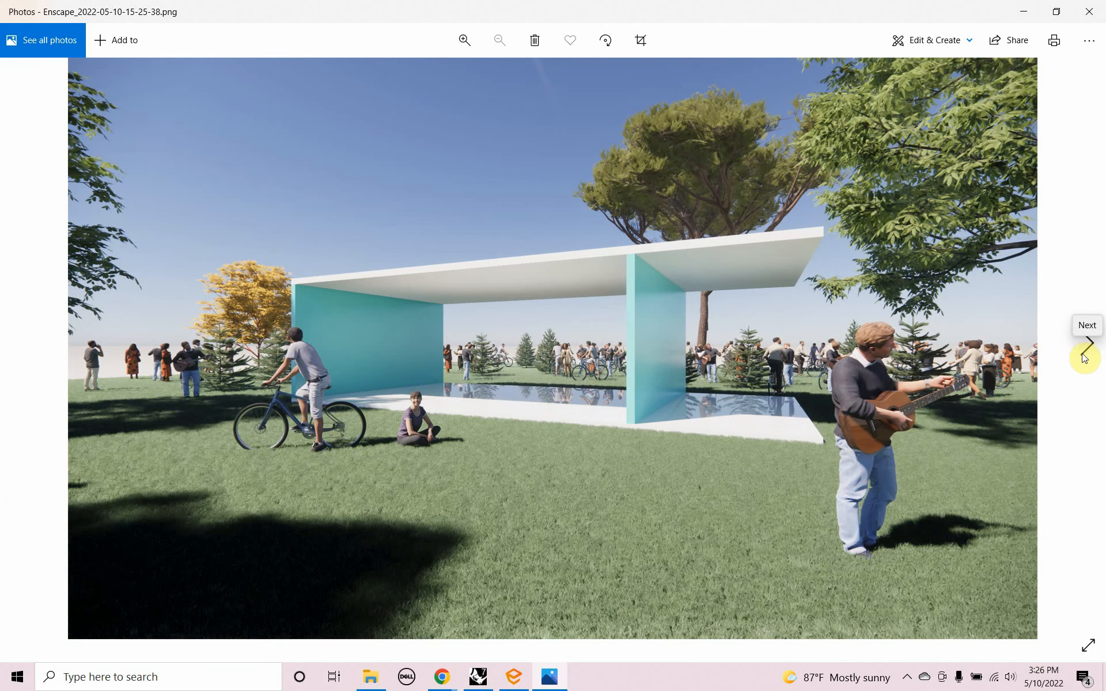
left_click(1084, 355)
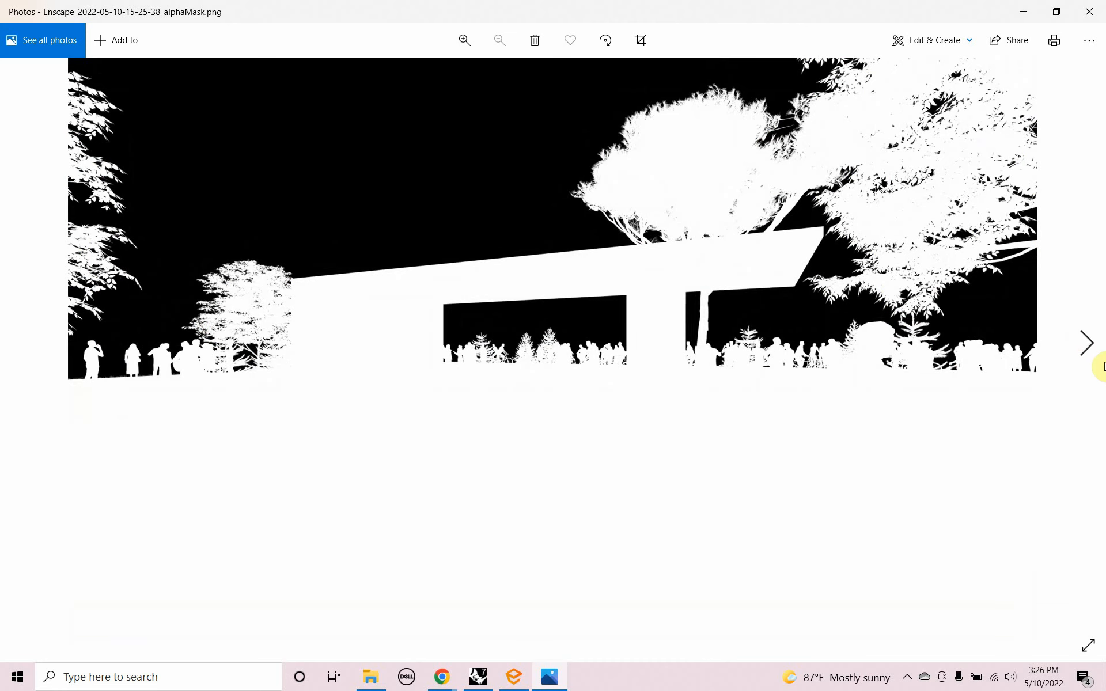
left_click(1093, 356)
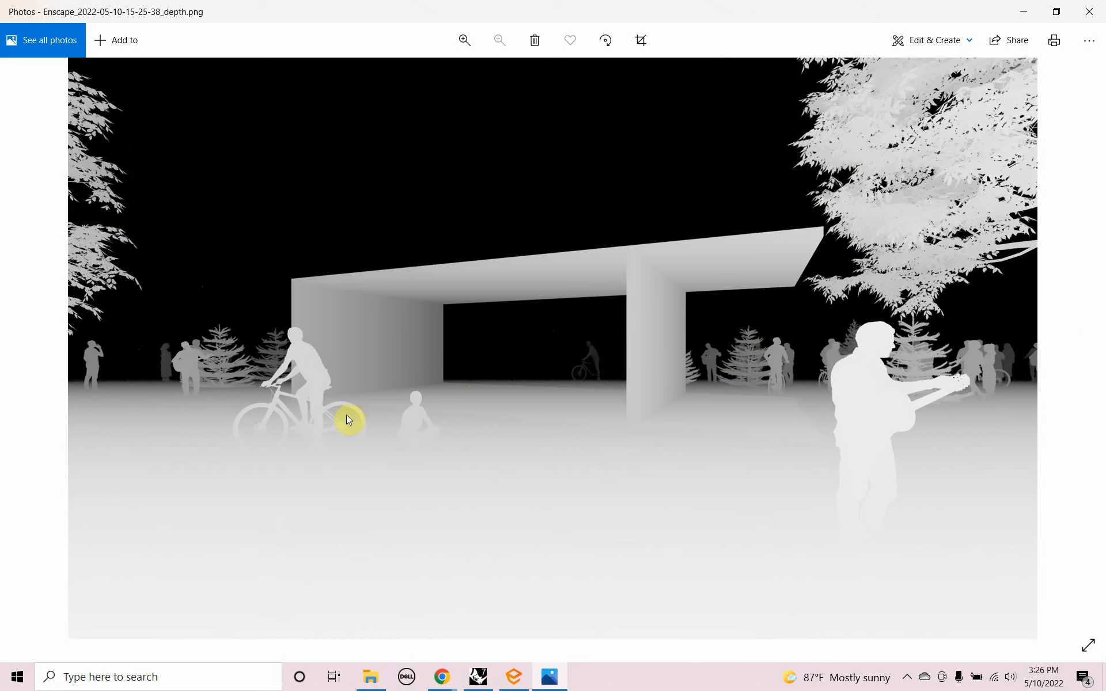
left_click(1090, 355)
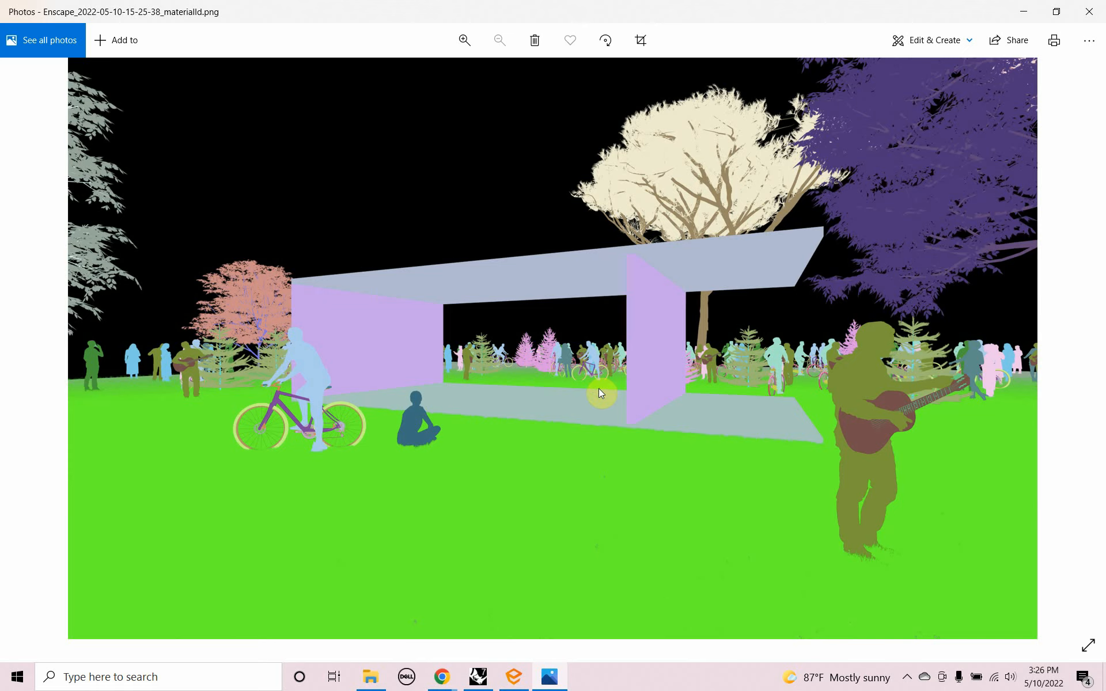
left_click(1092, 348)
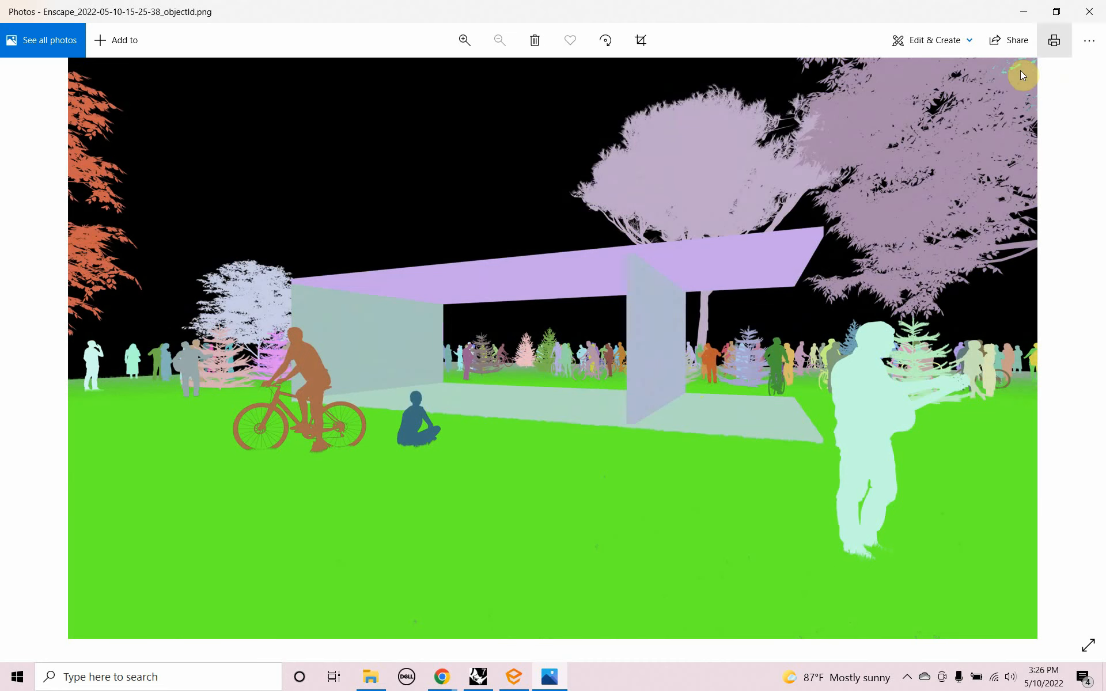
left_click(1089, 11)
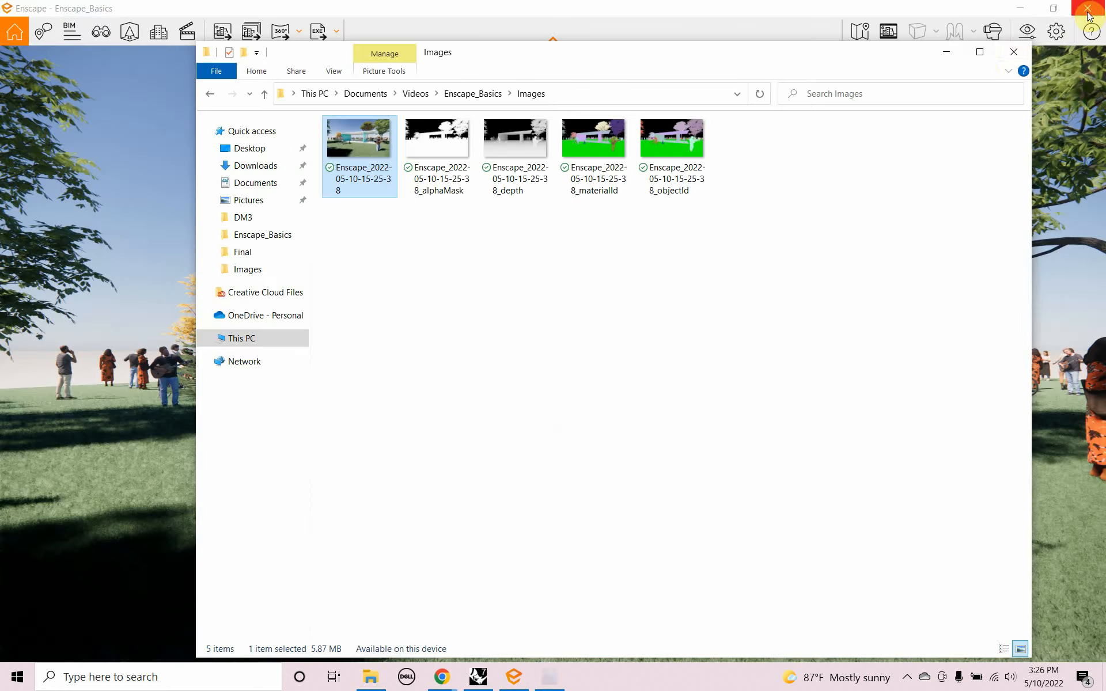
left_click(1015, 53)
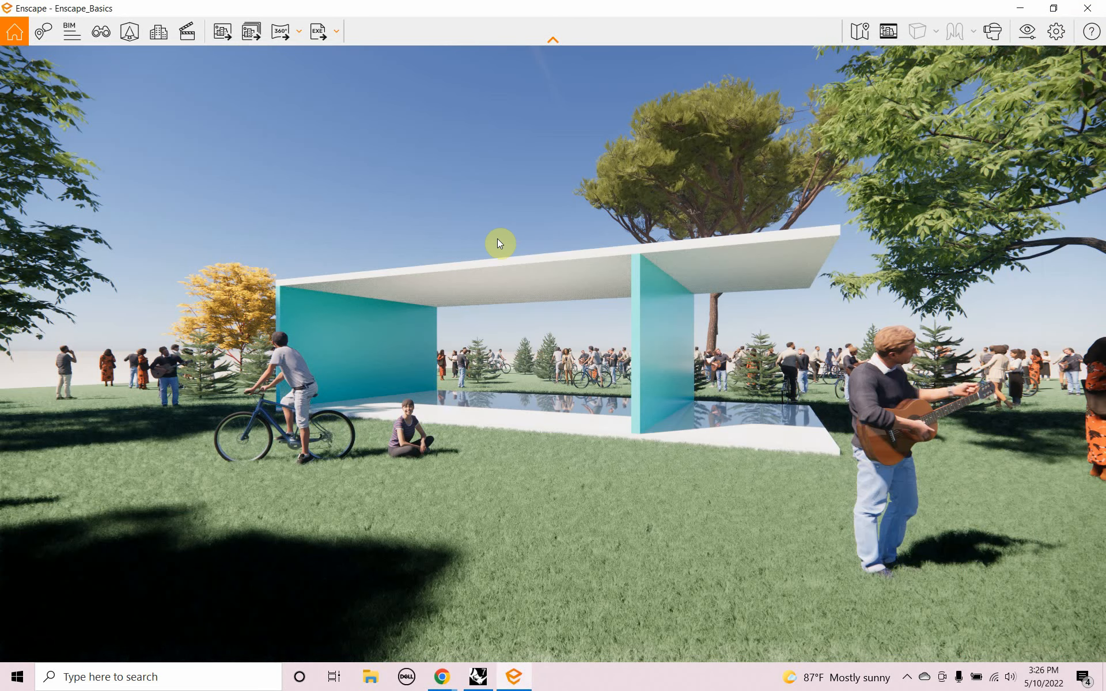